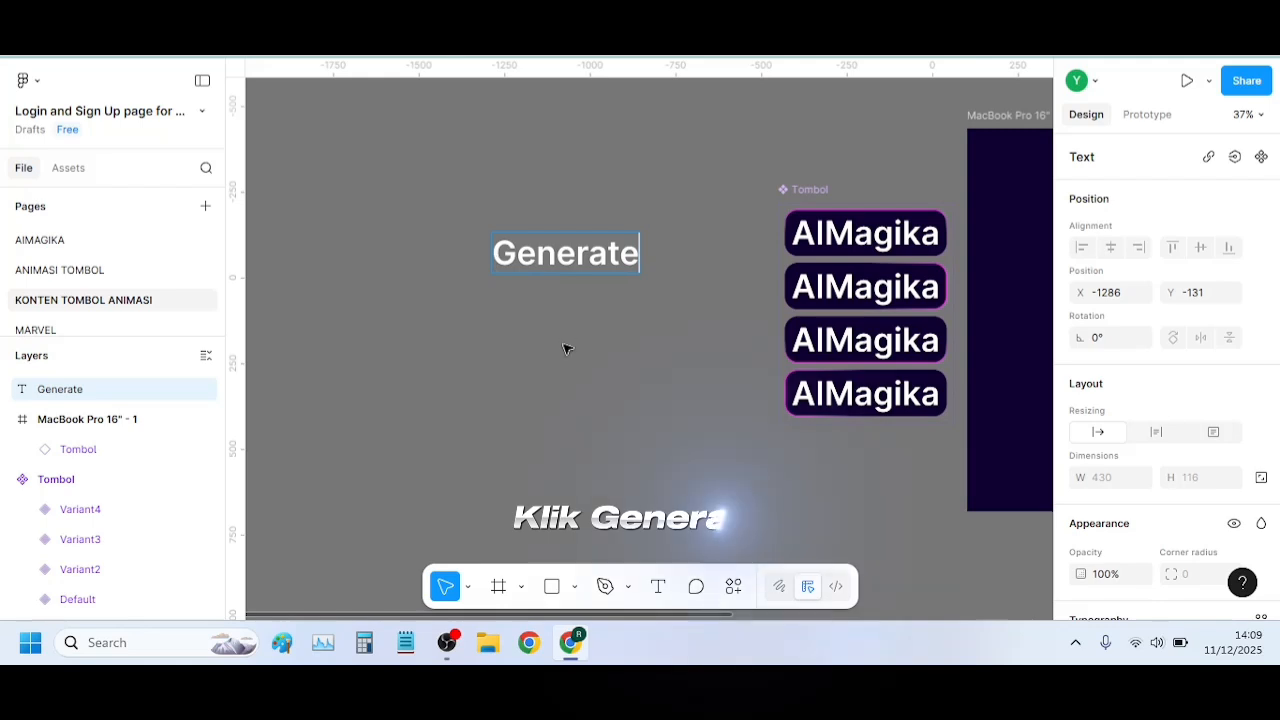
Finish editing the Generate text and wrap it in an auto layout frame
key(Escape)
right_click(567, 253)
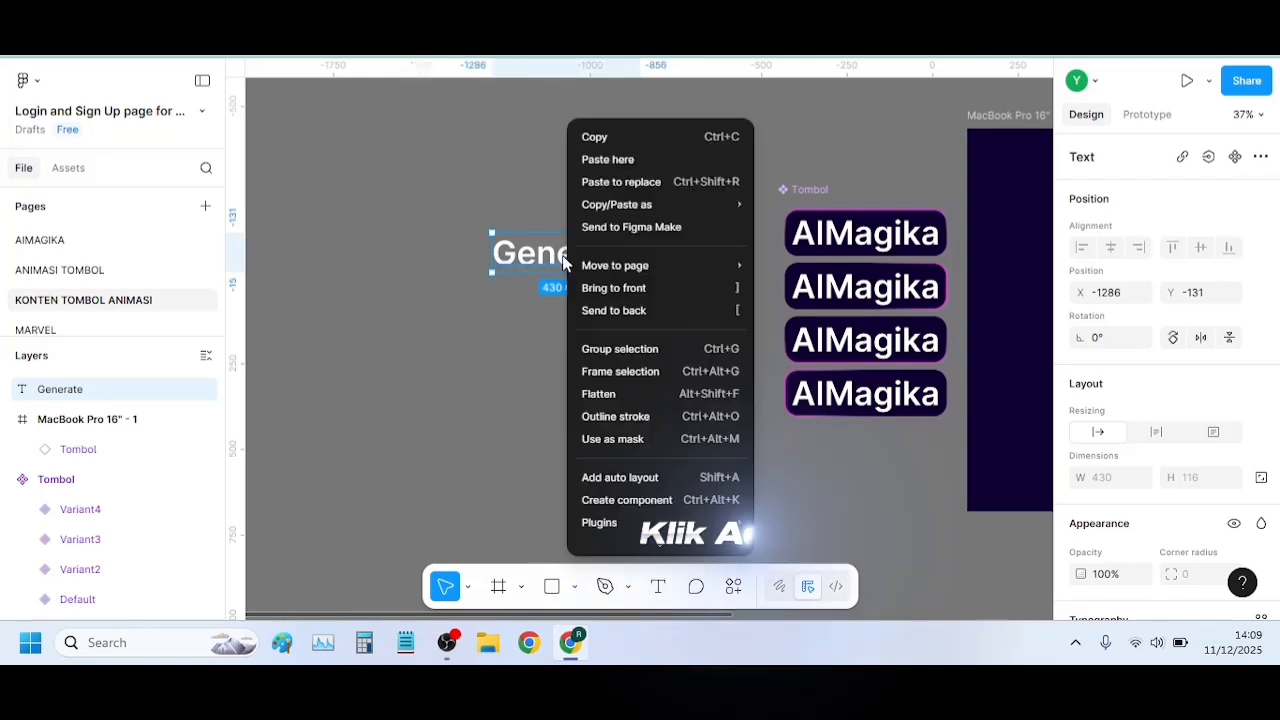
click(684, 479)
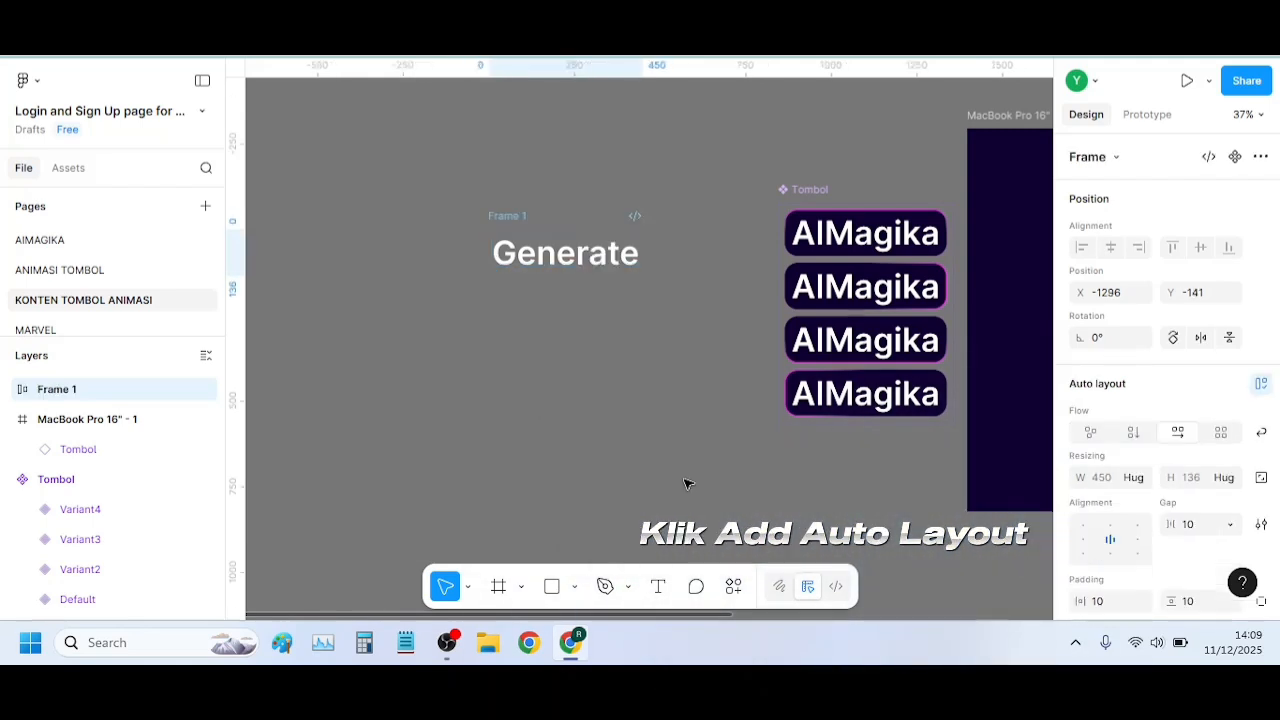
Open the Iconify plugin with the Generate frame selected
click(733, 587)
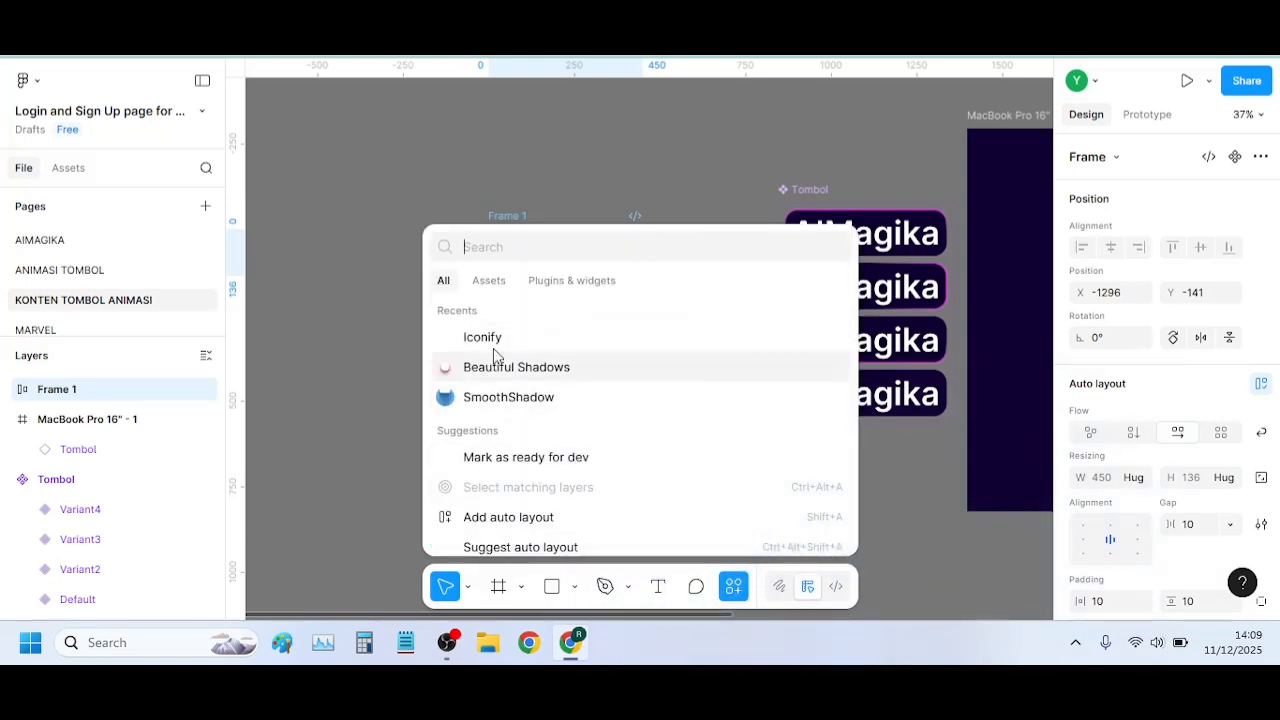
click(527, 341)
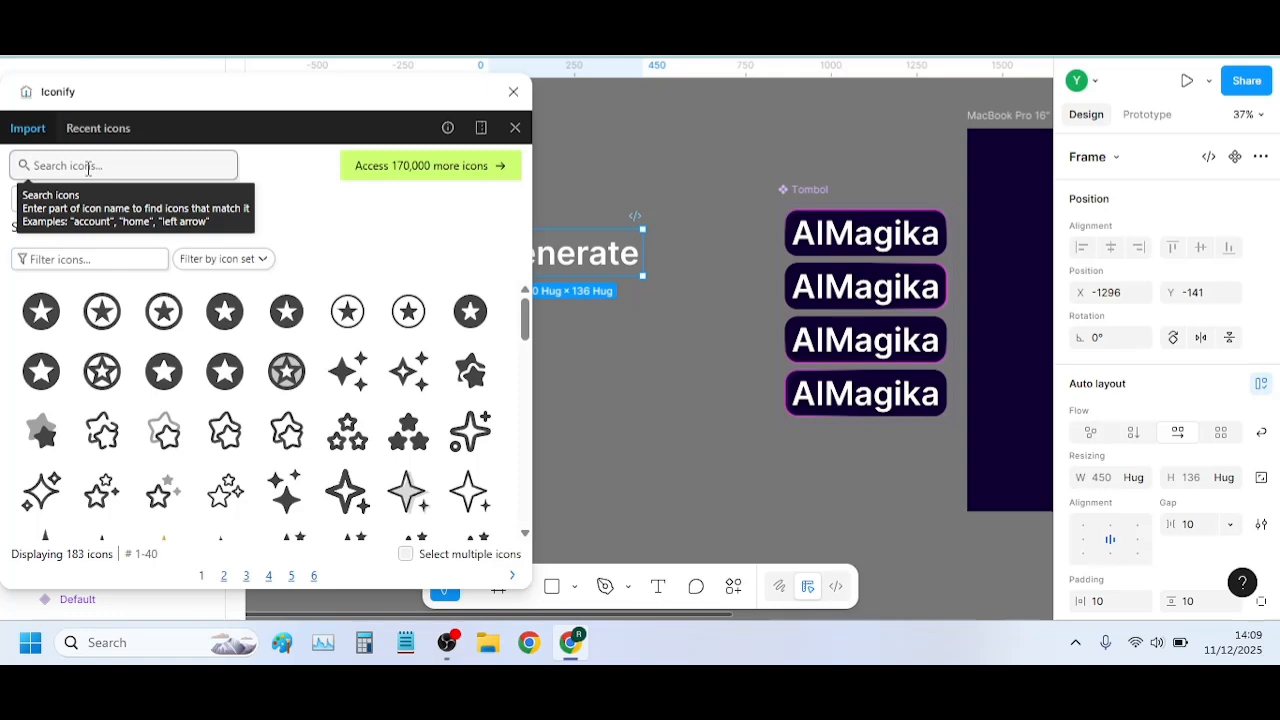
click(88, 168)
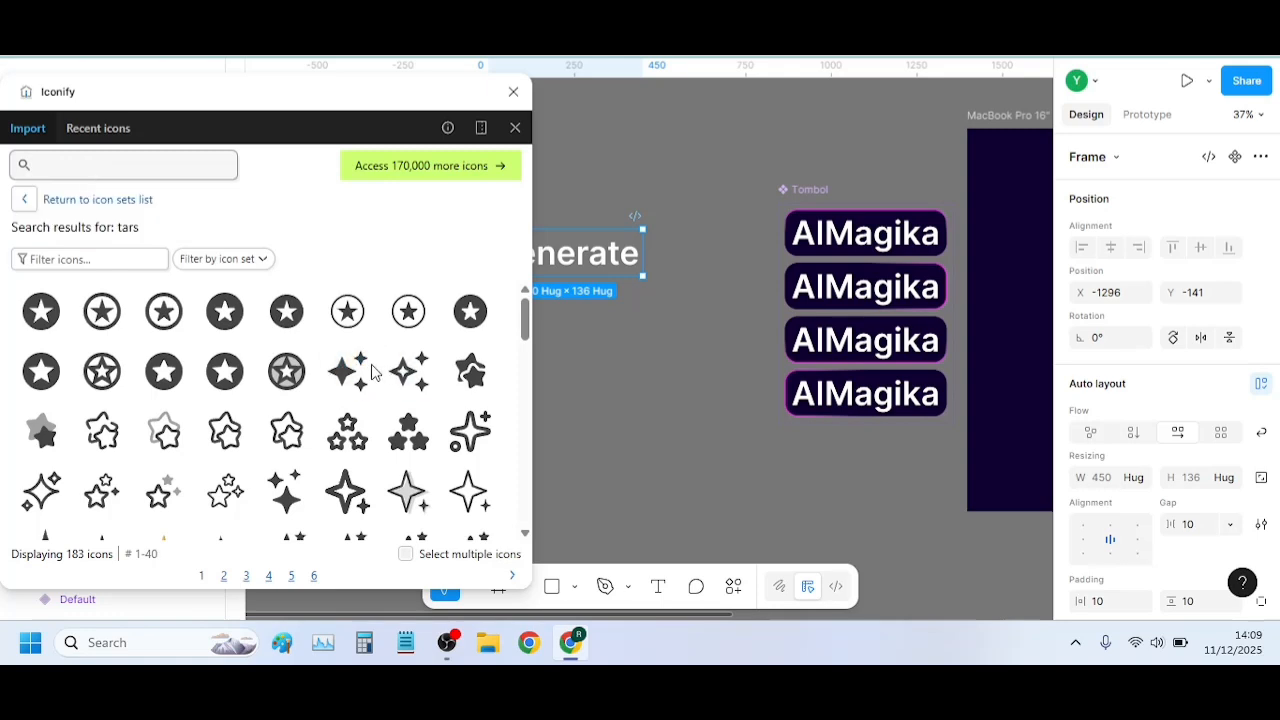
text(s)
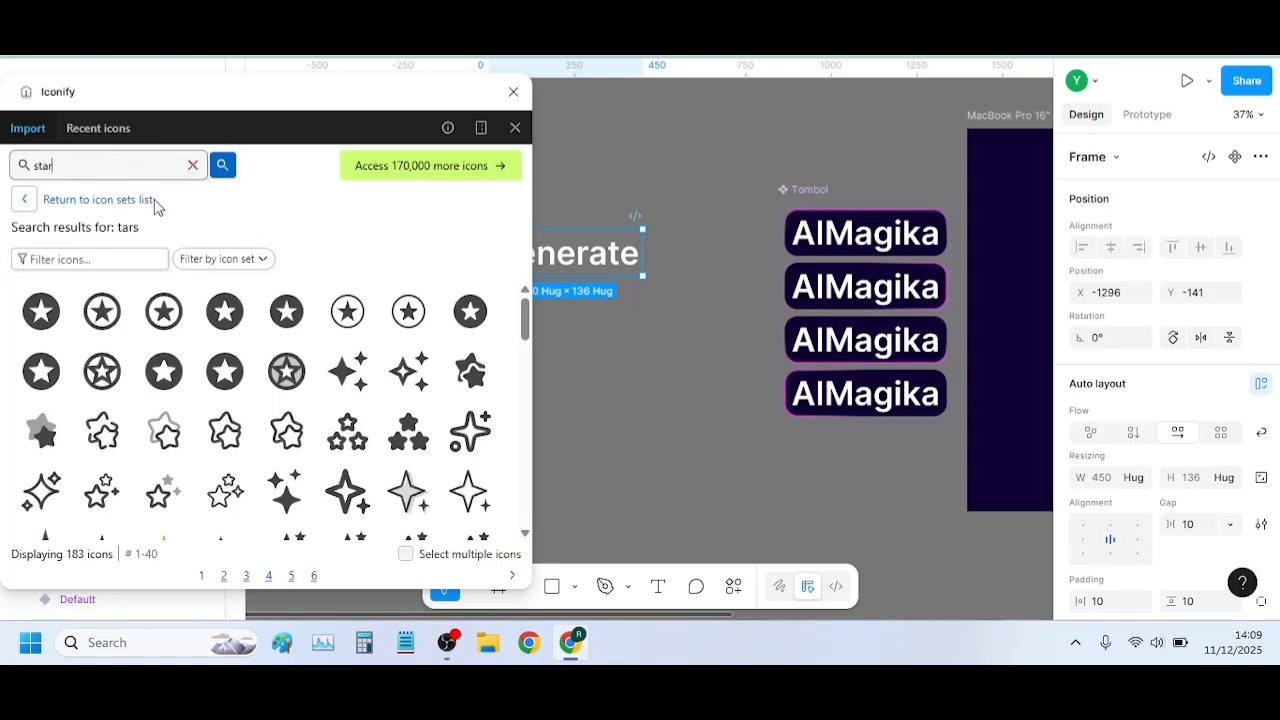
text(tar)
click(224, 166)
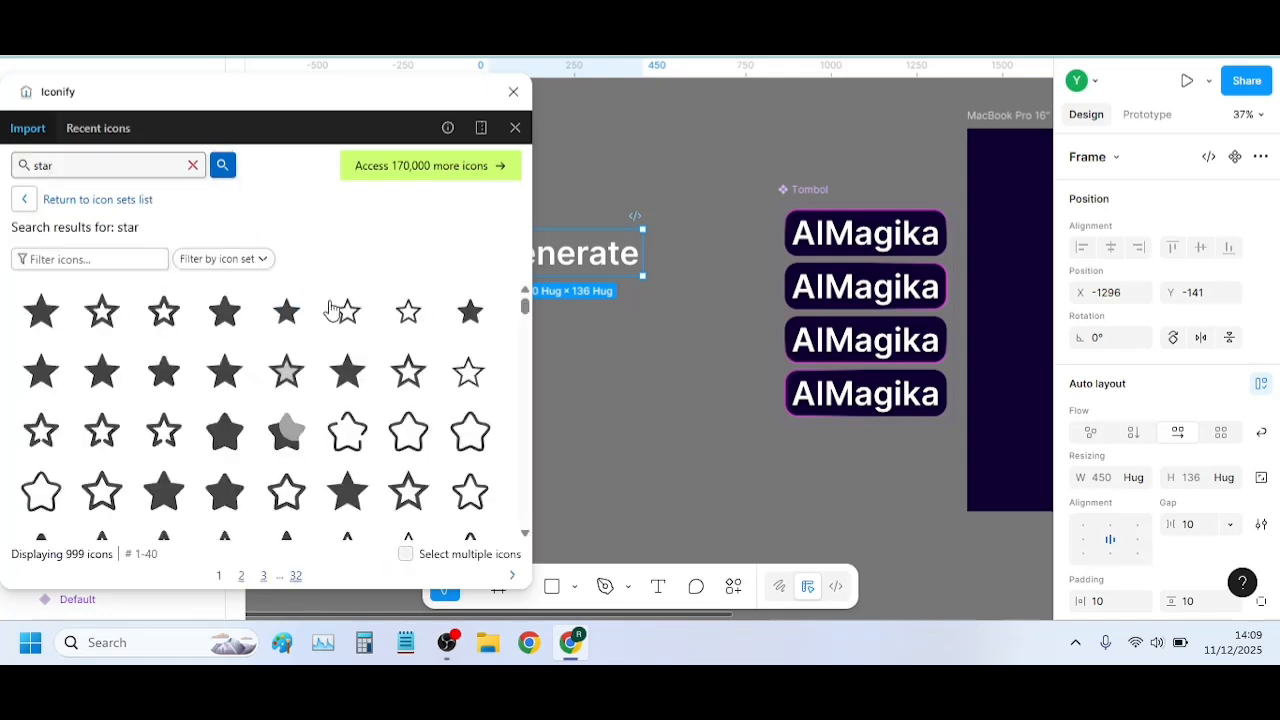
scroll(340, 340, down, 4)
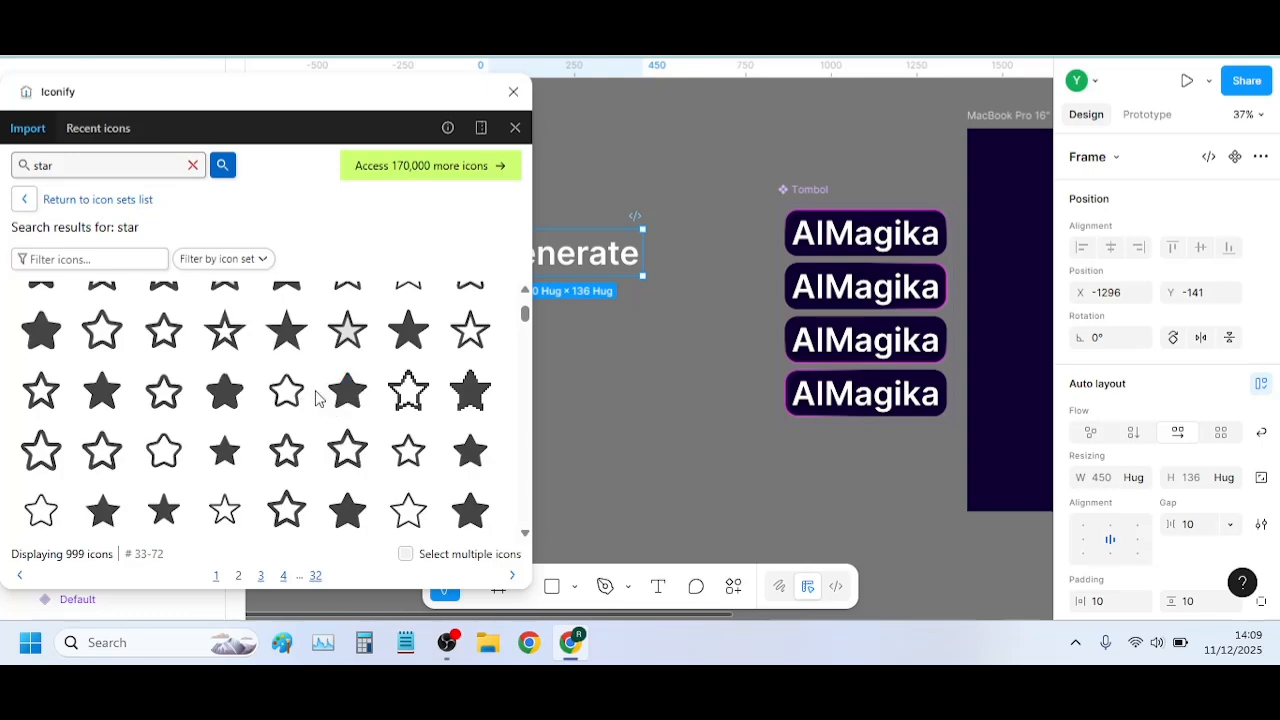
click(193, 165)
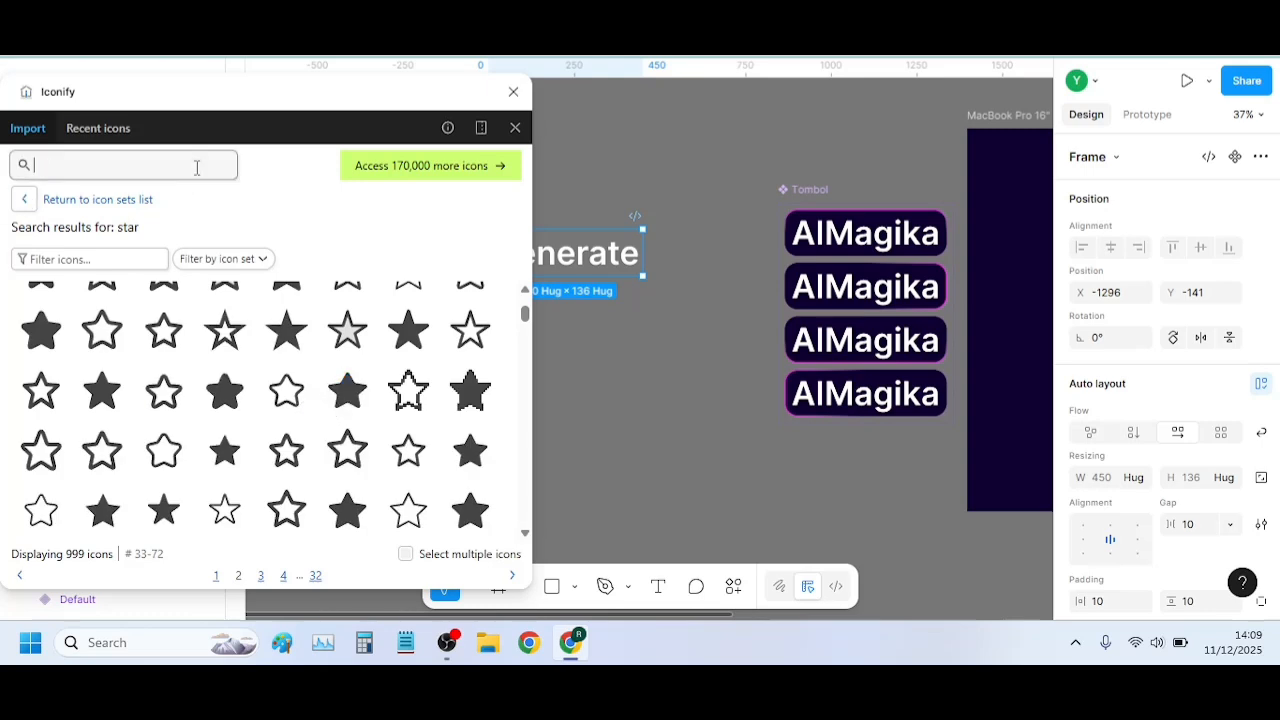
click(24, 199)
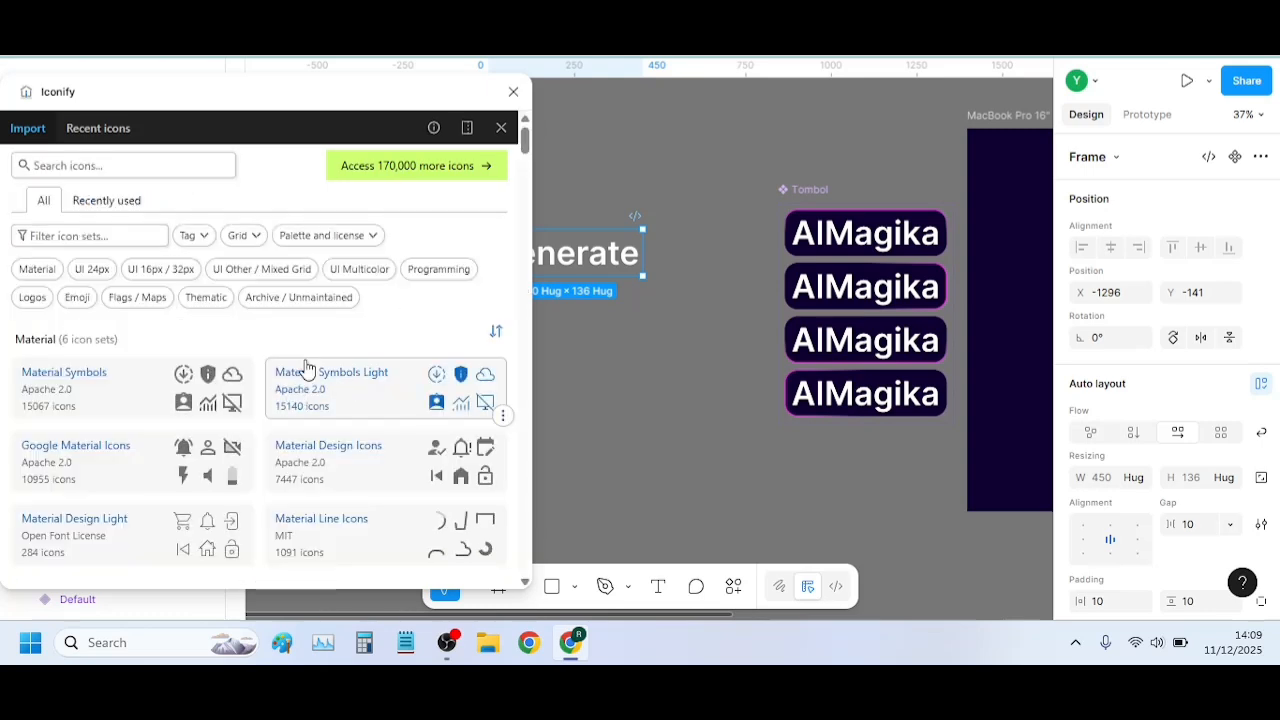
click(88, 200)
click(44, 200)
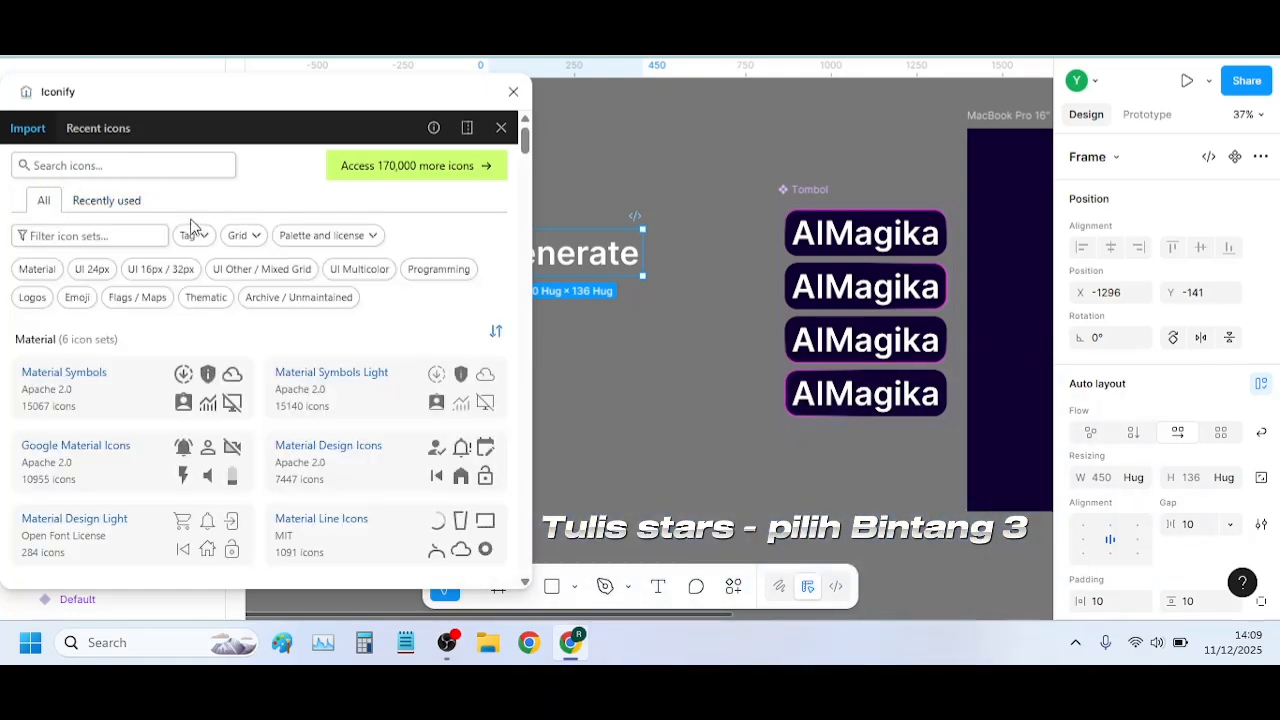
Search the Iconify icons for "stars"
click(132, 173)
text(stars)
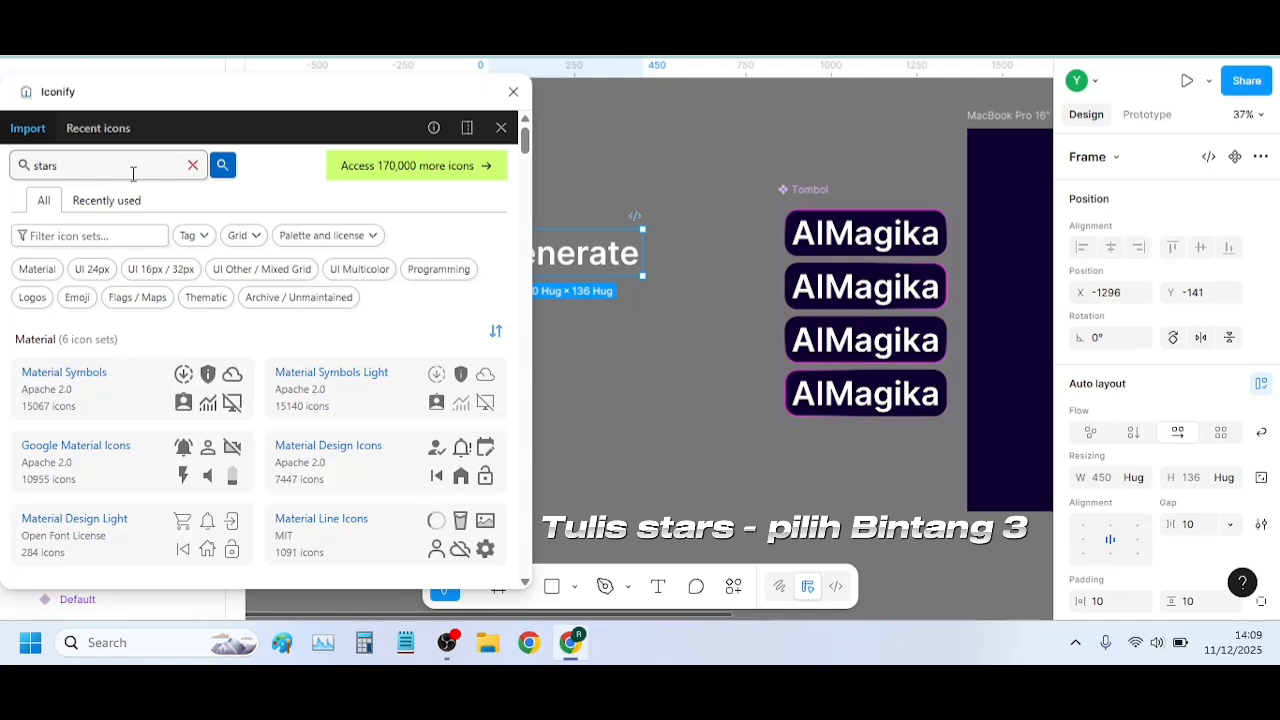
key(Return)
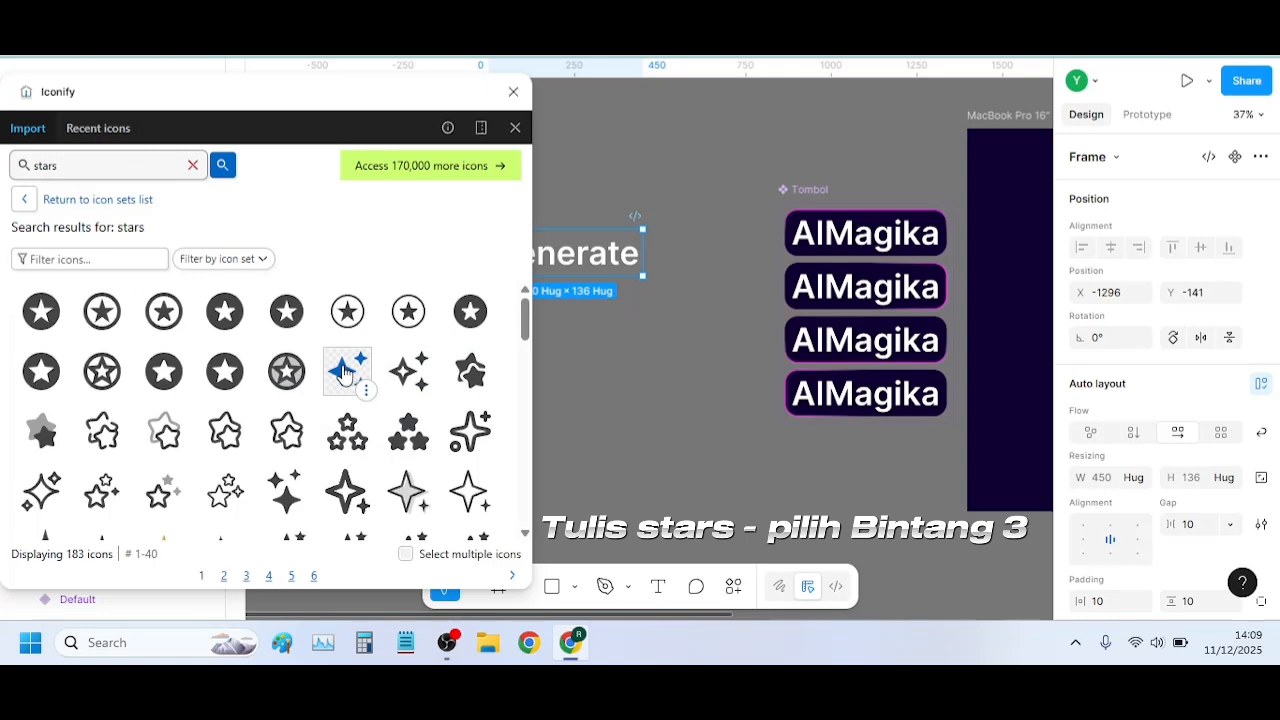
Import the solid mdi:stars icon with three four-pointed stars as a component into Frame 1 and close the plugin
drag(348, 373, 369, 351)
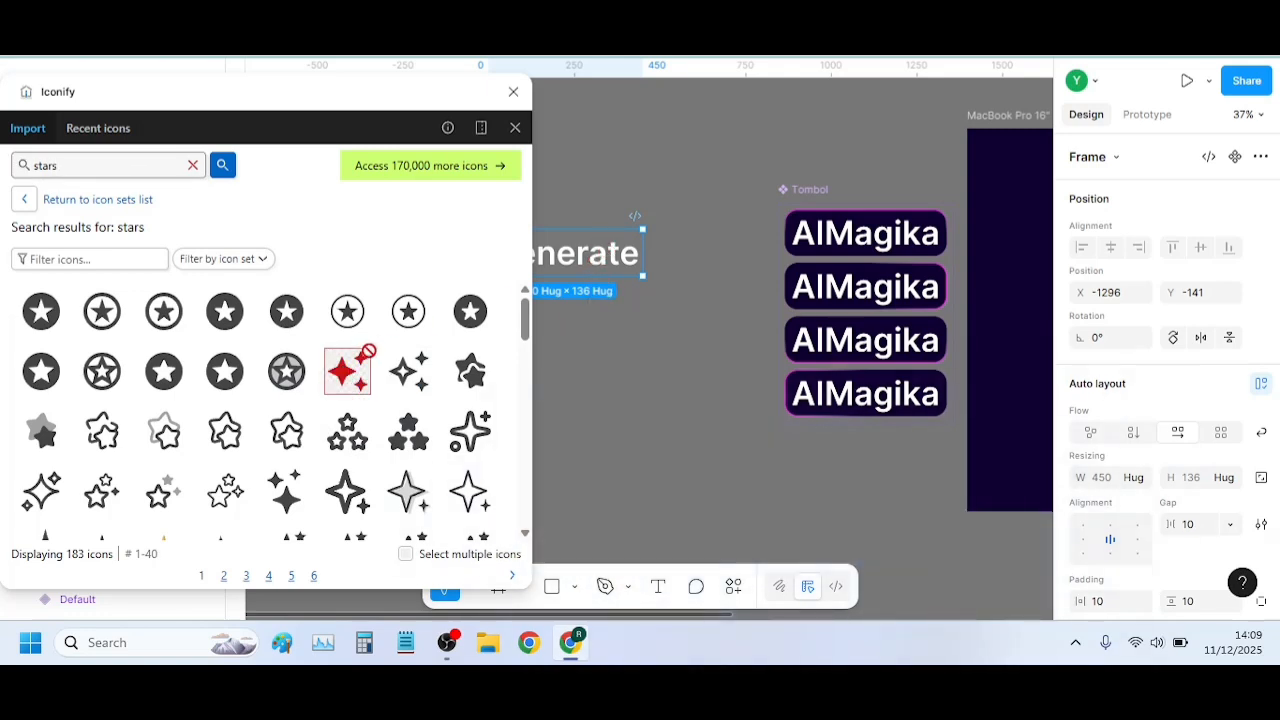
scroll(409, 440, down, 5)
scroll(406, 440, up, 5)
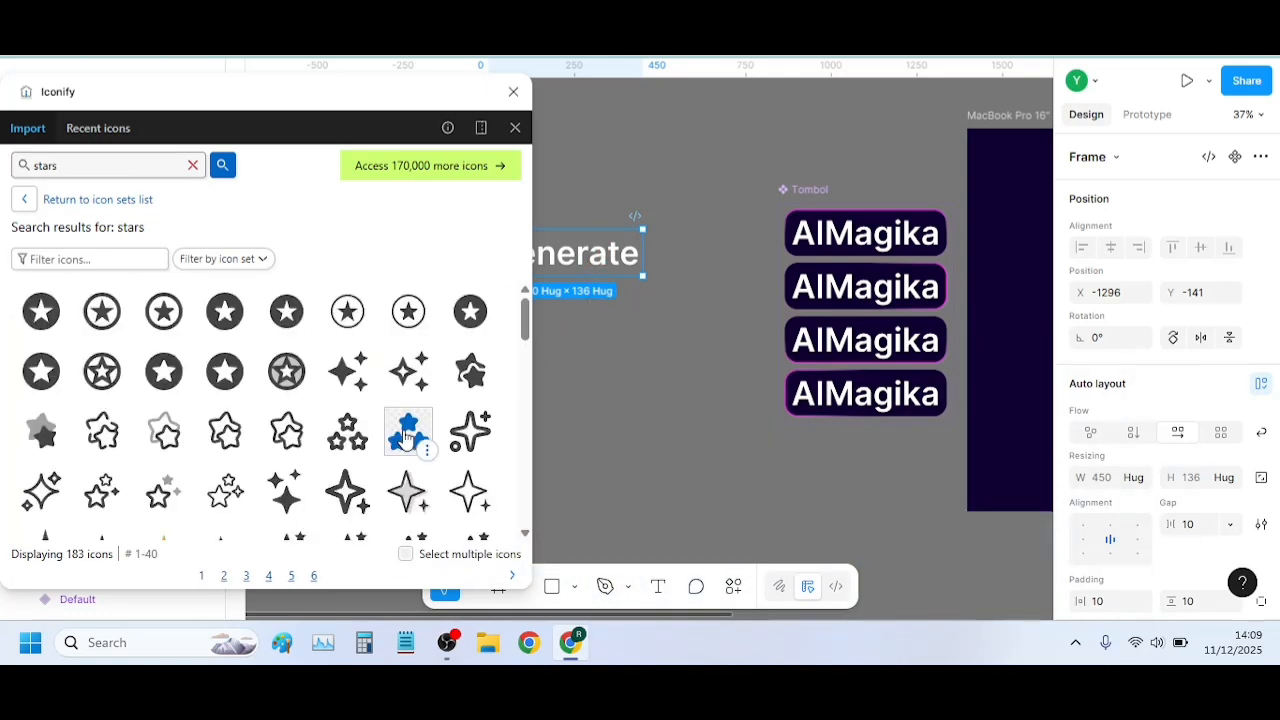
click(348, 371)
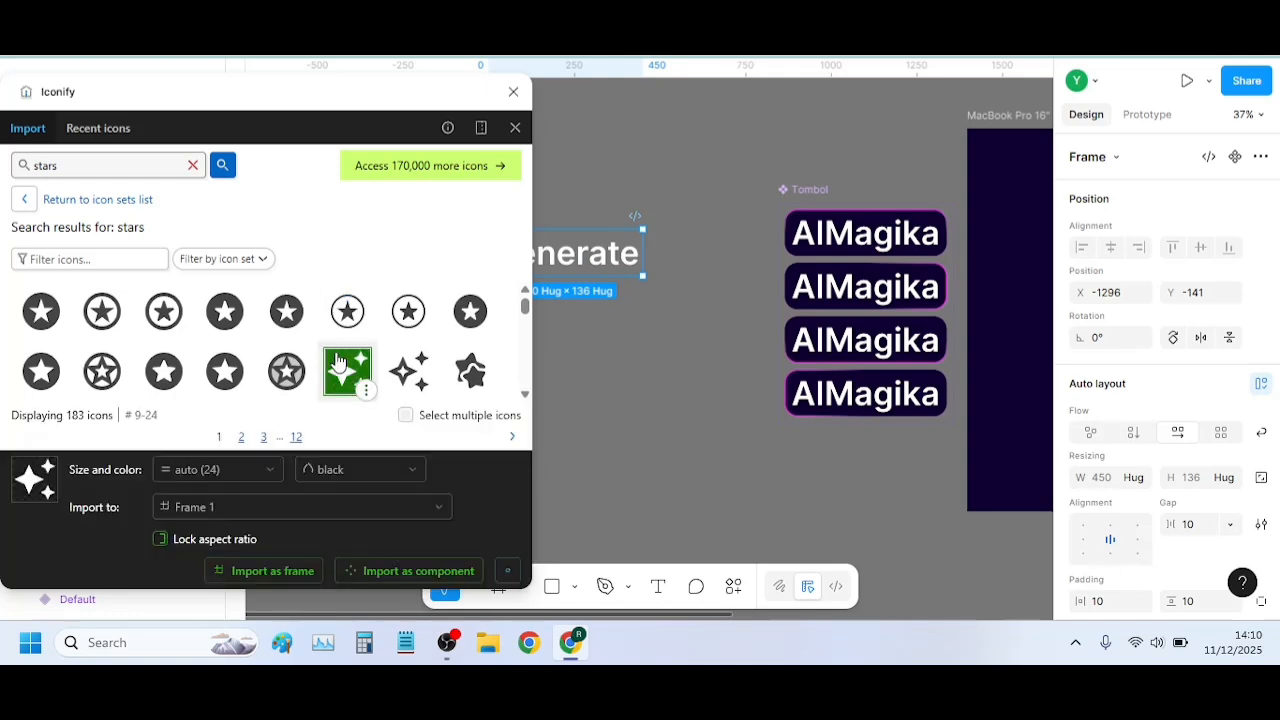
click(390, 577)
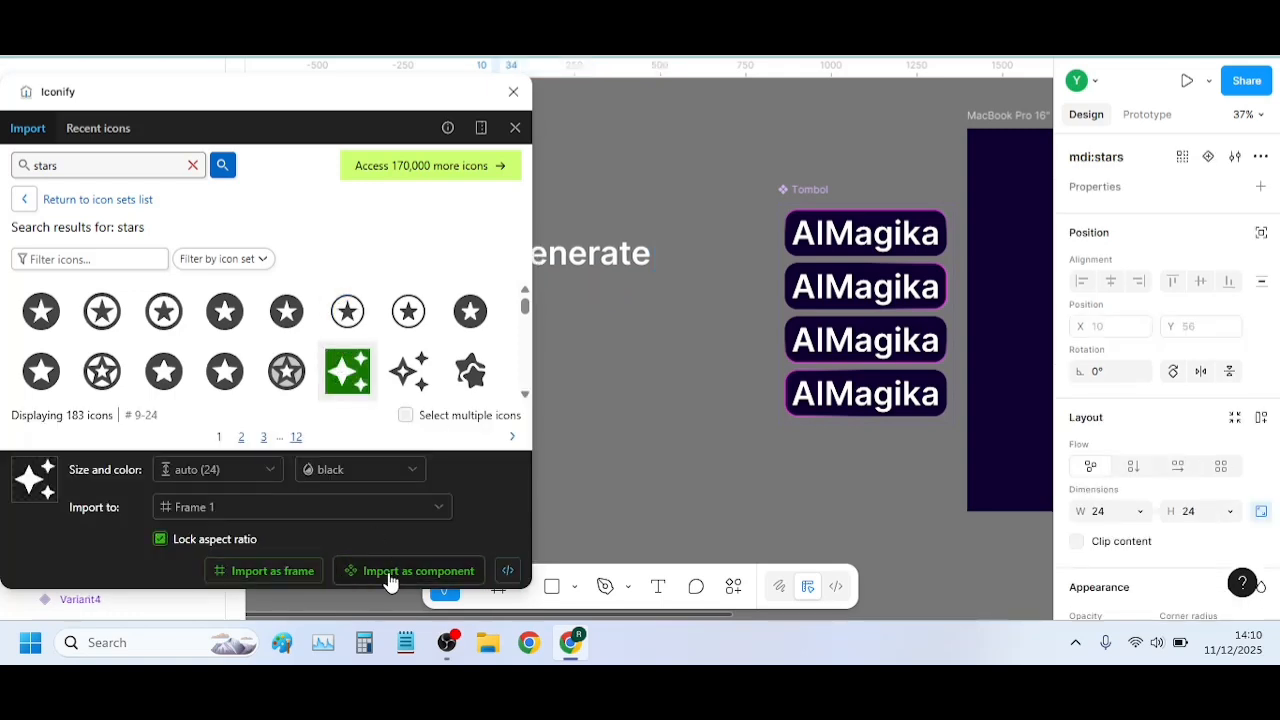
click(511, 93)
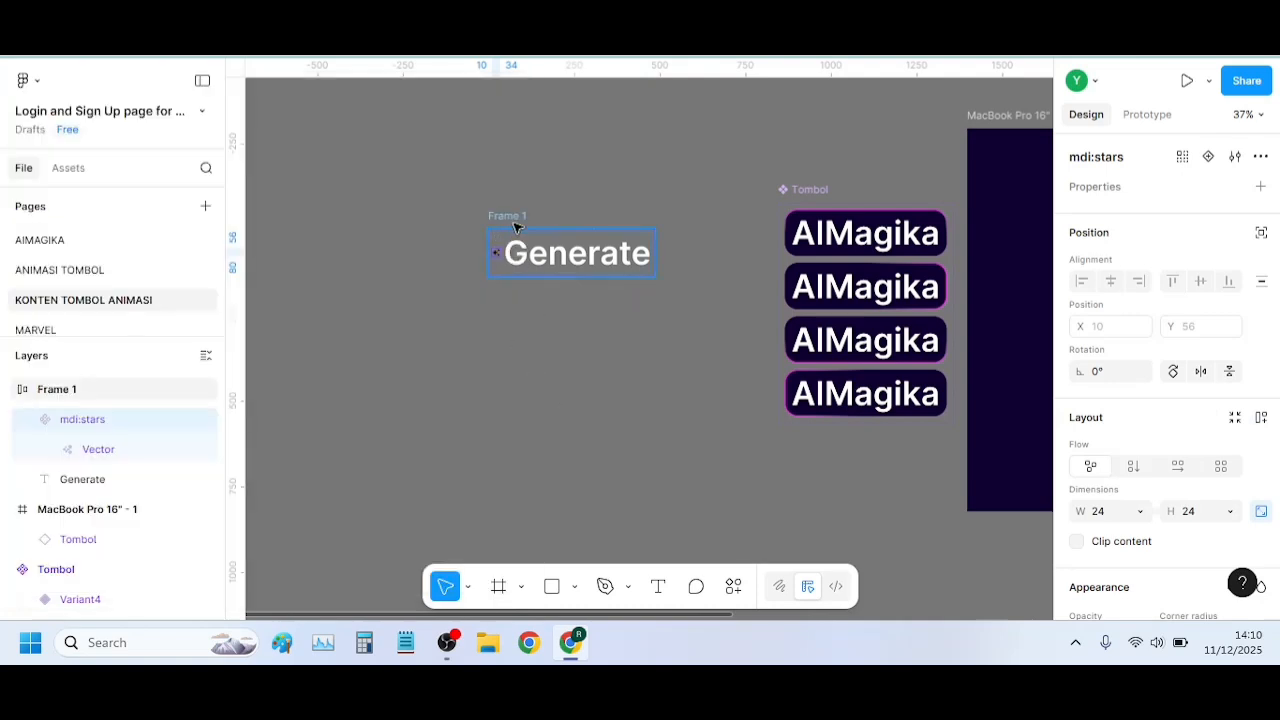
Enlarge the imported stars icon beside the Generate text to 65 × 65
scroll(505, 275, up, 10)
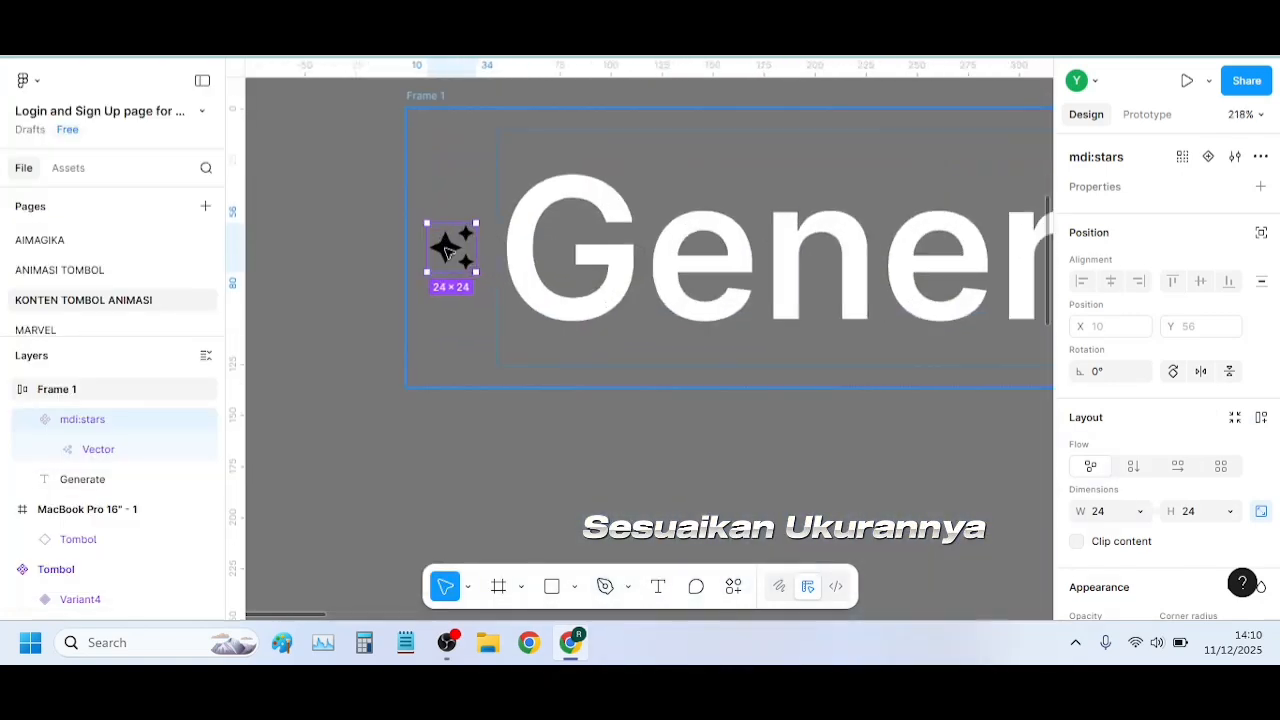
scroll(1190, 328, down, 5)
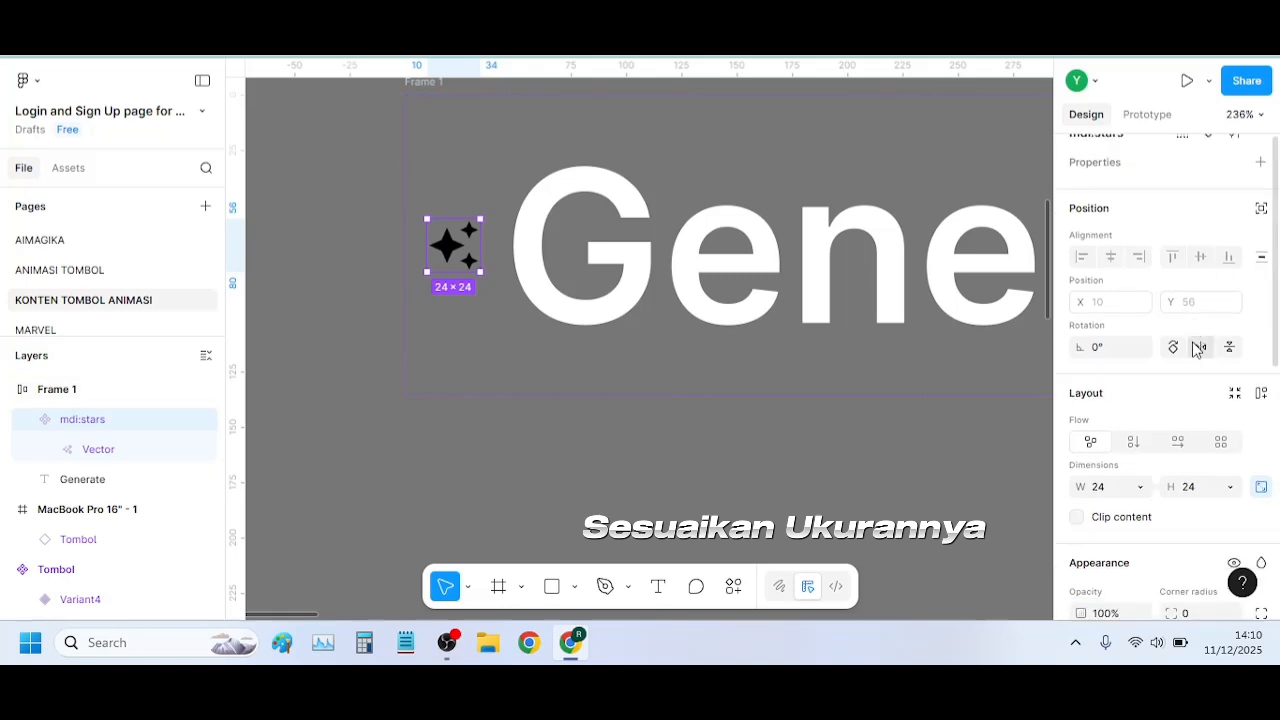
scroll(1188, 320, up, 5)
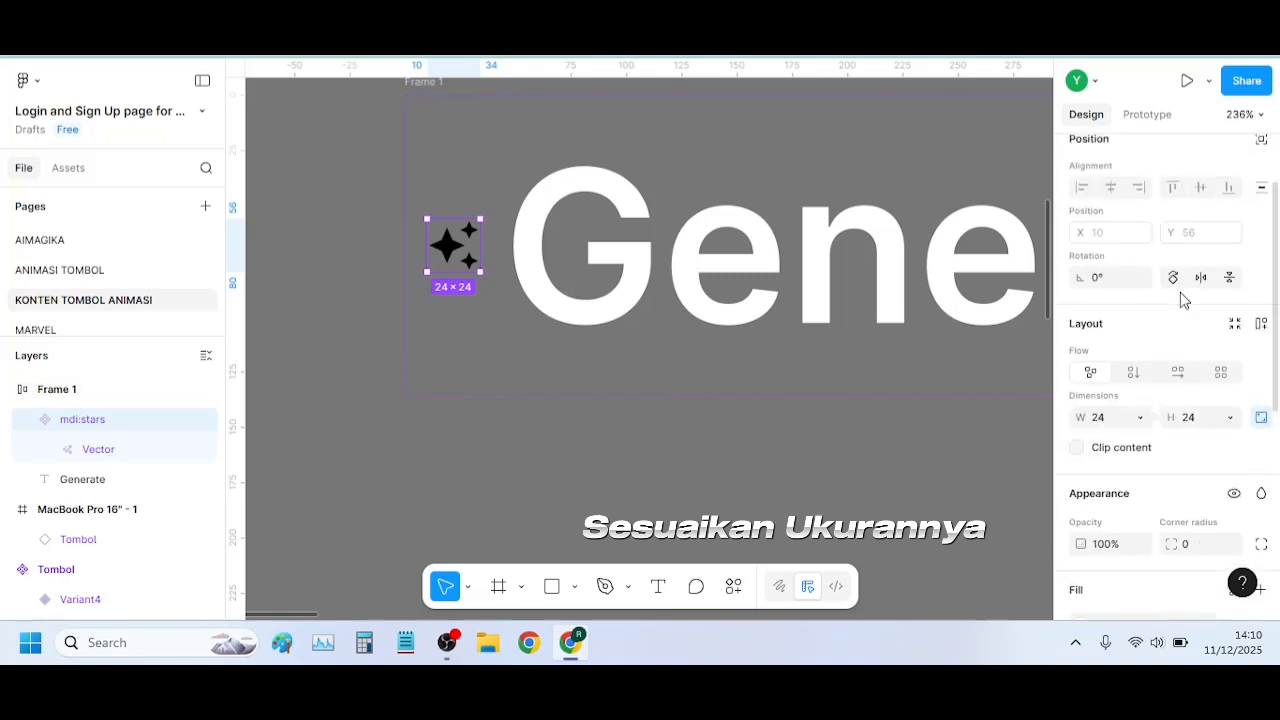
click(1203, 420)
text(4)
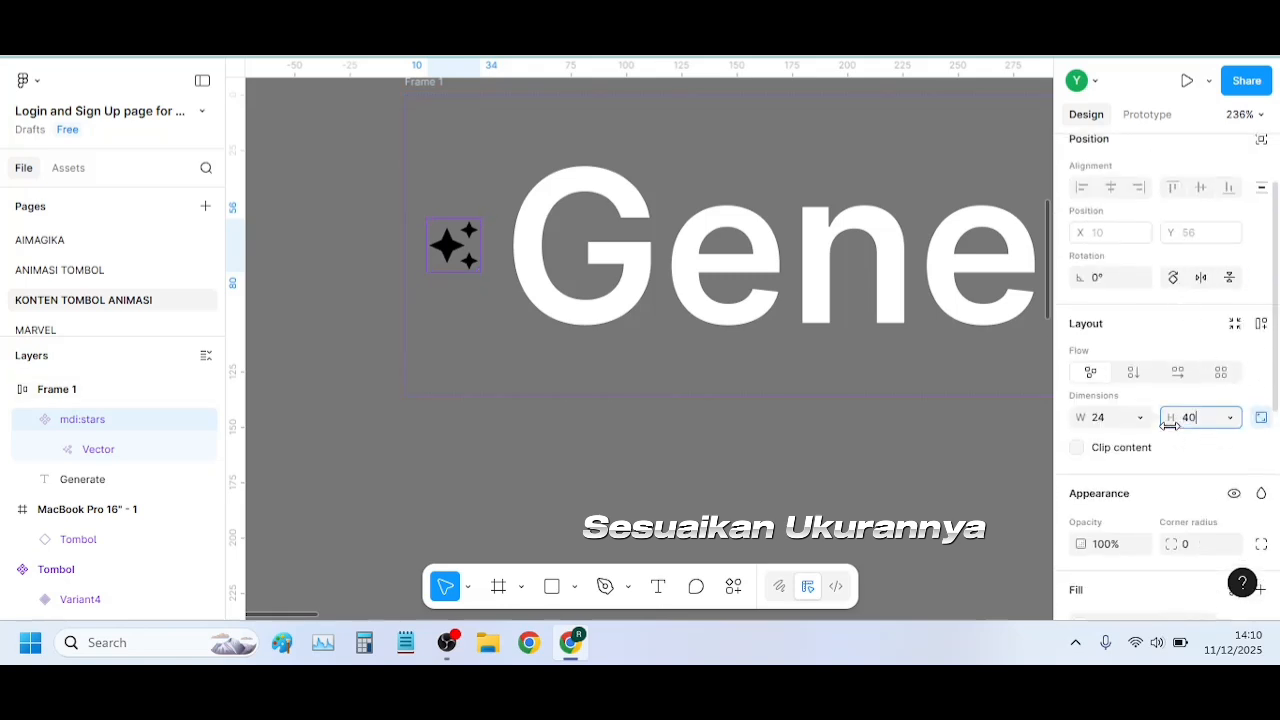
key(Return)
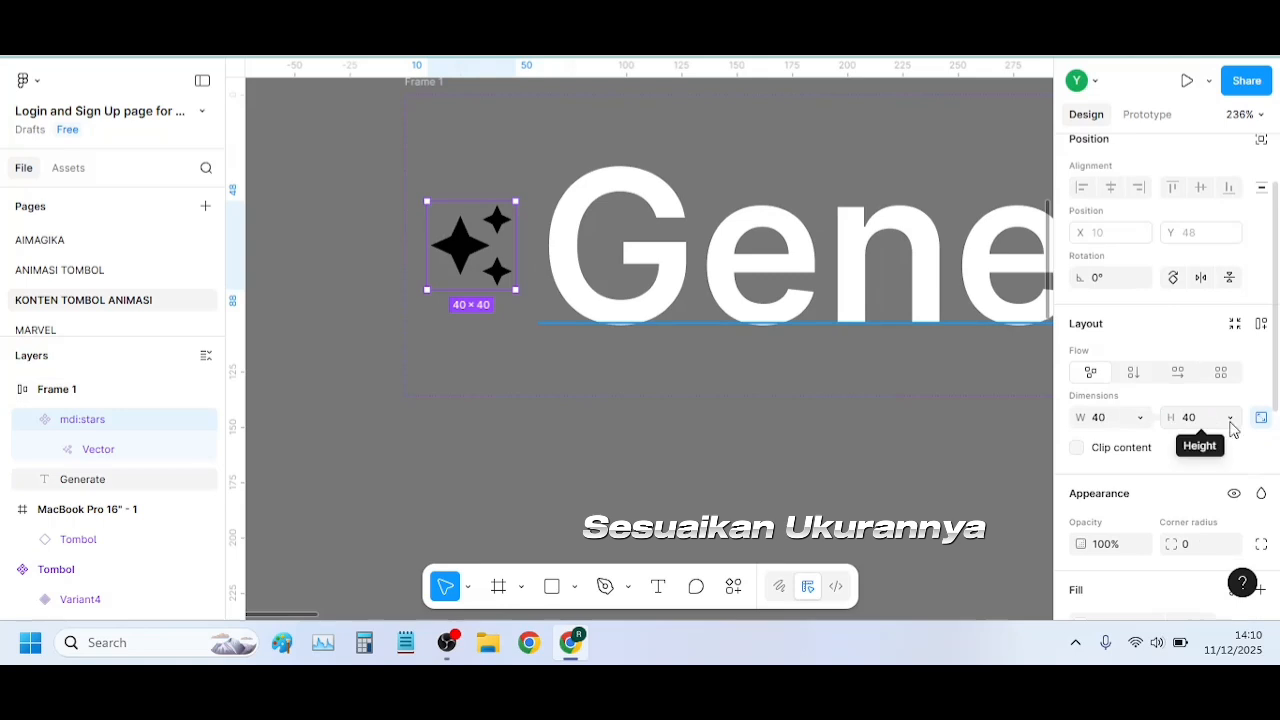
drag(1168, 421, 1222, 417)
Change the stars icon's colour to white (FFFFFF)
scroll(1150, 480, down, 5)
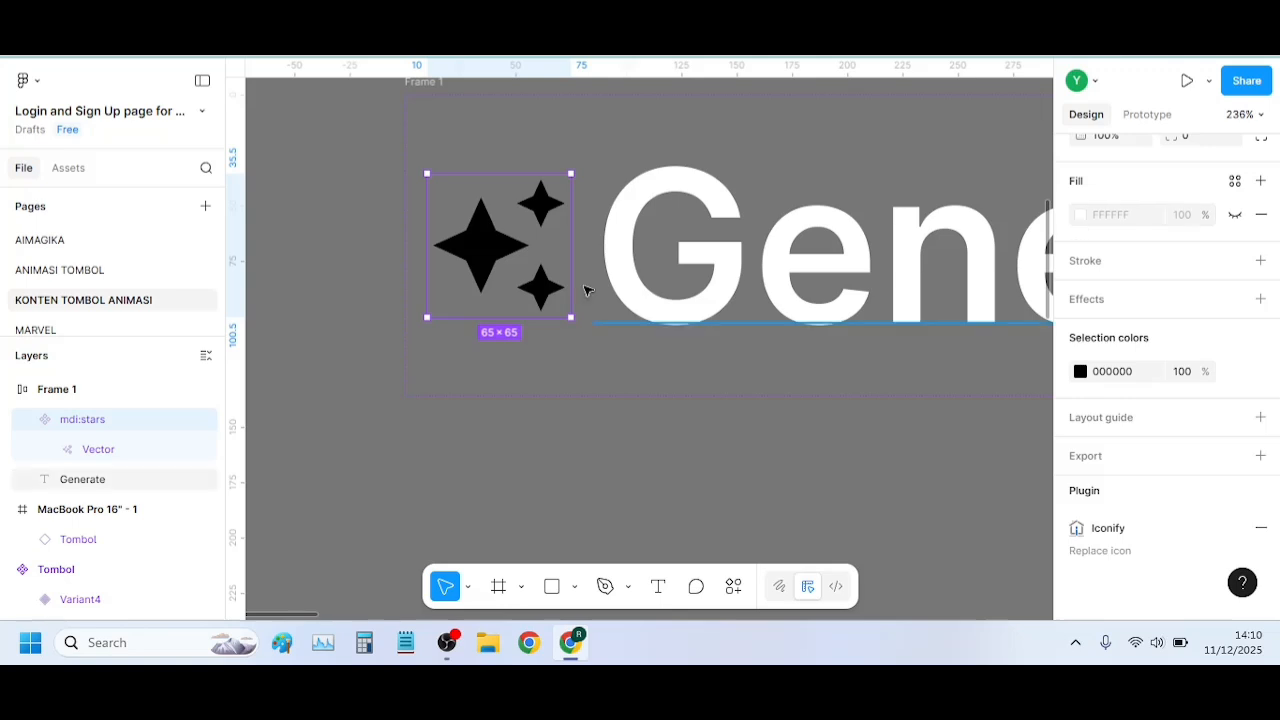
click(1079, 372)
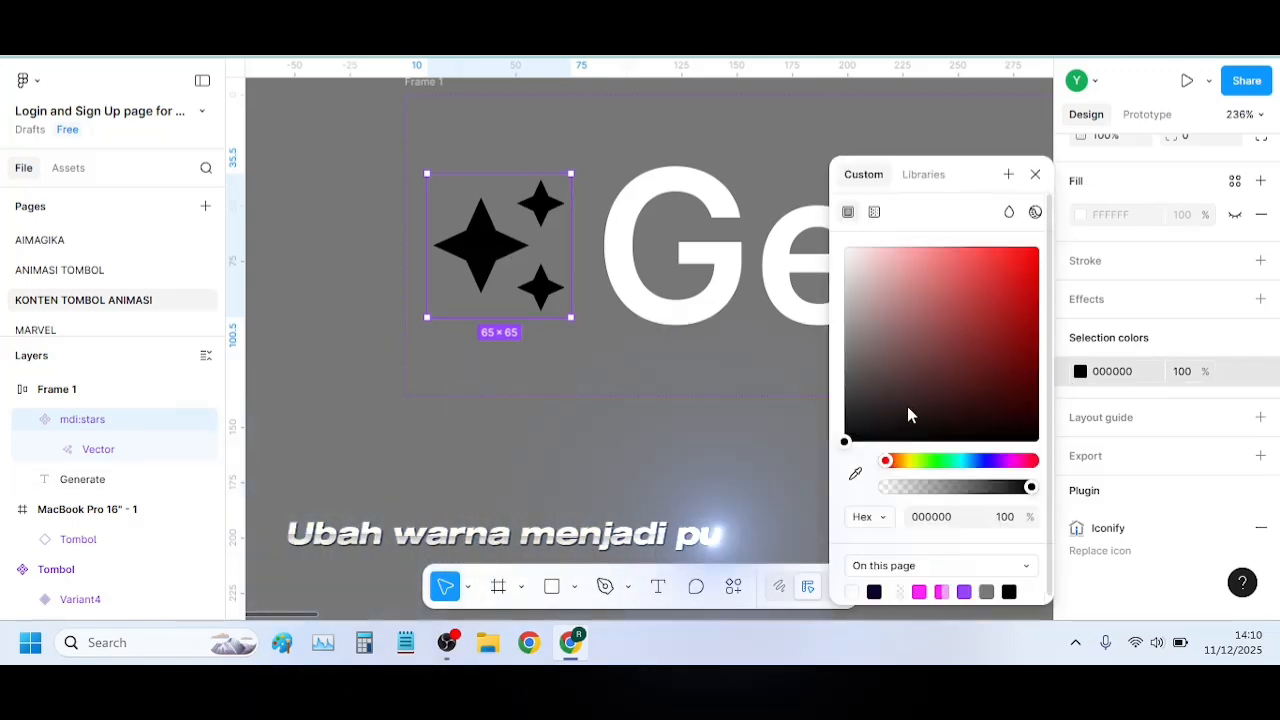
drag(908, 414, 828, 245)
click(651, 451)
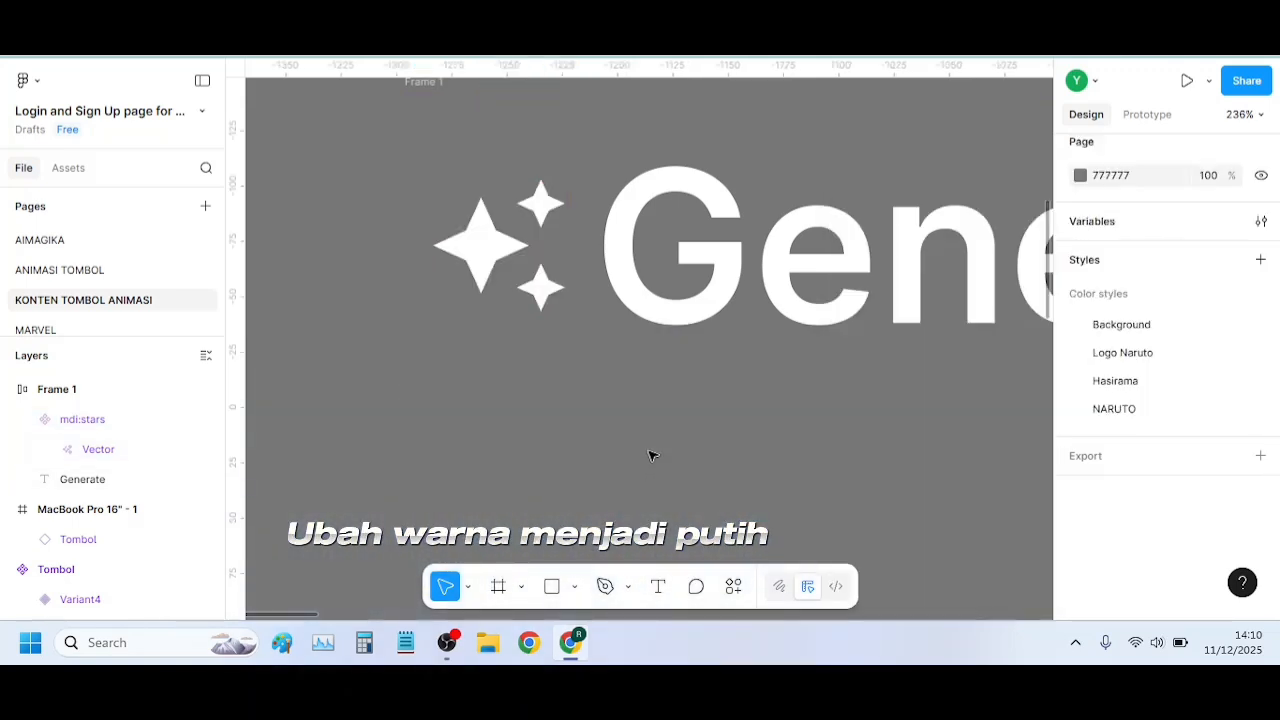
click(494, 249)
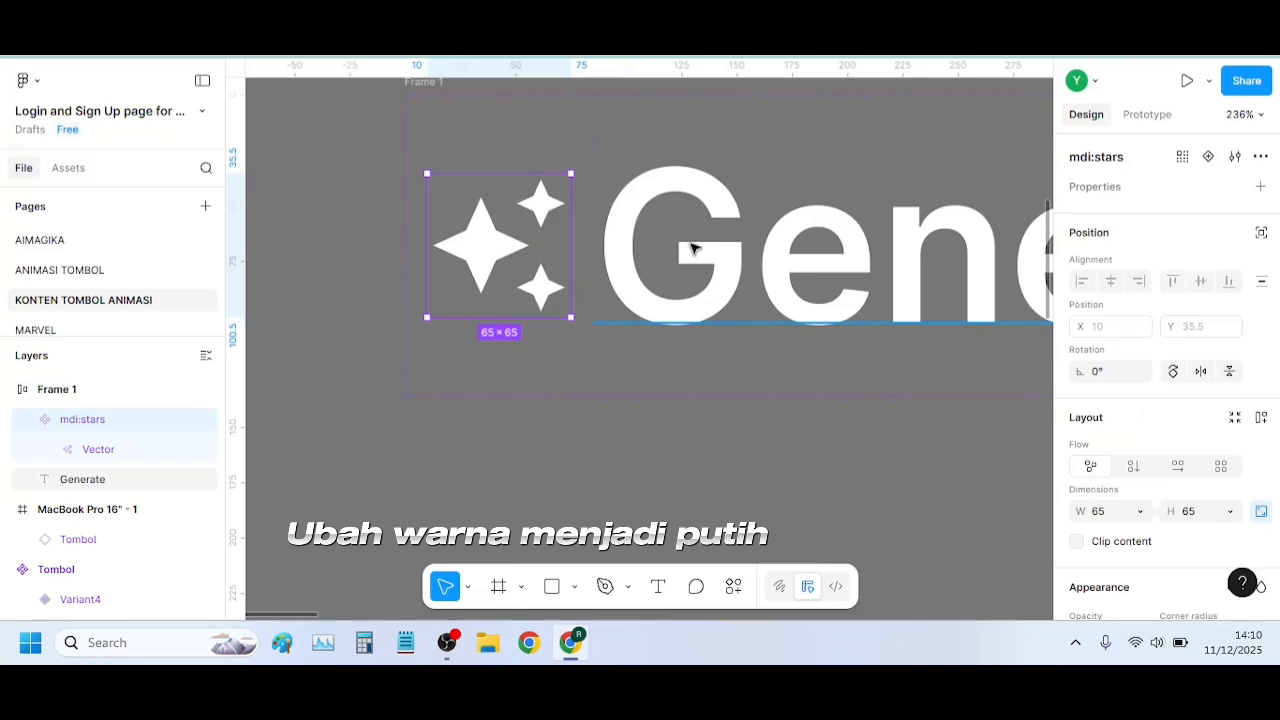
shift+click(611, 257)
click(518, 259)
key(t)
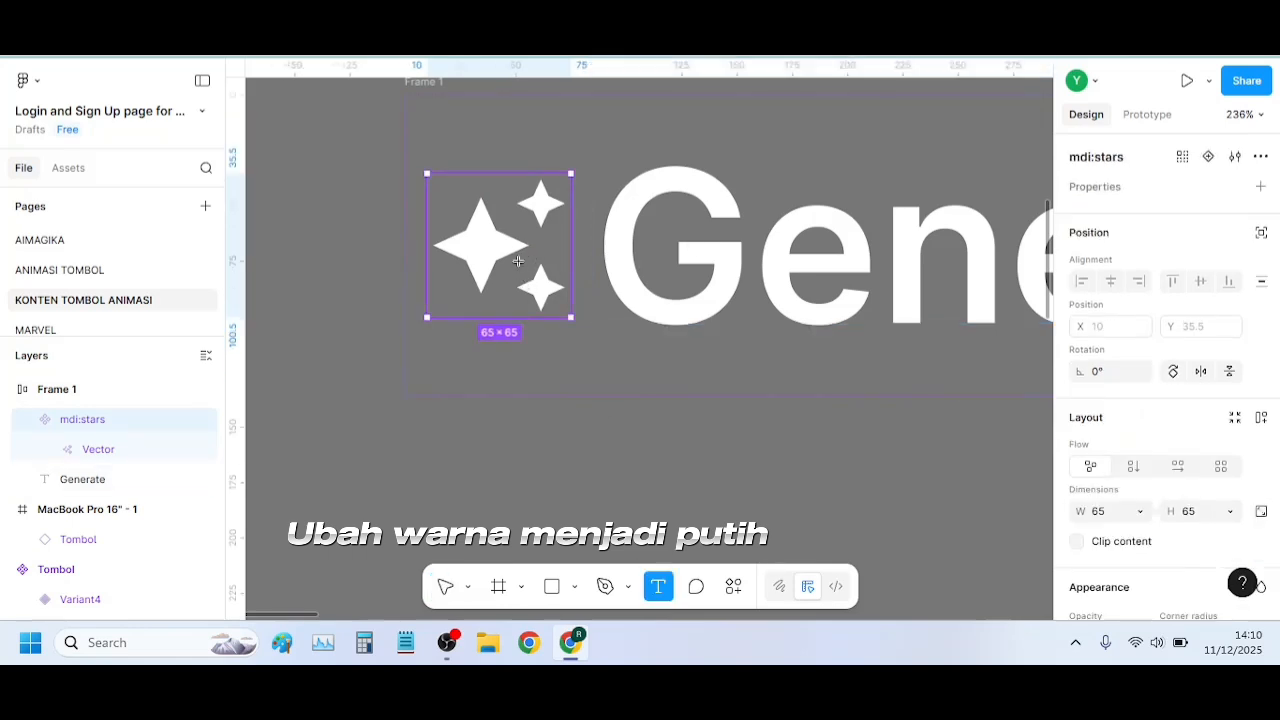
click(519, 260)
scroll(1237, 400, down, 4)
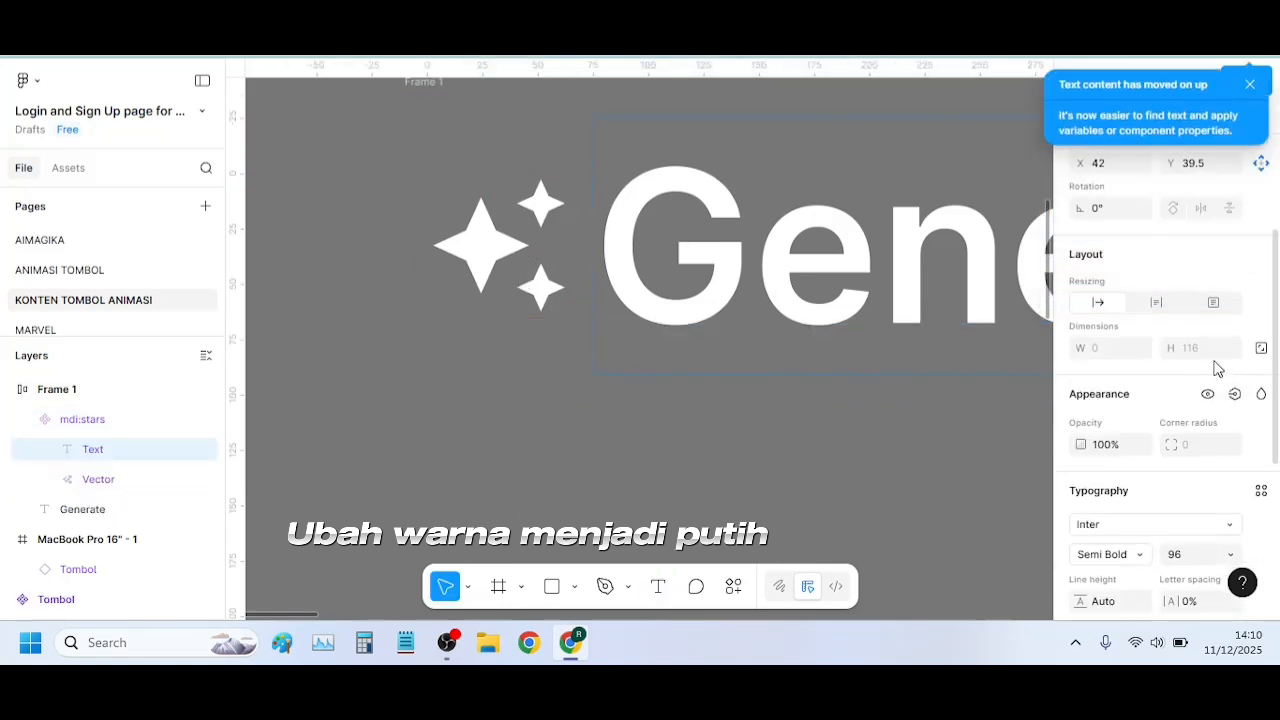
scroll(1174, 386, down, 3)
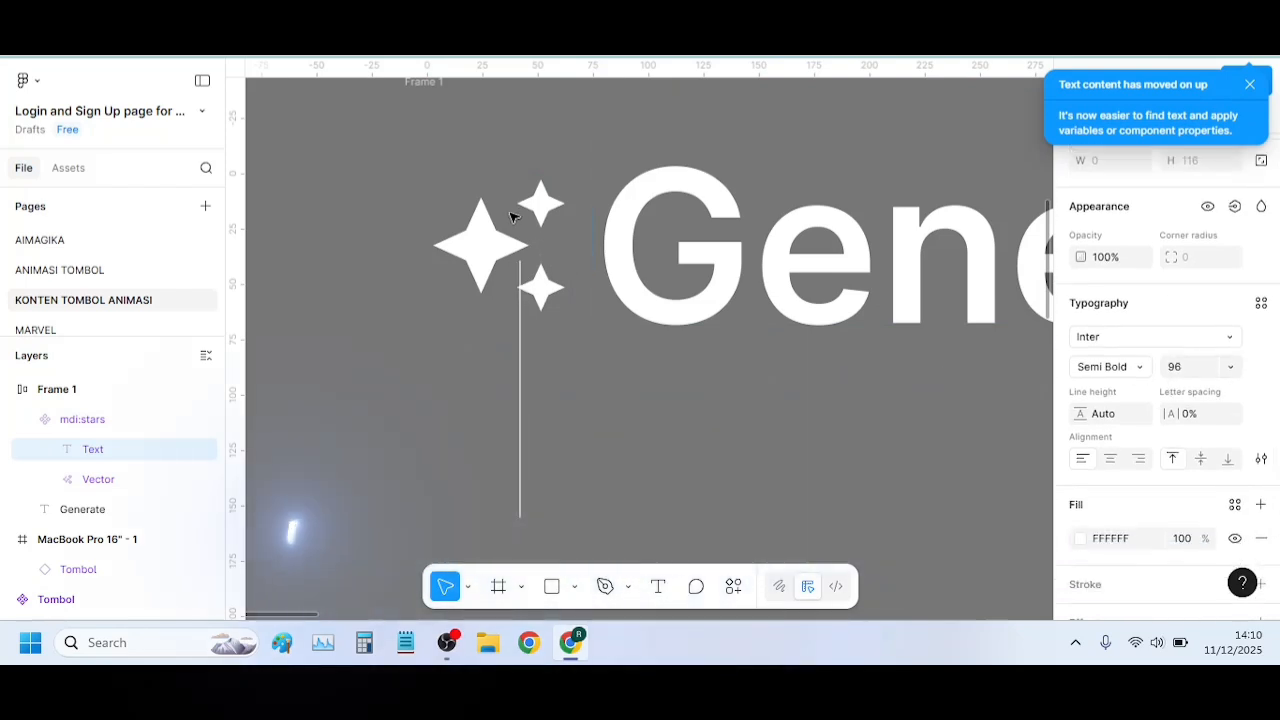
click(497, 279)
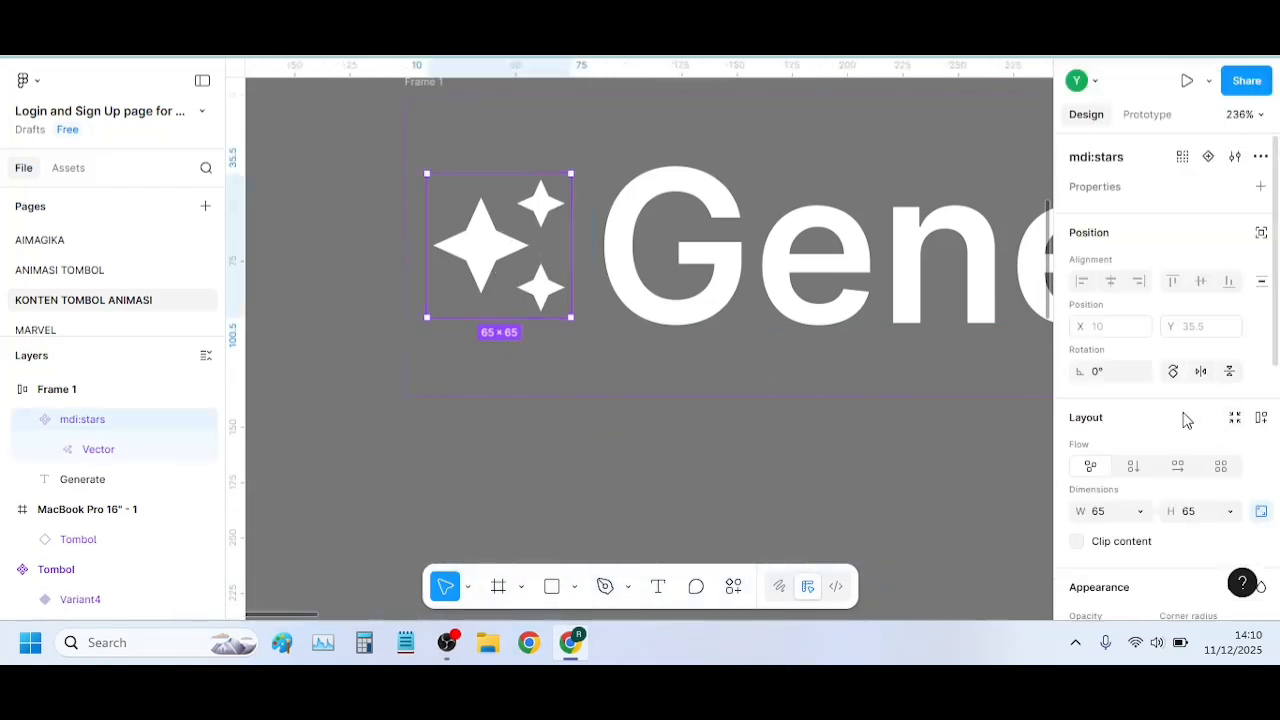
Enlarge the stars icon proportionally to about 74 × 74 with the Scale tool
scroll(1175, 415, down, 2)
scroll(1175, 415, down, 4)
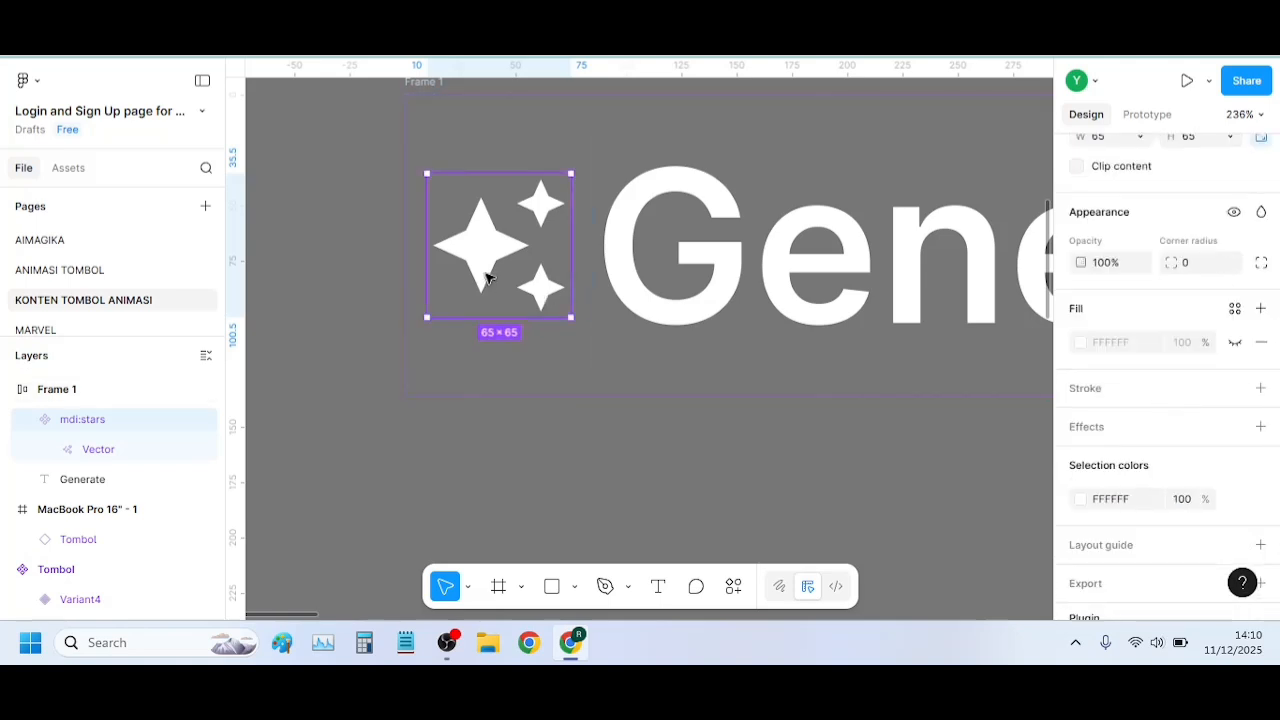
key(k)
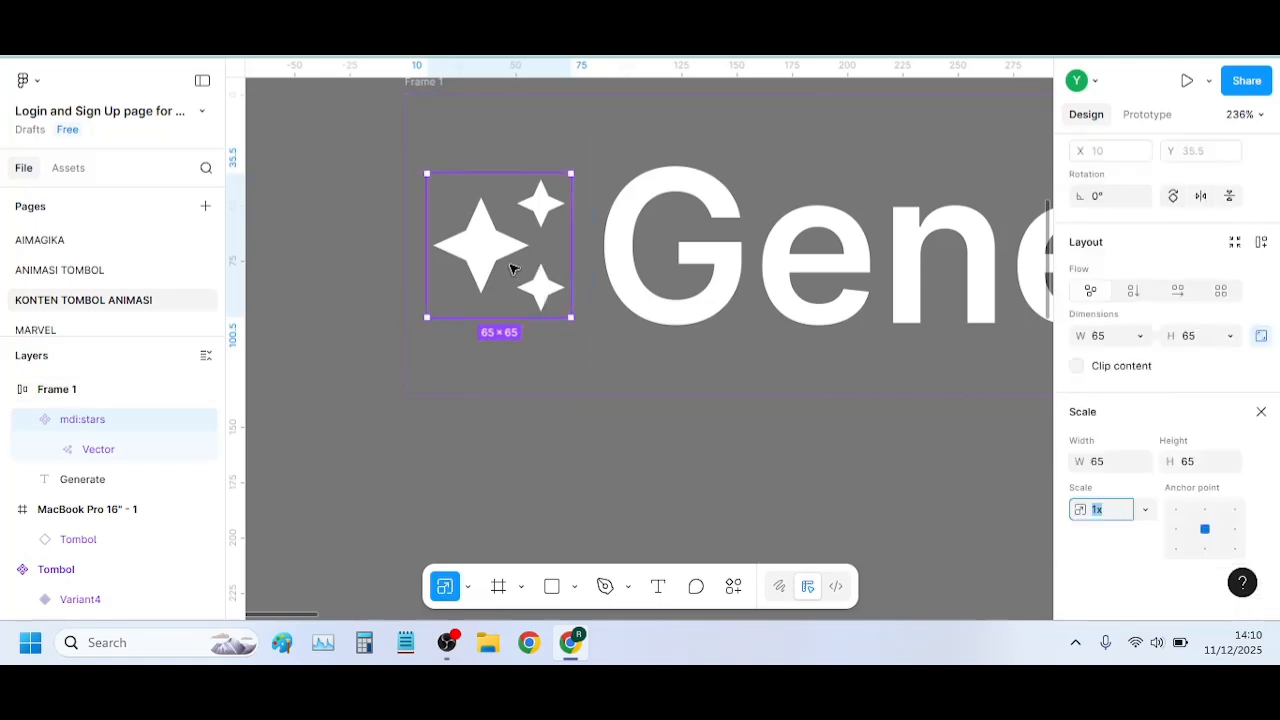
click(1097, 512)
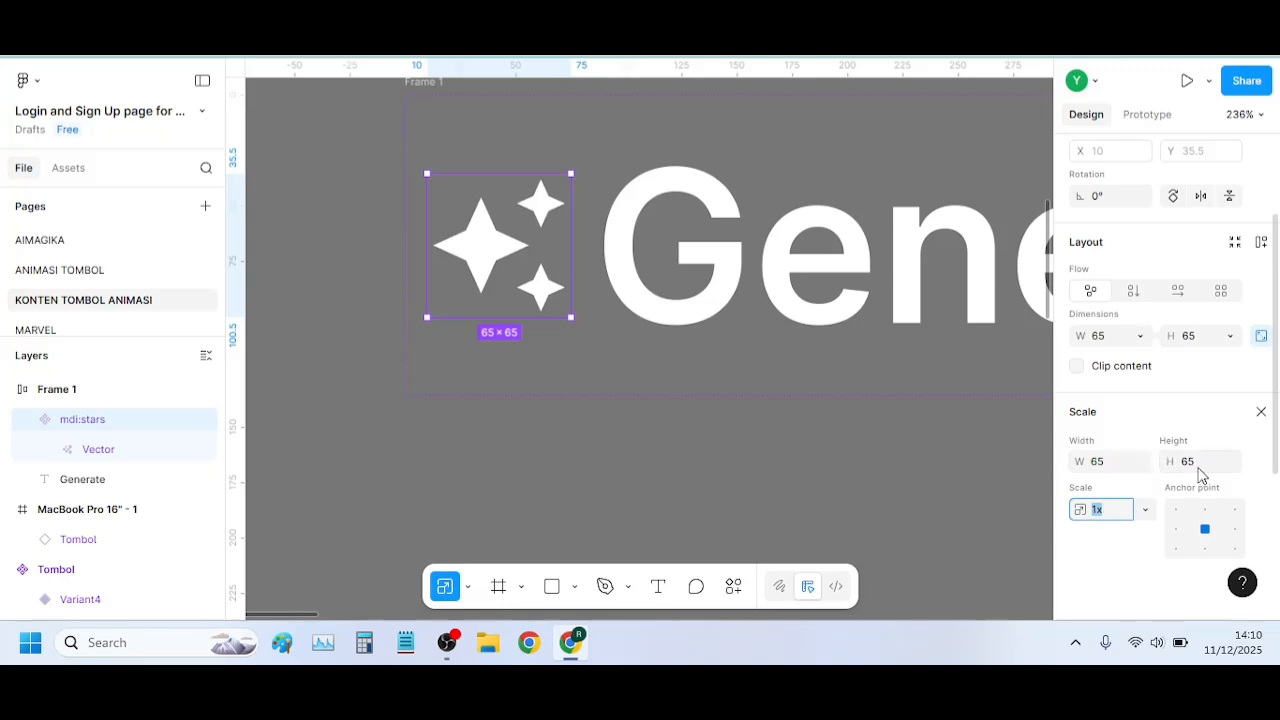
drag(1168, 467, 1184, 465)
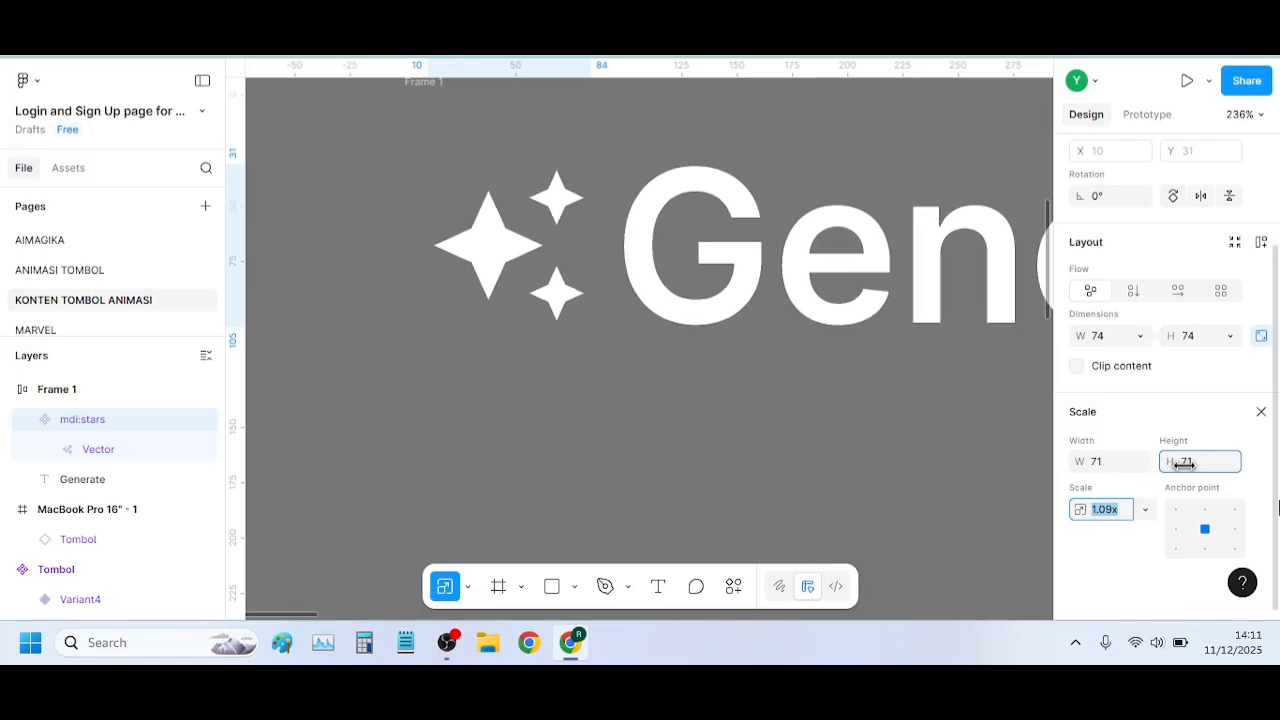
Examine the scaled stars icon beside the Generate text across the whole frame
click(1205, 510)
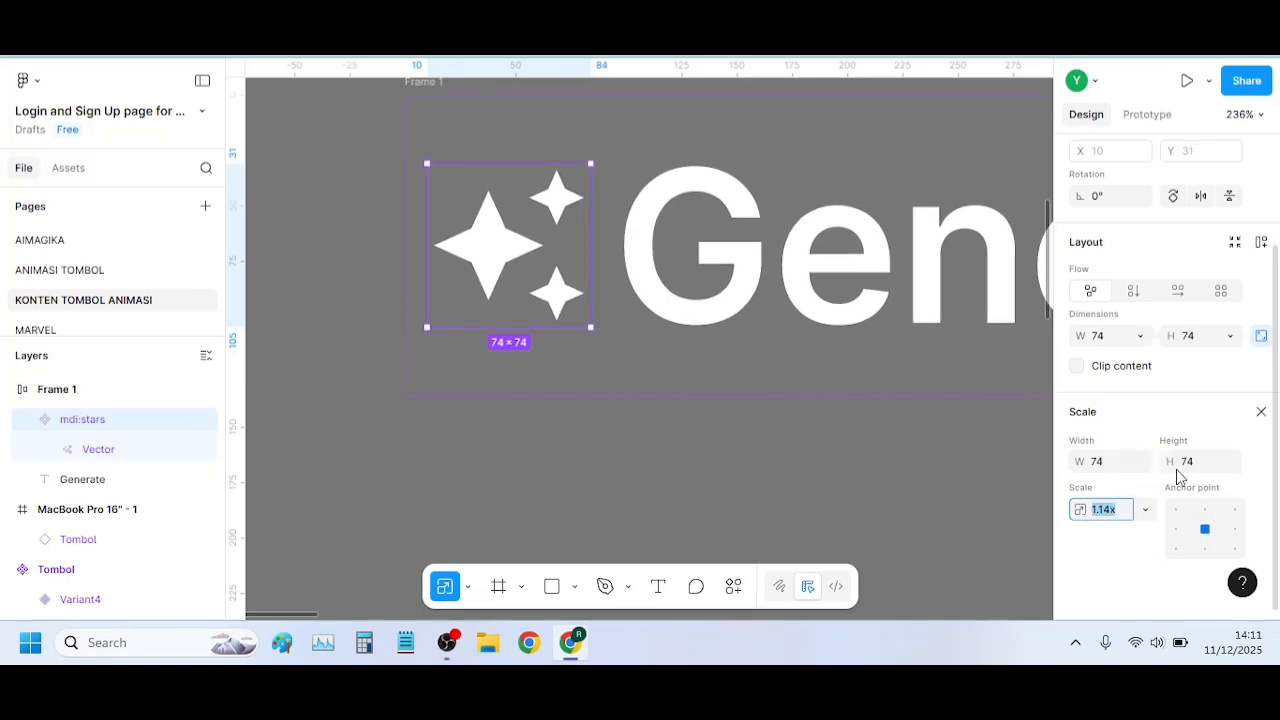
scroll(1180, 465, up, 3)
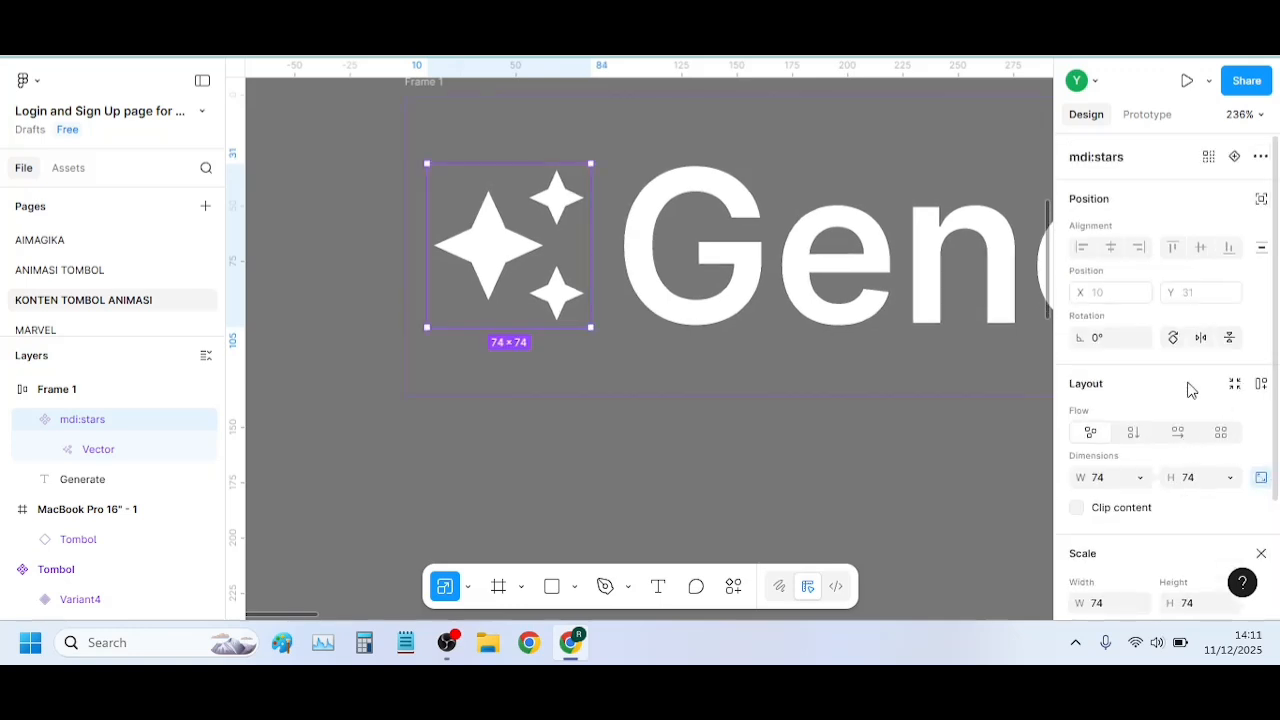
scroll(697, 403, down, 3)
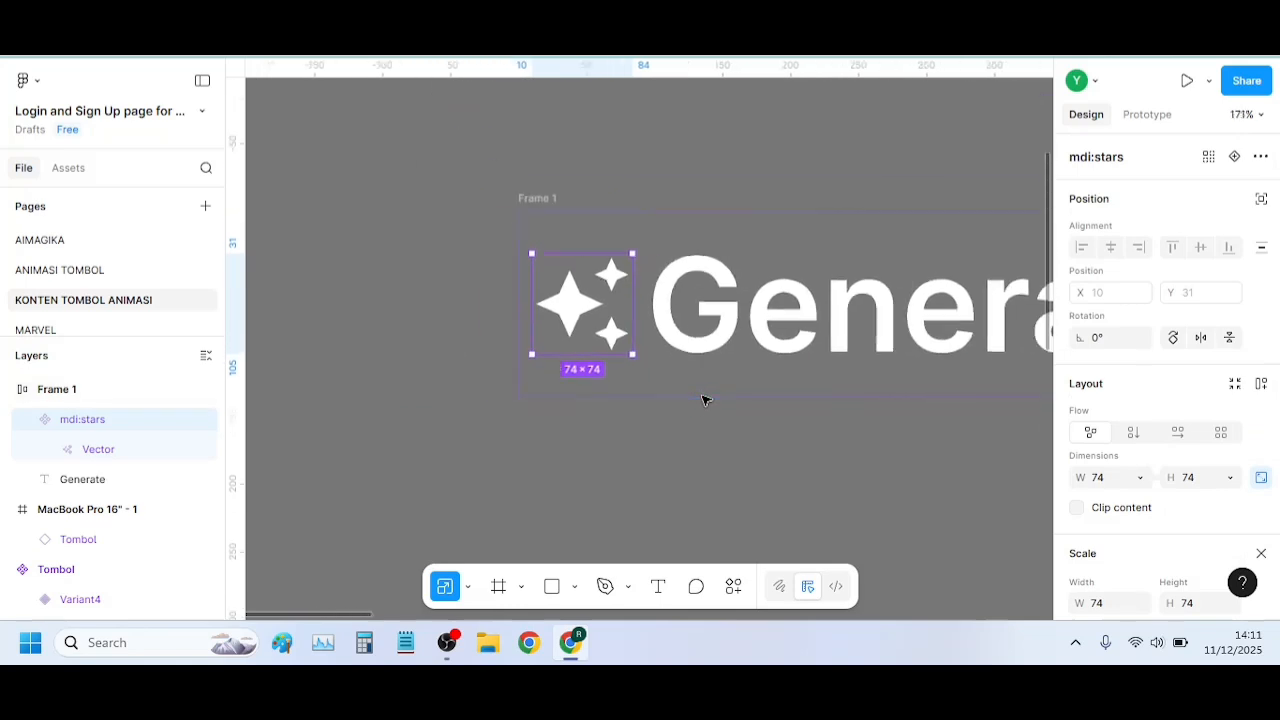
scroll(706, 400, right, 1)
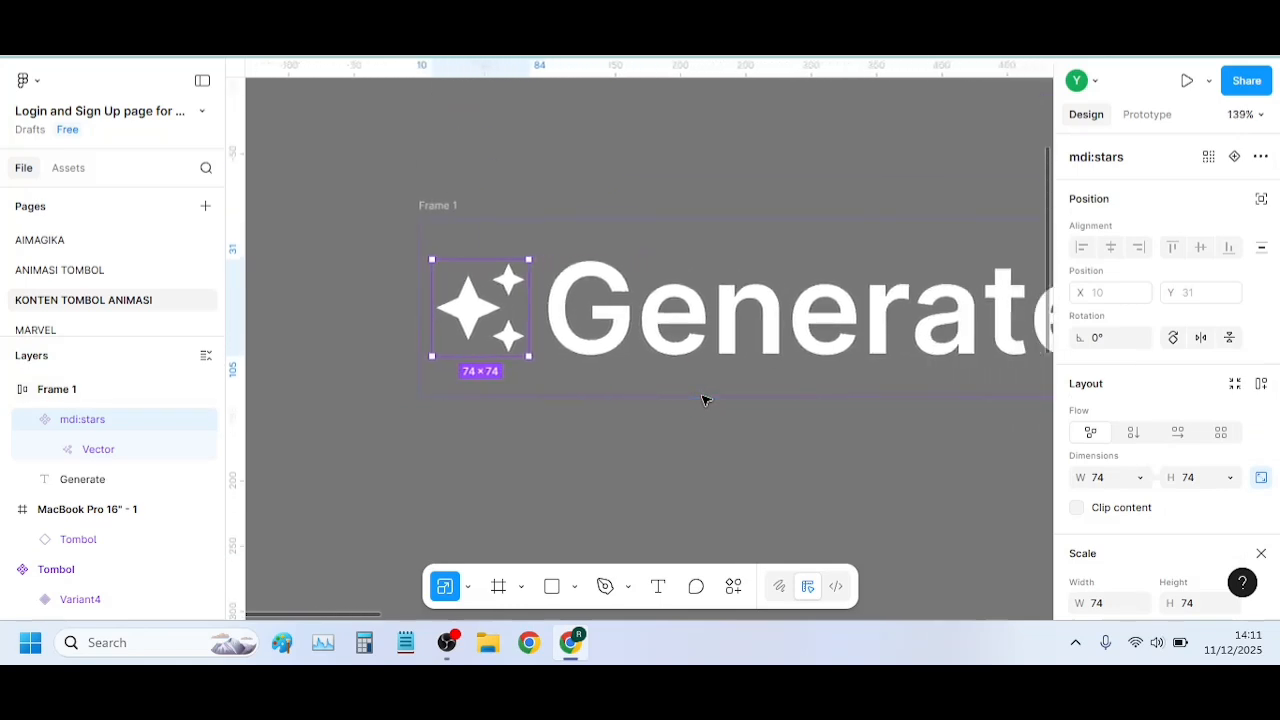
scroll(706, 400, down, 1)
scroll(706, 400, left, 2)
scroll(706, 398, right, 2)
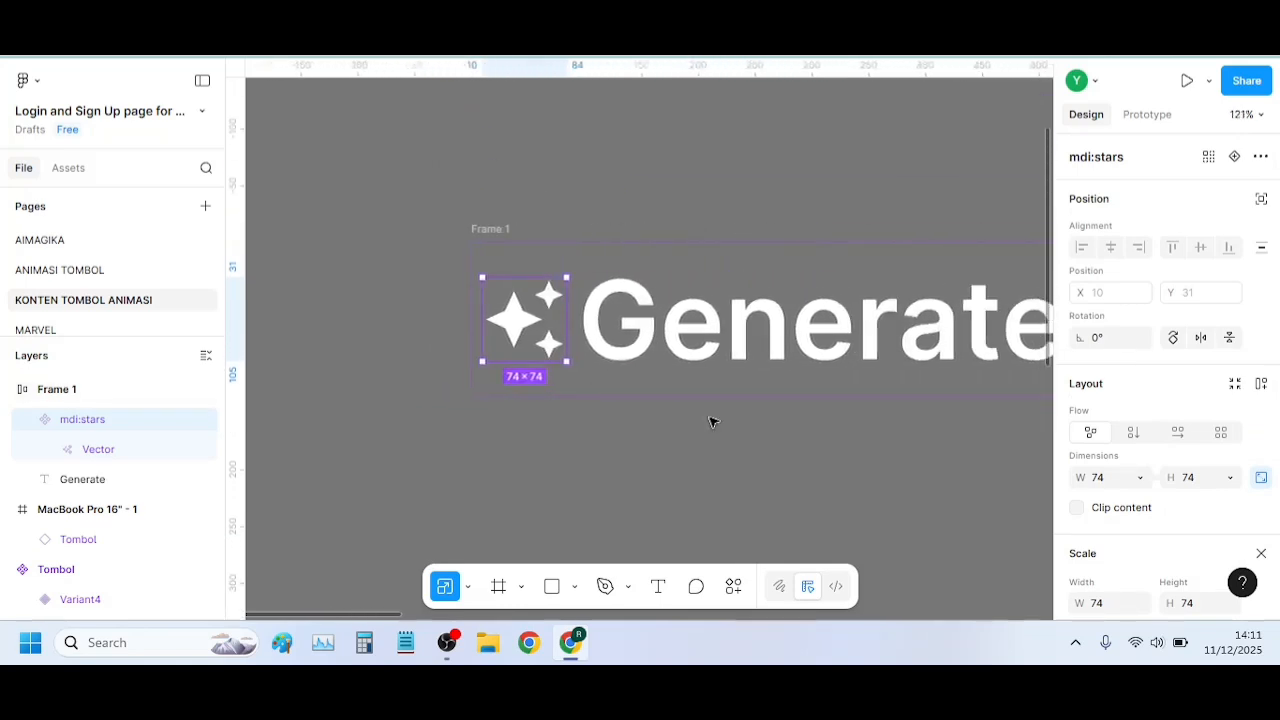
scroll(711, 423, left, 1)
scroll(328, 612, right, 5)
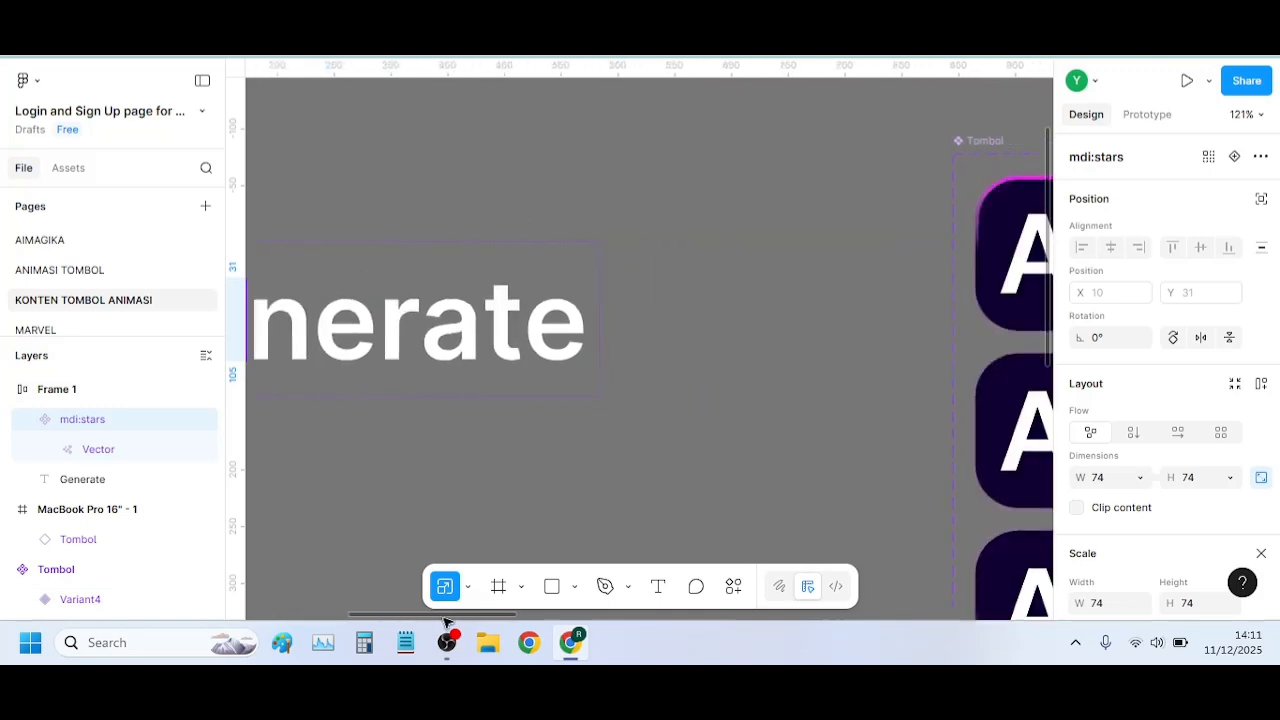
scroll(391, 612, left, 3)
scroll(598, 407, down, 3)
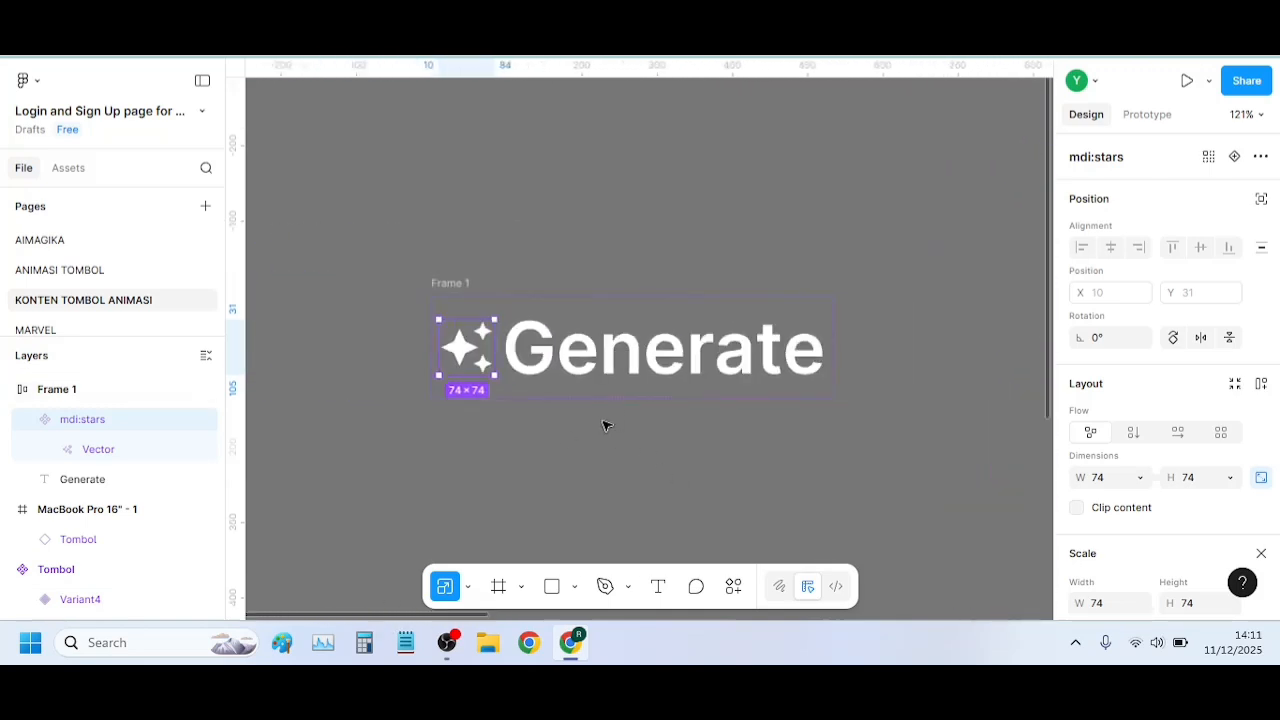
scroll(603, 425, down, 1)
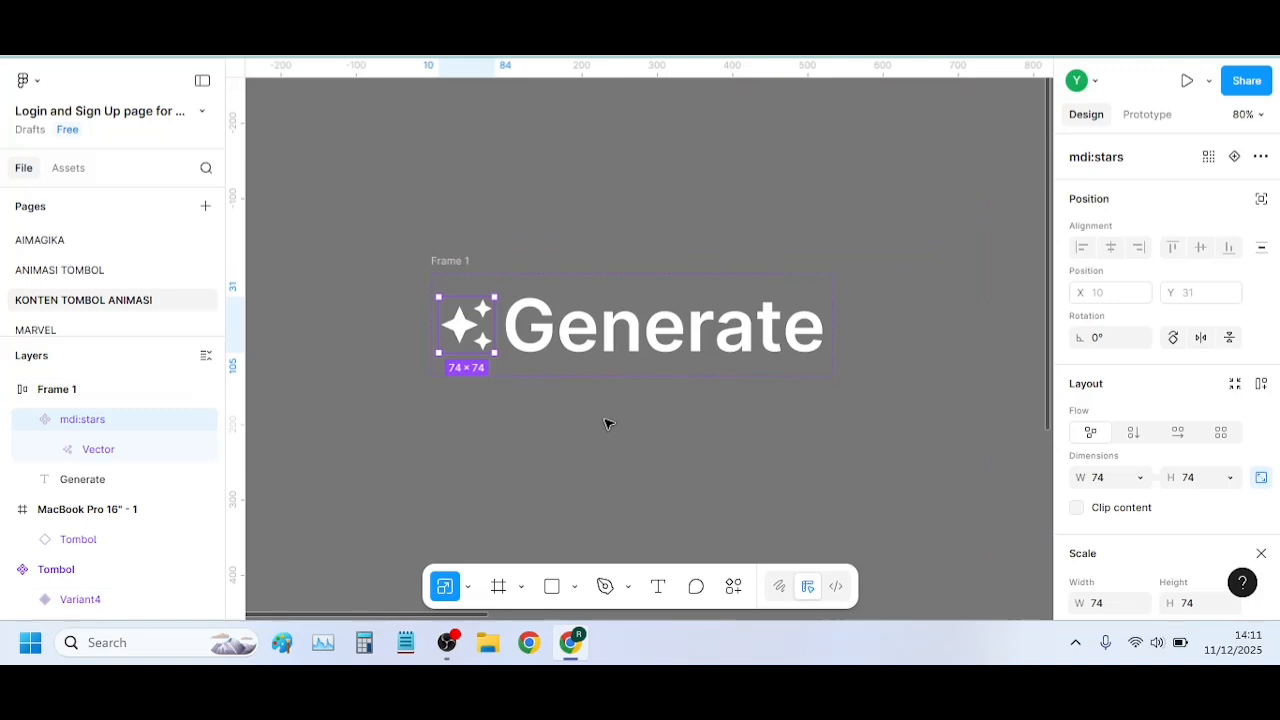
Rename Frame 1 as Tombol 2
double_click(448, 261)
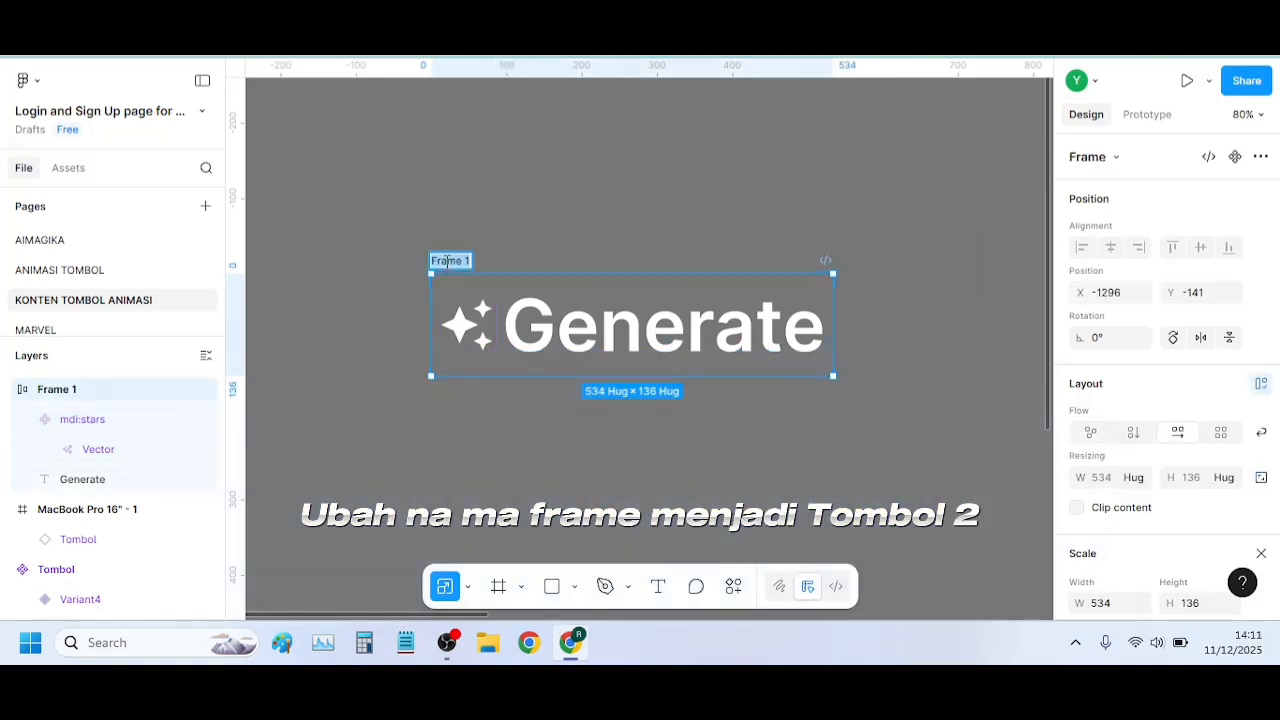
text(T)
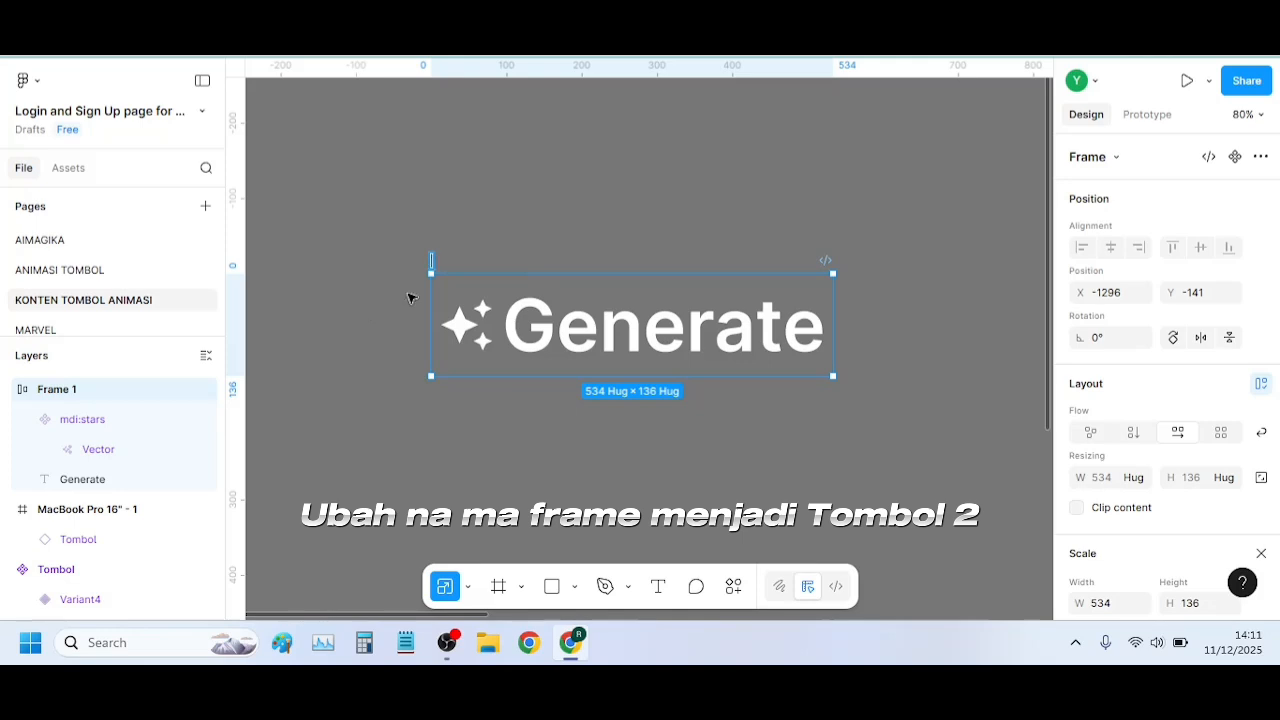
text(Tombol 2)
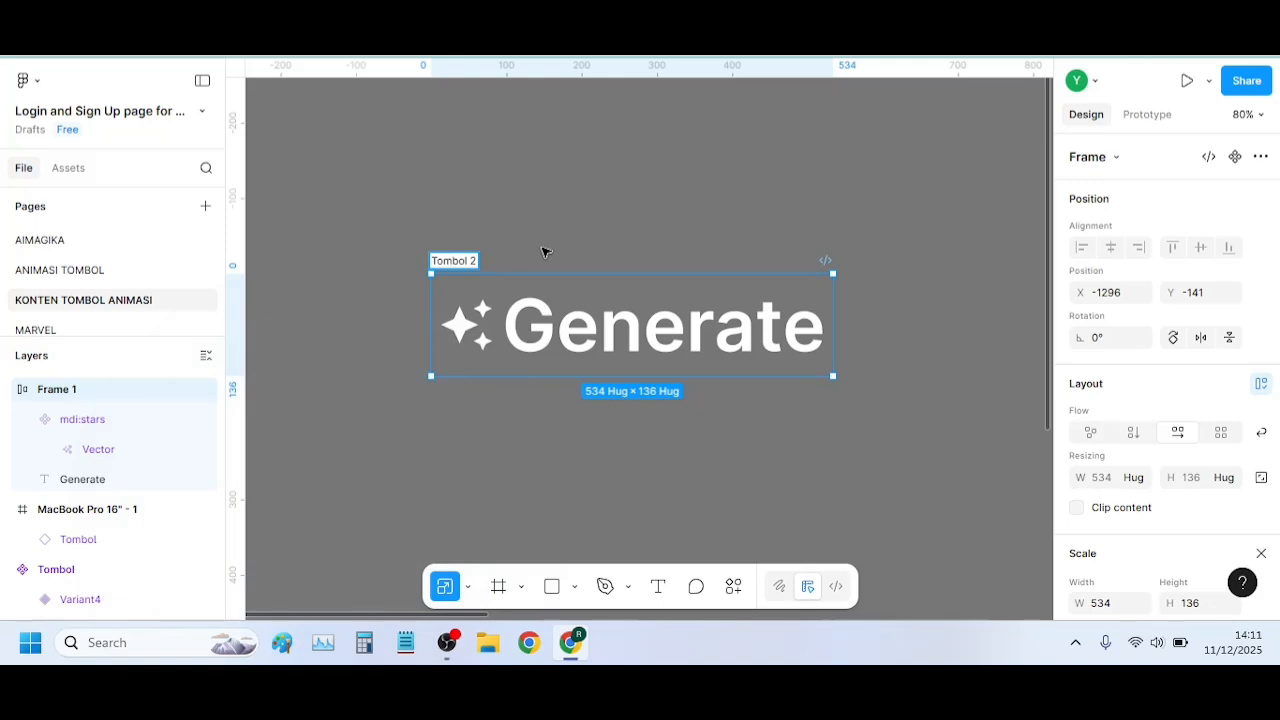
click(500, 246)
click(465, 262)
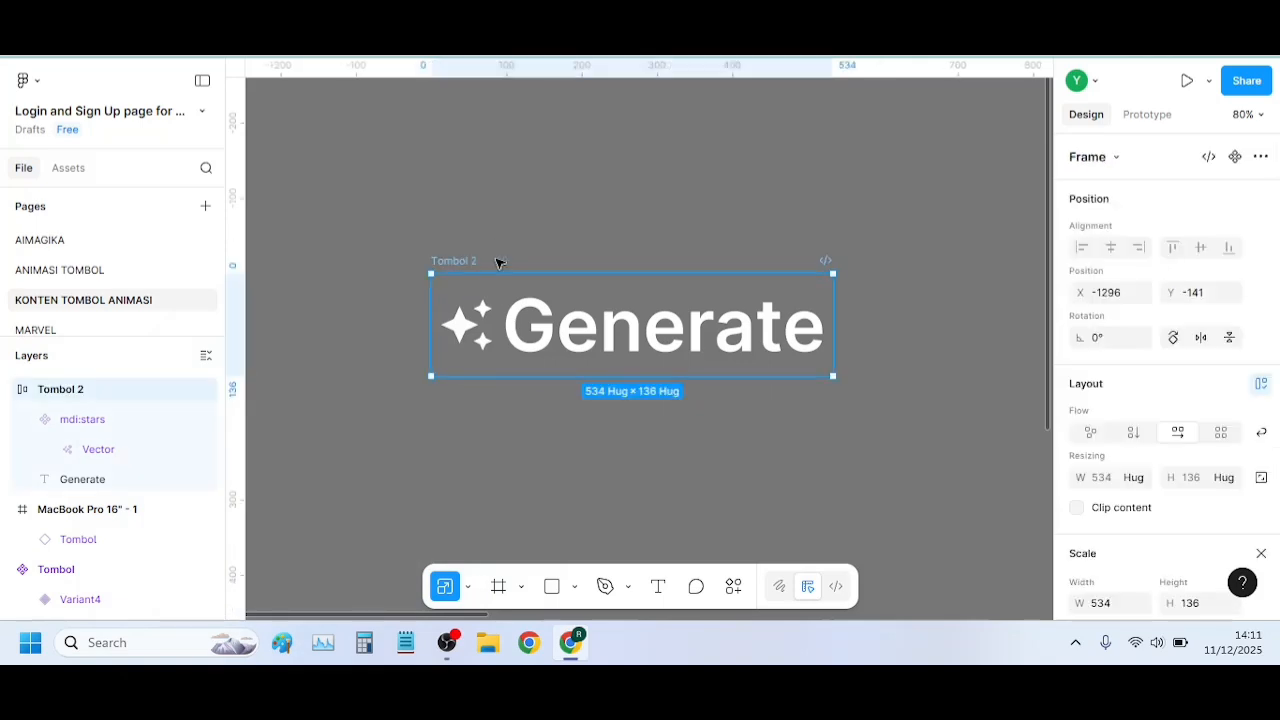
Leave the scale settings and set the auto layout gap of Tombol 2 to 15
scroll(1130, 325, down, 3)
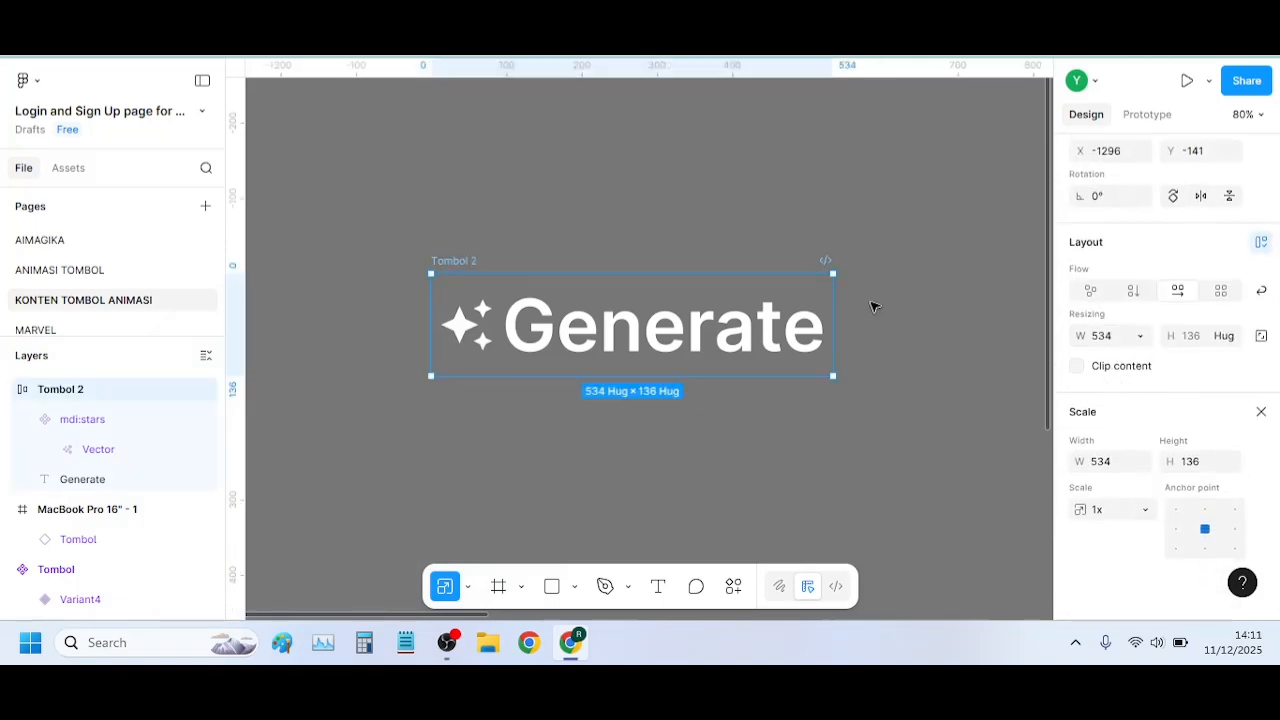
scroll(874, 306, up, 1)
scroll(1143, 338, up, 3)
scroll(1149, 354, down, 3)
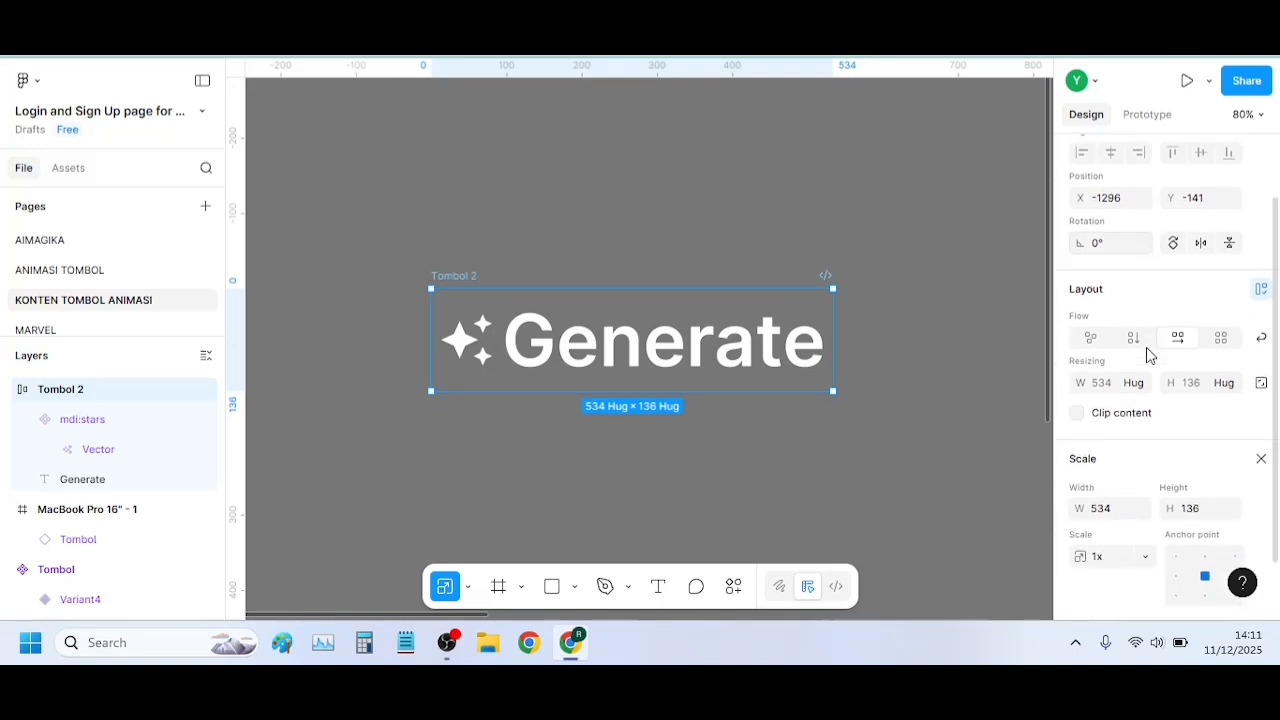
click(1261, 411)
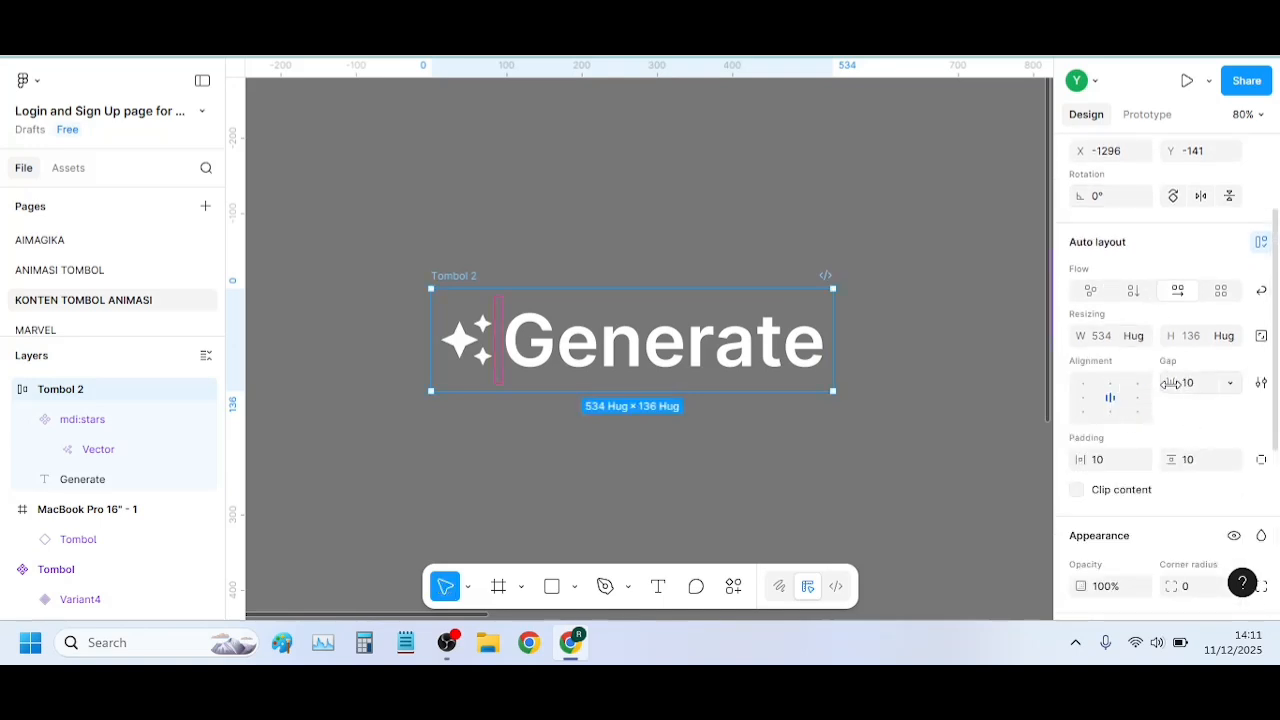
drag(1171, 386, 1182, 387)
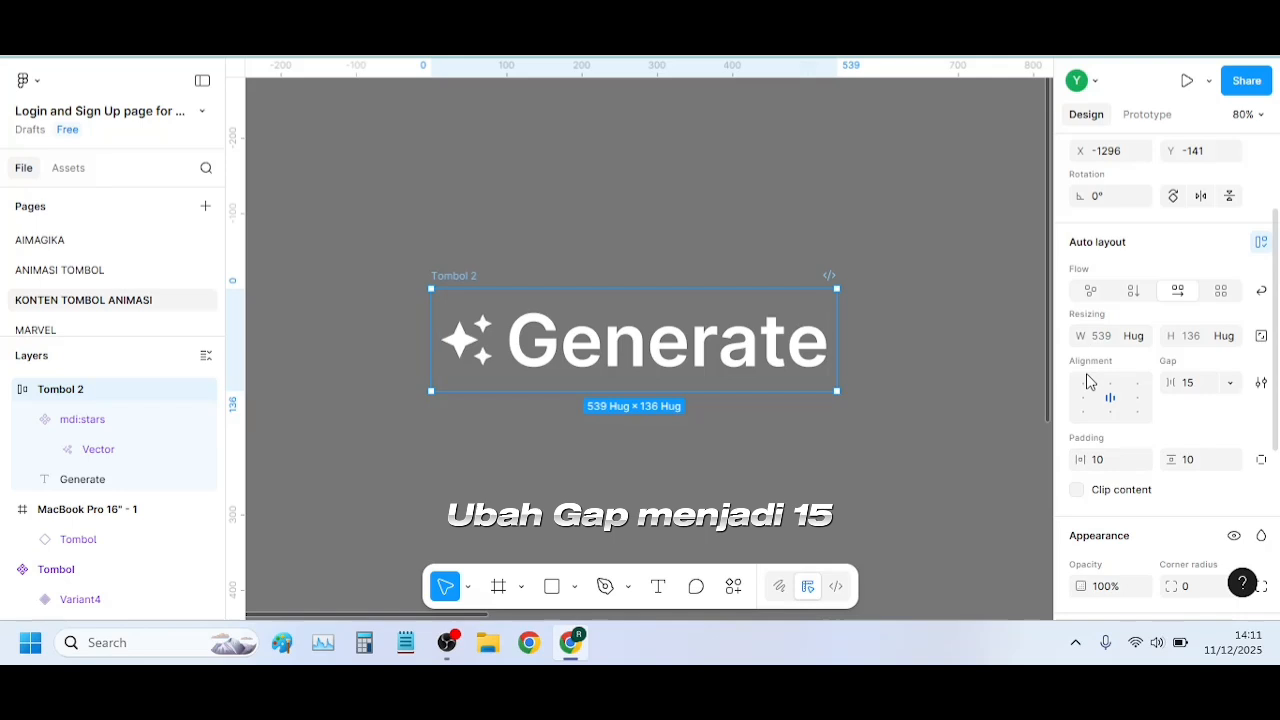
Style Tombol 2 with a corner radius of 40, a dark purple 28003F fill and an inner shadow
scroll(711, 340, up, 1)
scroll(800, 362, down, 1)
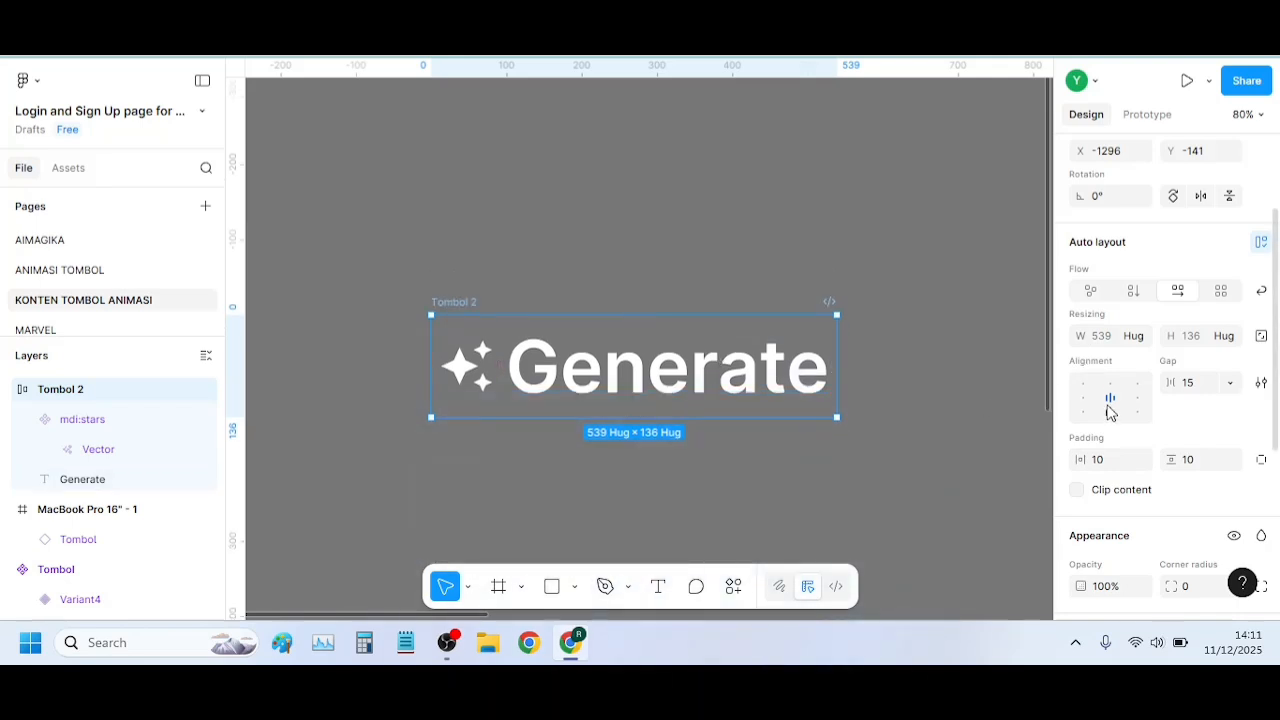
scroll(1110, 412, down, 5)
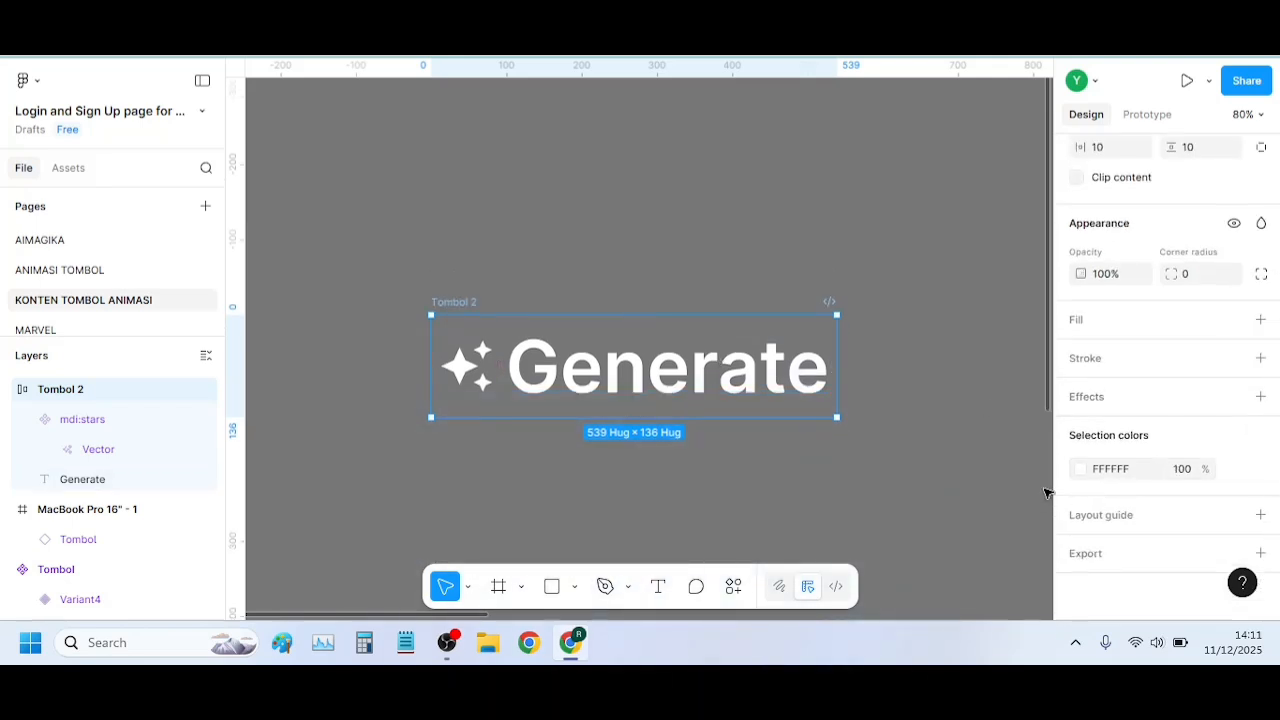
click(1093, 402)
click(1034, 367)
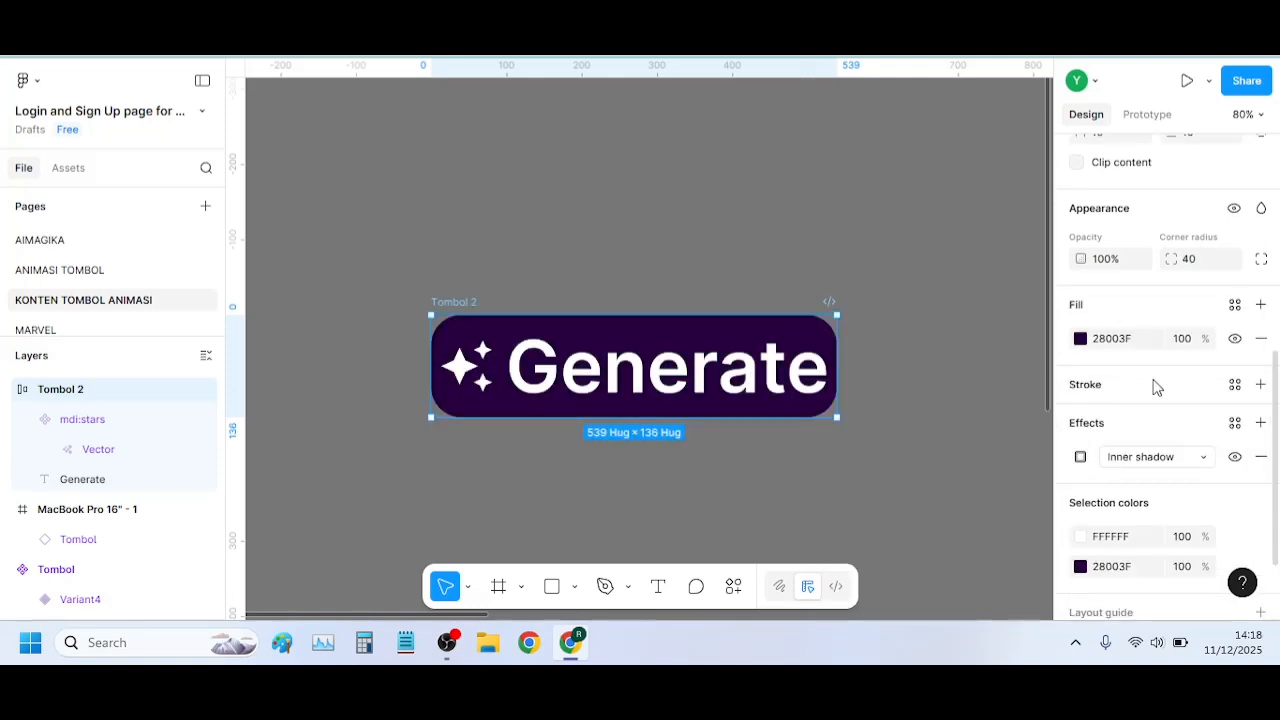
Shift the fill hue of Tombol 2 to dark magenta 3F0030 and remove its inner shadow
click(1085, 340)
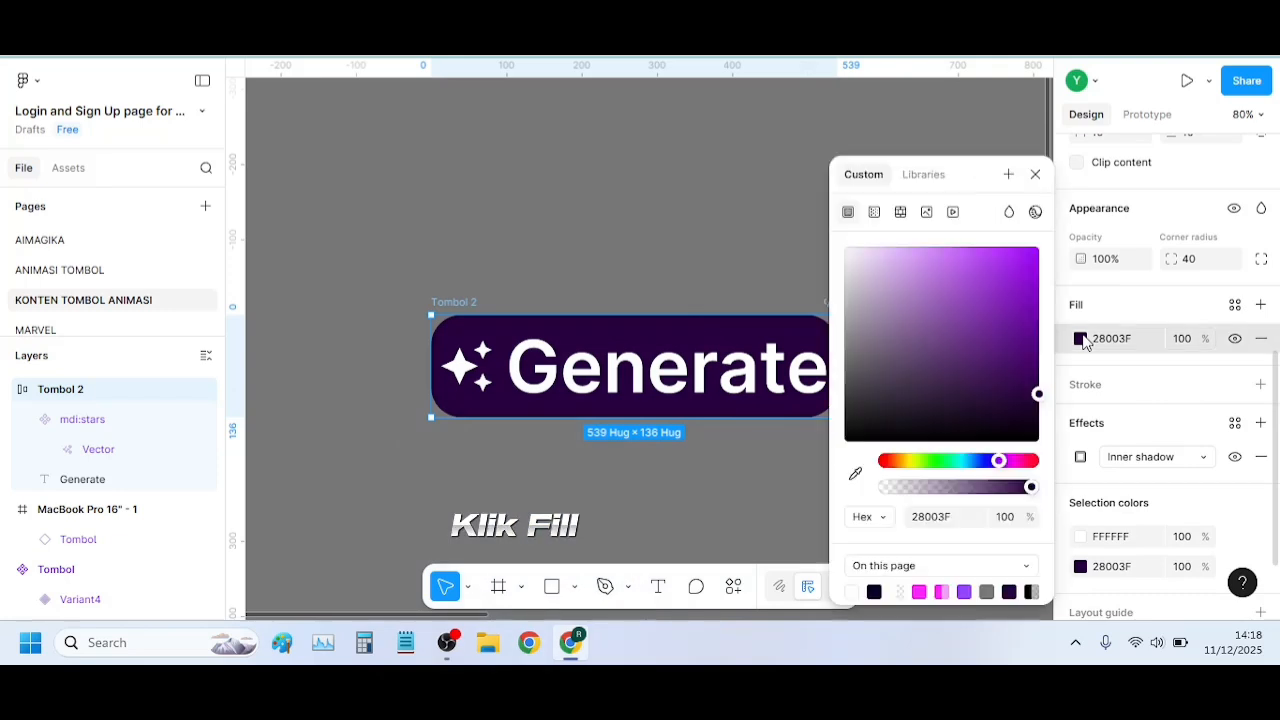
drag(999, 461, 1013, 461)
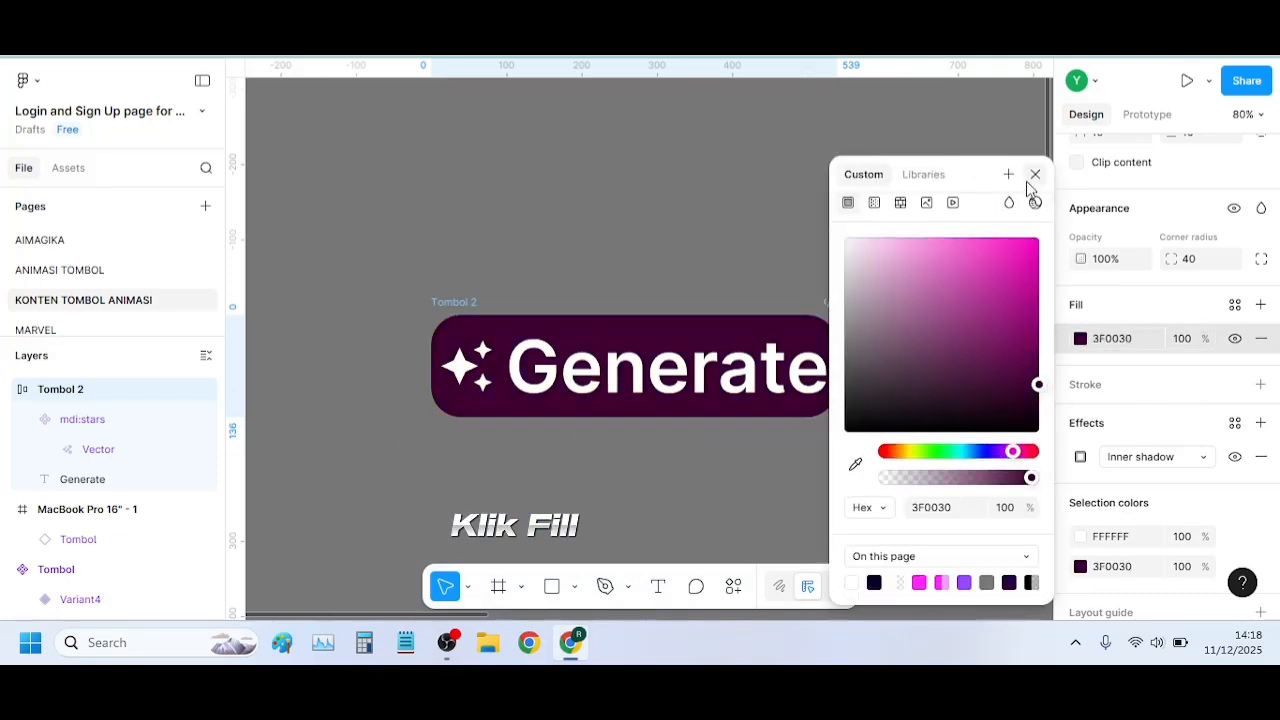
click(1035, 174)
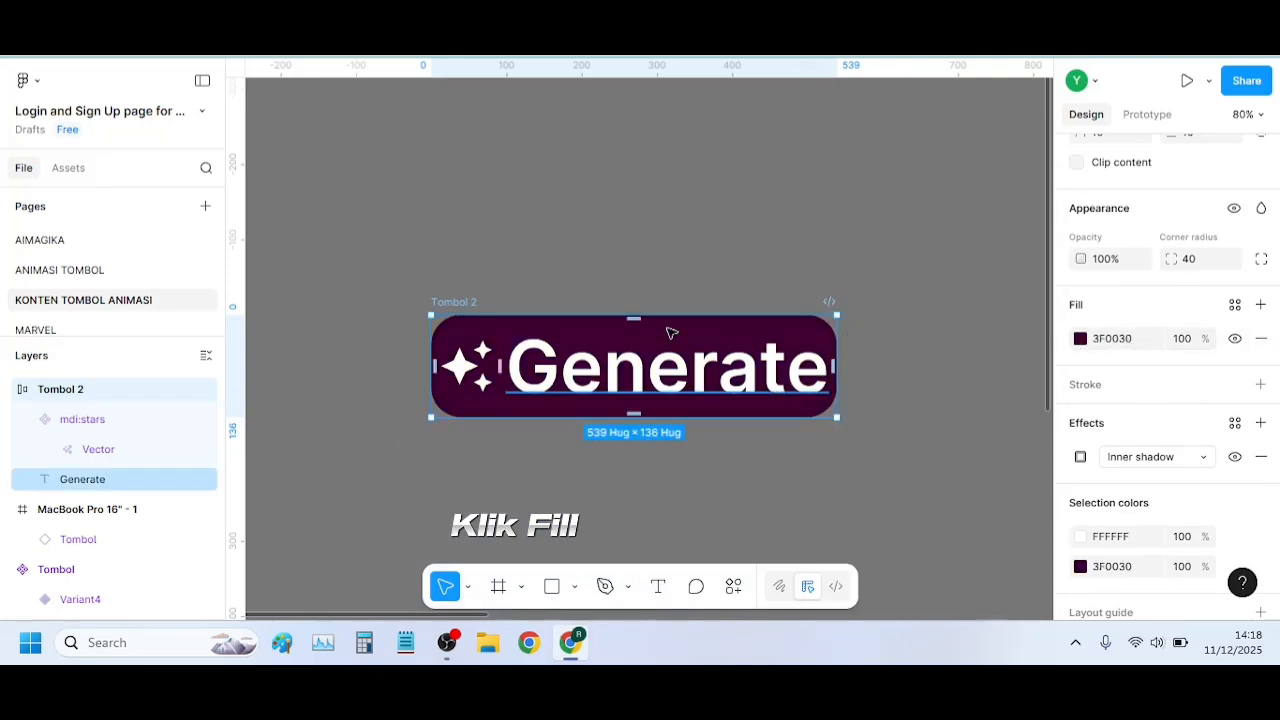
click(1261, 456)
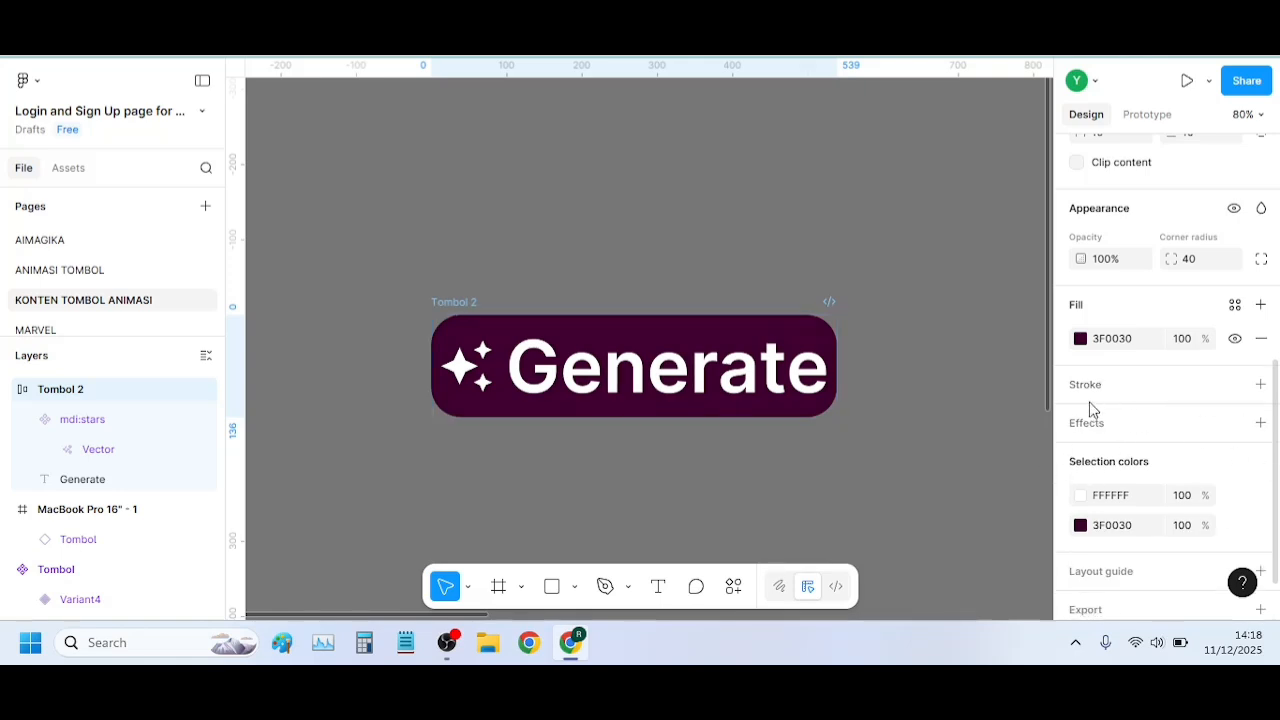
click(1081, 340)
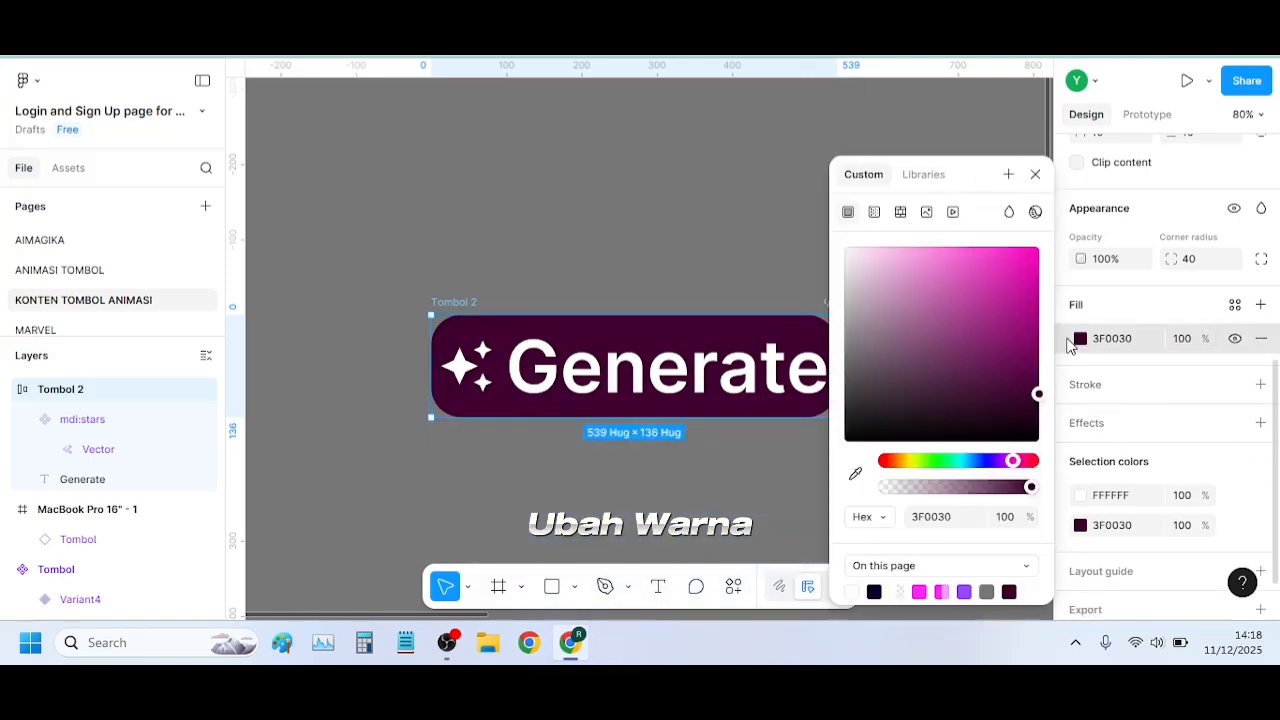
click(874, 212)
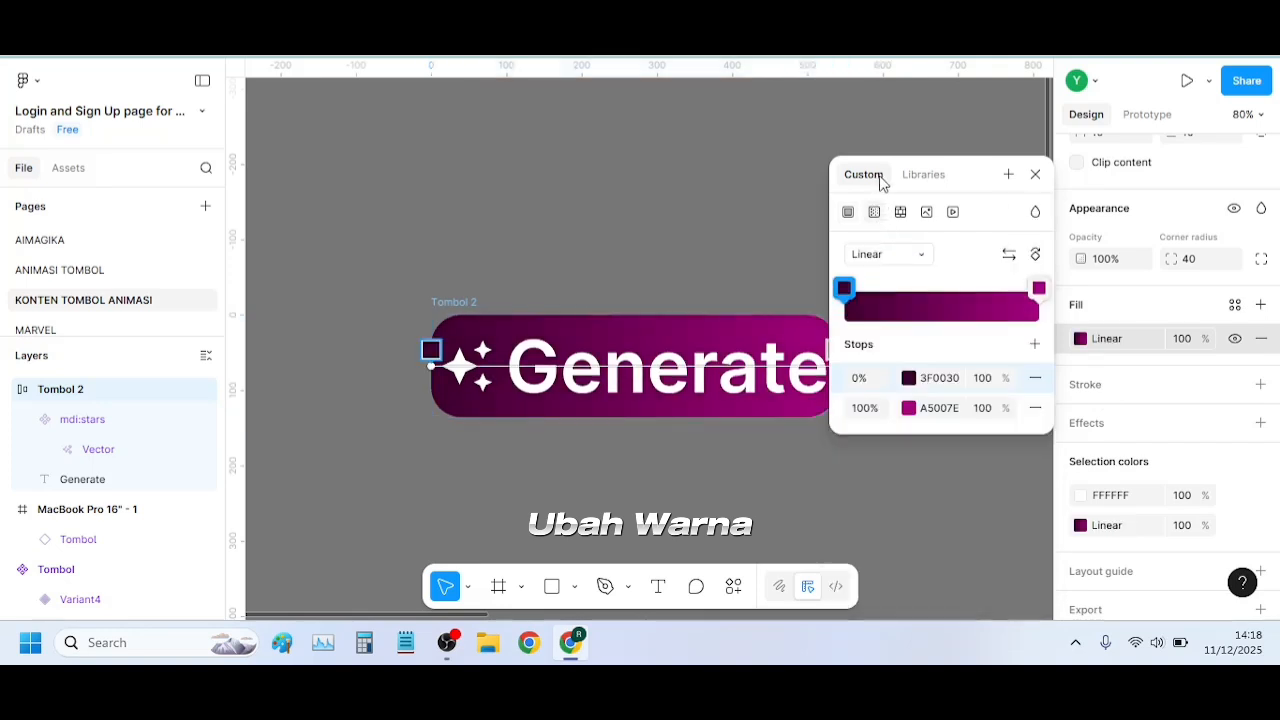
click(1035, 174)
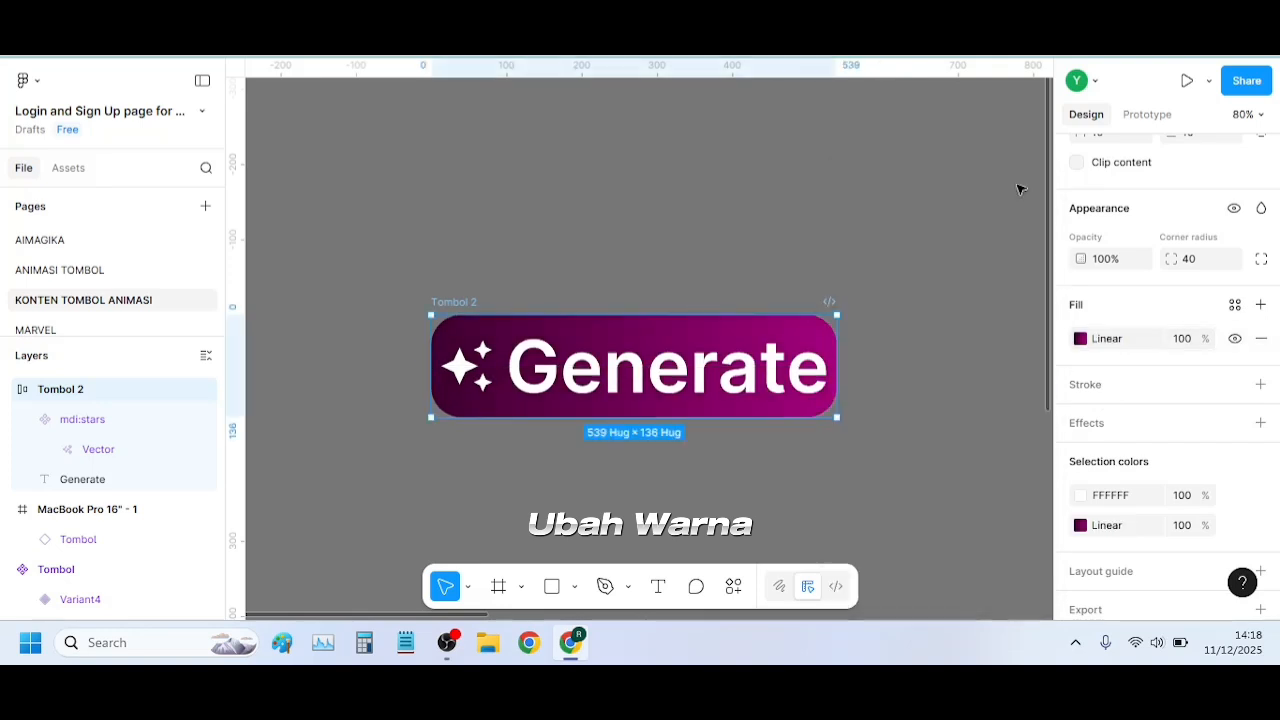
click(857, 323)
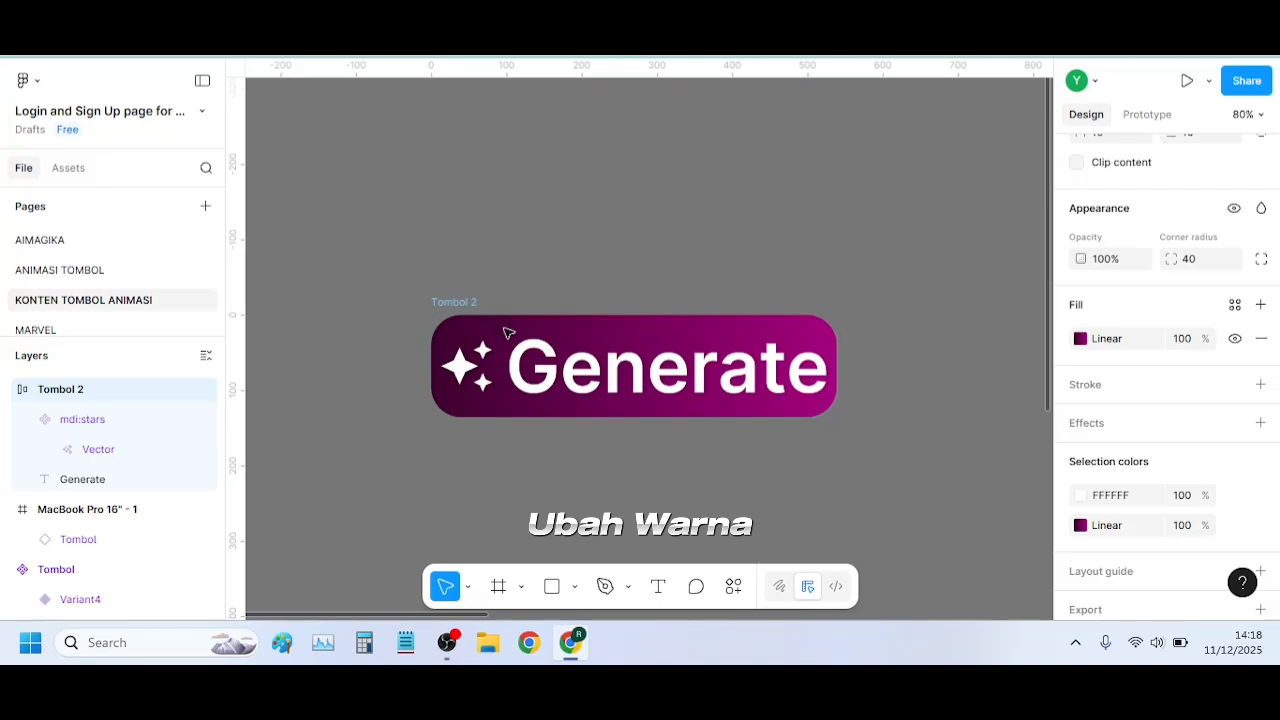
key(ctrl+z)
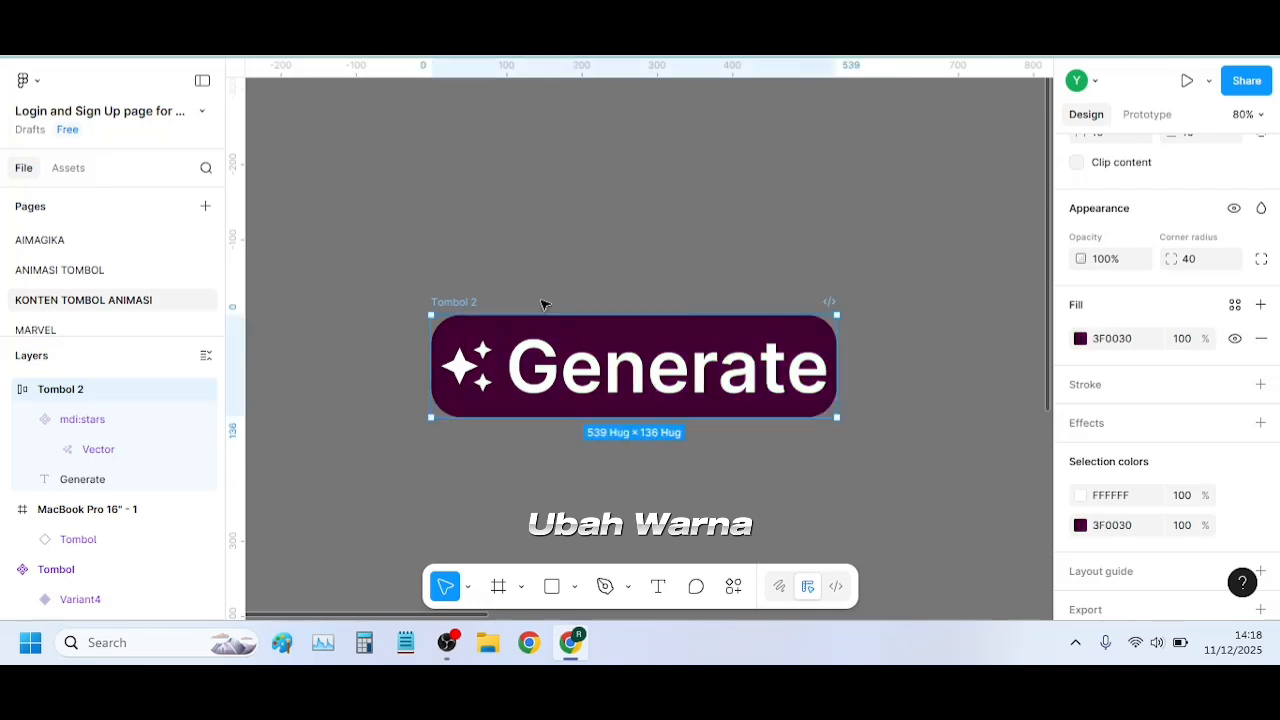
Convert the fill of Tombol 2 to a linear gradient from 3F0030 to A5007E, keeping the whole button uncovered
click(1081, 339)
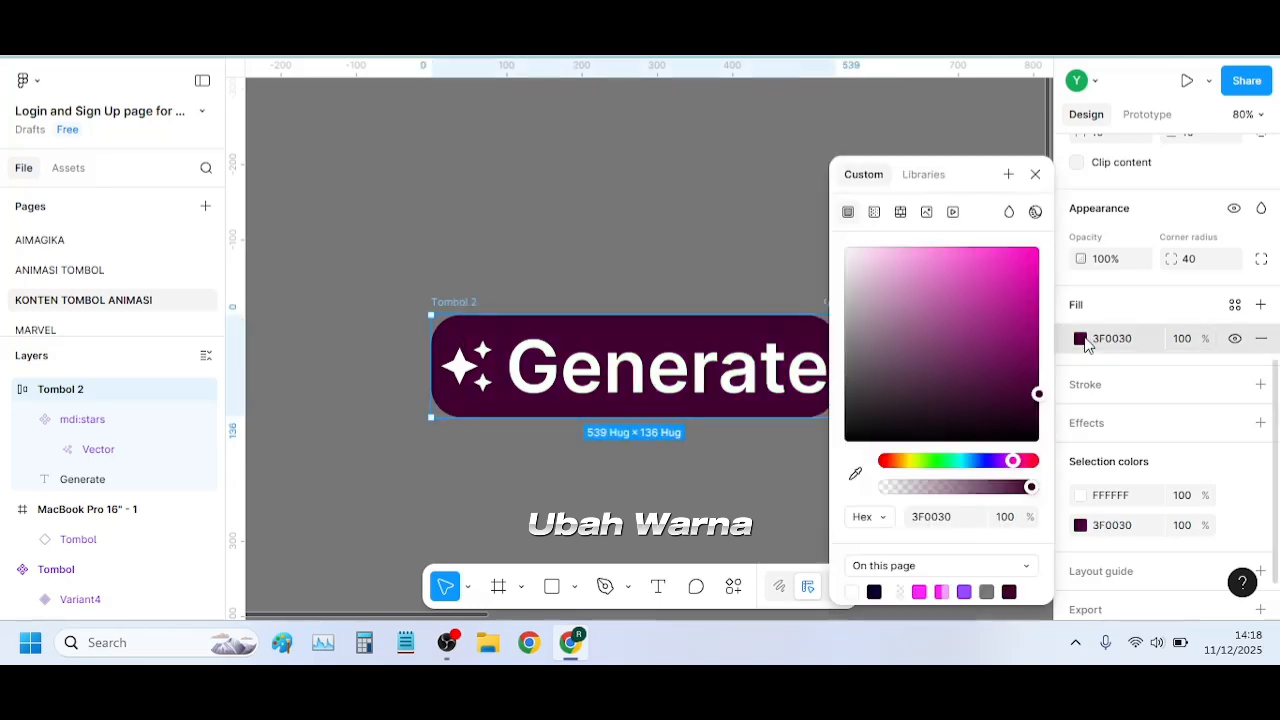
click(874, 213)
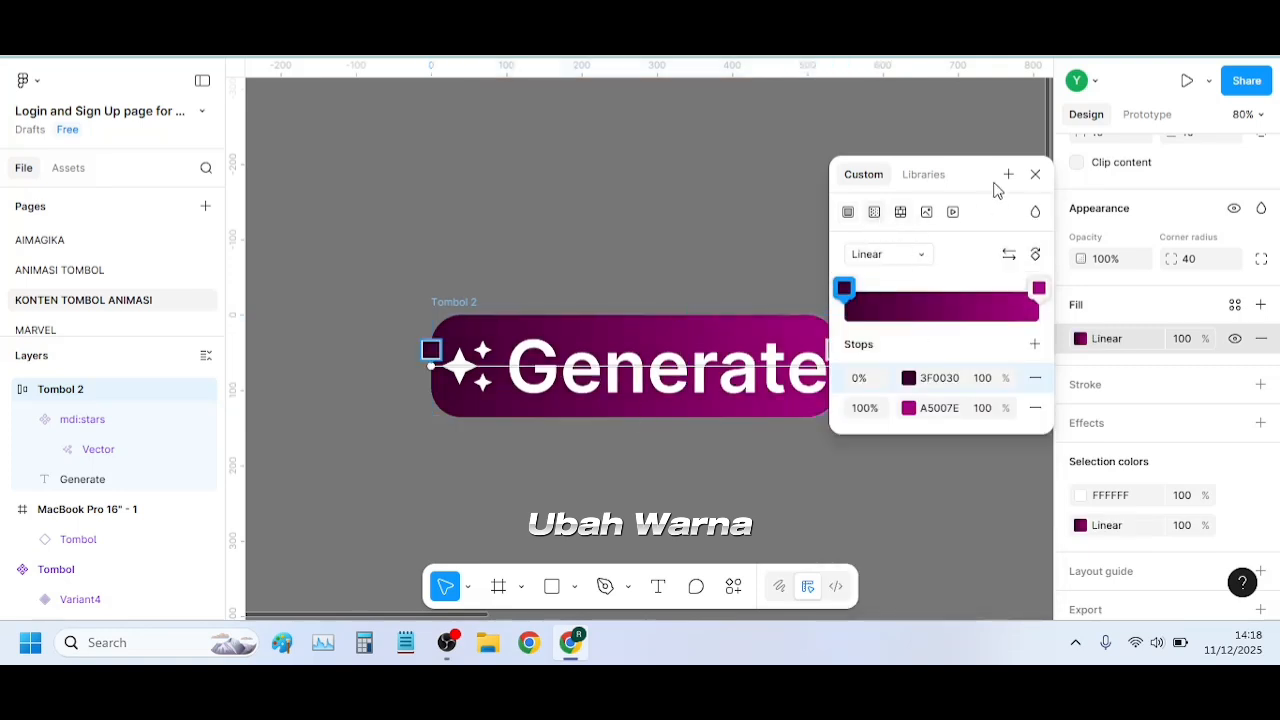
drag(1037, 172, 1102, 174)
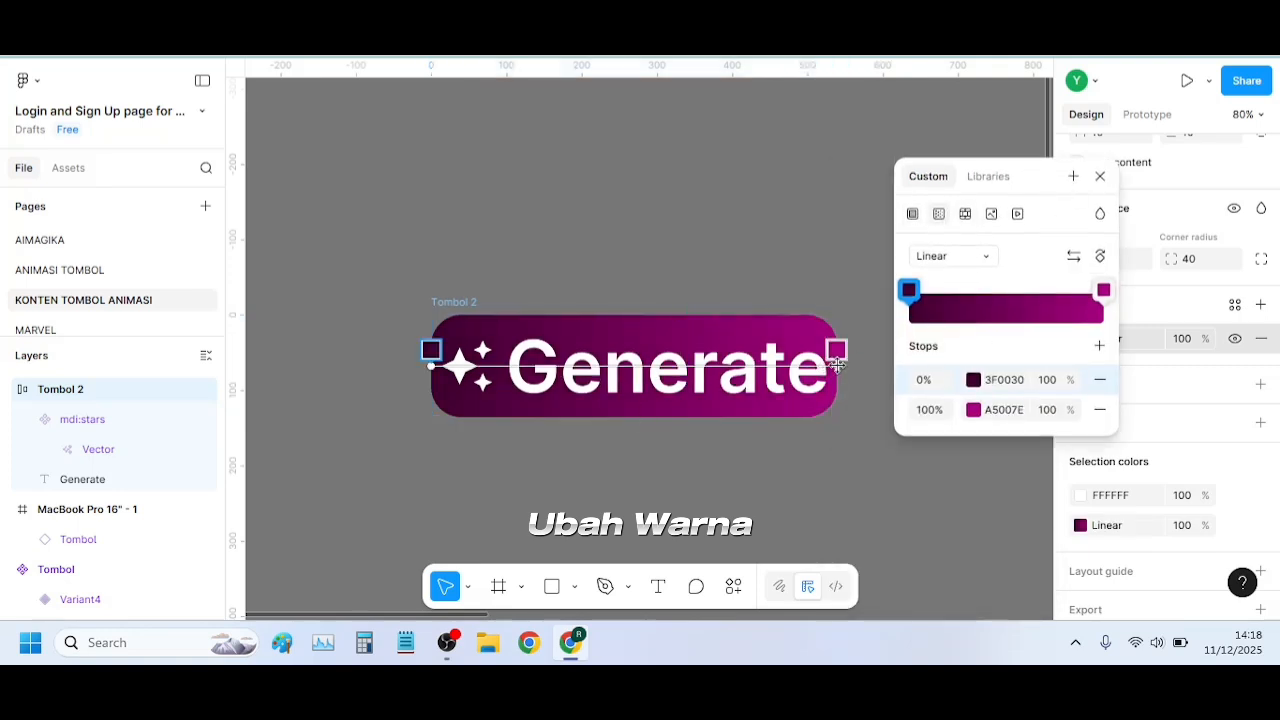
Run the gradient vertically from the button's top edge to its bottom edge and move the 3F0030 stop to about 51%
mouse_move(836, 360)
mouse_down()
mouse_move(660, 398)
mouse_move(661, 417)
mouse_up()
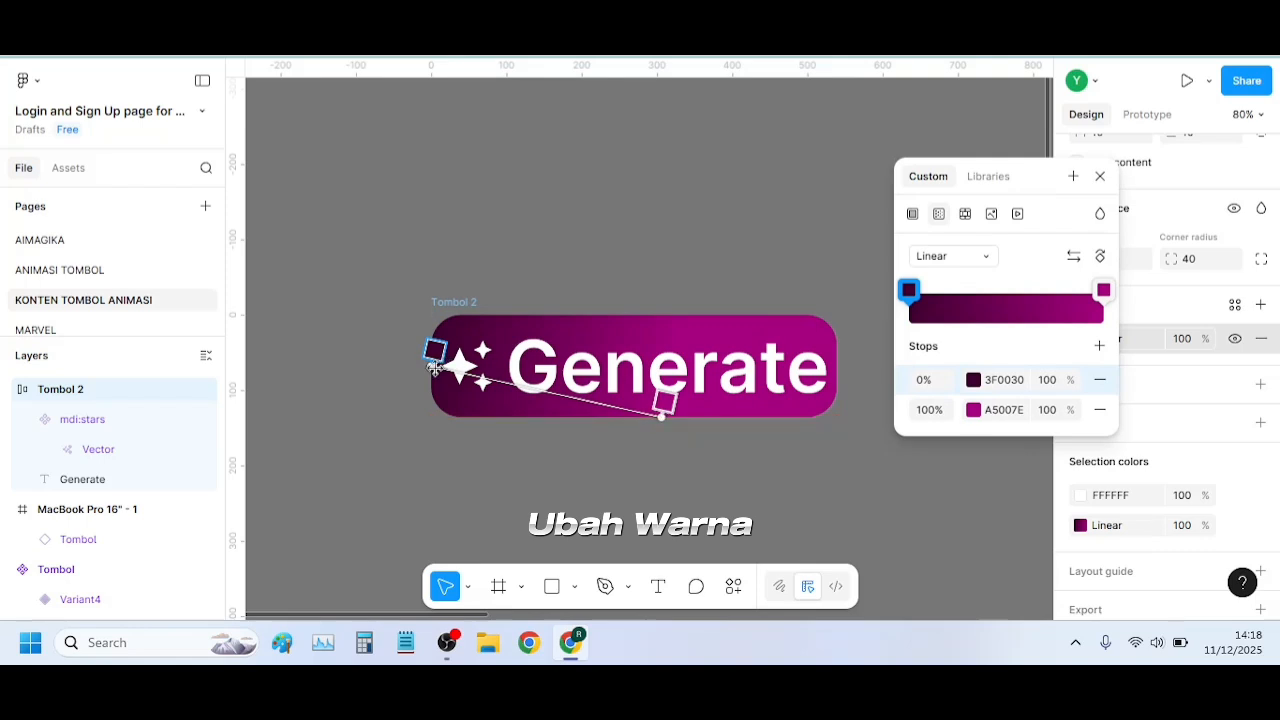
drag(430, 368, 659, 323)
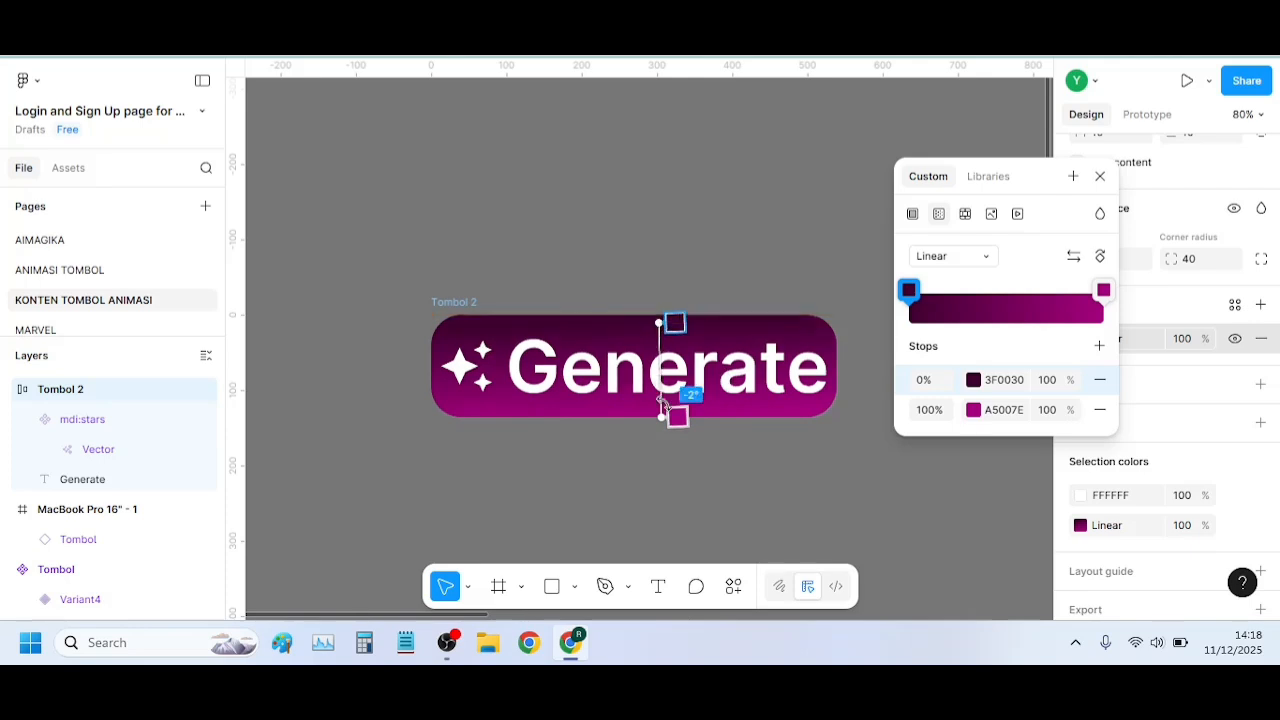
drag(661, 417, 634, 415)
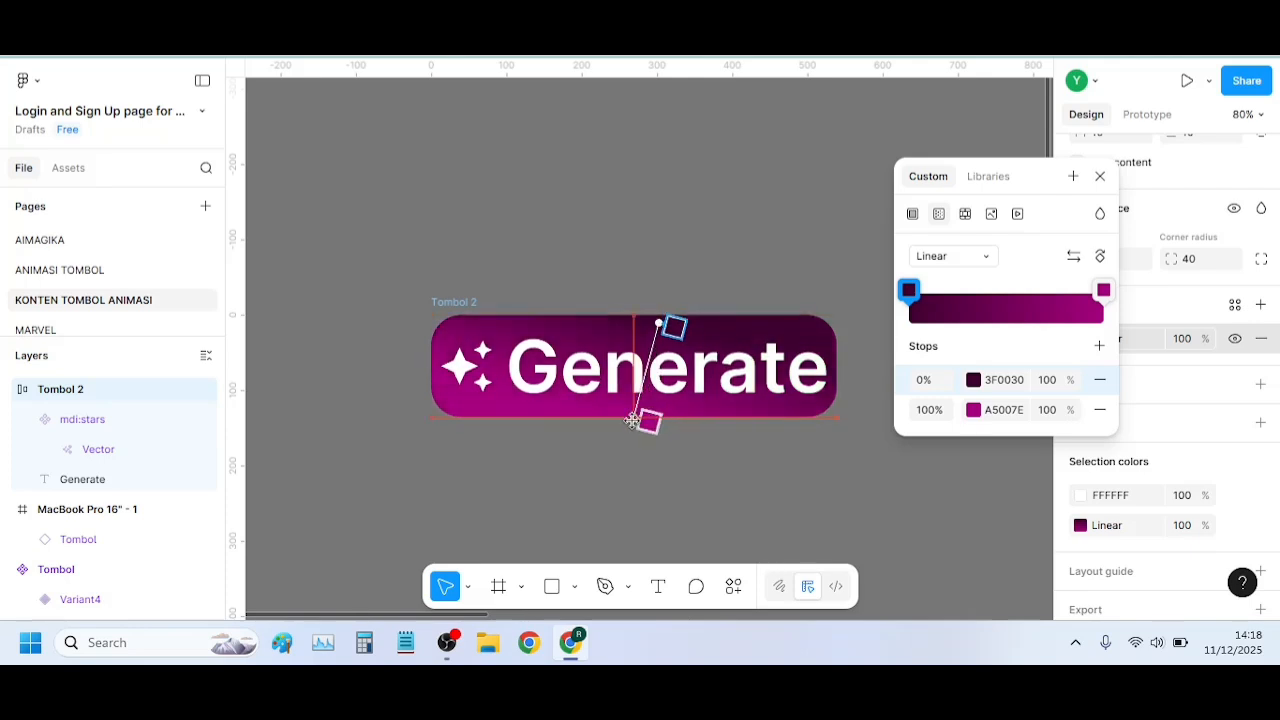
drag(646, 320, 650, 368)
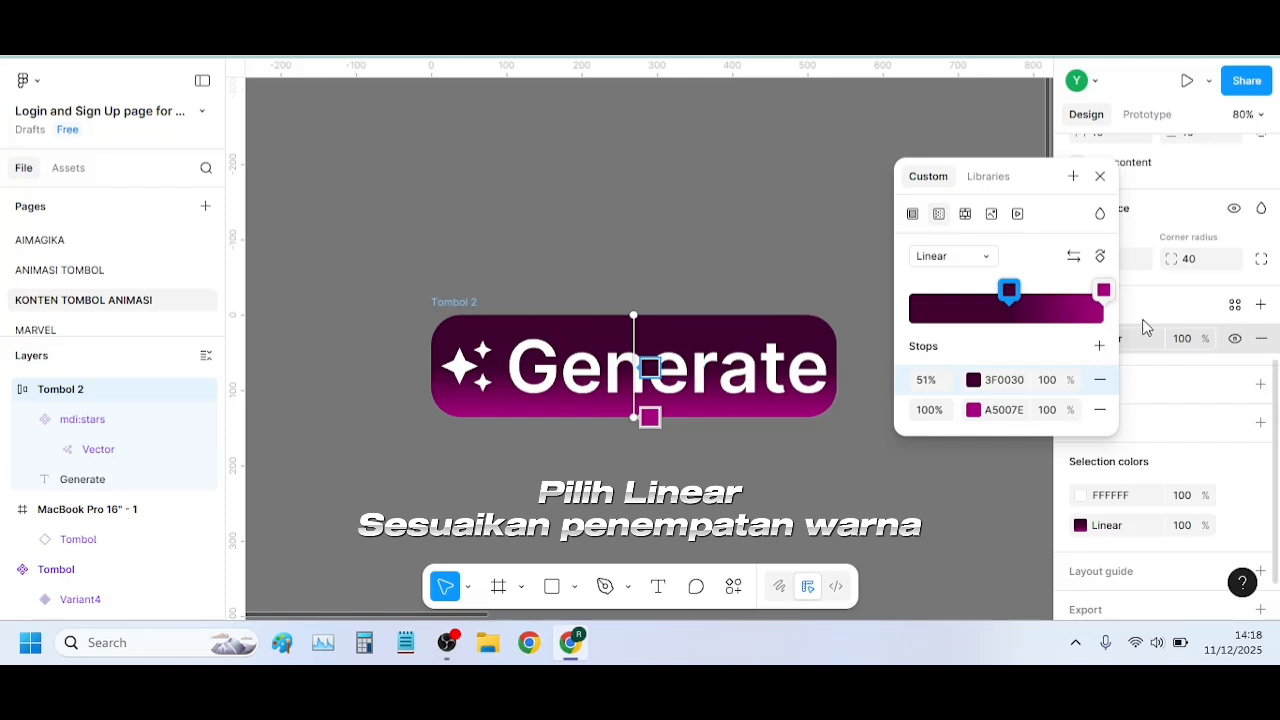
Set the gradient's A5007E stop to 50% opacity and its 3F0030 stop to 90% opacity
click(1049, 412)
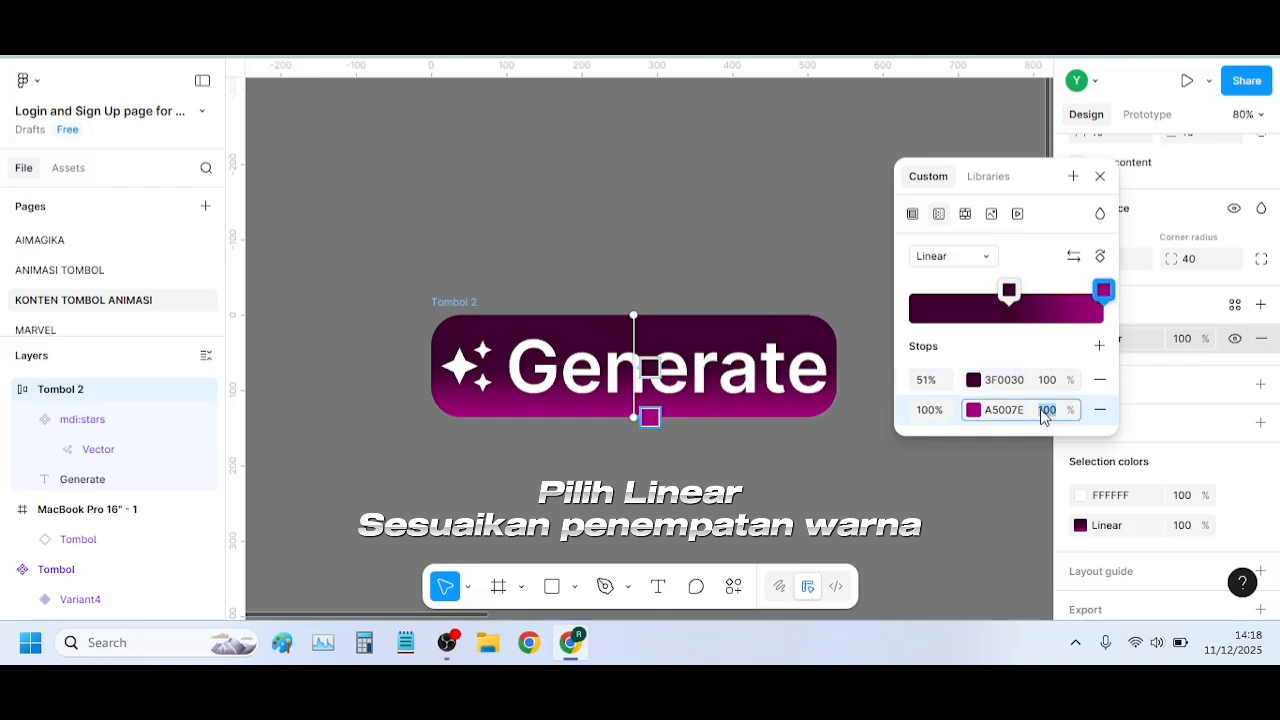
text(50)
key(Return)
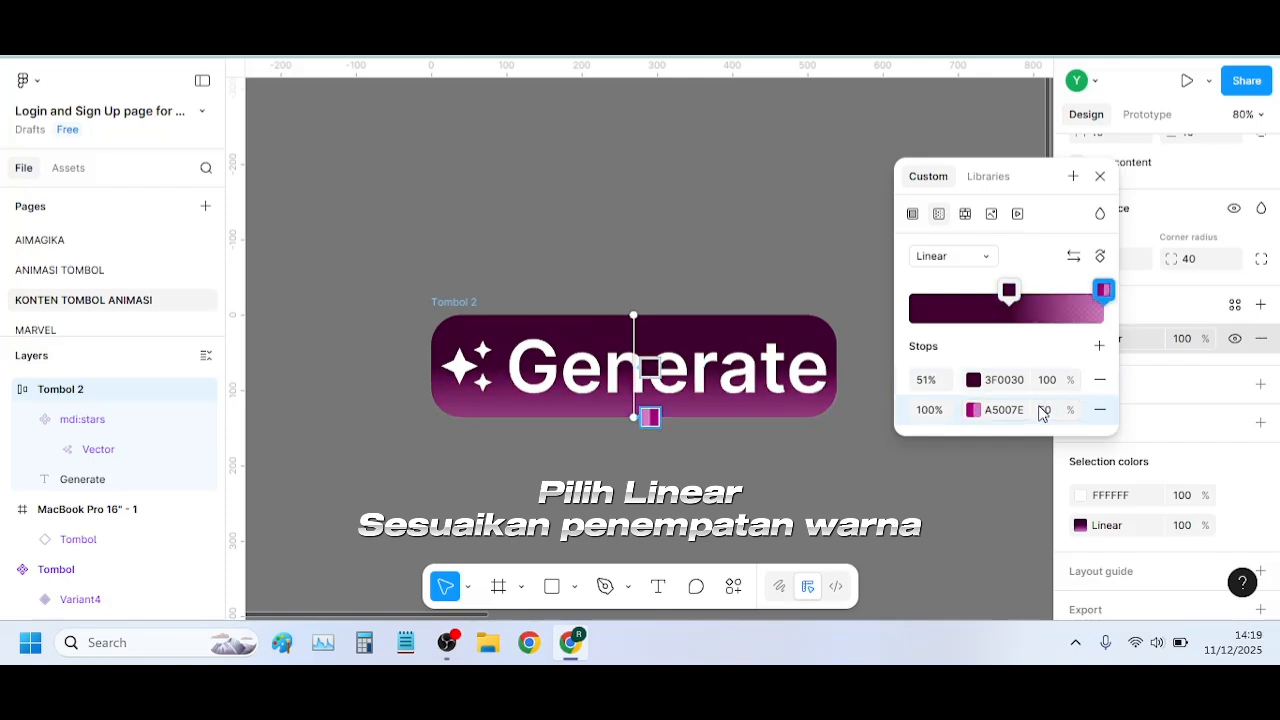
click(1046, 385)
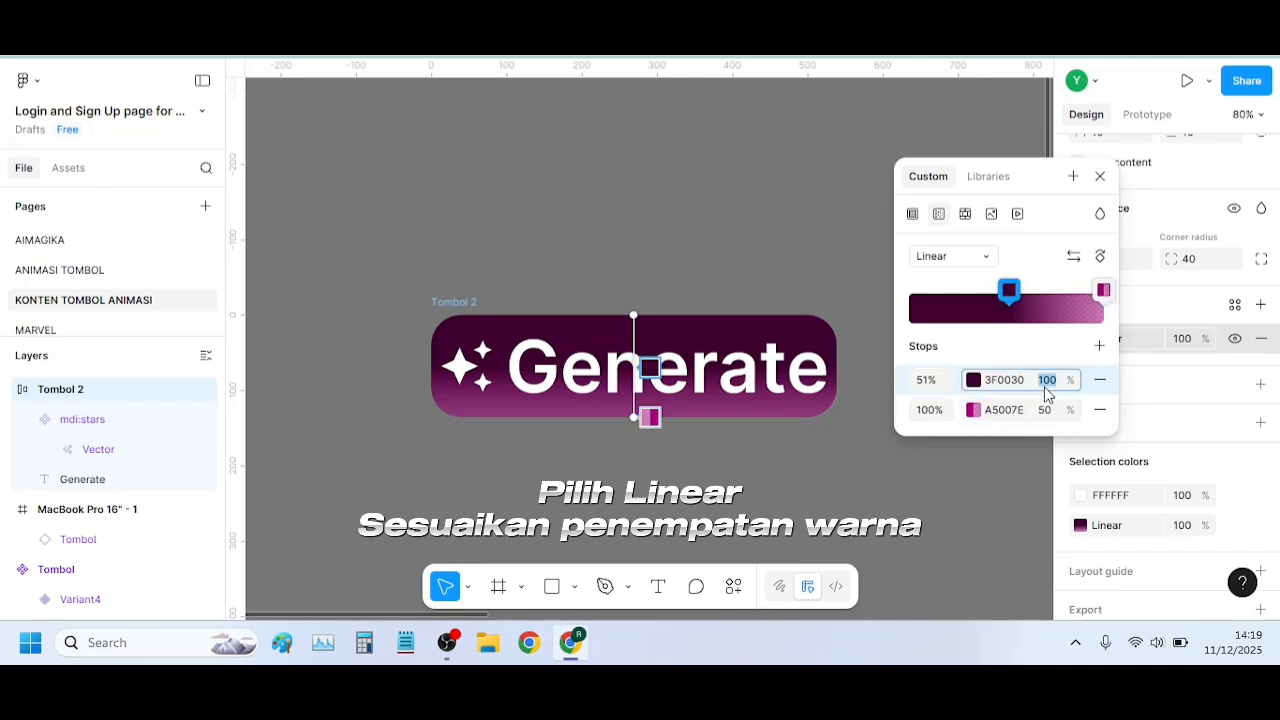
text(90)
key(Return)
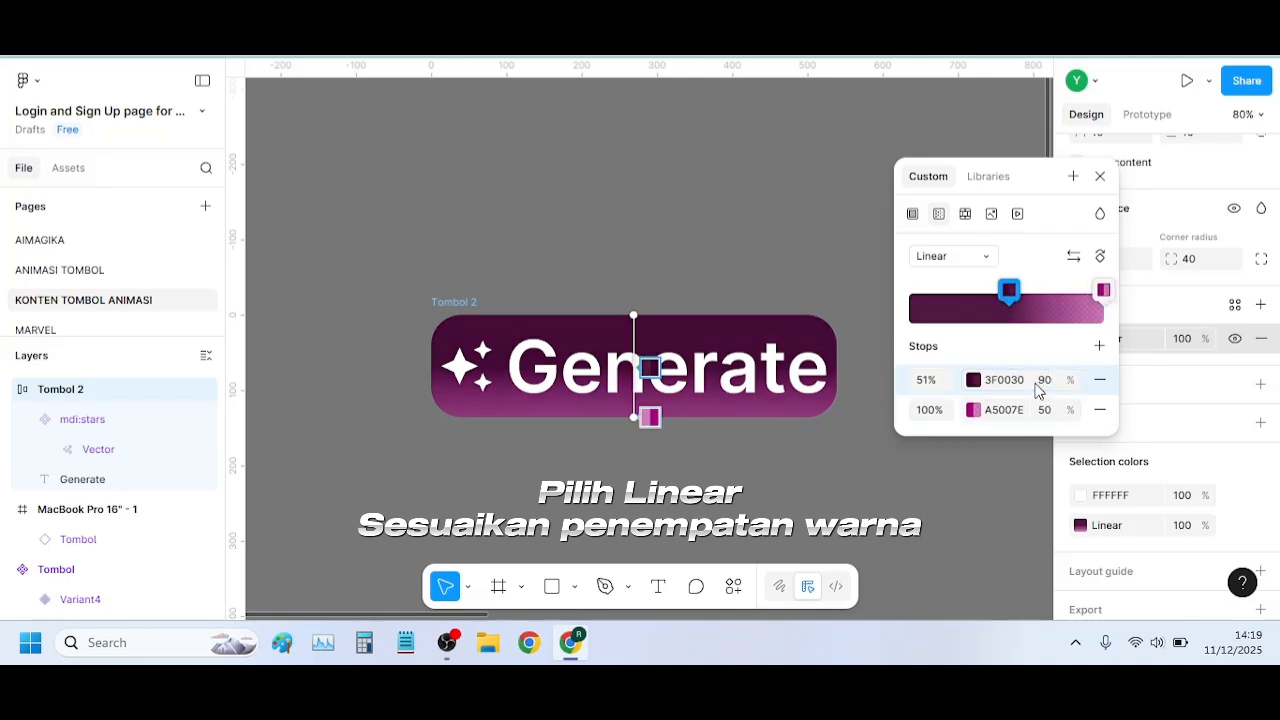
key(Escape)
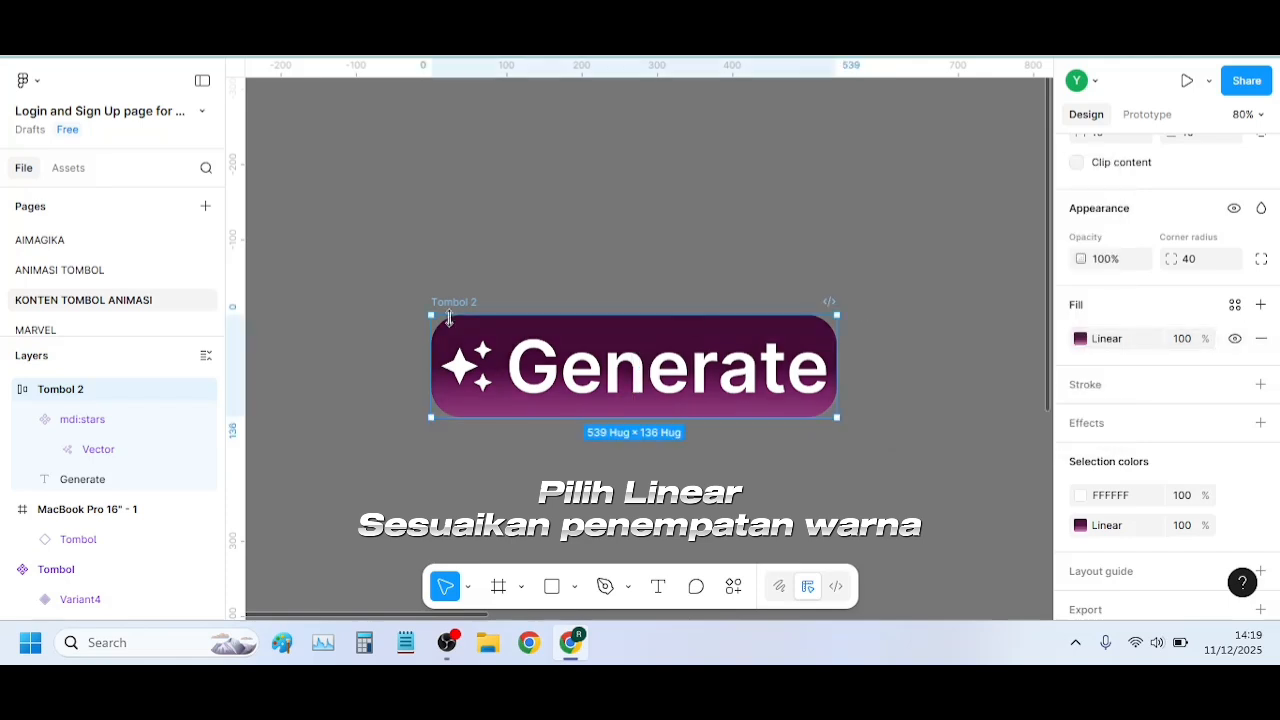
right_click(467, 309)
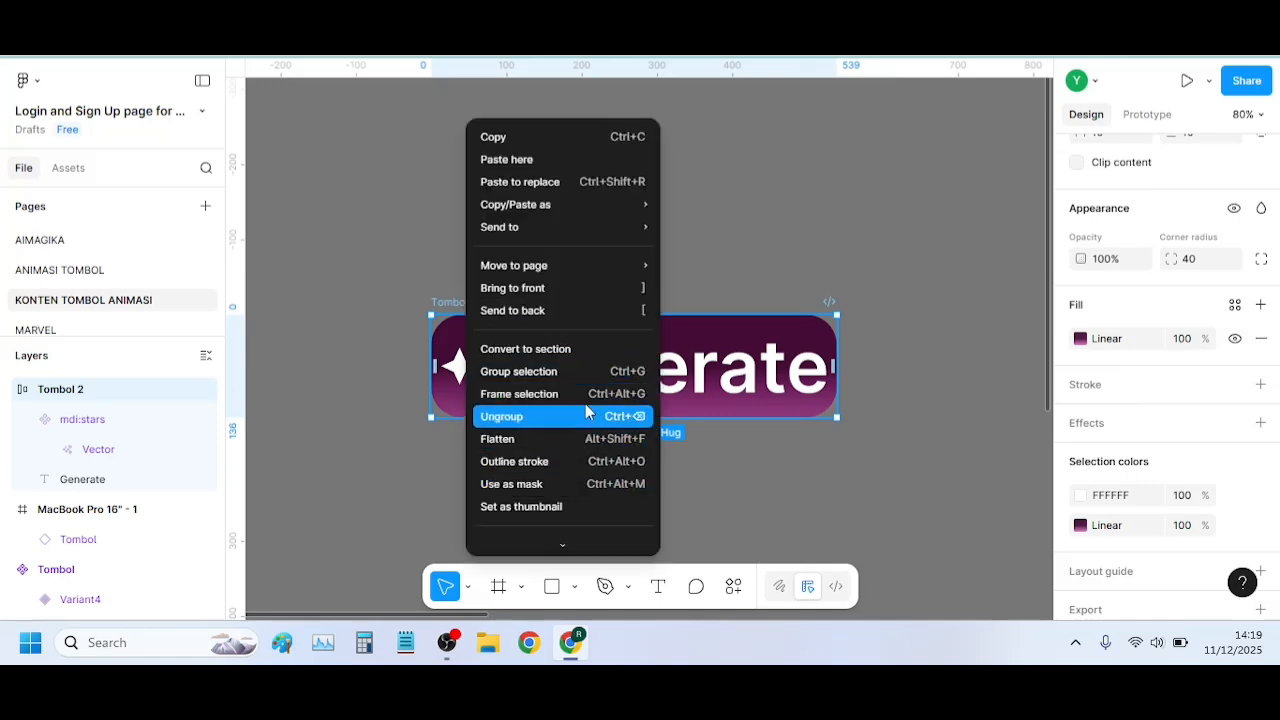
scroll(626, 397, down, 5)
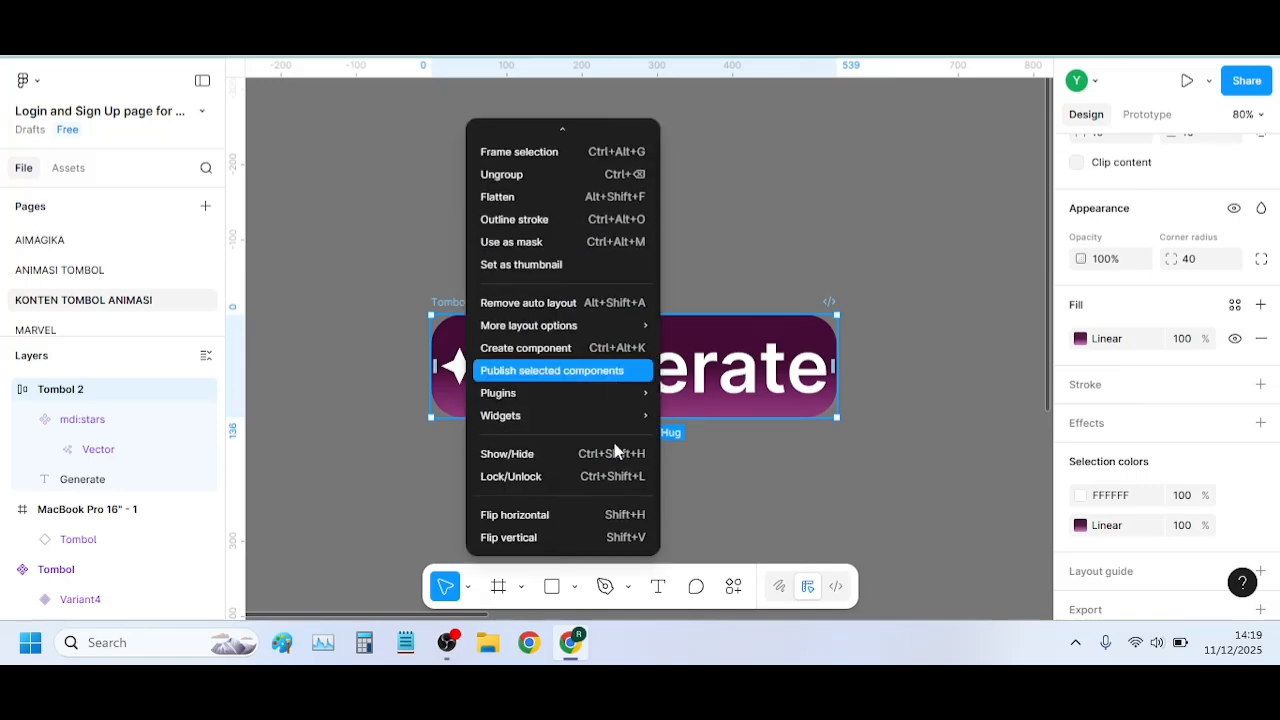
mouse_move(568, 393)
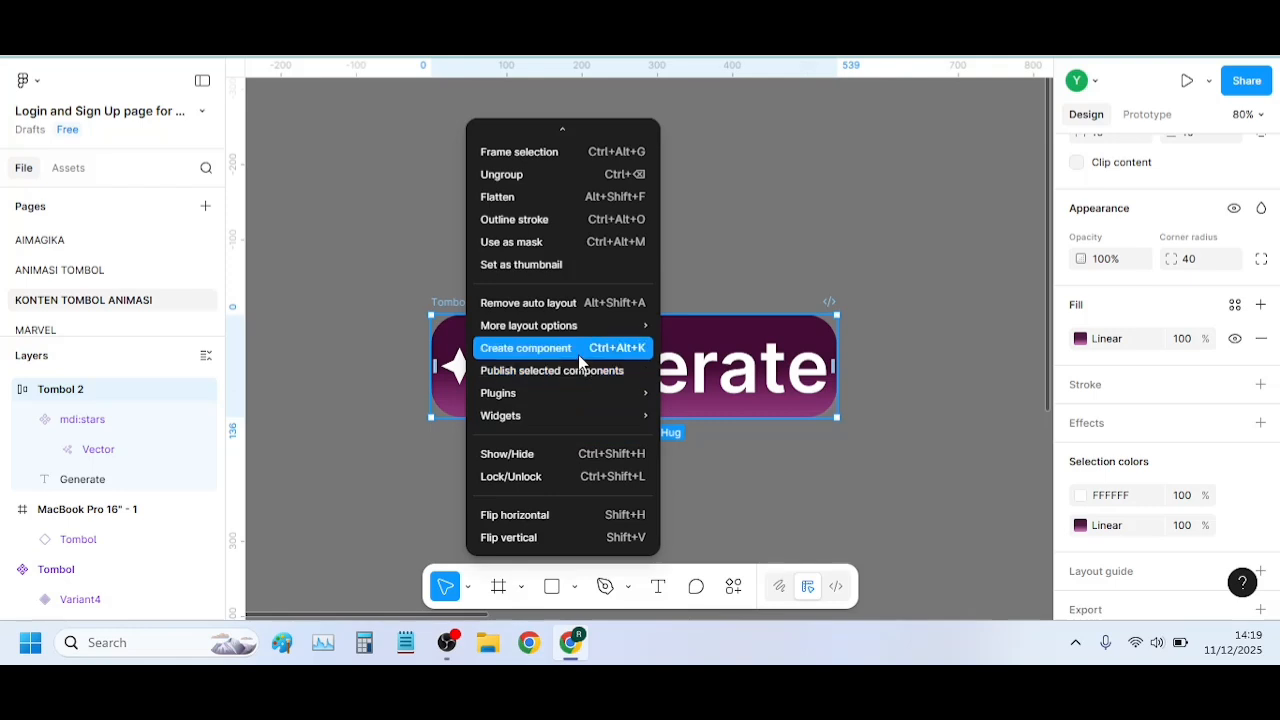
scroll(579, 362, up, 5)
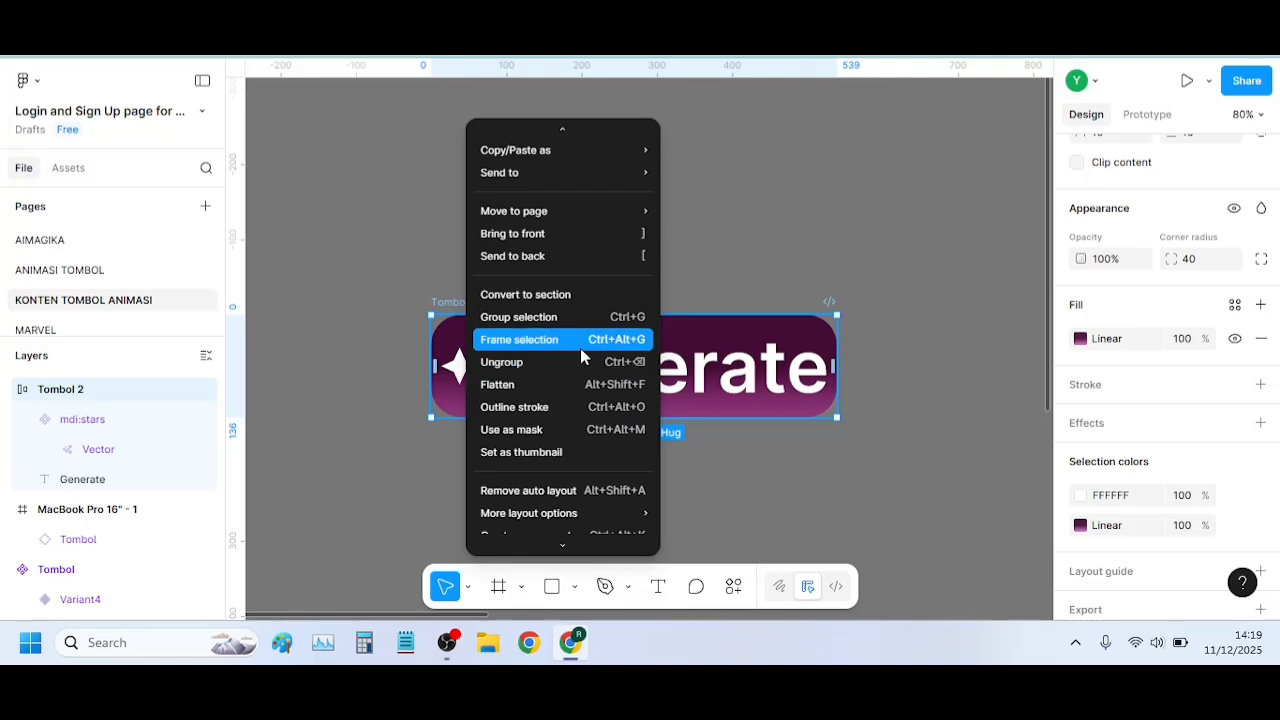
scroll(580, 348, down, 2)
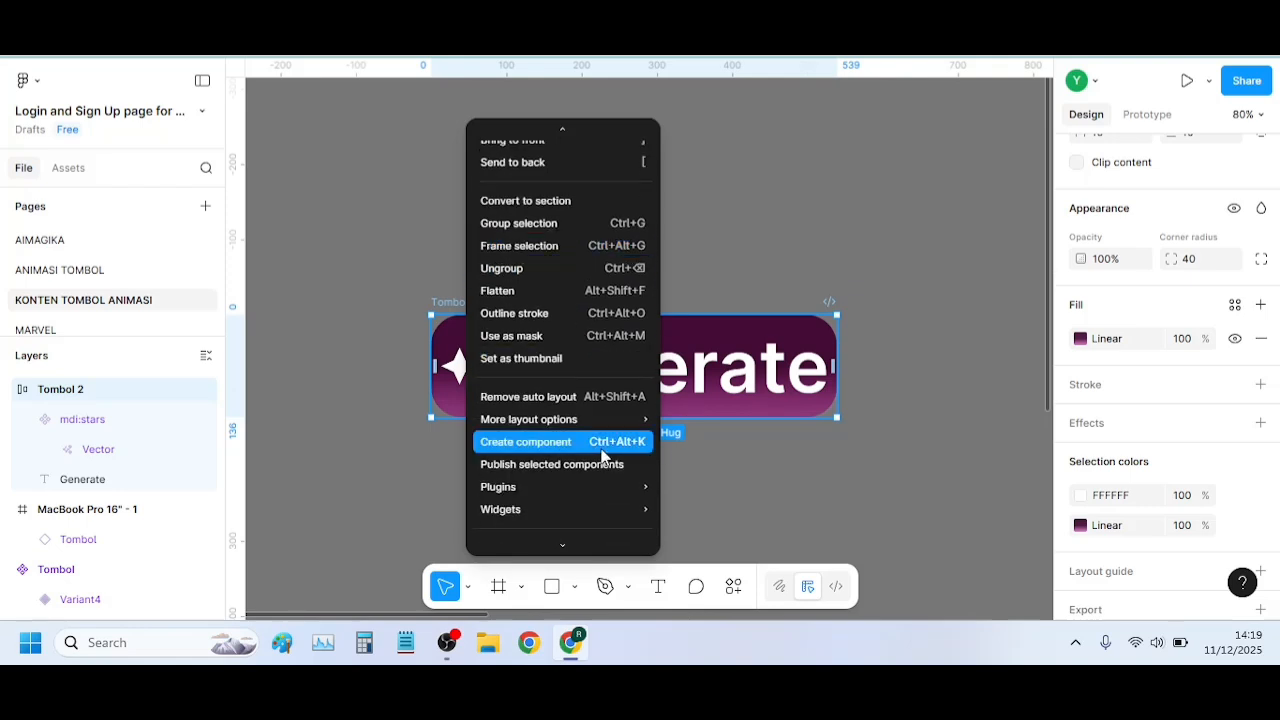
scroll(565, 370, down, 2)
scroll(546, 386, up, 4)
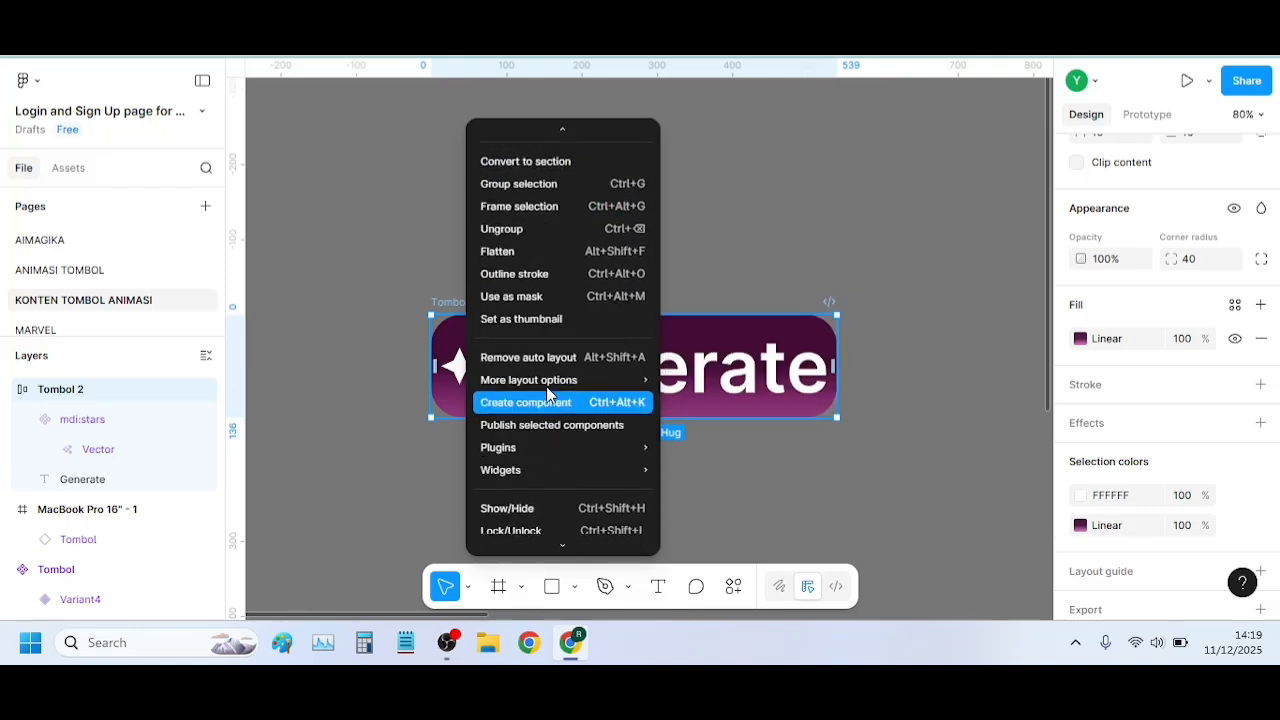
click(449, 306)
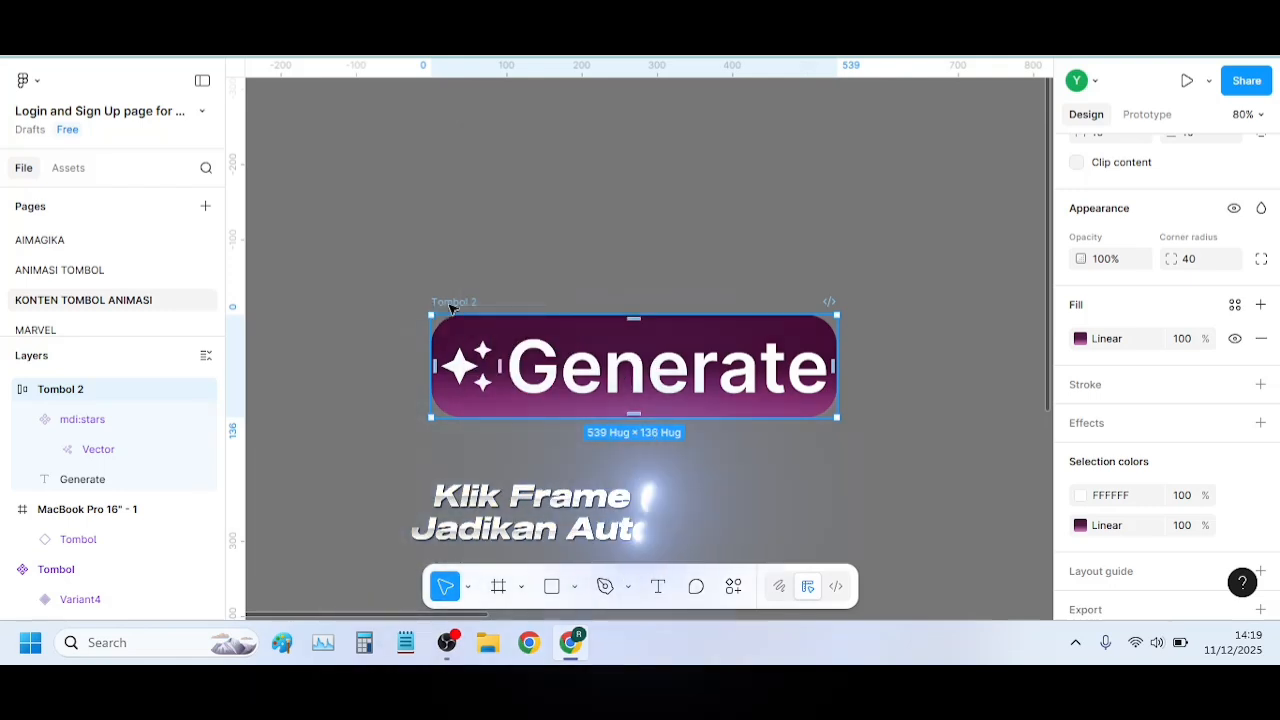
Wrap the Tombol 2 button in another auto layout frame and name the new outer frame Tombol 2
key(ctrl+alt+g)
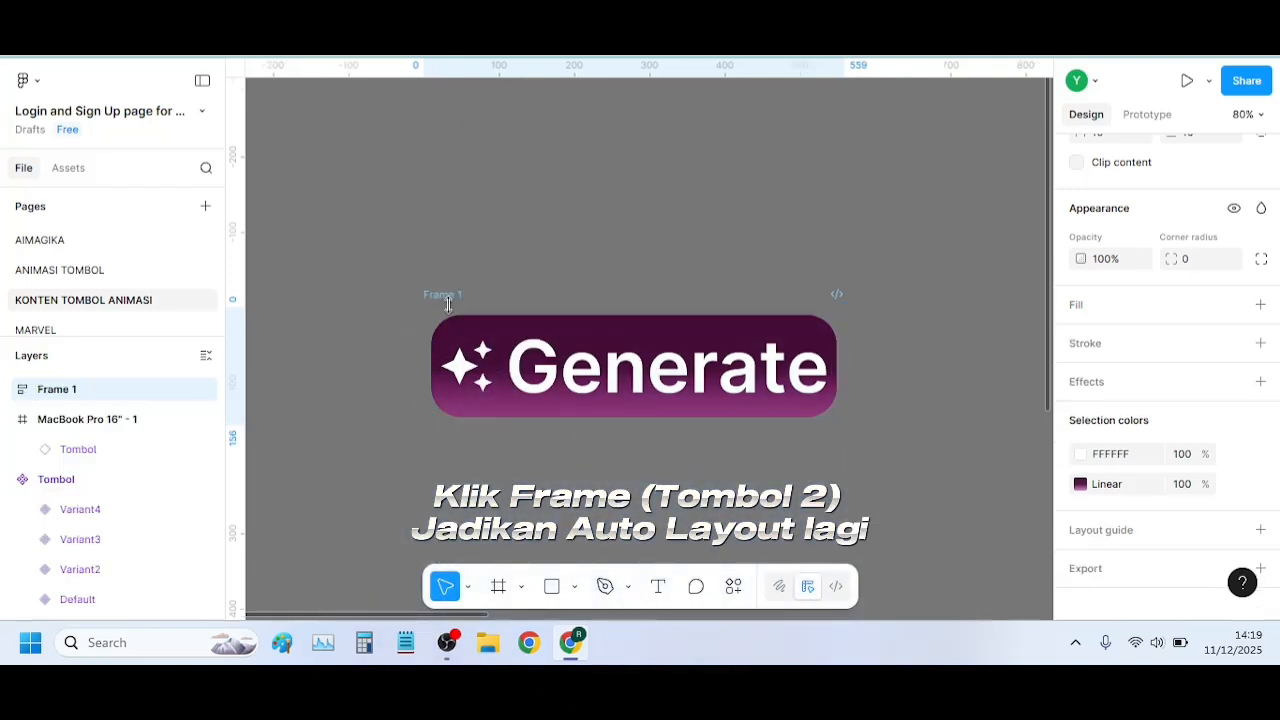
click(446, 302)
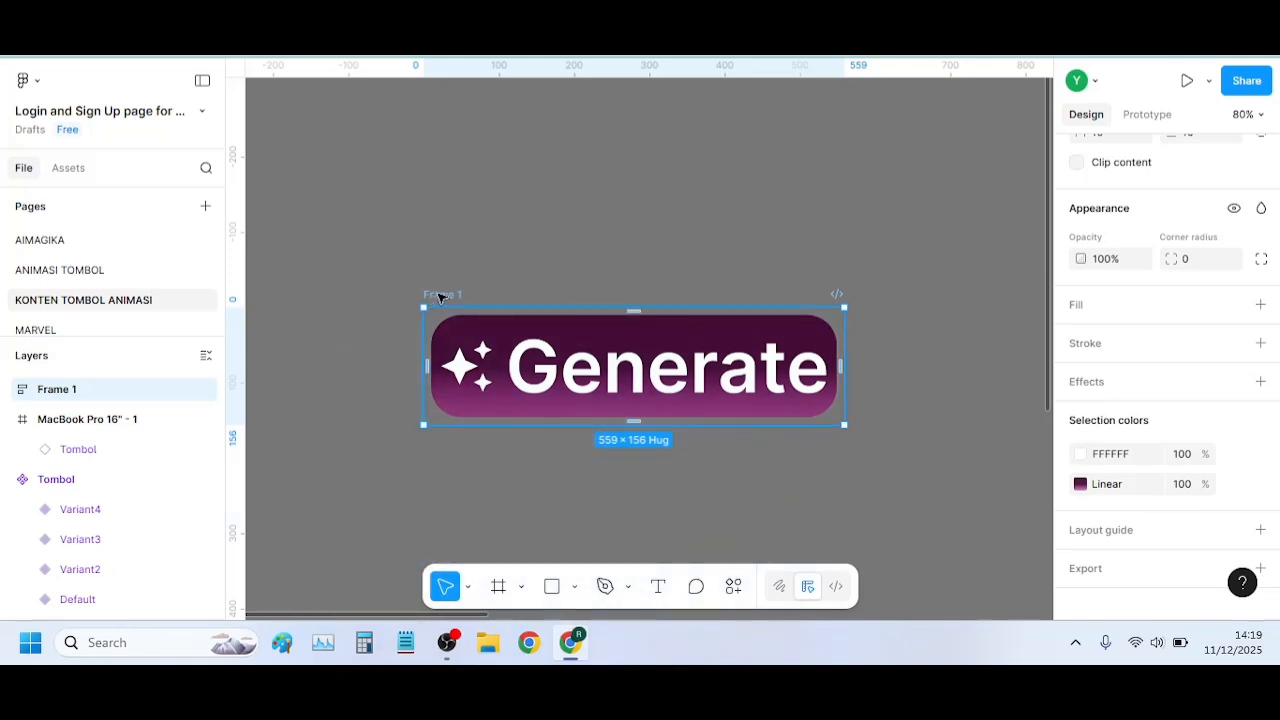
double_click(440, 296)
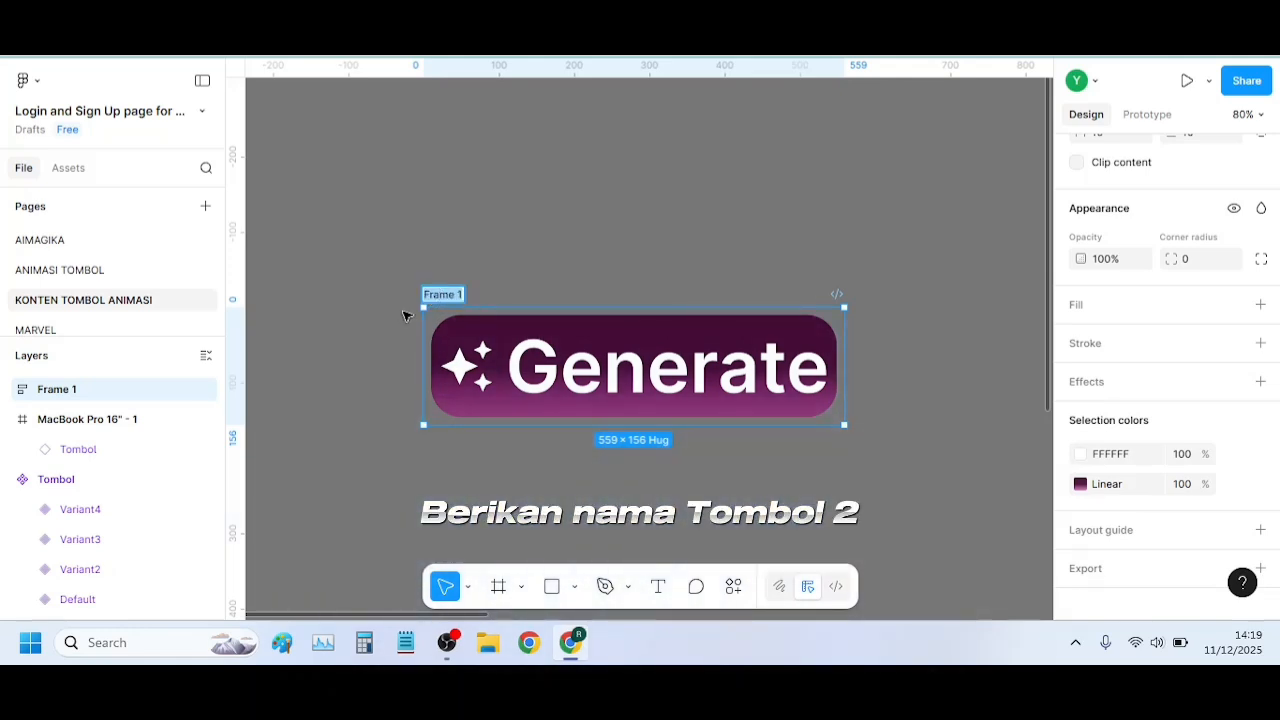
text(Tombol 2)
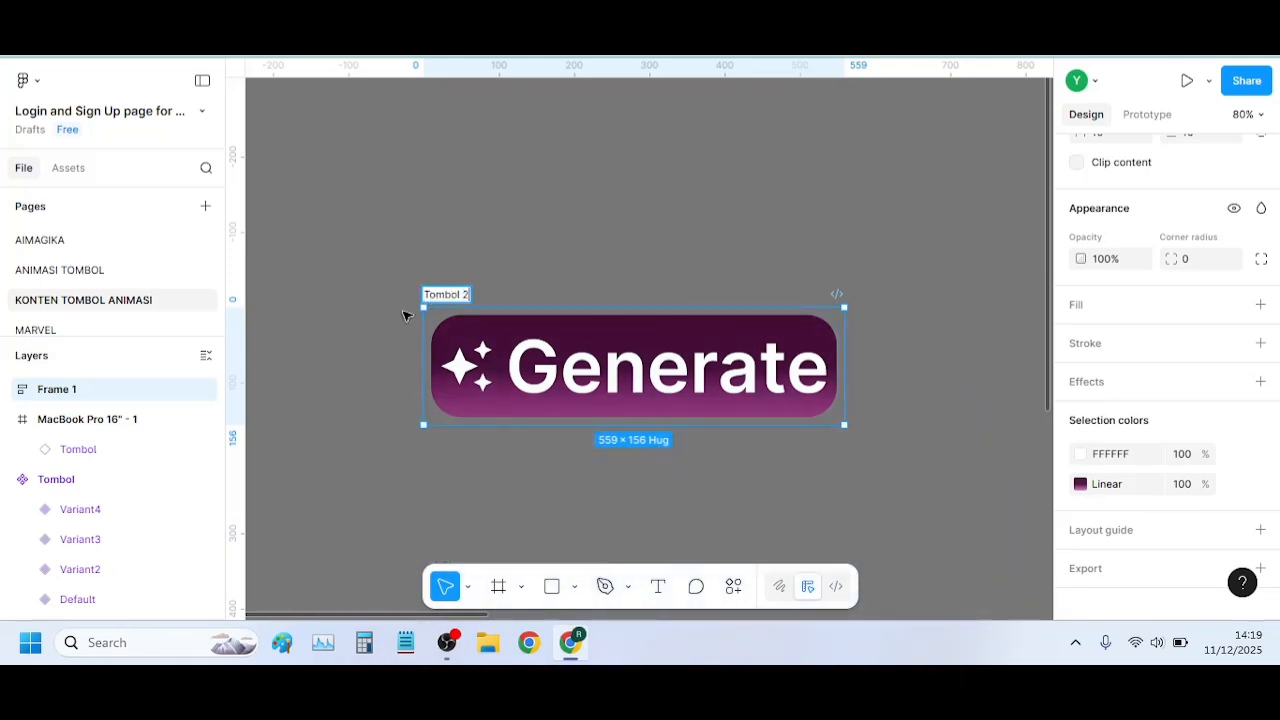
key(Return)
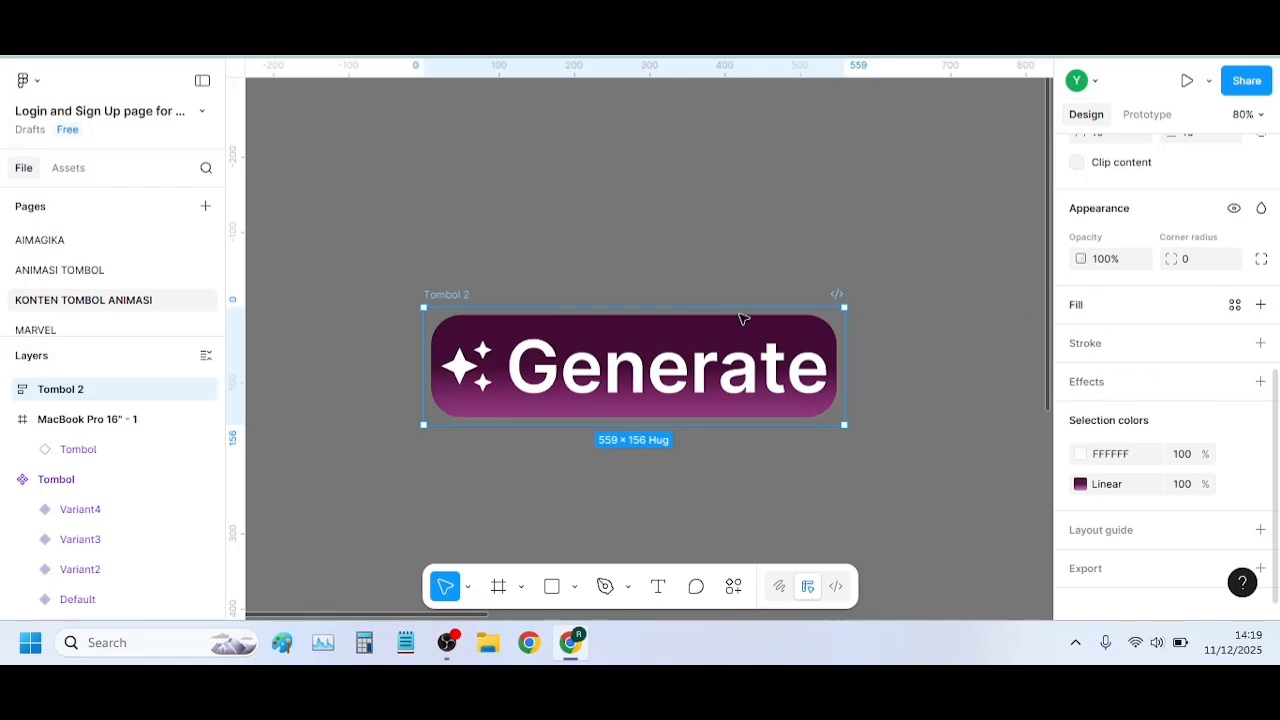
Add a stroke to the inner Tombol 2 frame using the page color A5007E at 50% opacity
click(453, 334)
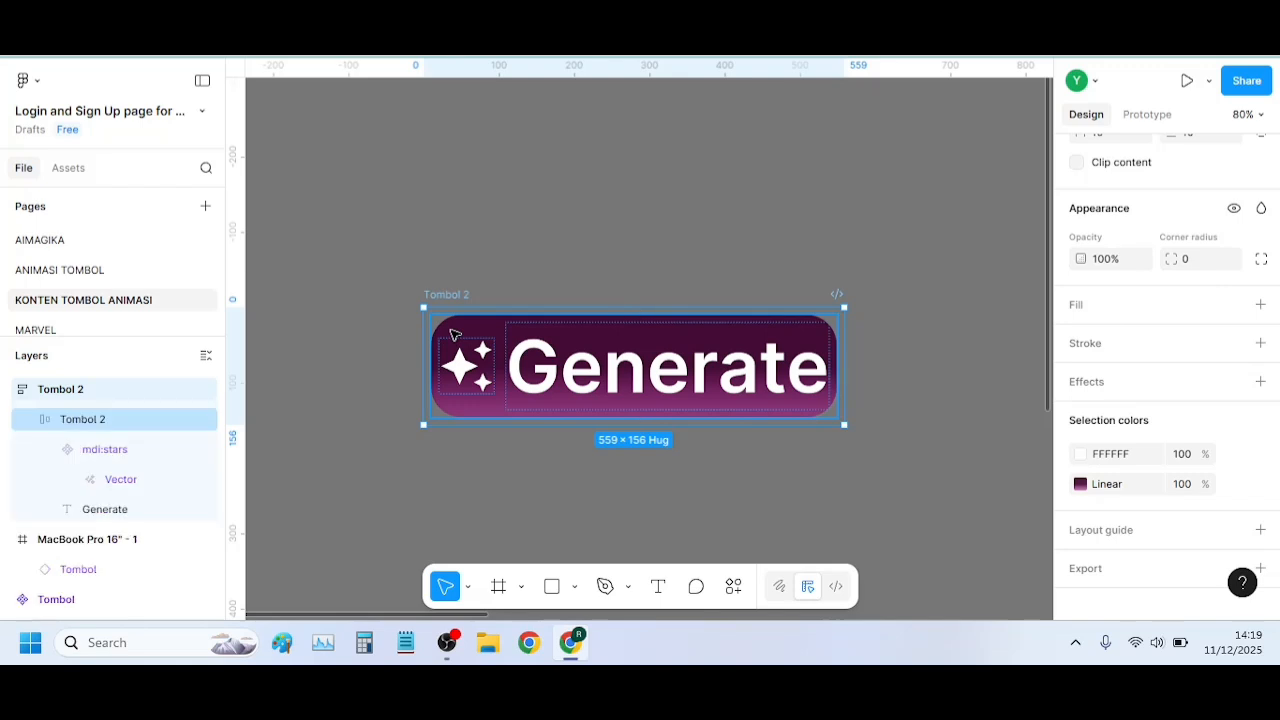
click(453, 334)
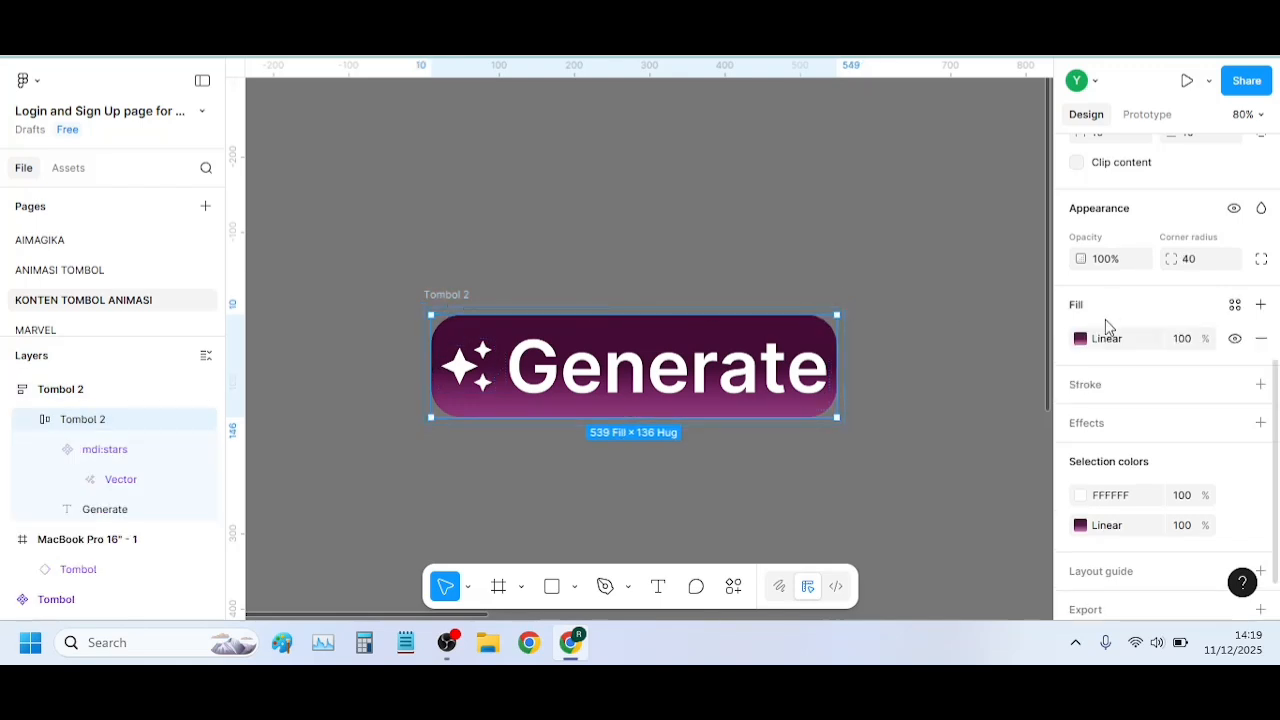
click(1107, 388)
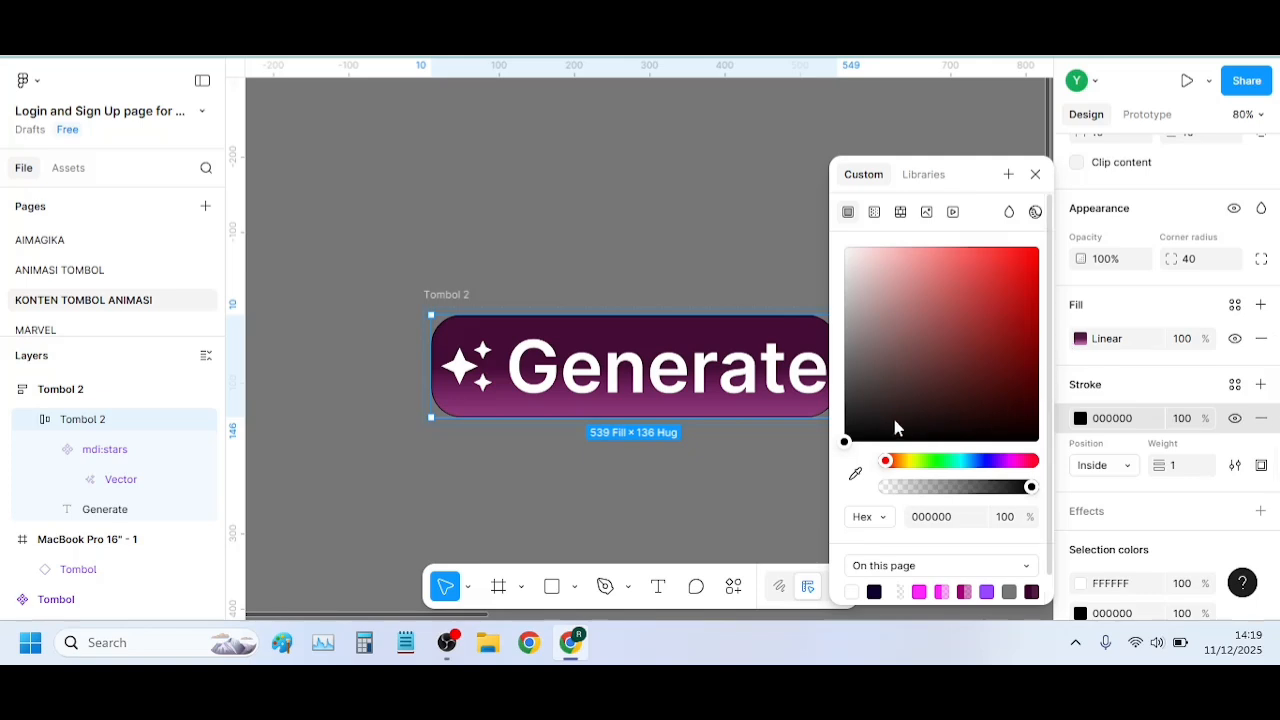
scroll(999, 560, down, 1)
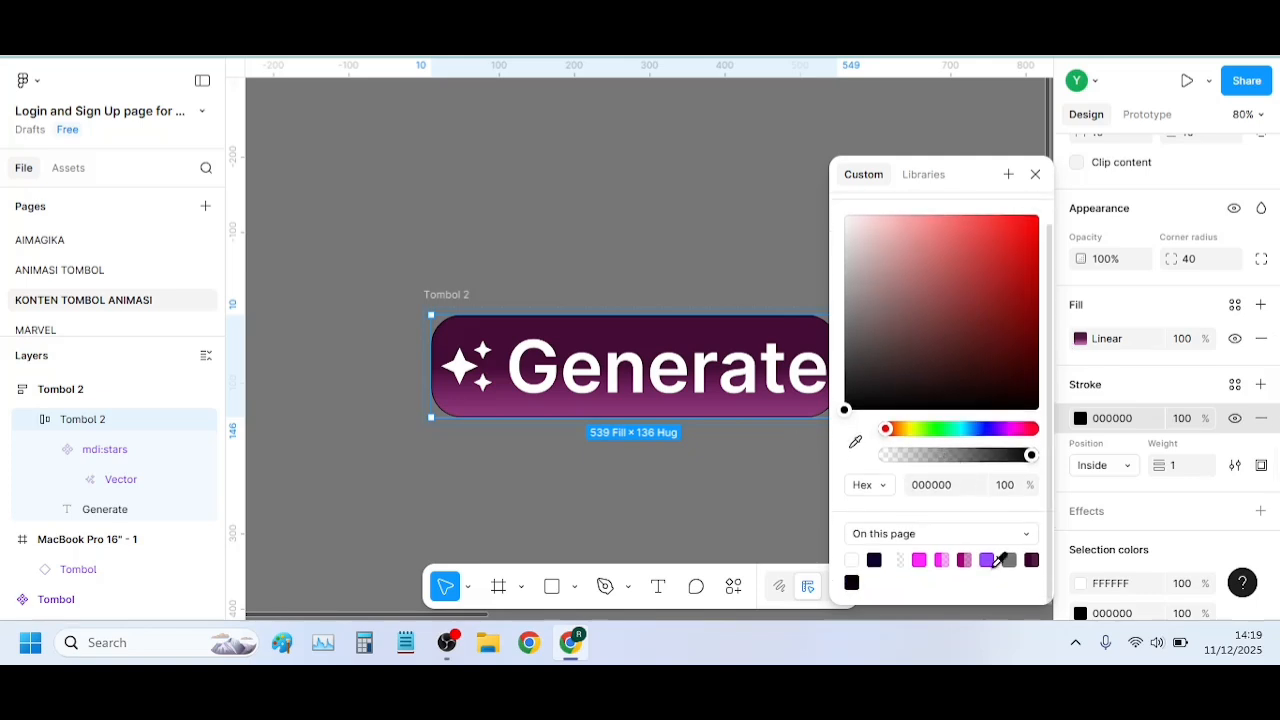
click(966, 553)
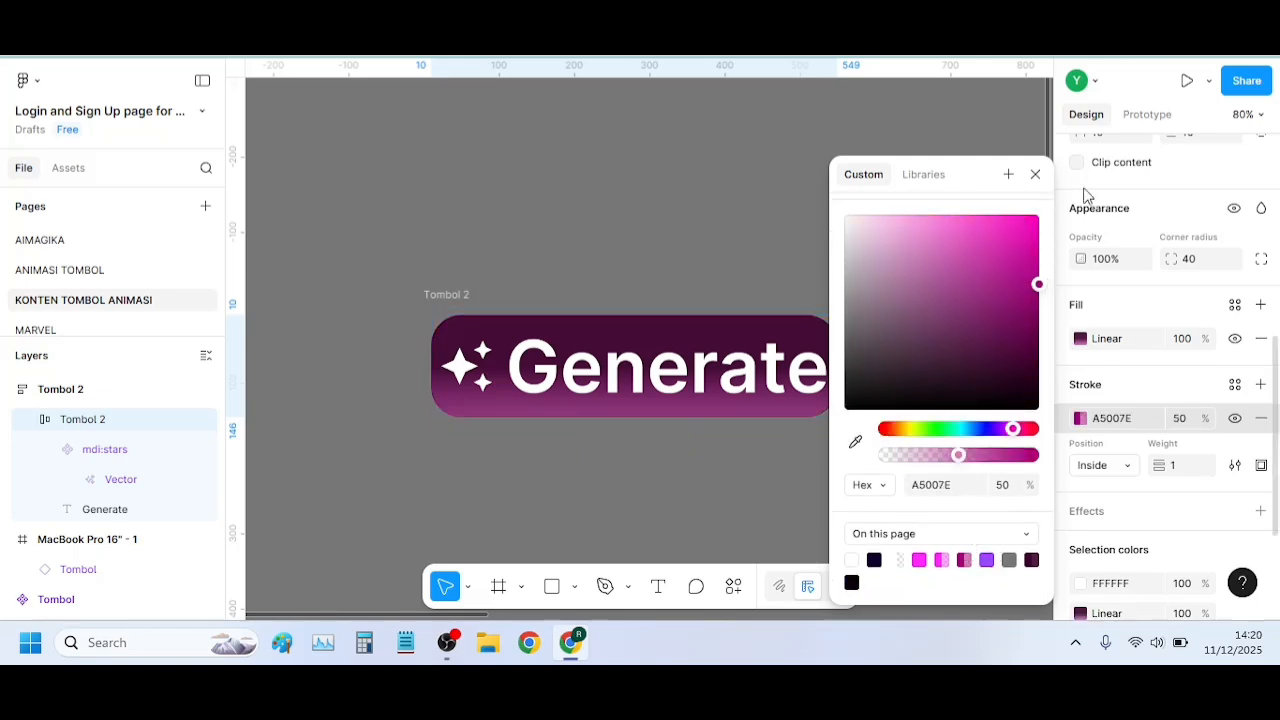
click(1035, 175)
Add a white FFFFFF fill to the outer Tombol 2 frame, keeping the whole button uncovered
click(445, 294)
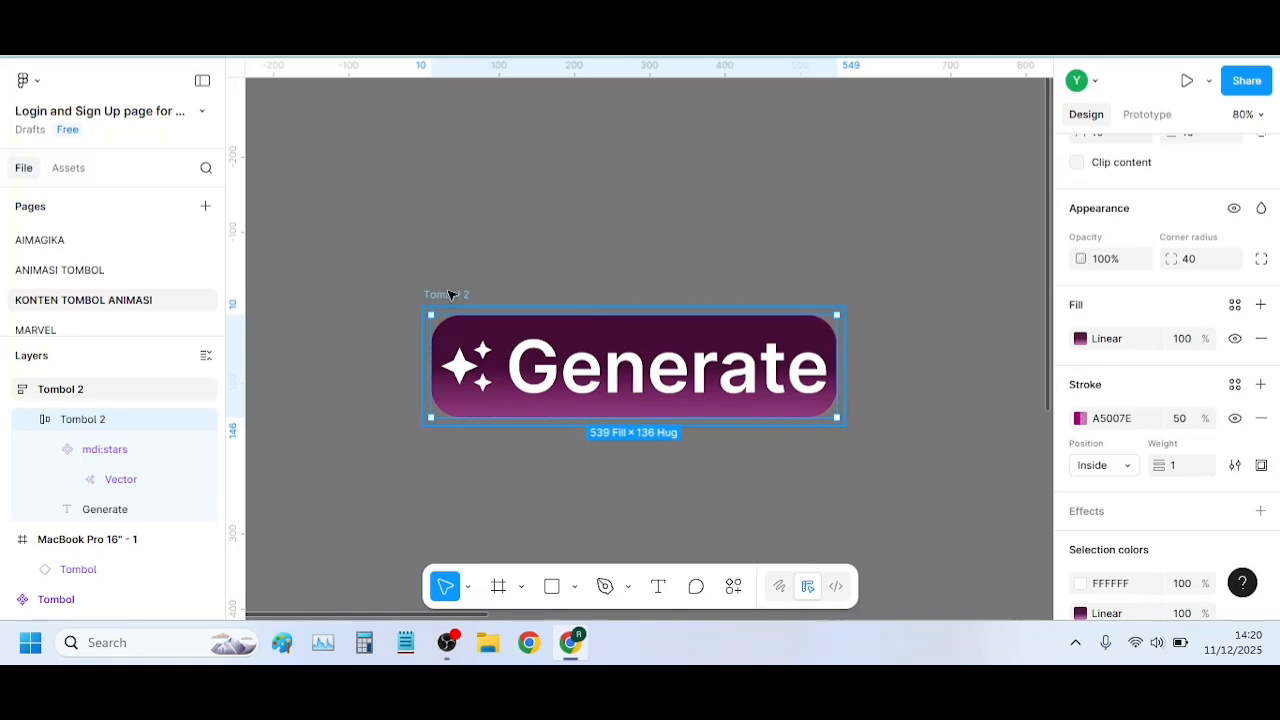
scroll(1083, 380, down, 1)
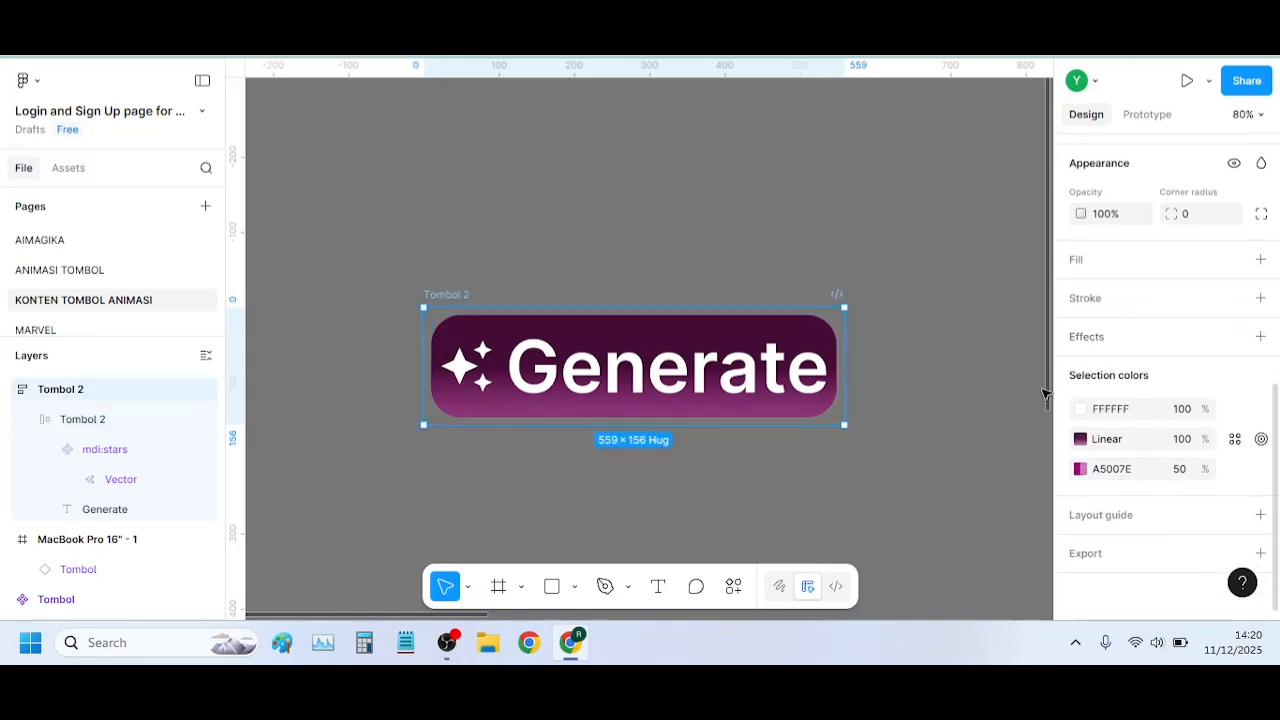
click(1123, 257)
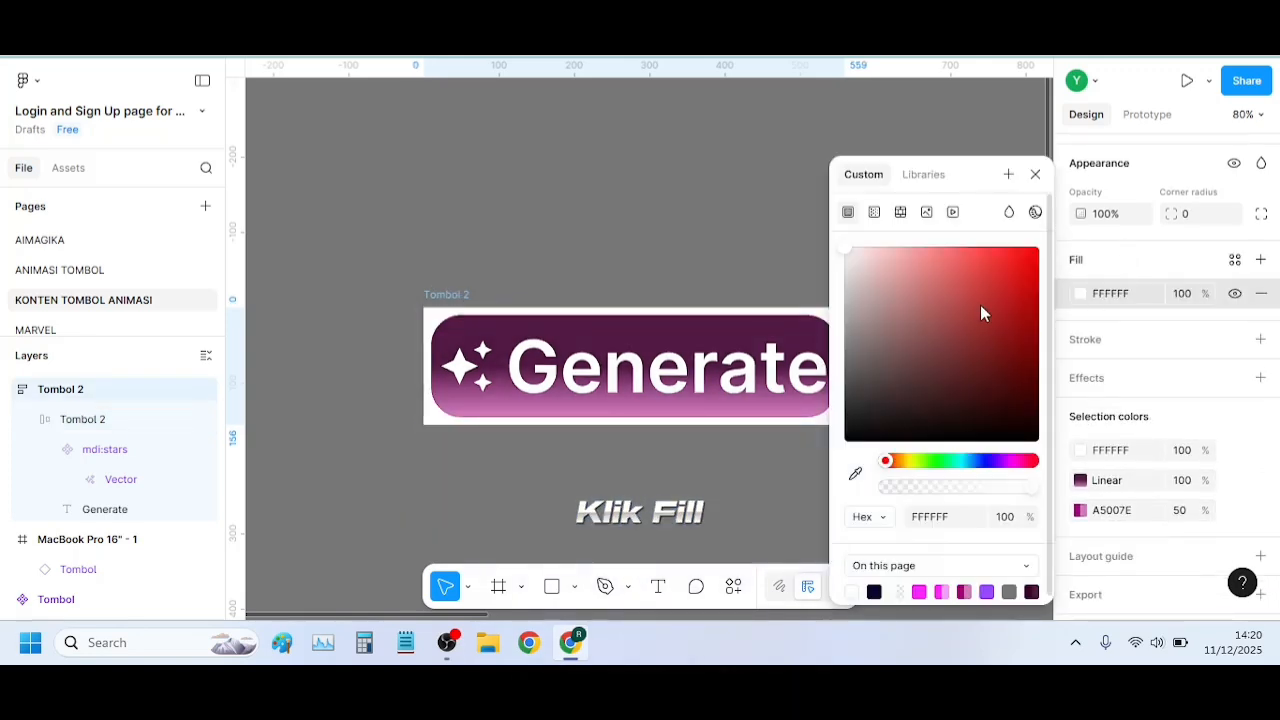
drag(980, 174, 331, 120)
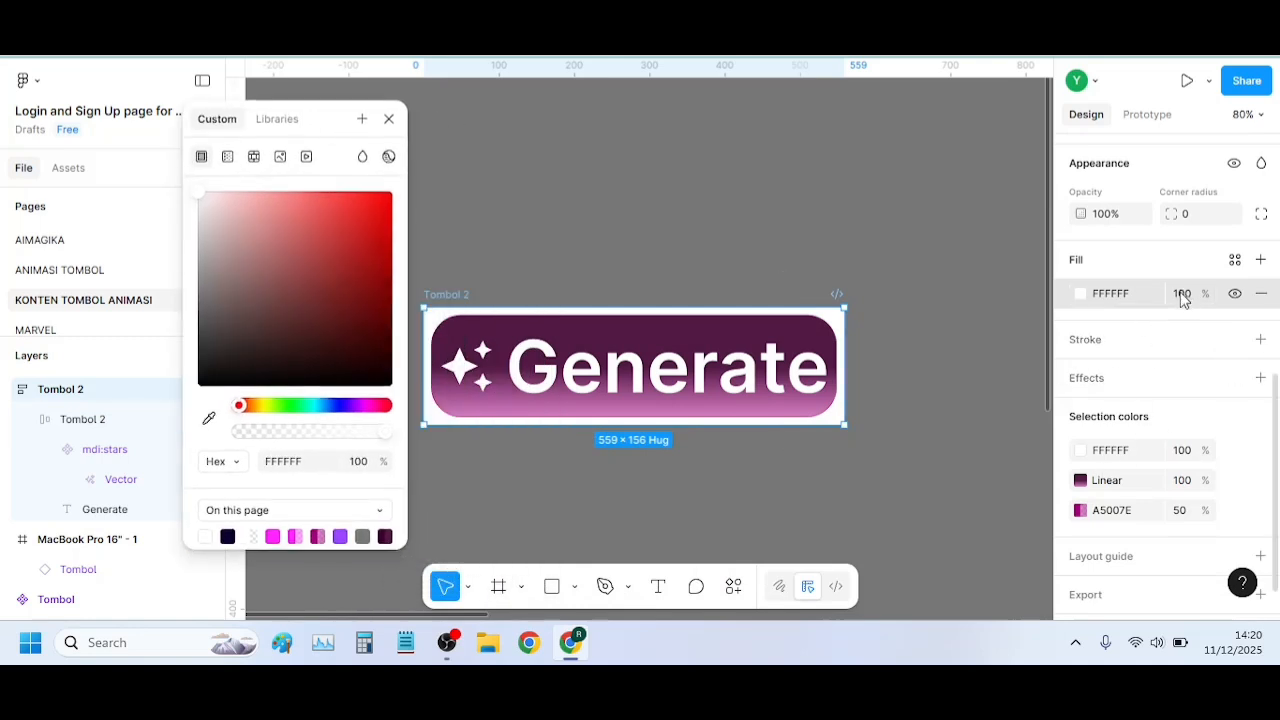
Set the corner radius of the outer Tombol 2 frame to 100
scroll(1185, 302, up, 2)
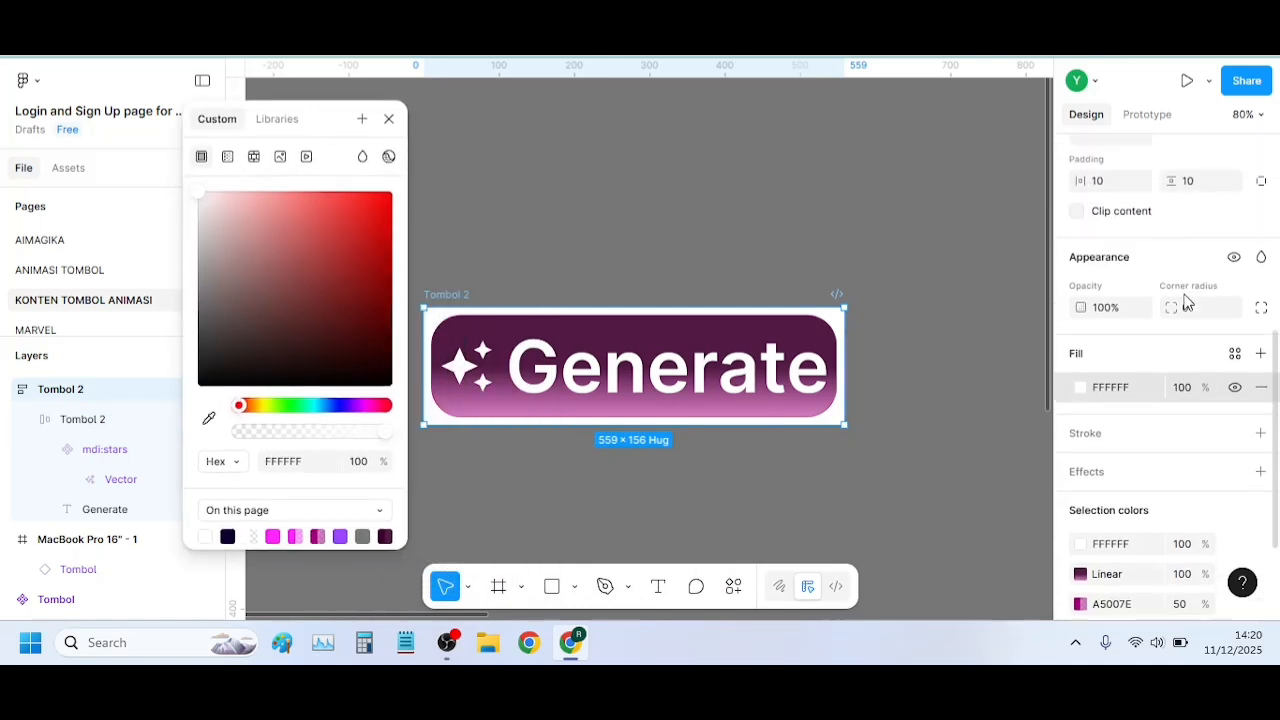
drag(1166, 303, 1172, 303)
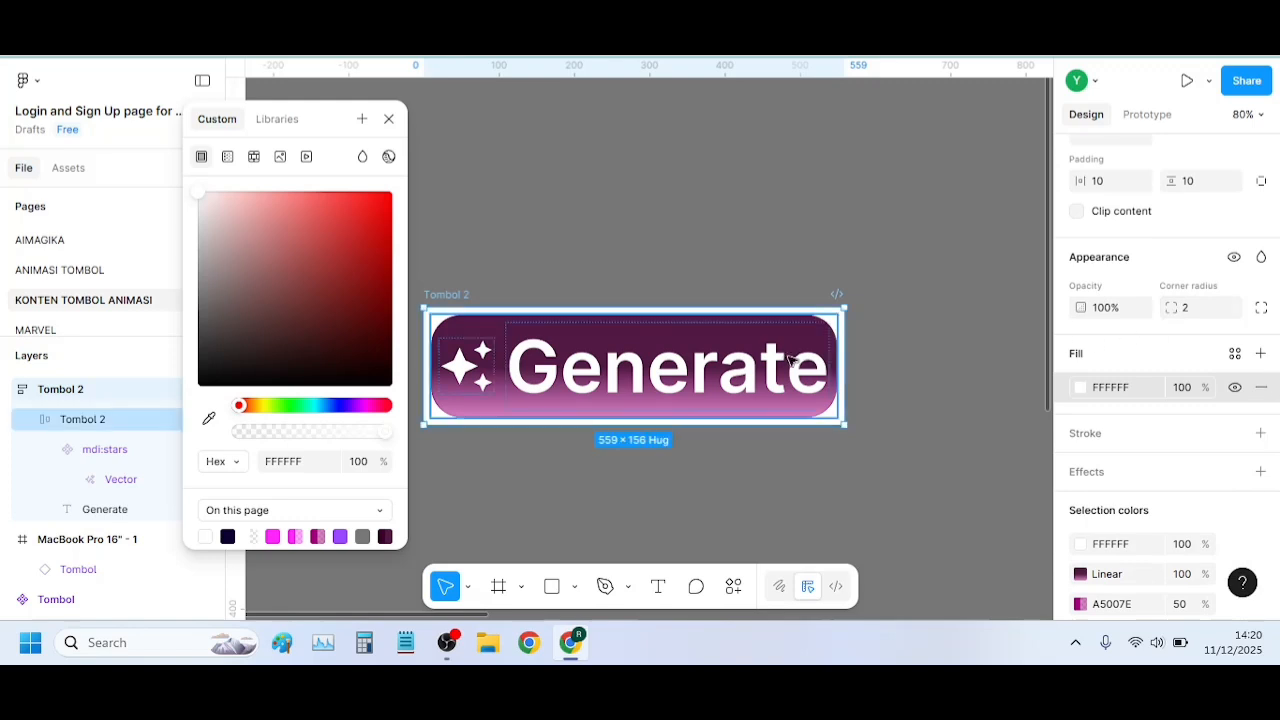
click(1199, 317)
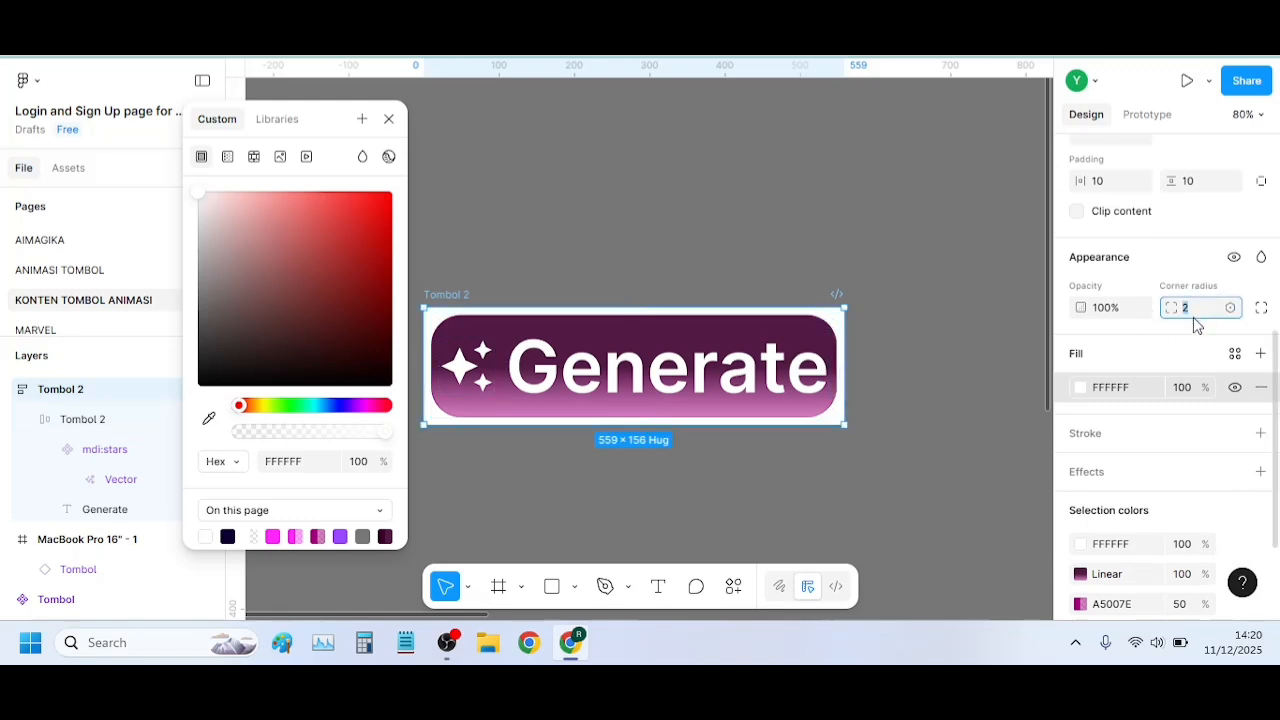
text(100)
key(Tab)
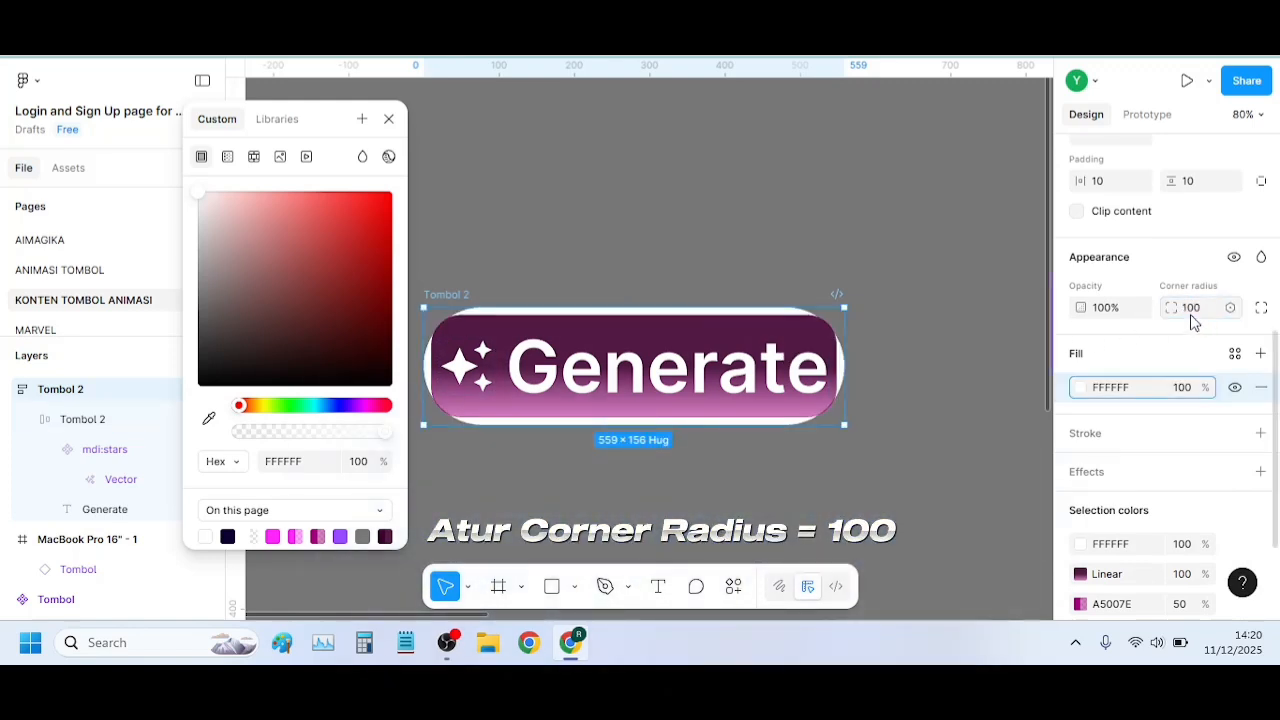
click(389, 119)
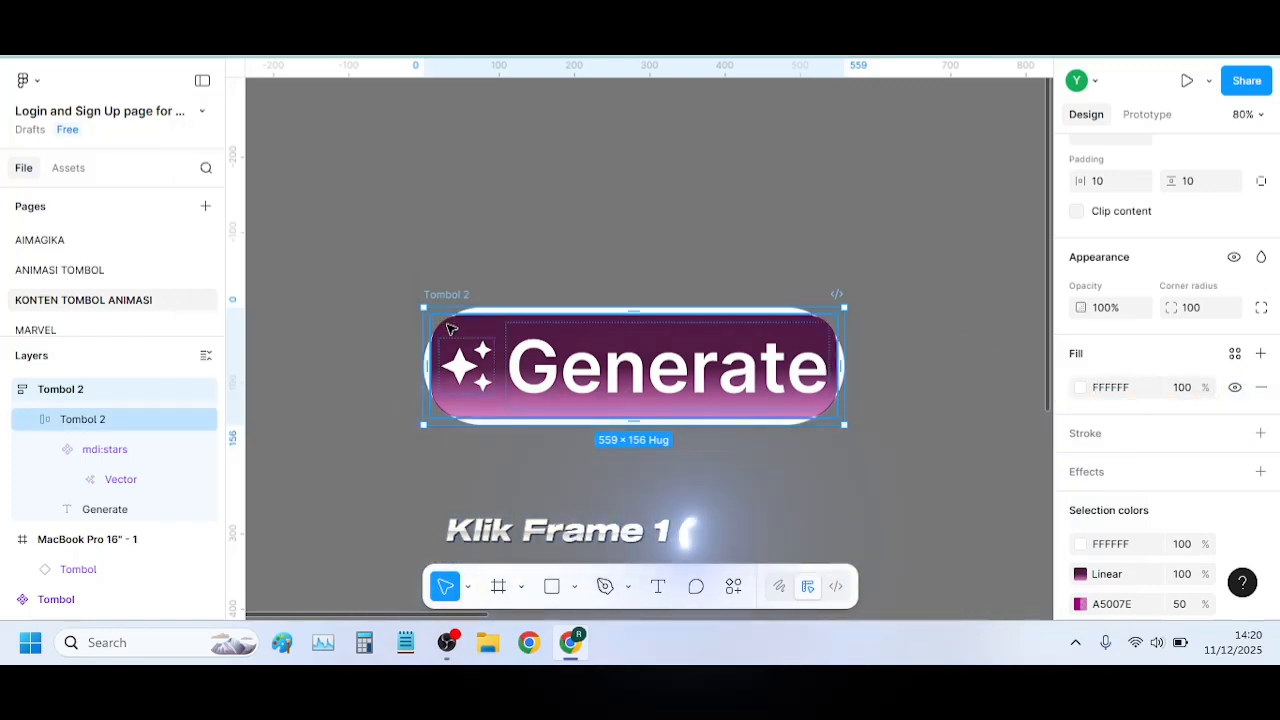
Set the corner radius of the inner Tombol 2 frame to 100
click(450, 328)
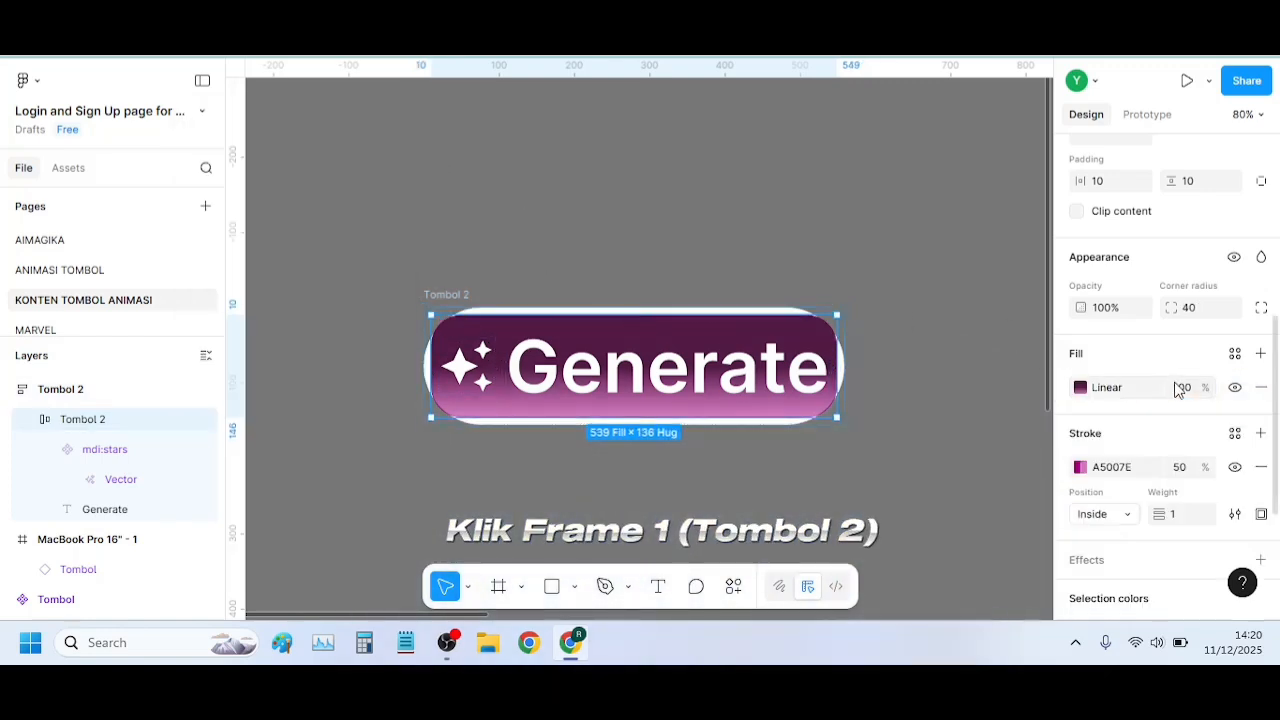
scroll(1190, 360, down, 2)
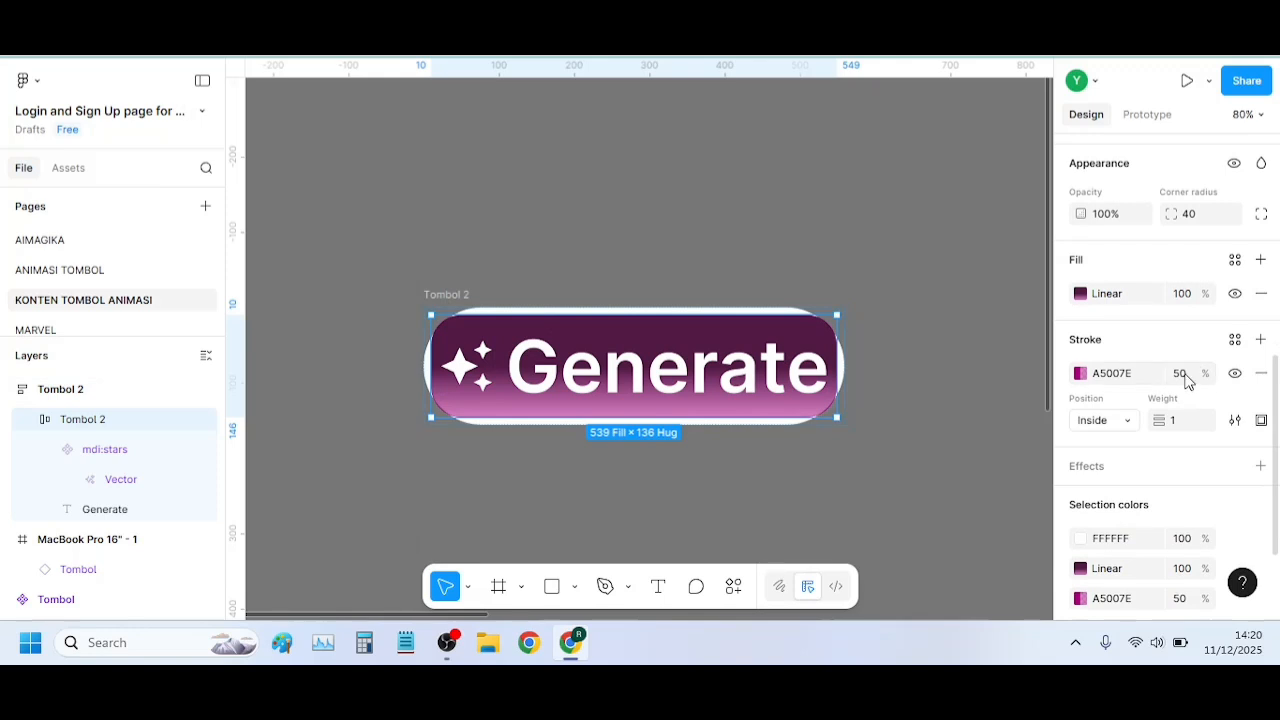
scroll(1188, 380, up, 2)
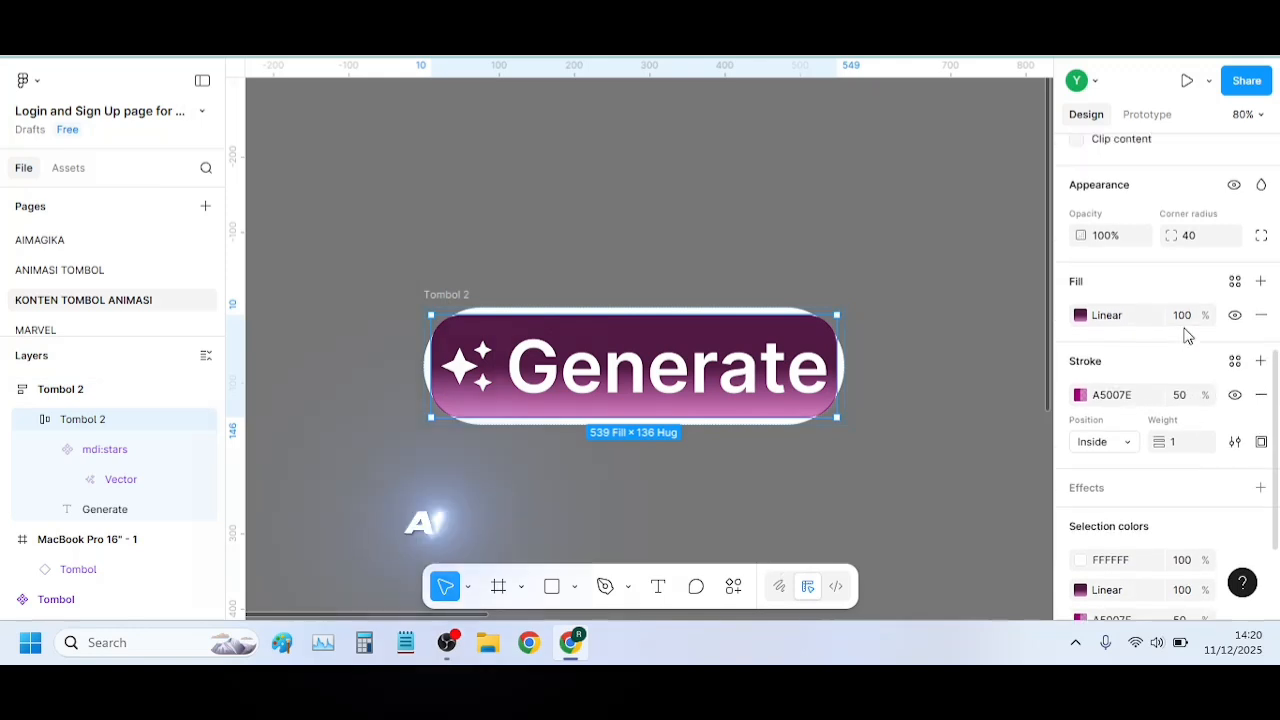
click(1212, 314)
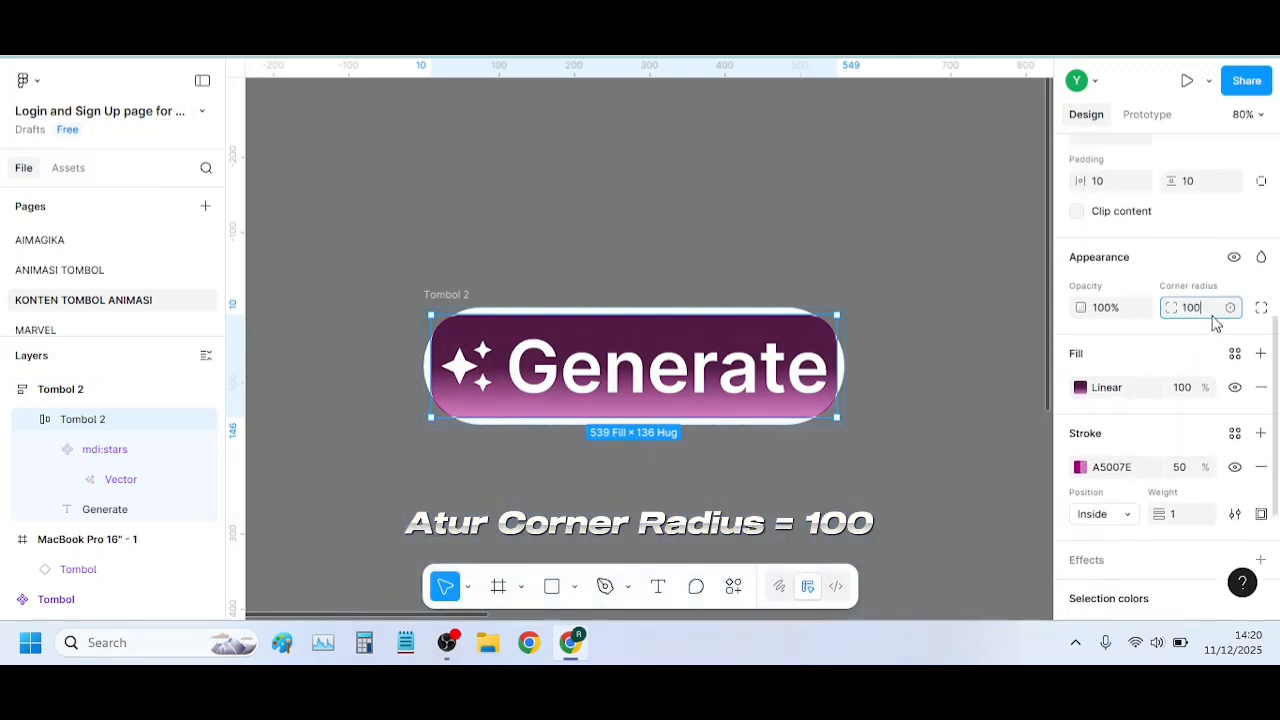
text(100)
key(Return)
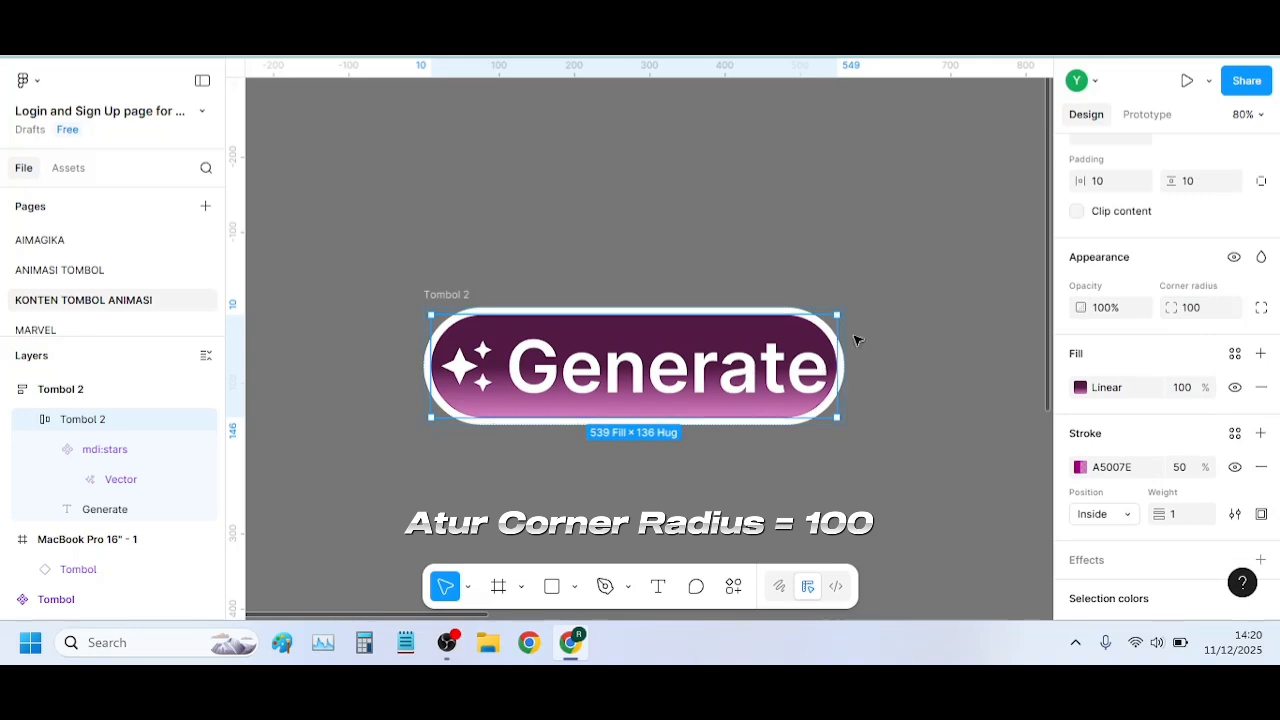
click(878, 358)
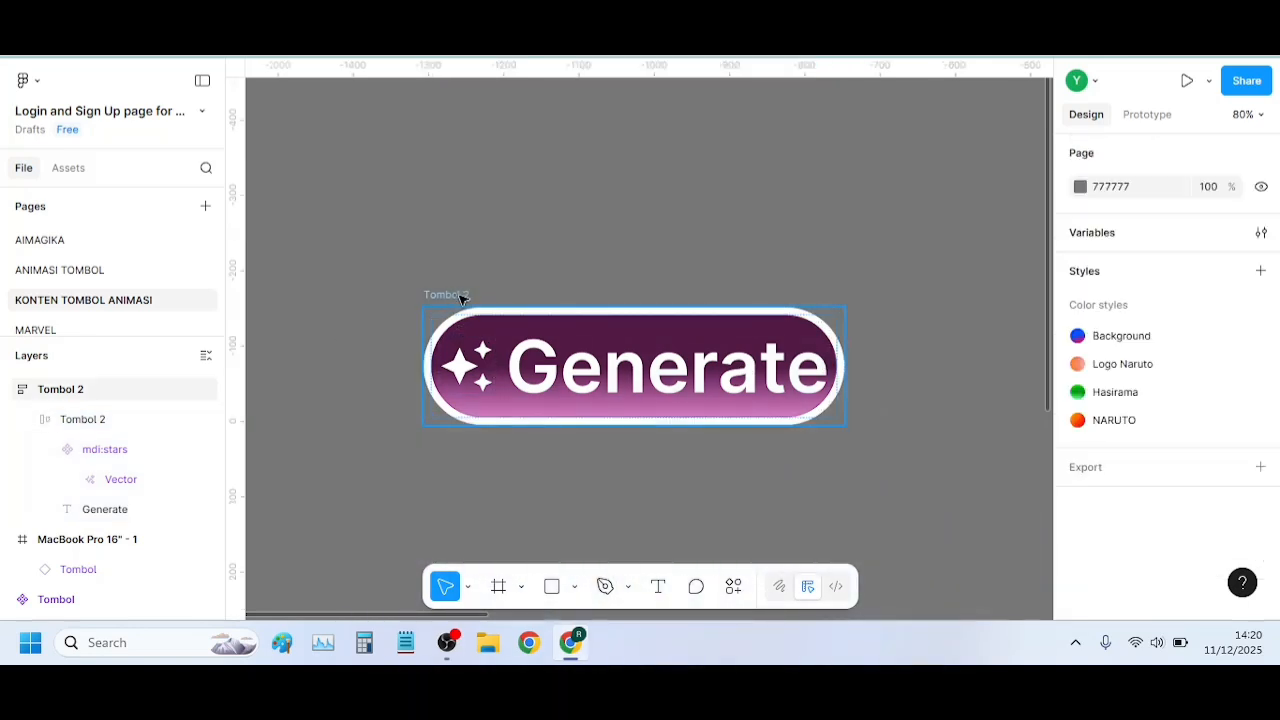
Change the white fill of the outer Tombol 2 frame to an Angular gradient
click(454, 296)
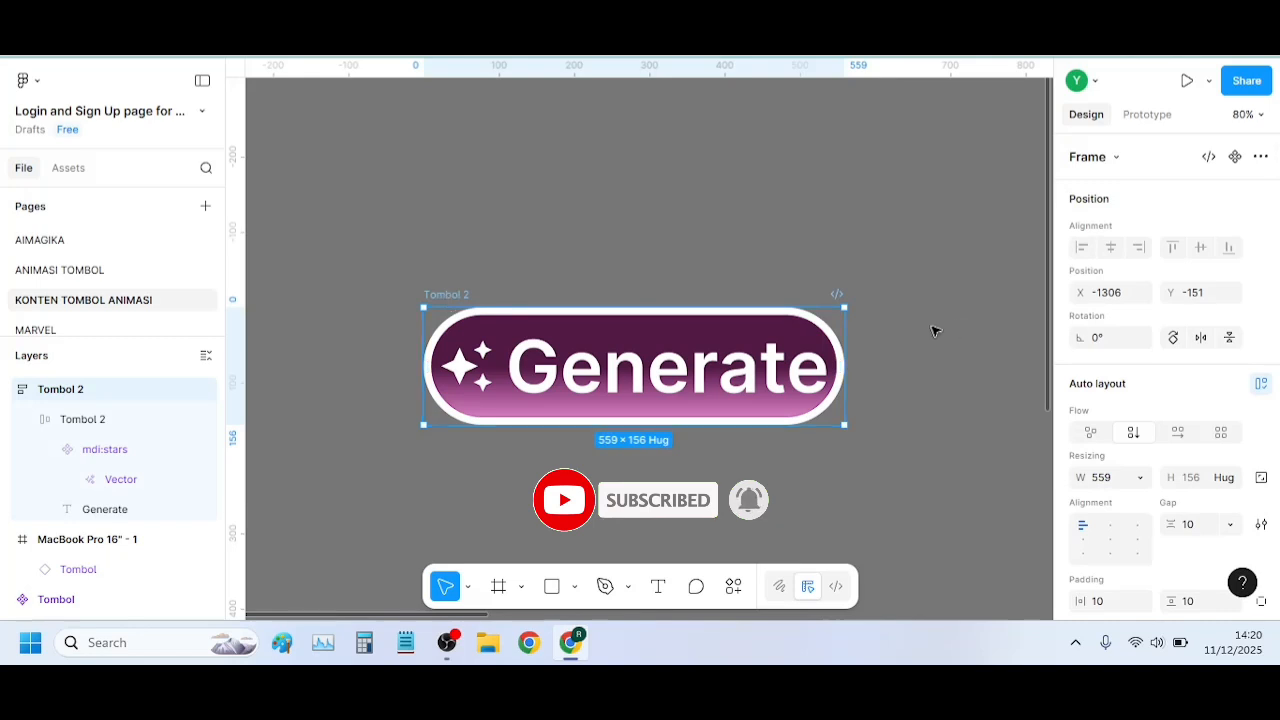
scroll(1155, 410, down, 3)
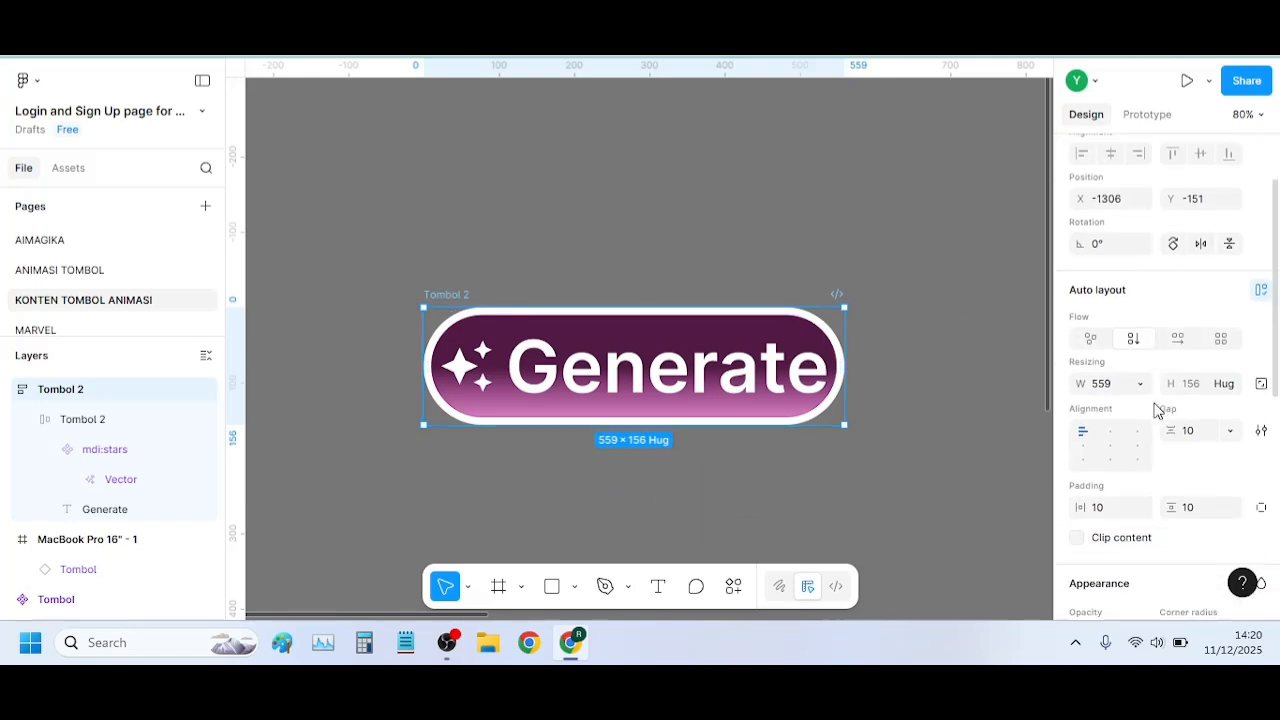
scroll(1155, 410, down, 3)
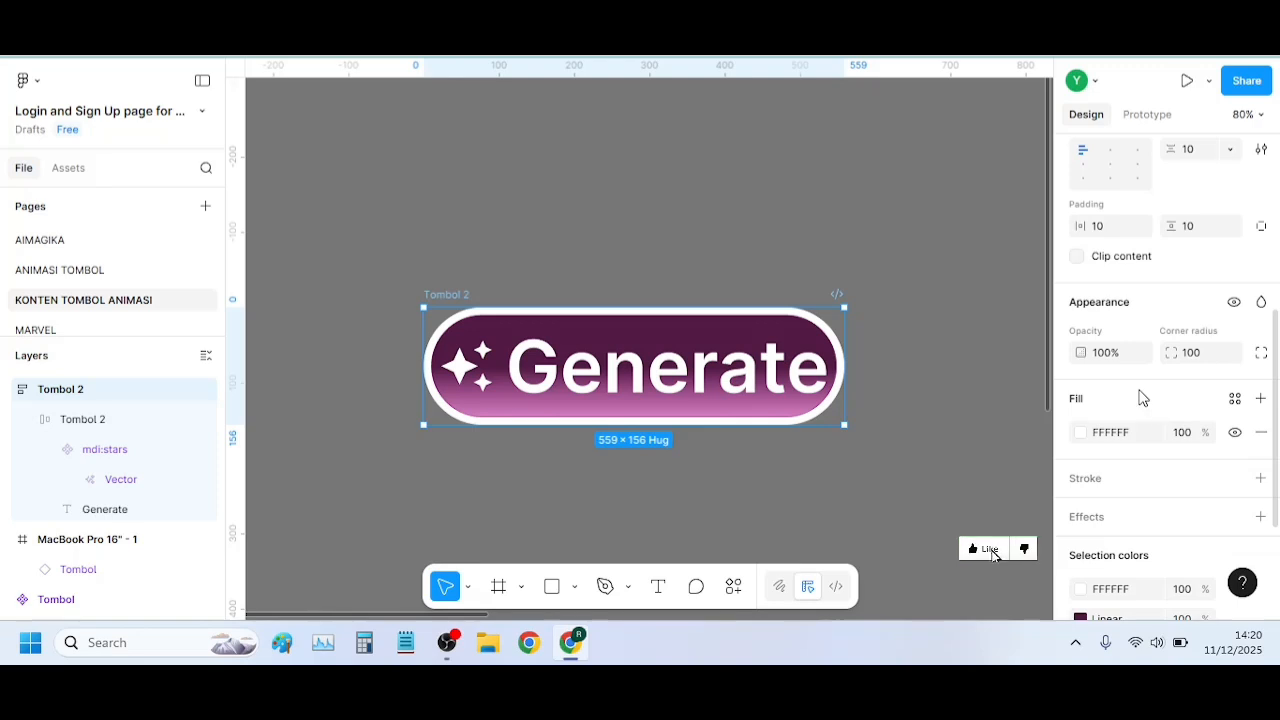
scroll(1160, 372, down, 2)
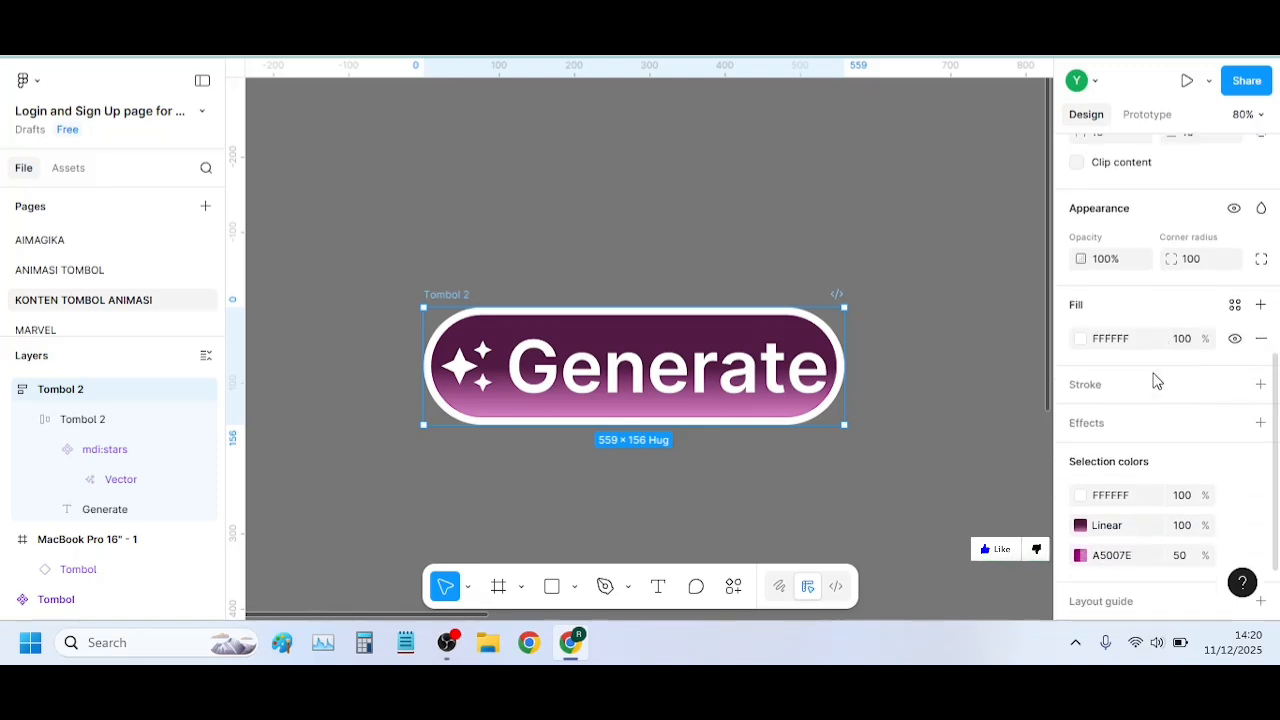
click(1260, 305)
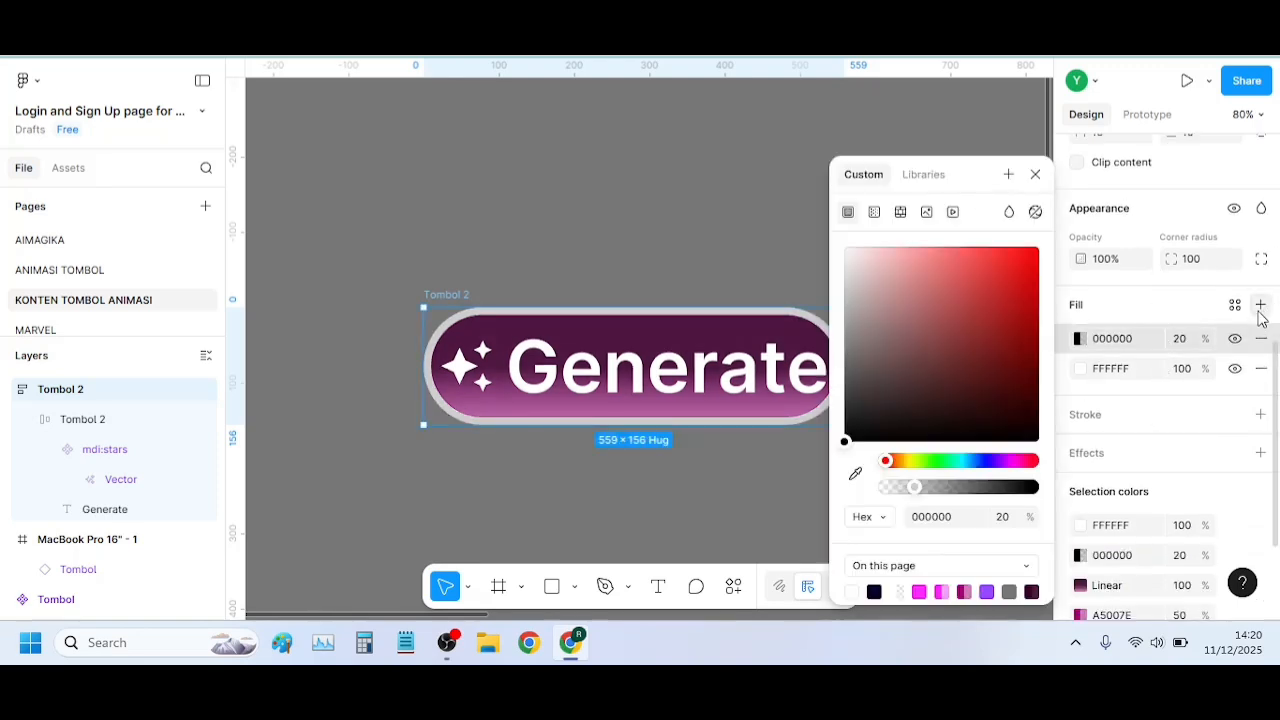
click(1261, 338)
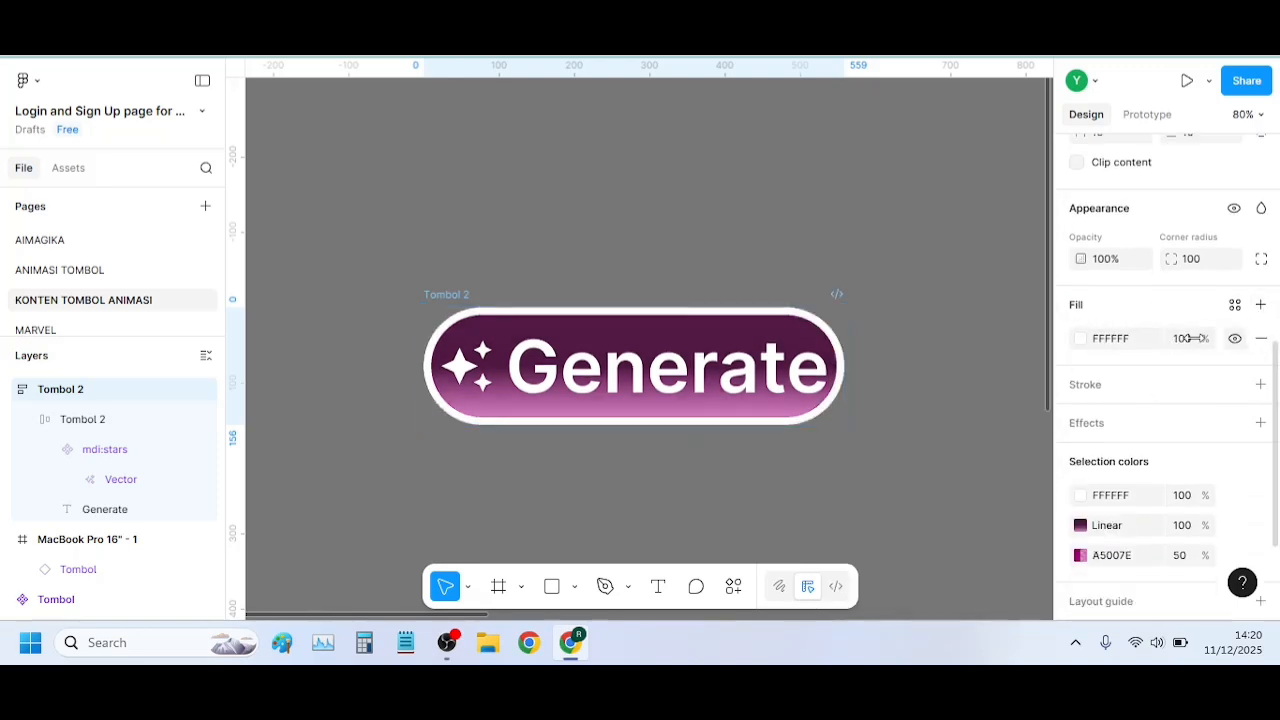
click(1086, 341)
drag(877, 394, 821, 482)
click(875, 214)
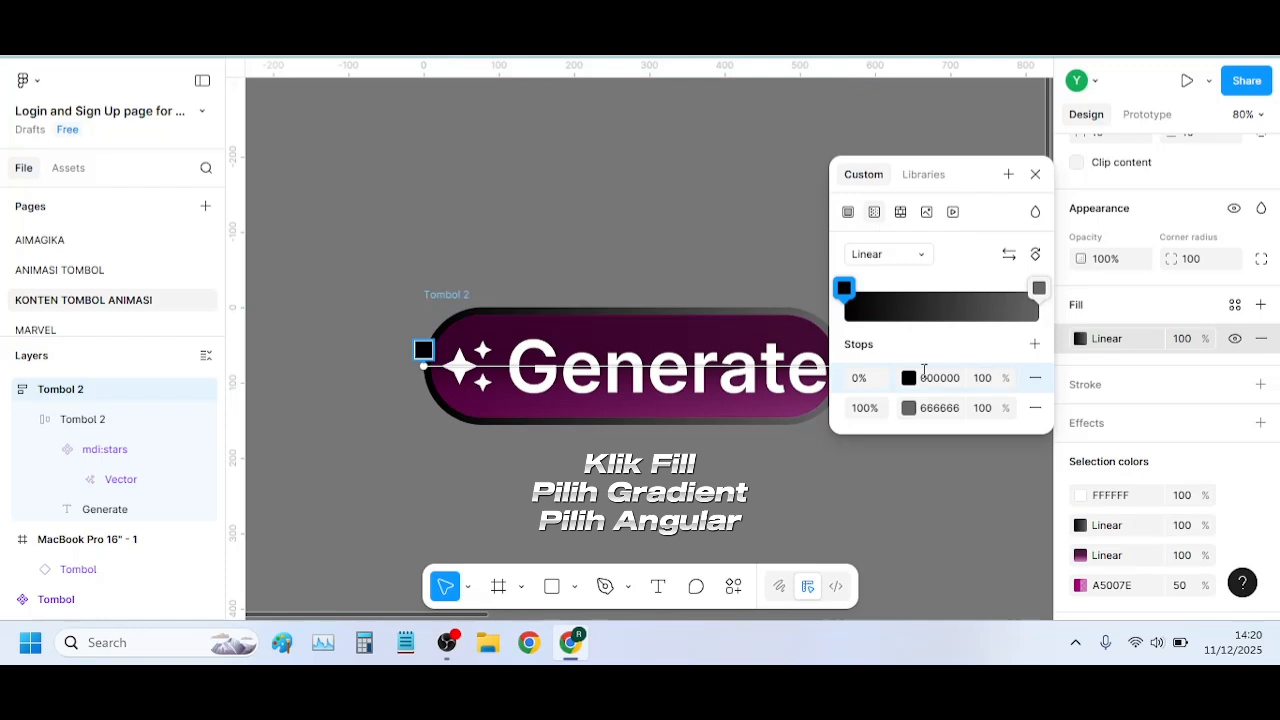
click(905, 255)
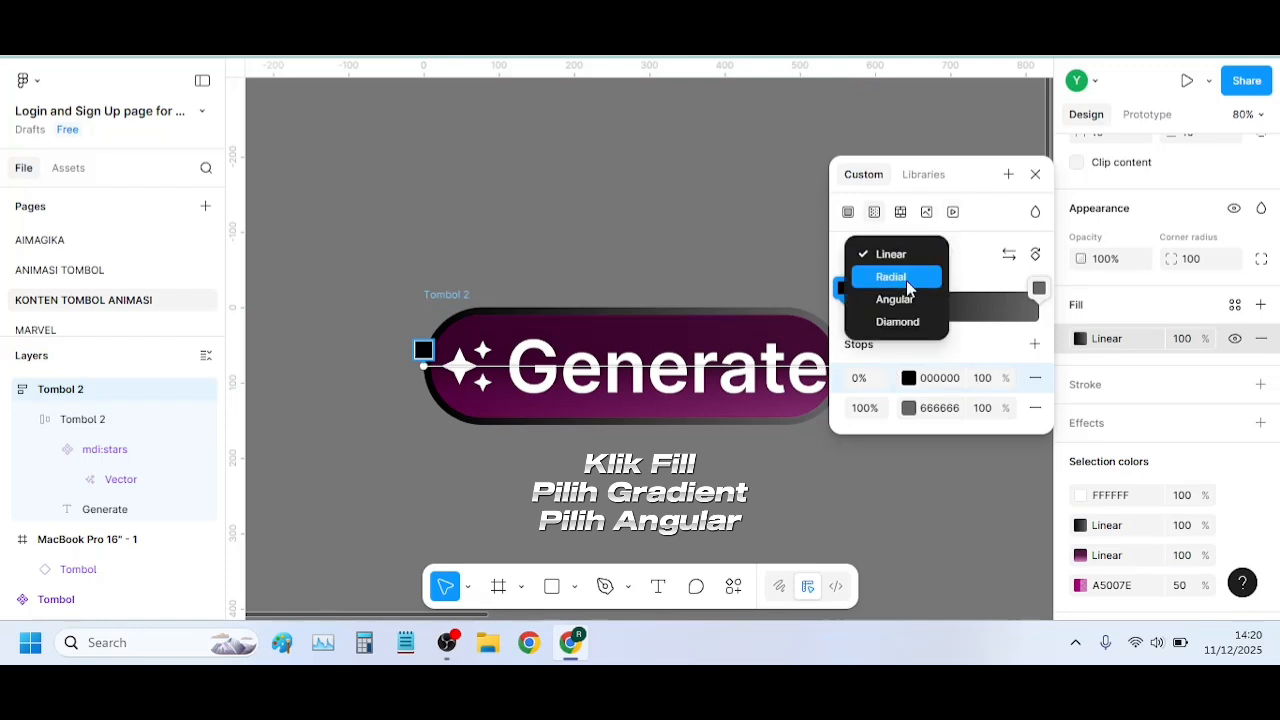
click(906, 301)
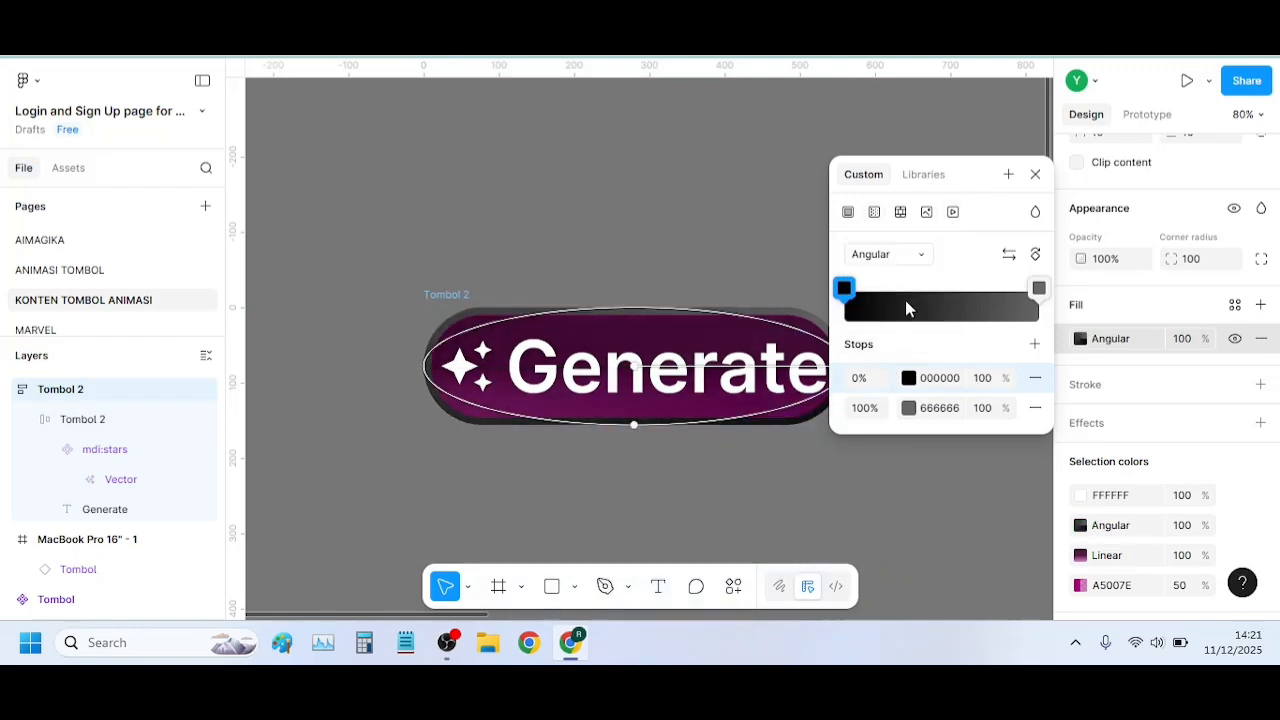
Rotate the outer frame's angular gradient and resize its ellipse to match the button's full width and height
click(1033, 257)
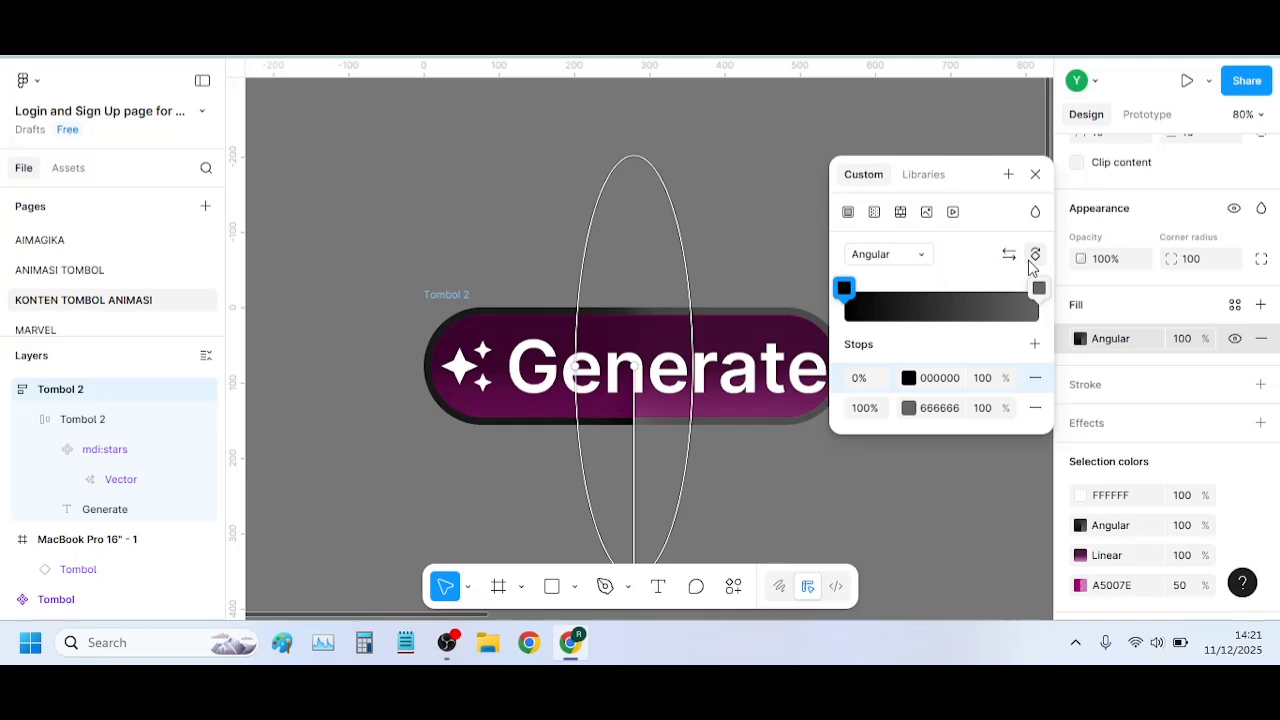
scroll(714, 297, down, 1)
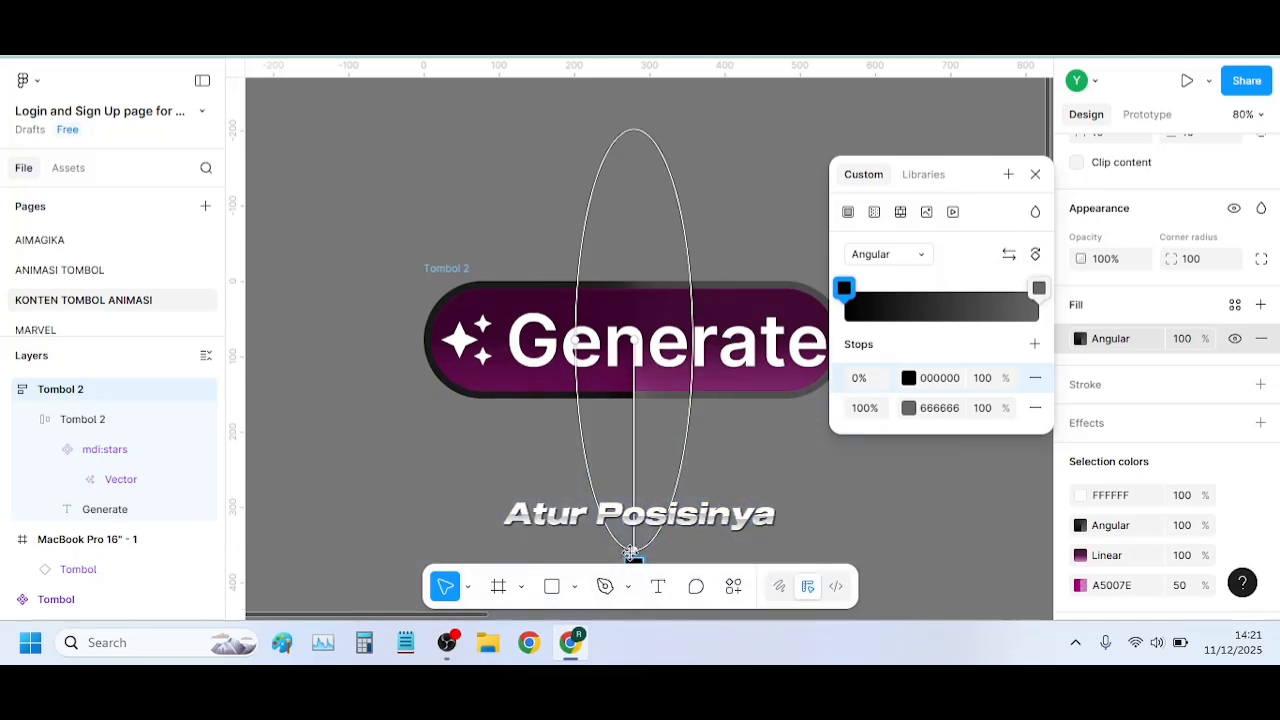
drag(630, 552, 632, 388)
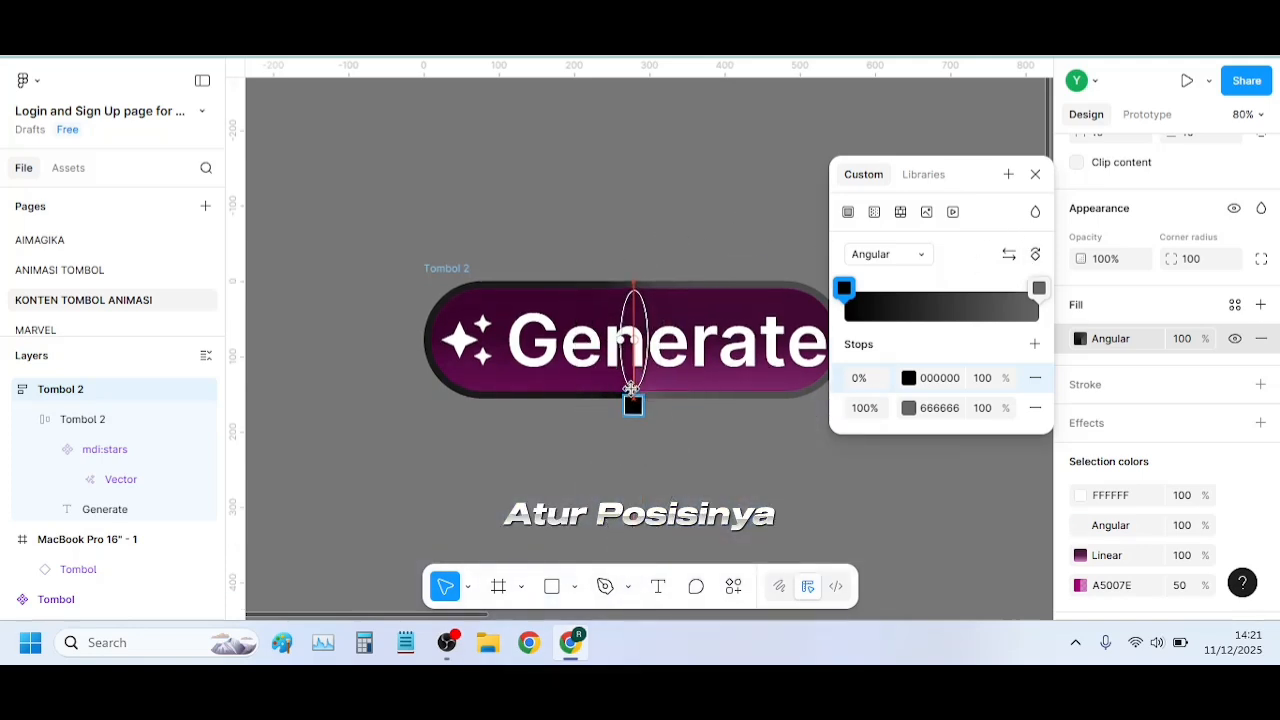
drag(620, 340, 423, 338)
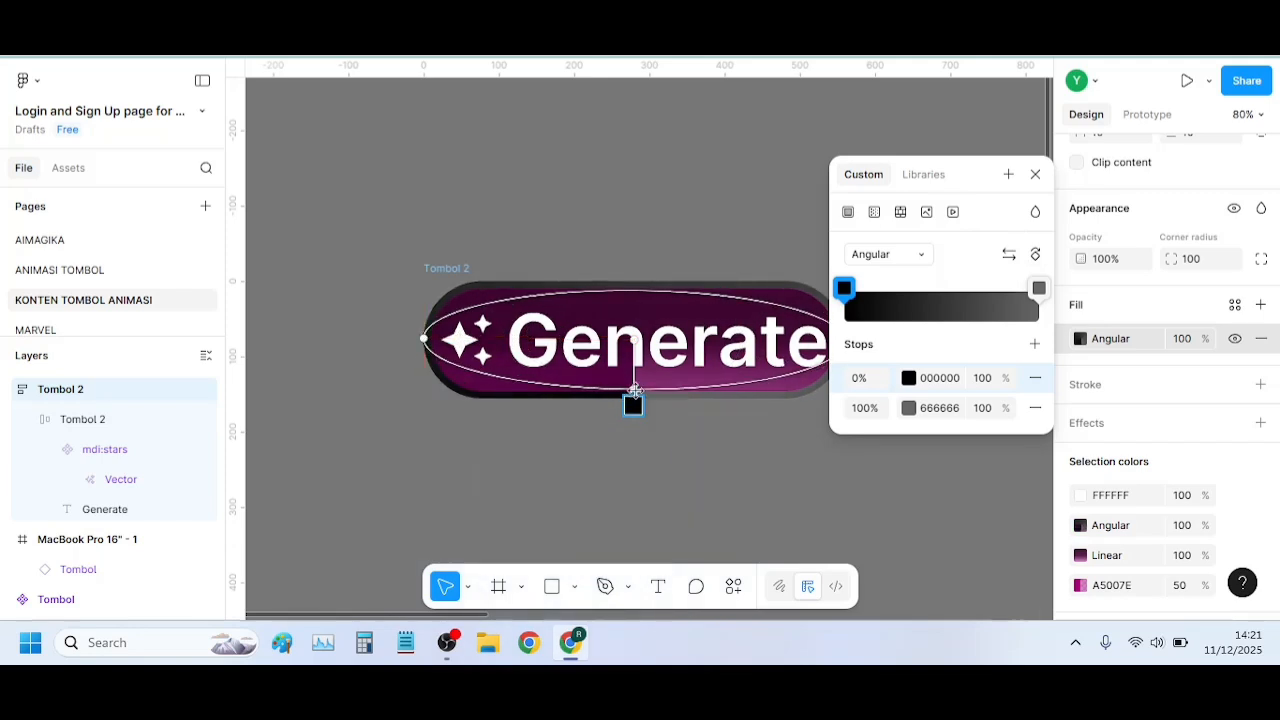
drag(634, 390, 633, 399)
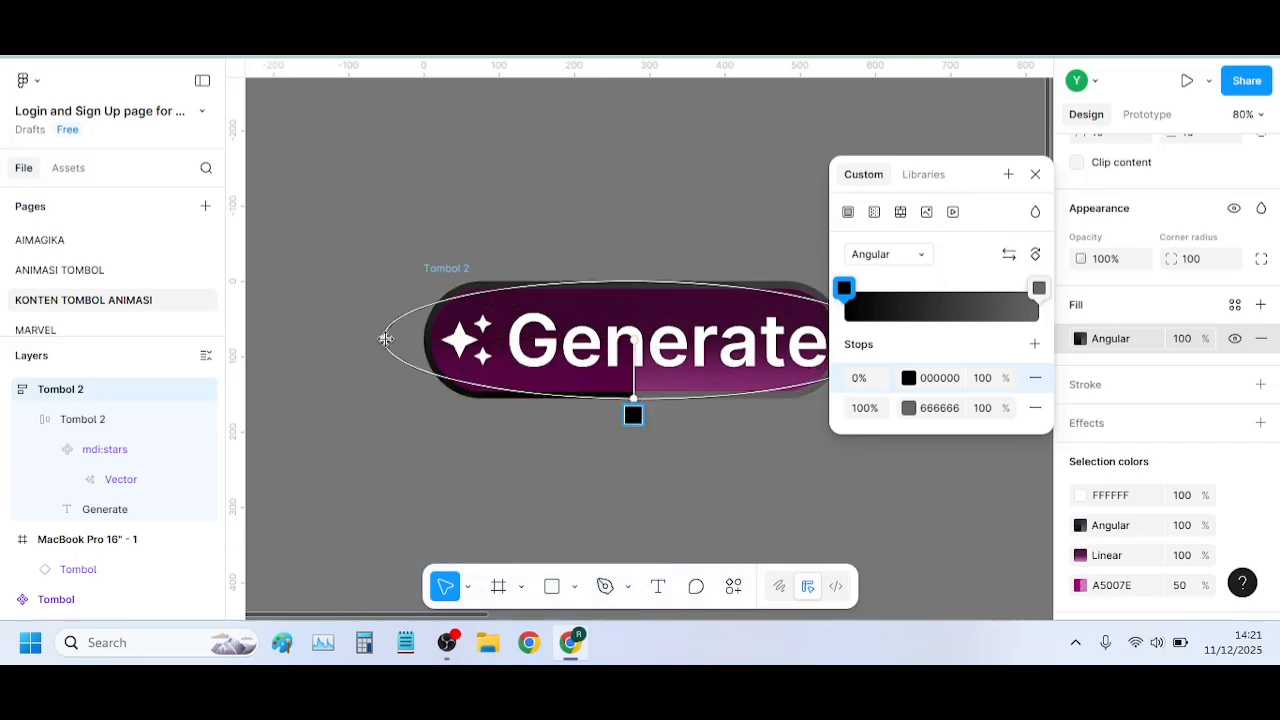
drag(385, 339, 424, 338)
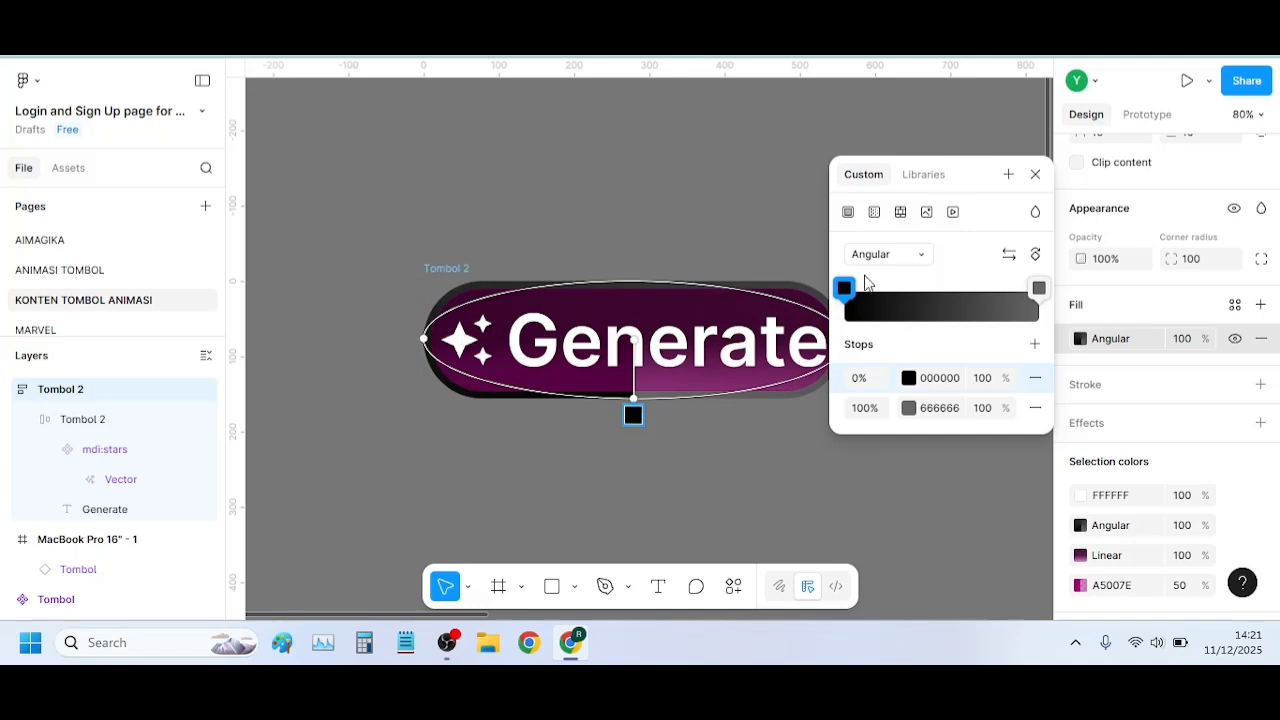
Add four more stops to the outer frame's angular gradient, at 50%, 75%, 88% and 94%
click(1035, 345)
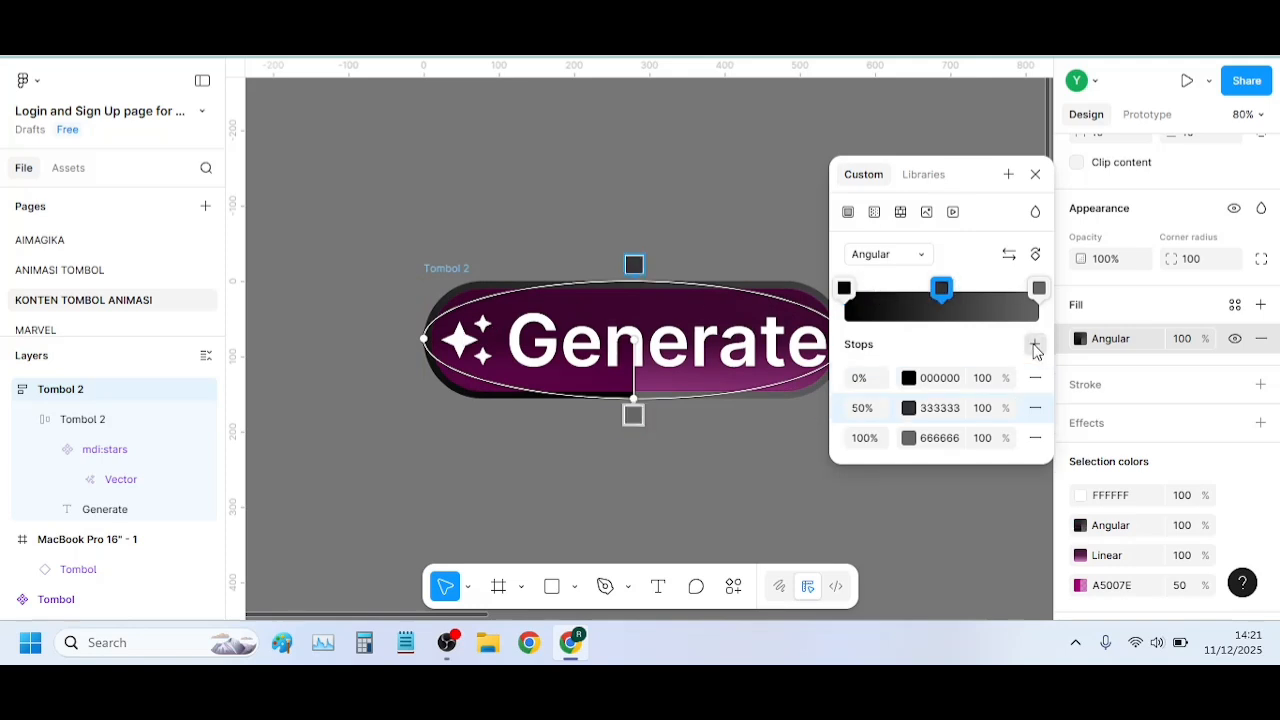
click(1035, 345)
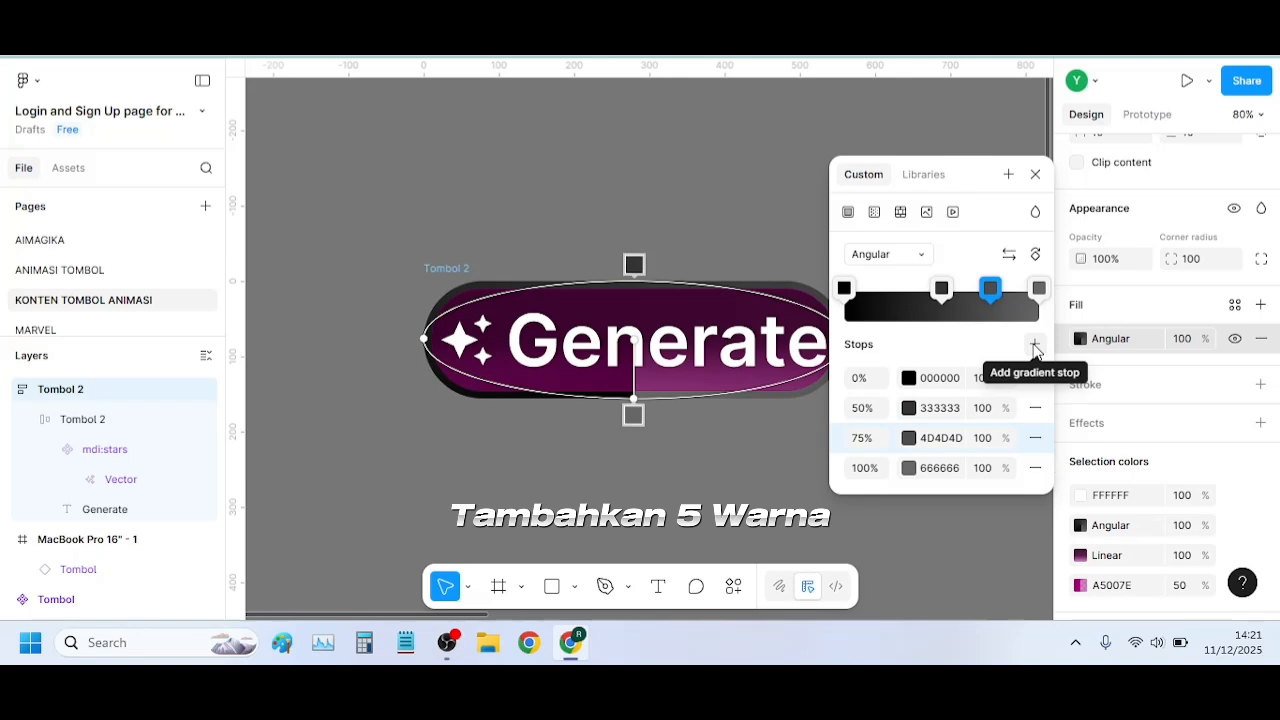
click(1032, 345)
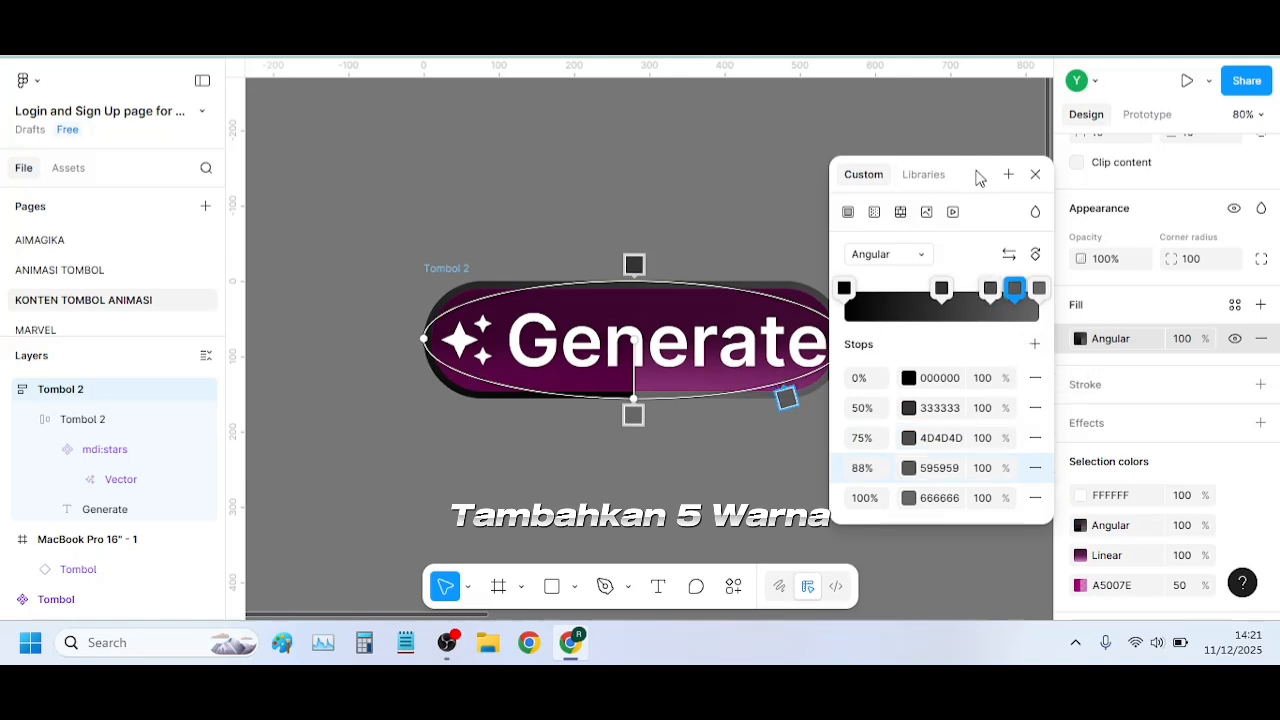
drag(979, 177, 1024, 178)
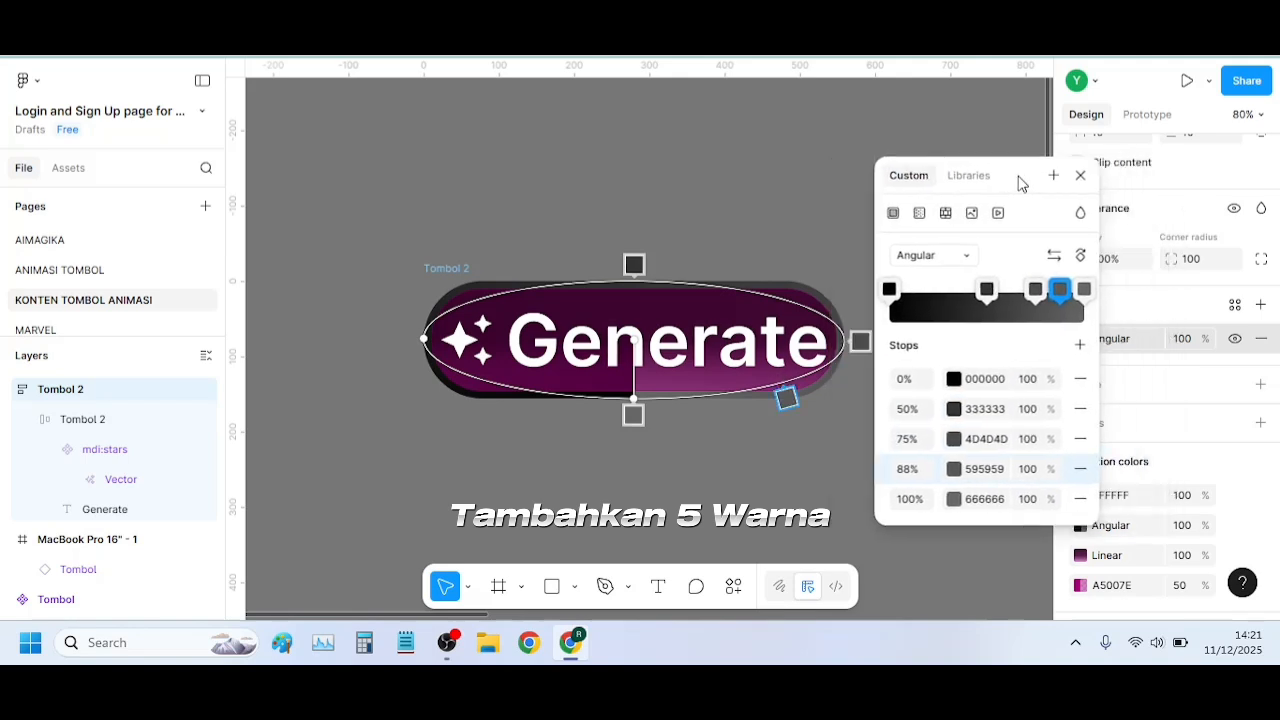
click(1078, 345)
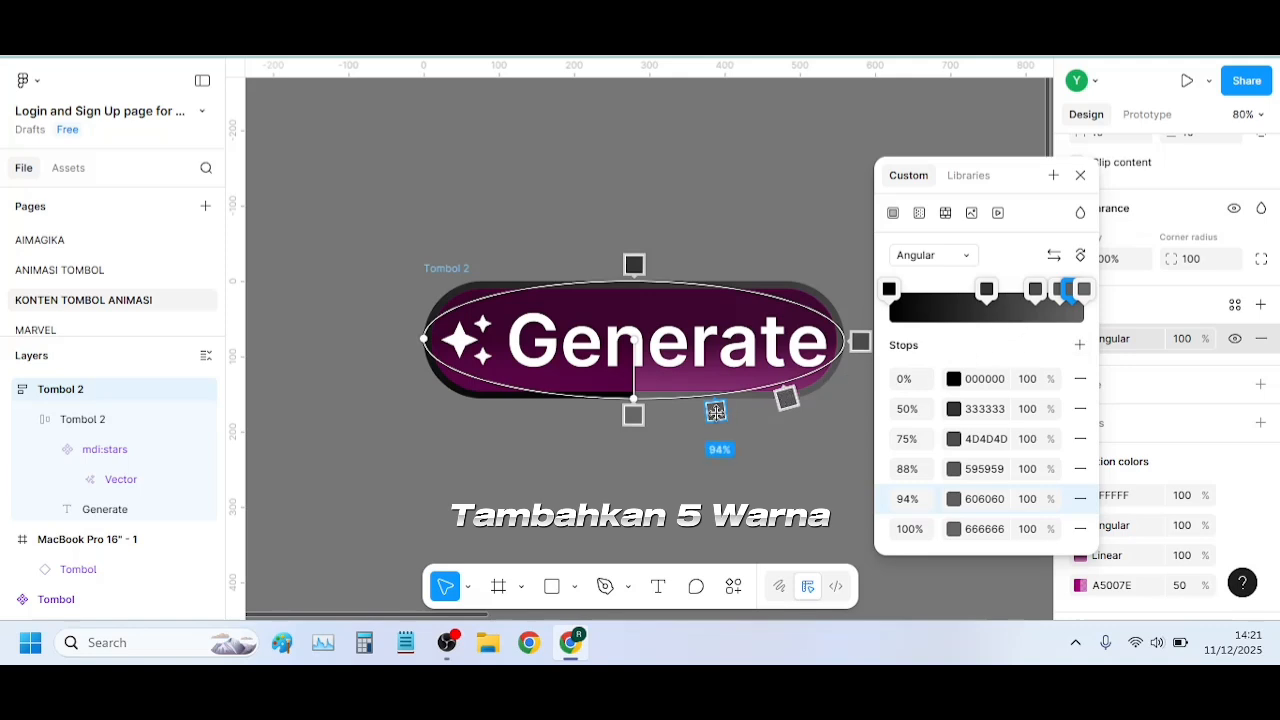
Reposition the outer frame's gradient stops around the button, moving the 88% stop to 59% and the 94% stop to 91%
drag(788, 398, 729, 294)
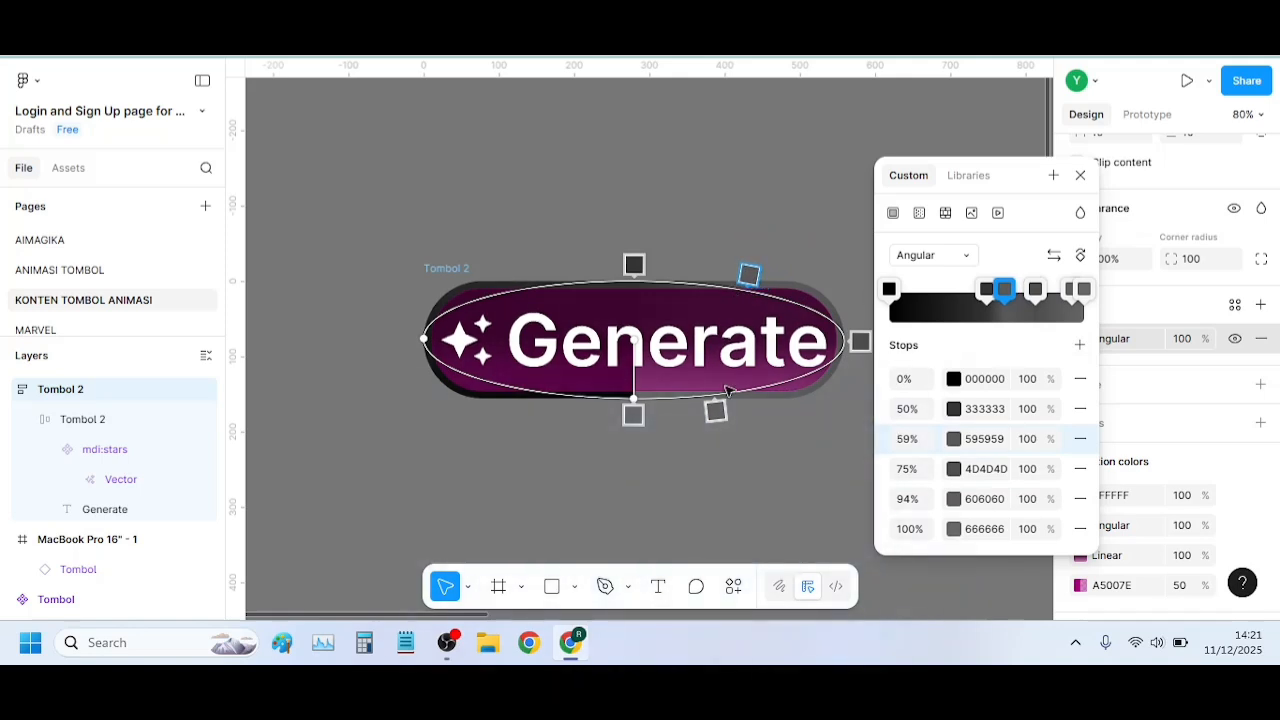
key(Escape)
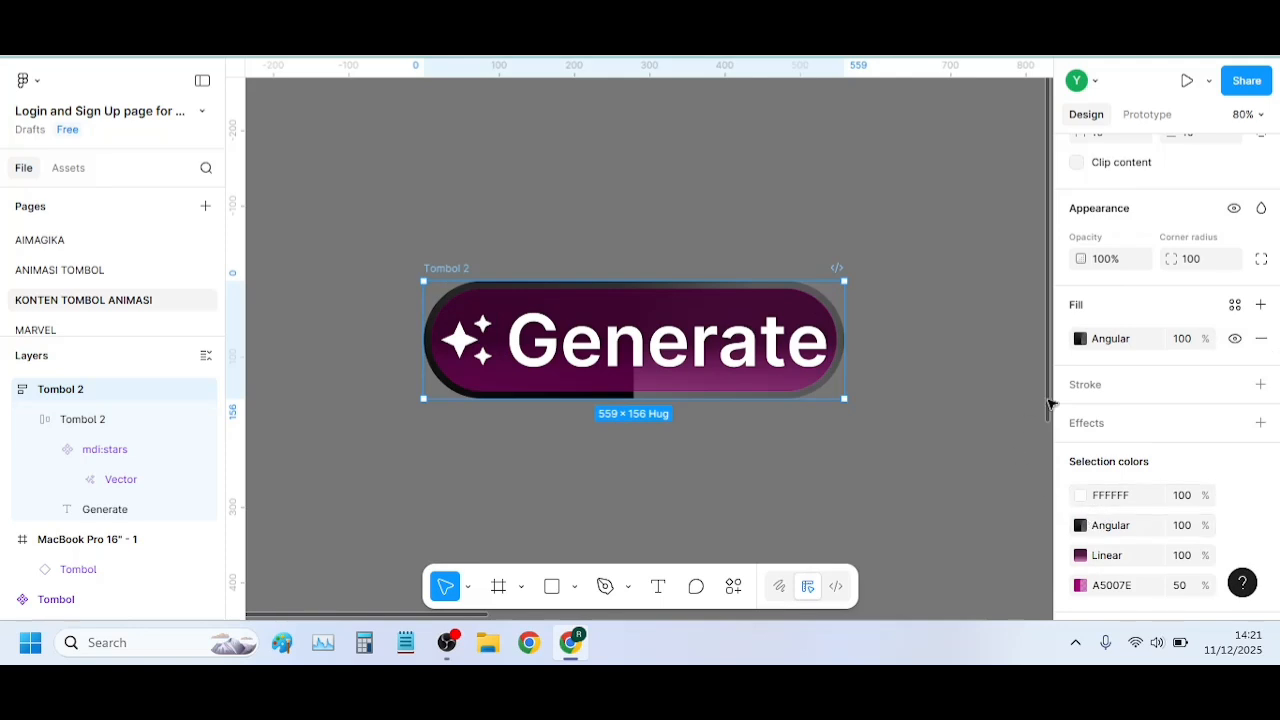
click(1080, 339)
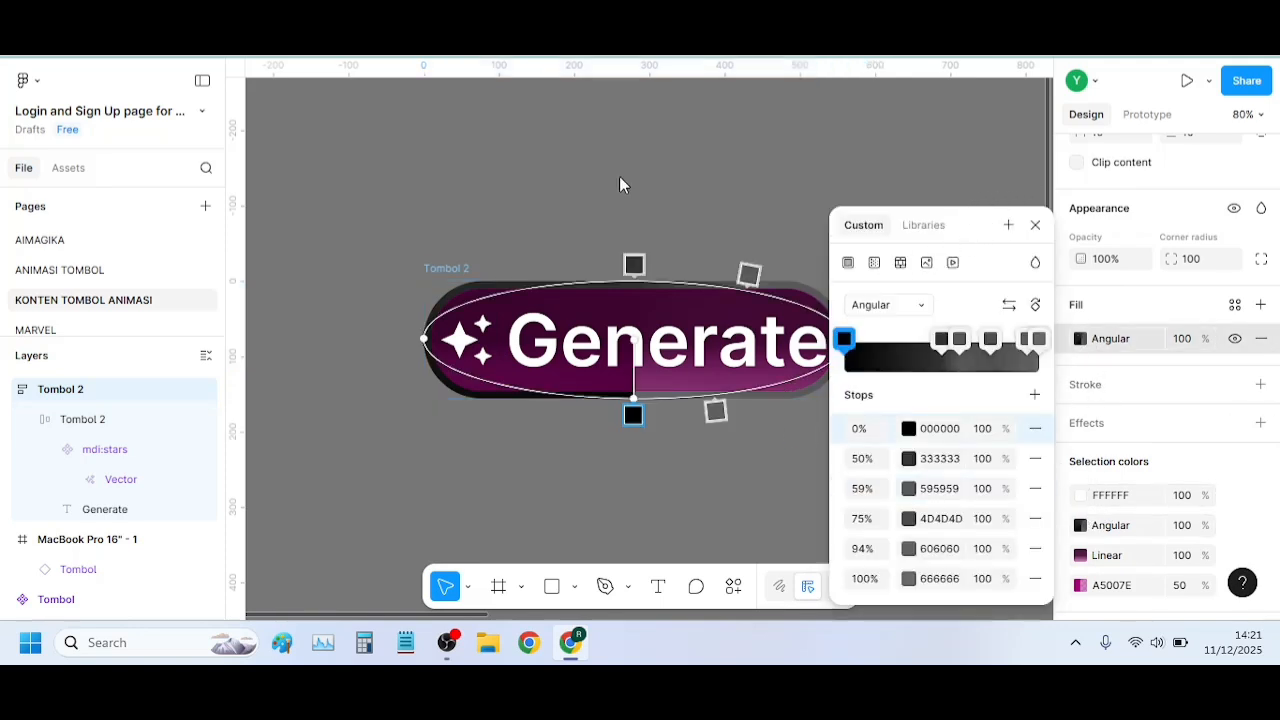
drag(968, 216, 395, 141)
drag(715, 410, 791, 411)
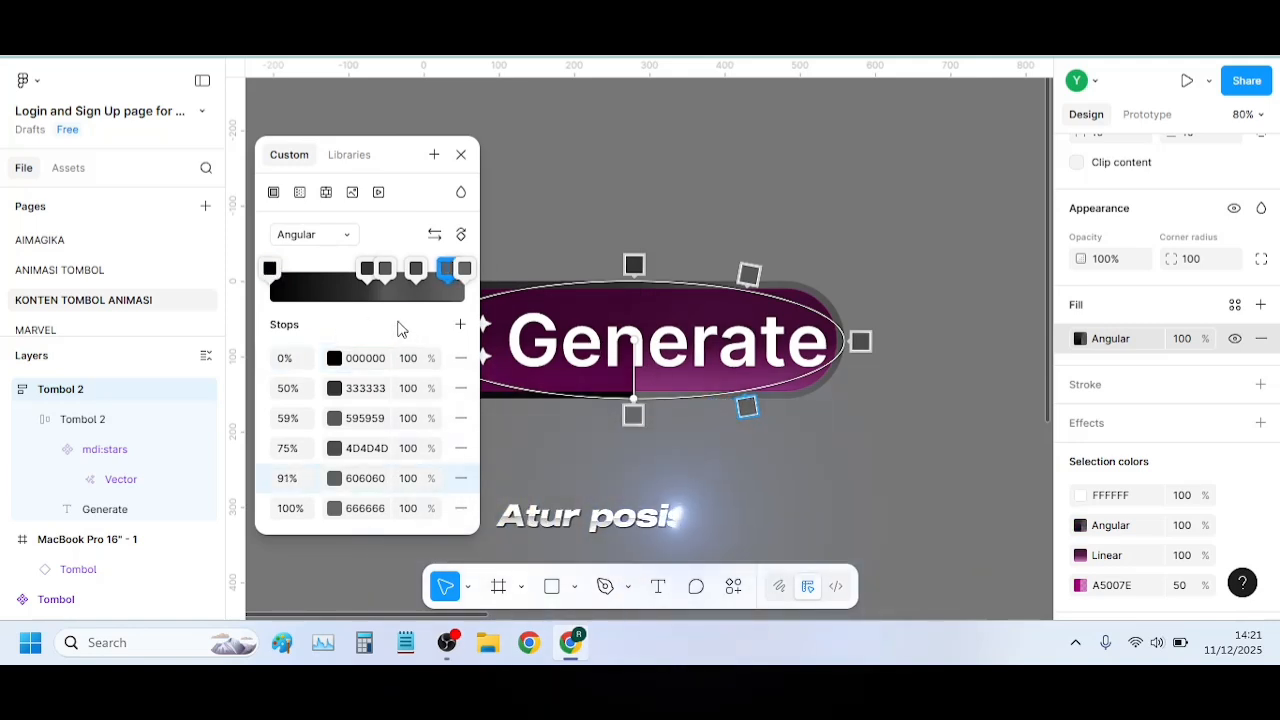
click(633, 414)
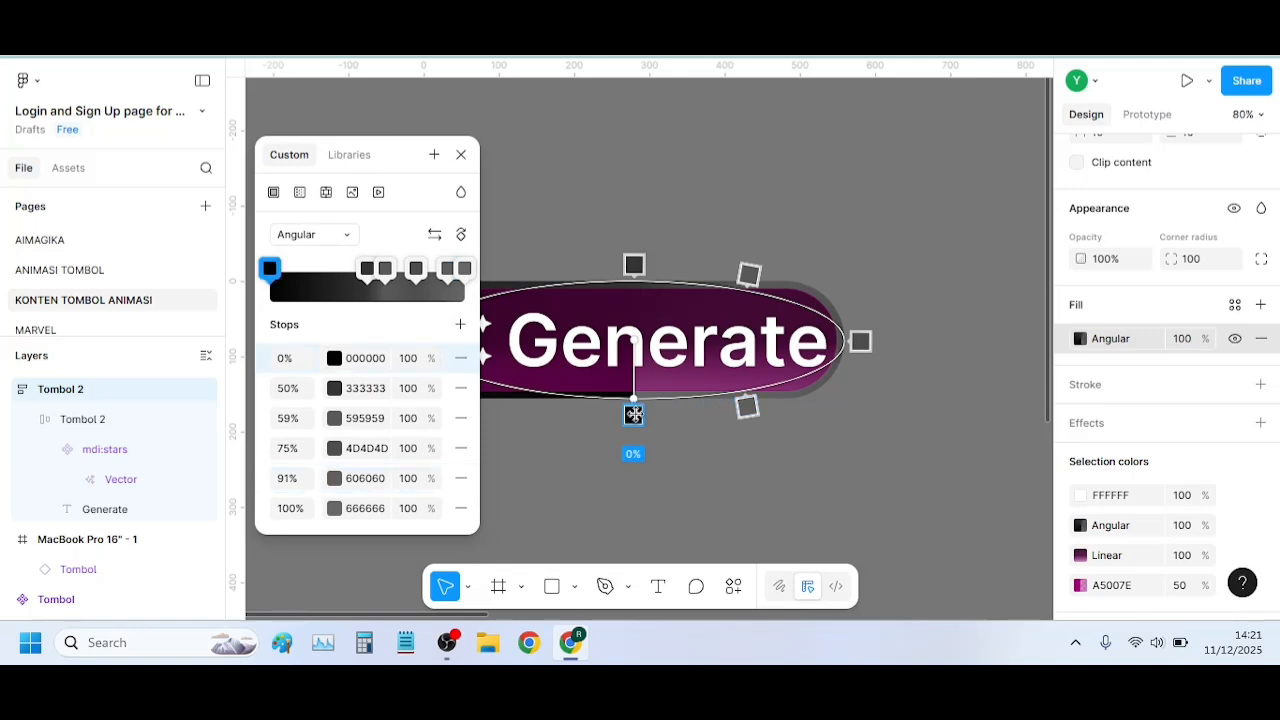
click(333, 358)
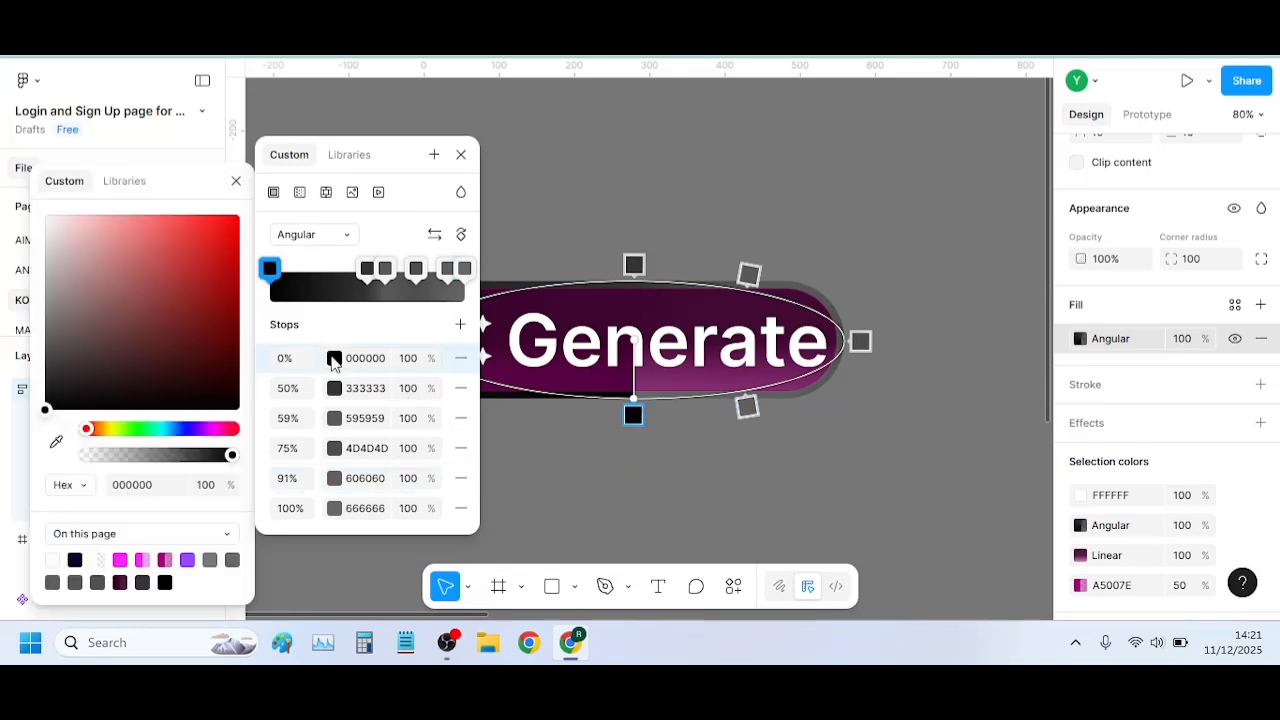
click(333, 358)
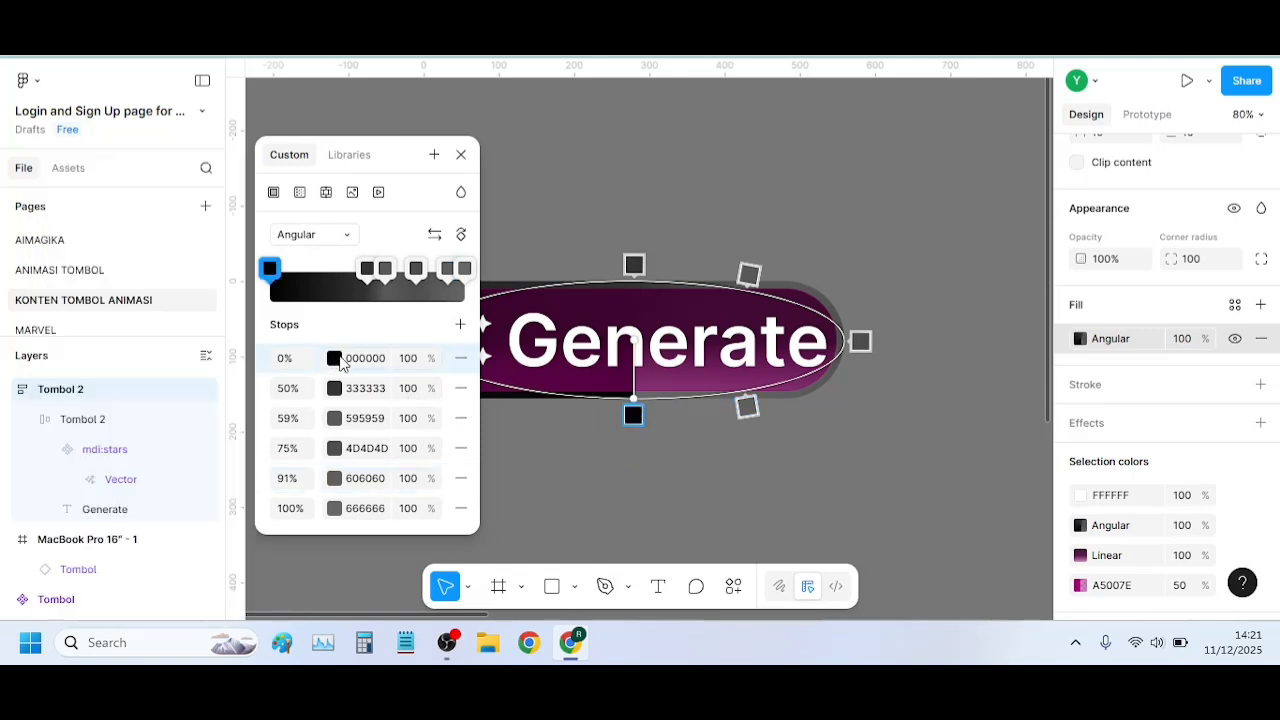
Change the 91% stop of the outer frame's angular gradient to cyan 07D2FF
click(747, 406)
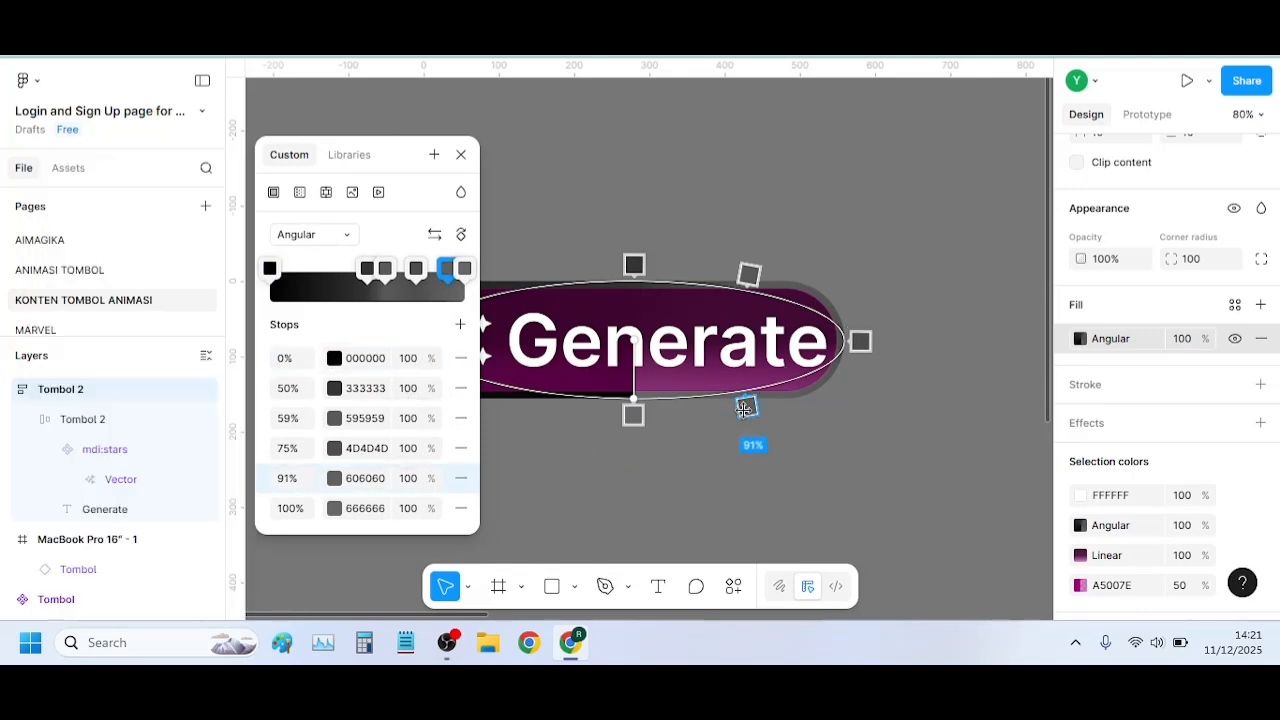
click(333, 480)
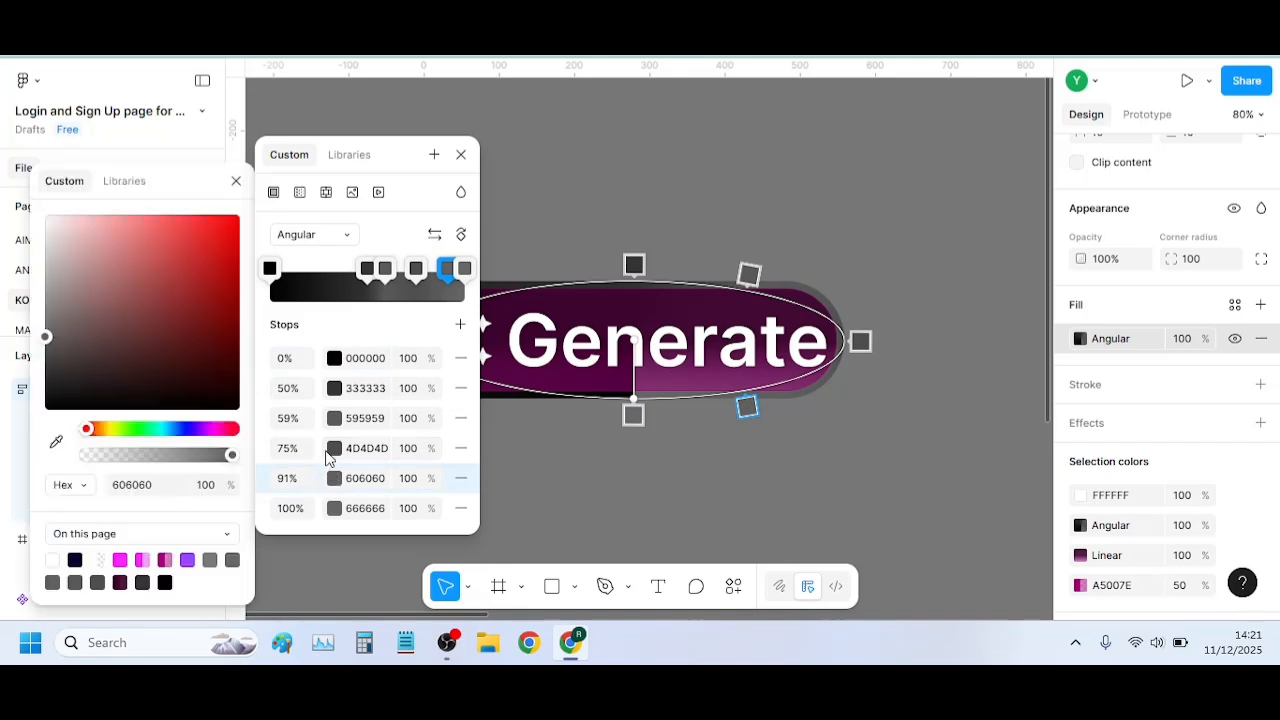
click(186, 431)
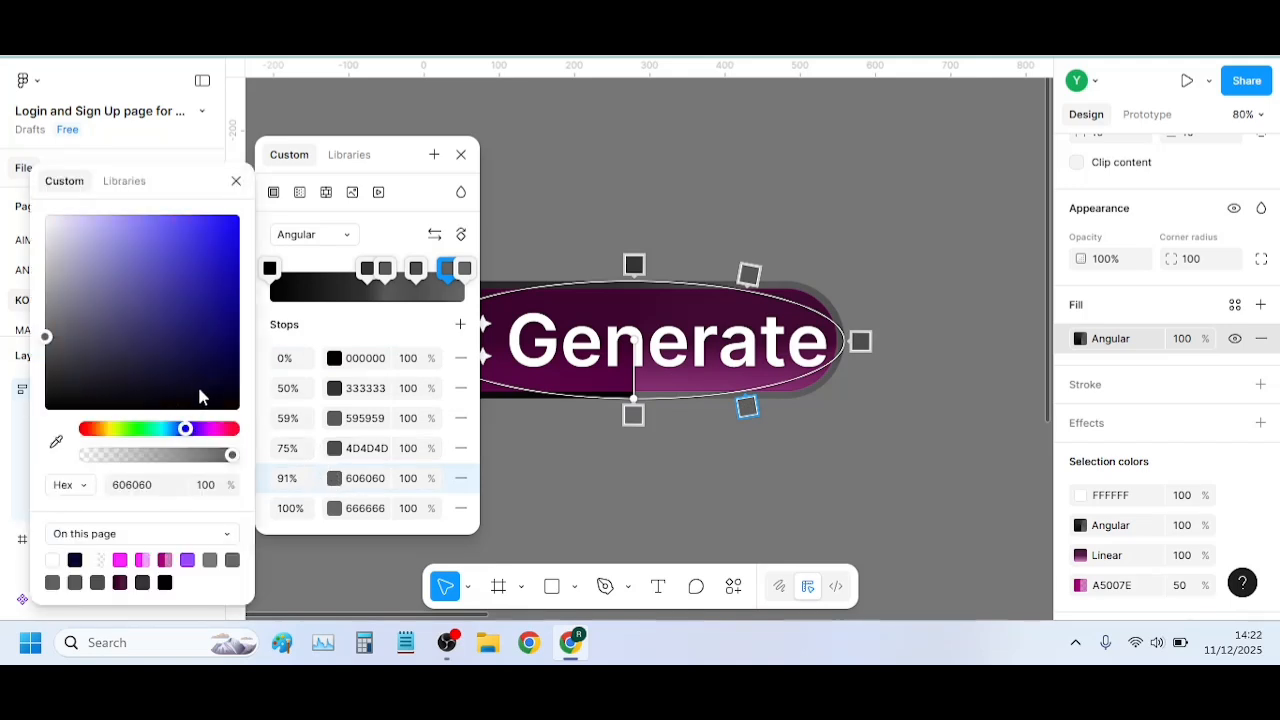
click(210, 250)
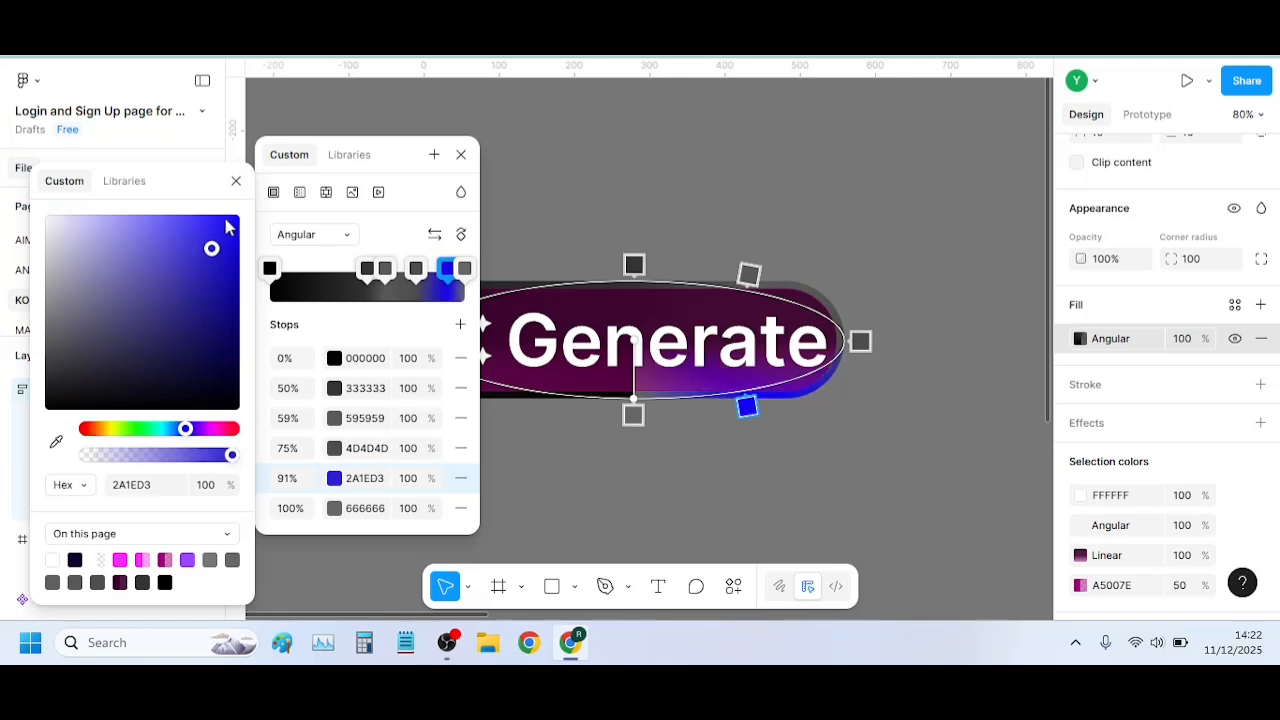
click(229, 217)
drag(237, 221, 240, 214)
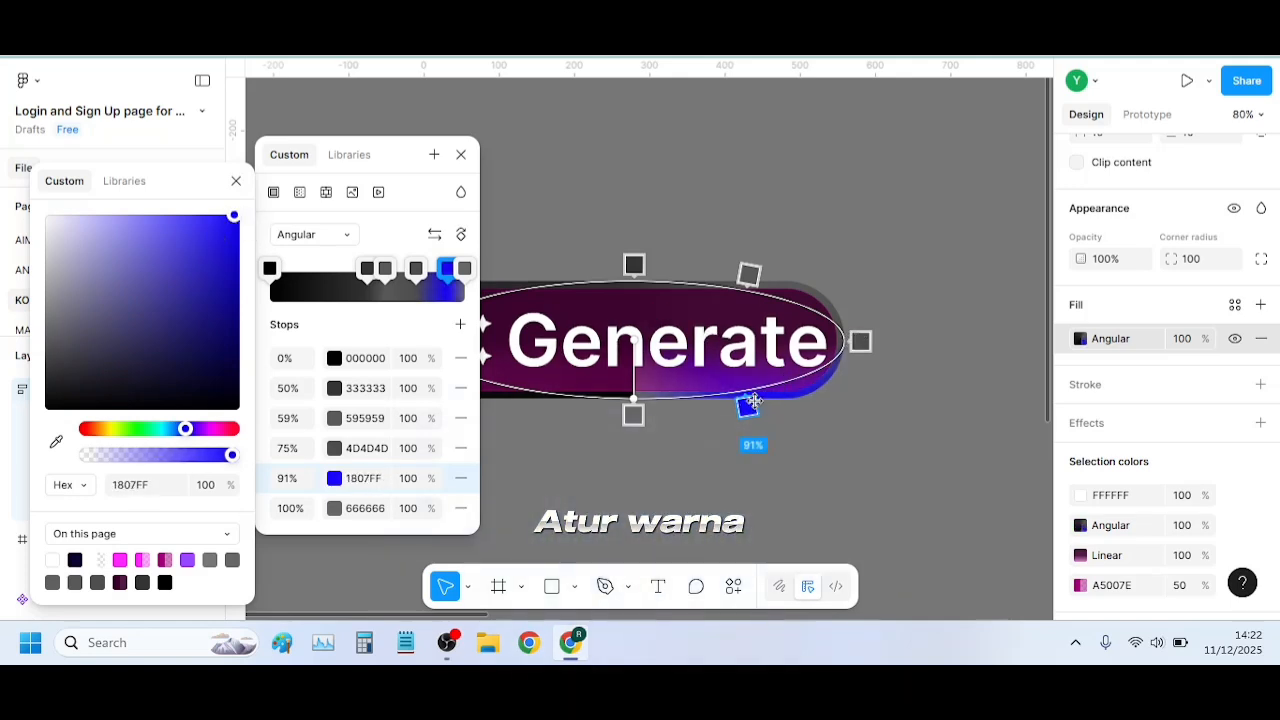
drag(185, 428, 166, 429)
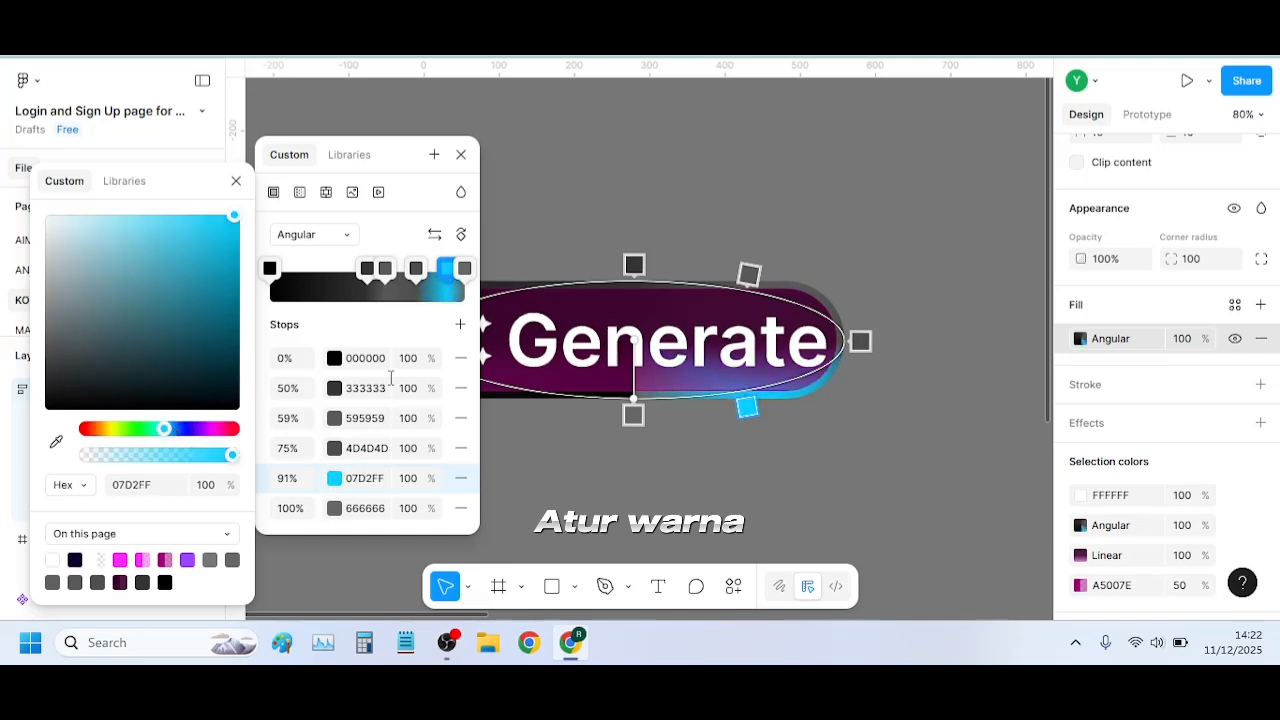
Recolor the 75% stop of the outer frame's angular gradient to blue 0022FF
click(860, 341)
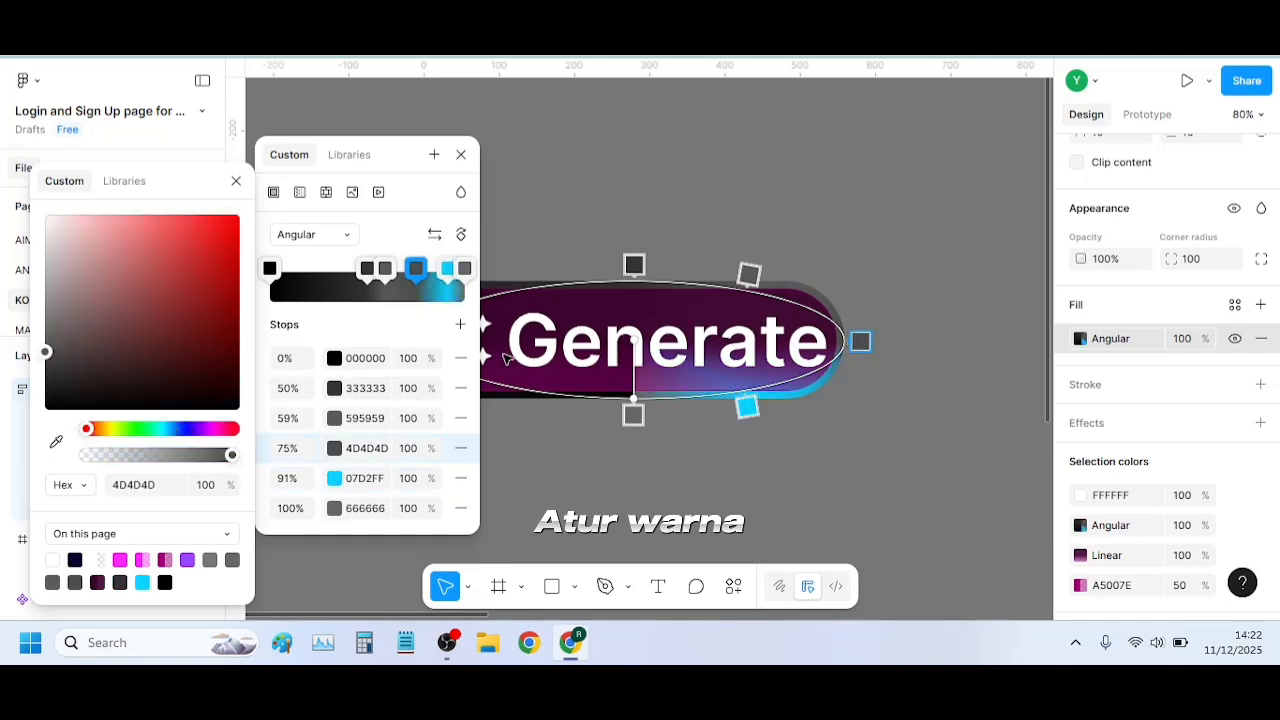
click(193, 431)
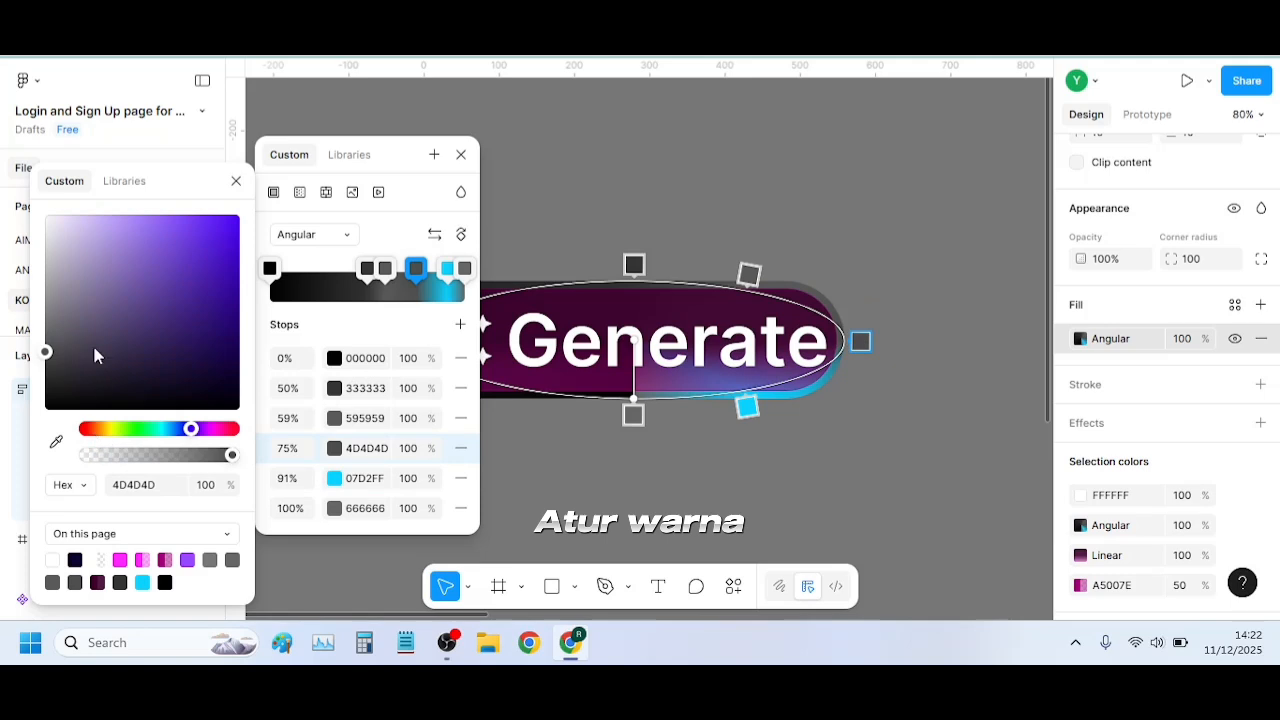
drag(224, 249, 257, 194)
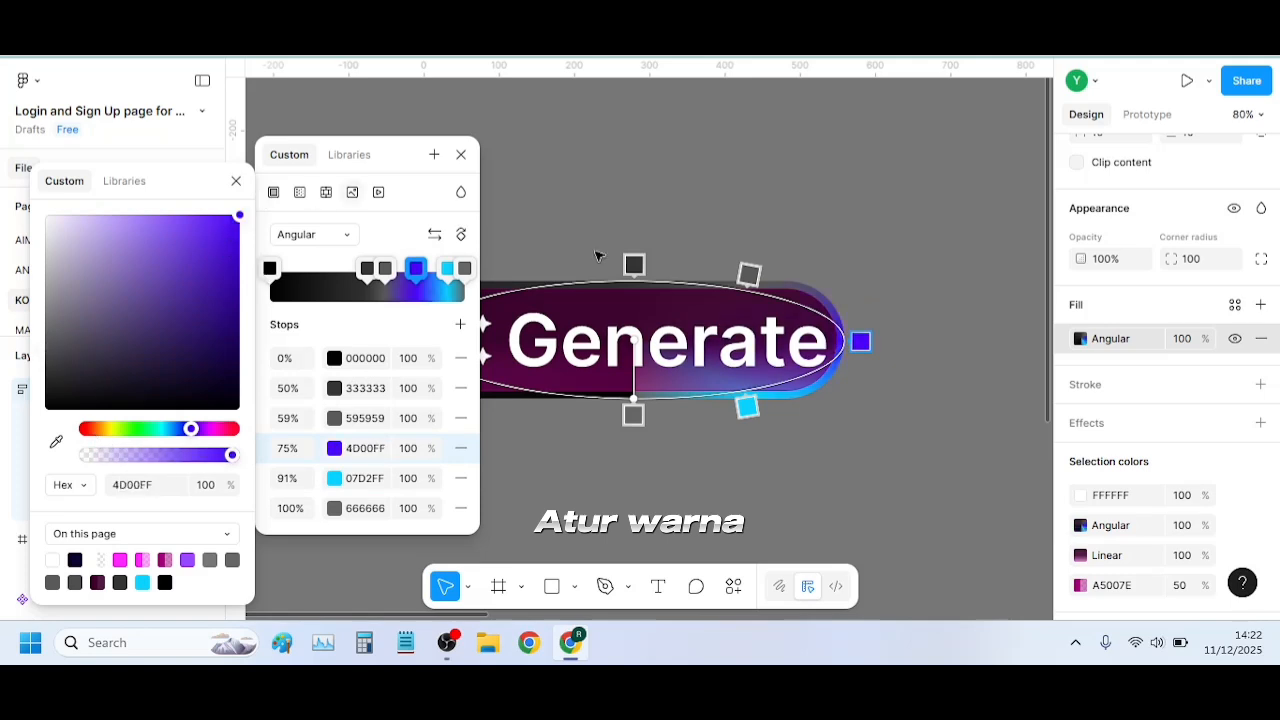
drag(190, 431, 180, 430)
Recolor the 59% stop of the outer frame's angular gradient to pink FA008A and close the color settings
click(749, 273)
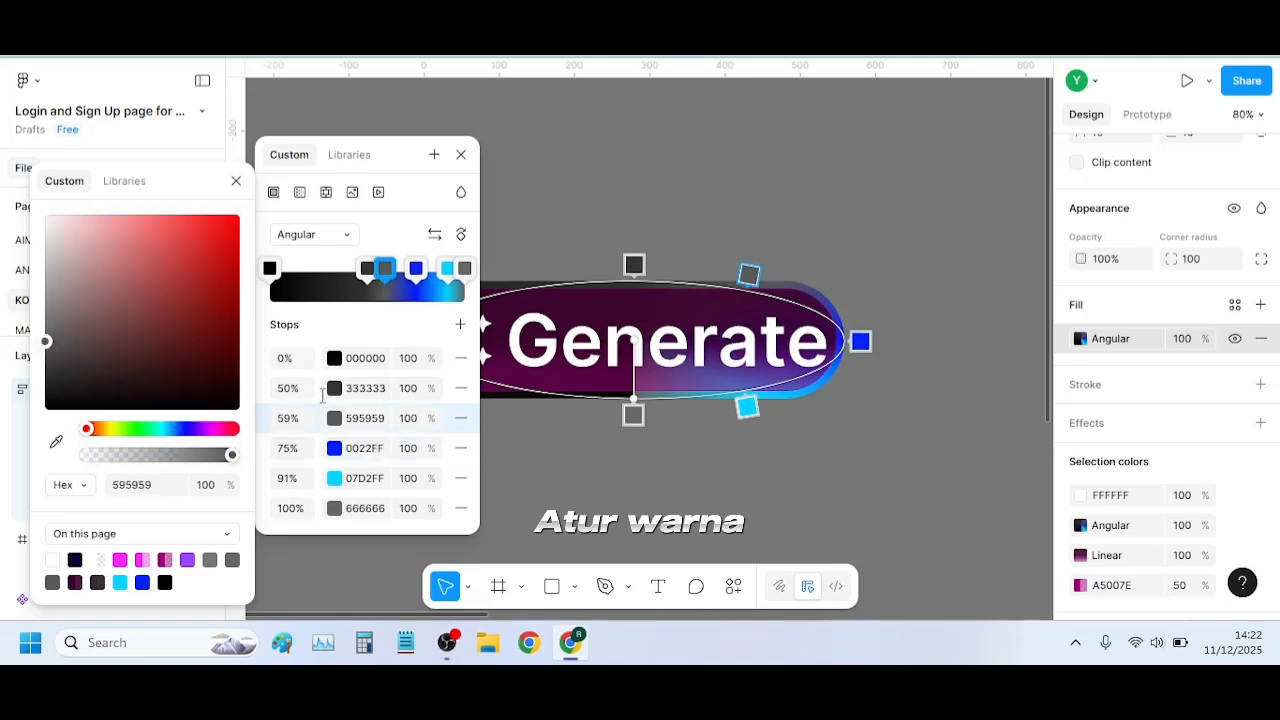
drag(188, 432, 221, 432)
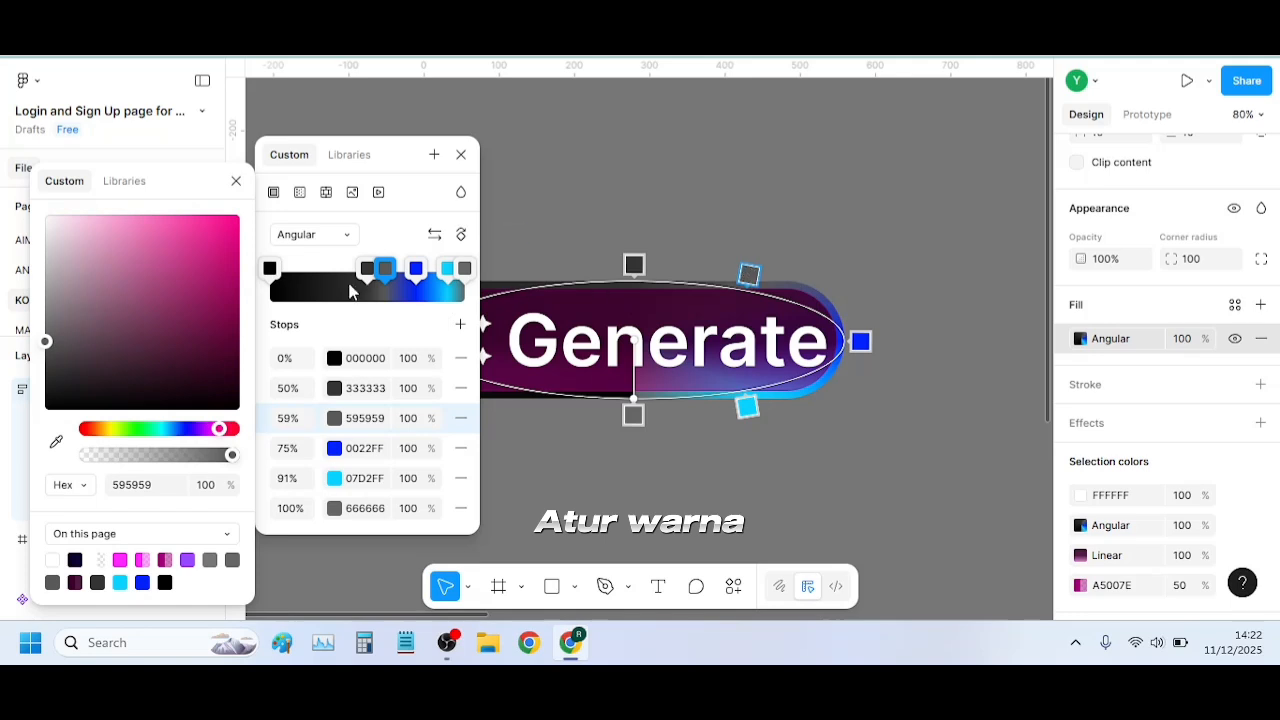
drag(47, 343, 244, 221)
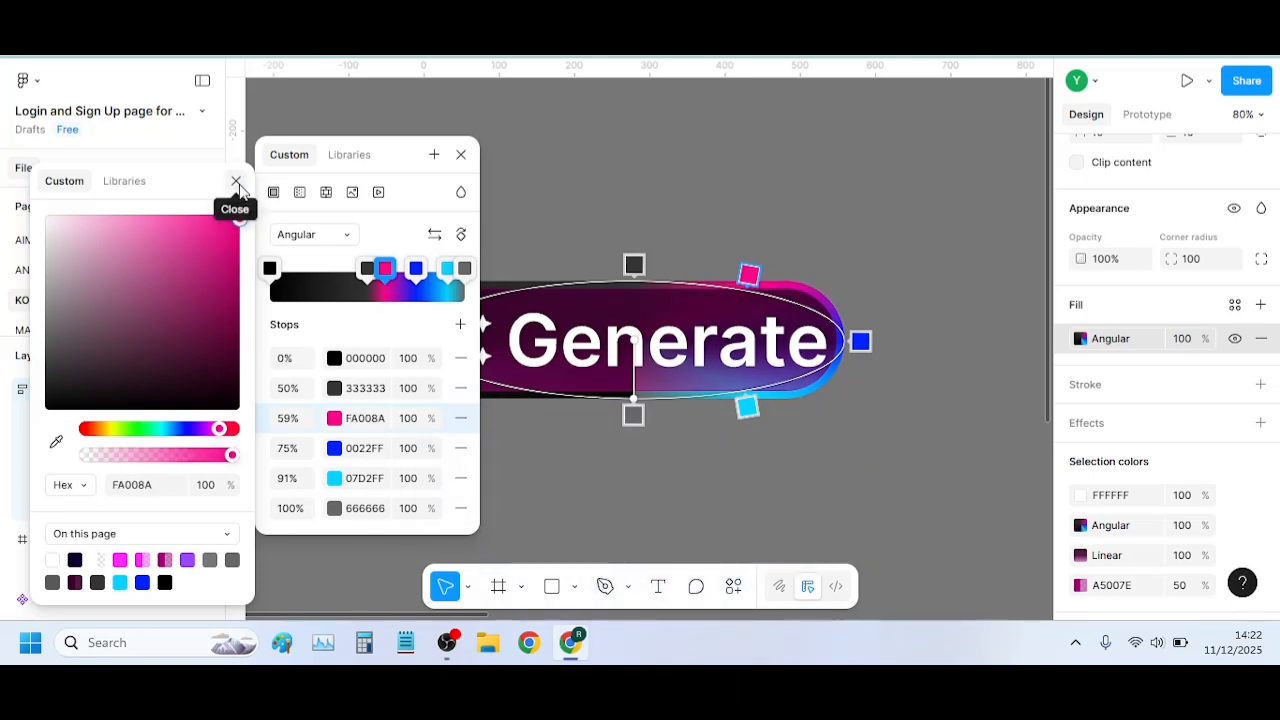
click(237, 183)
click(463, 156)
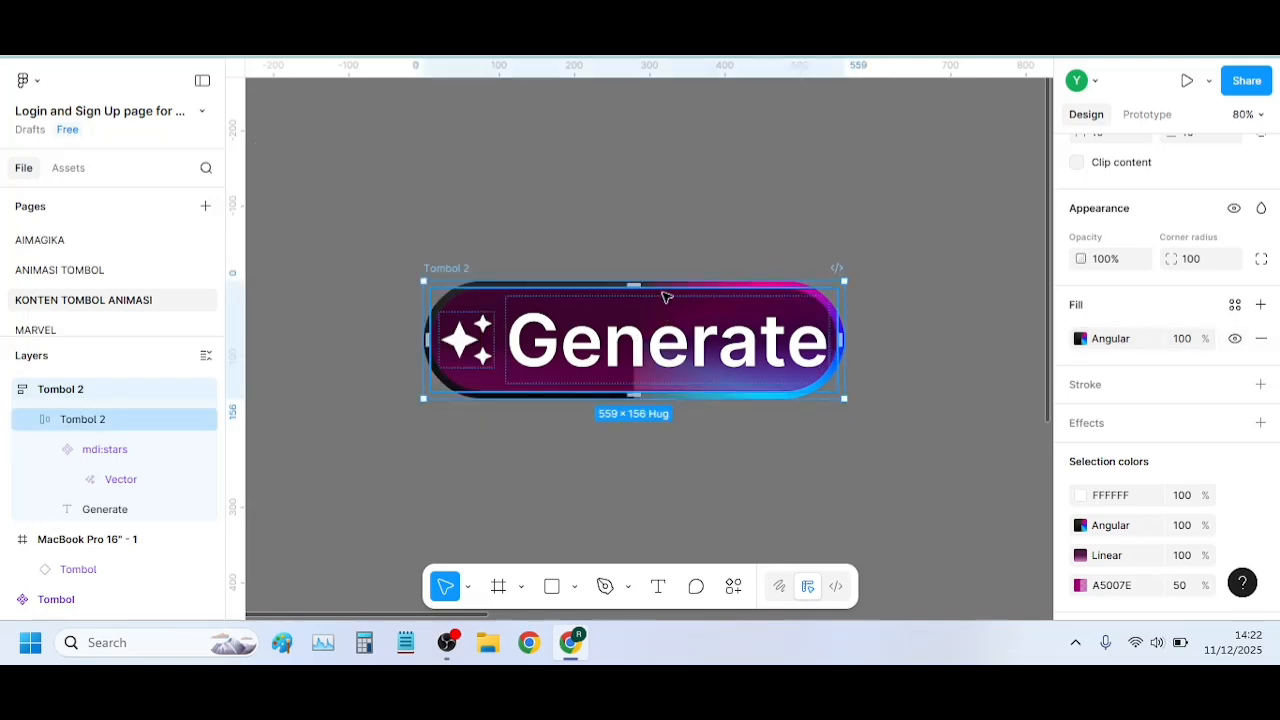
Reopen the outer Tombol 2 frame's angular fill and set its 50% stop to black 000000 at 80% opacity
click(667, 295)
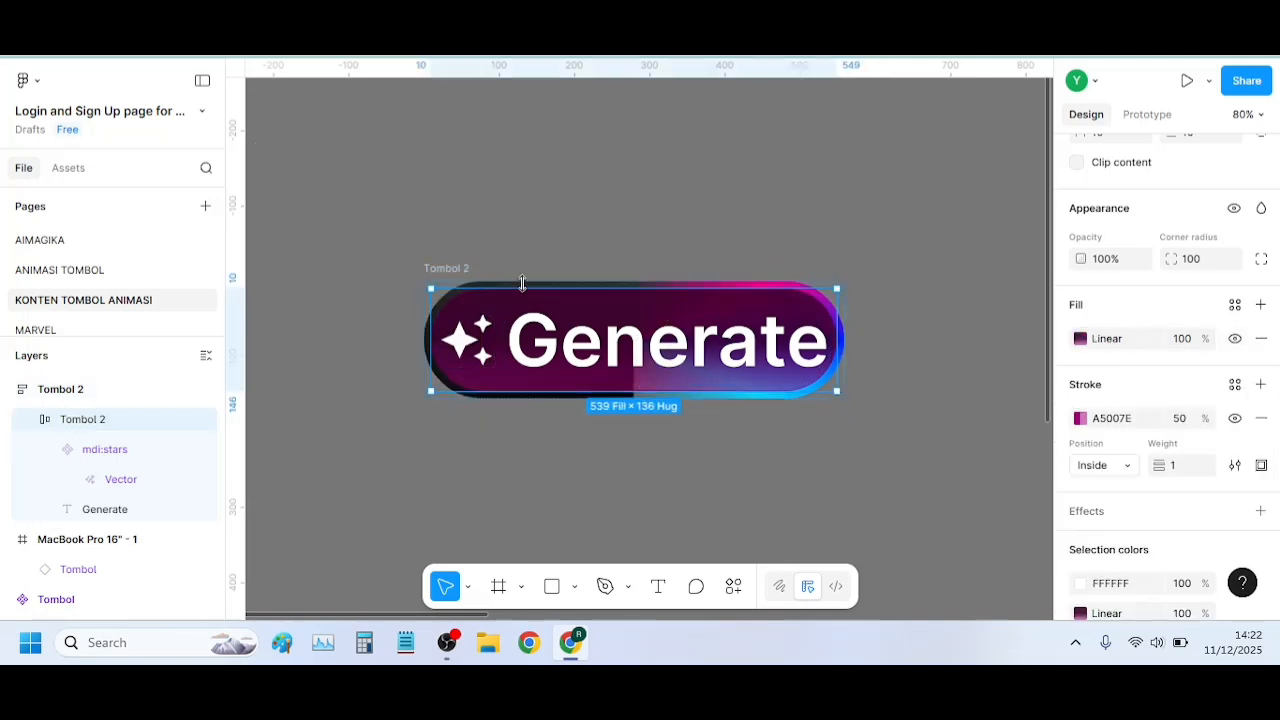
click(433, 267)
scroll(1140, 391, down, 2)
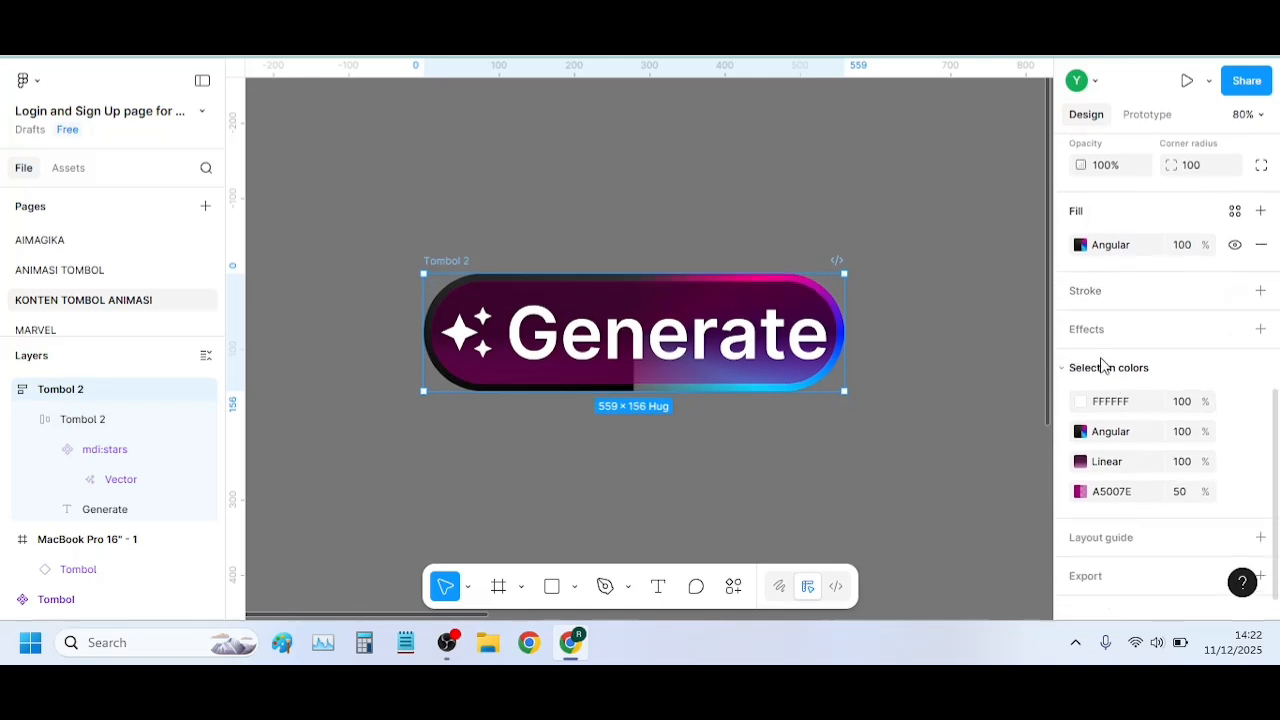
click(1080, 246)
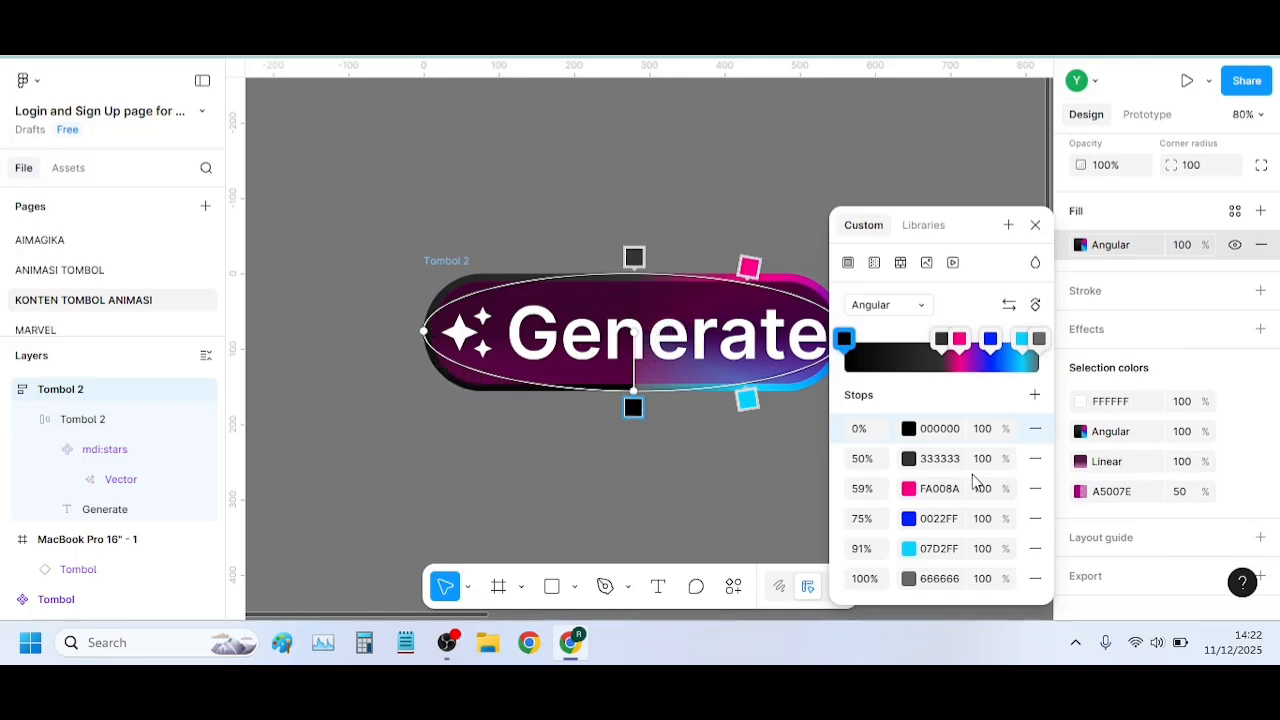
click(908, 460)
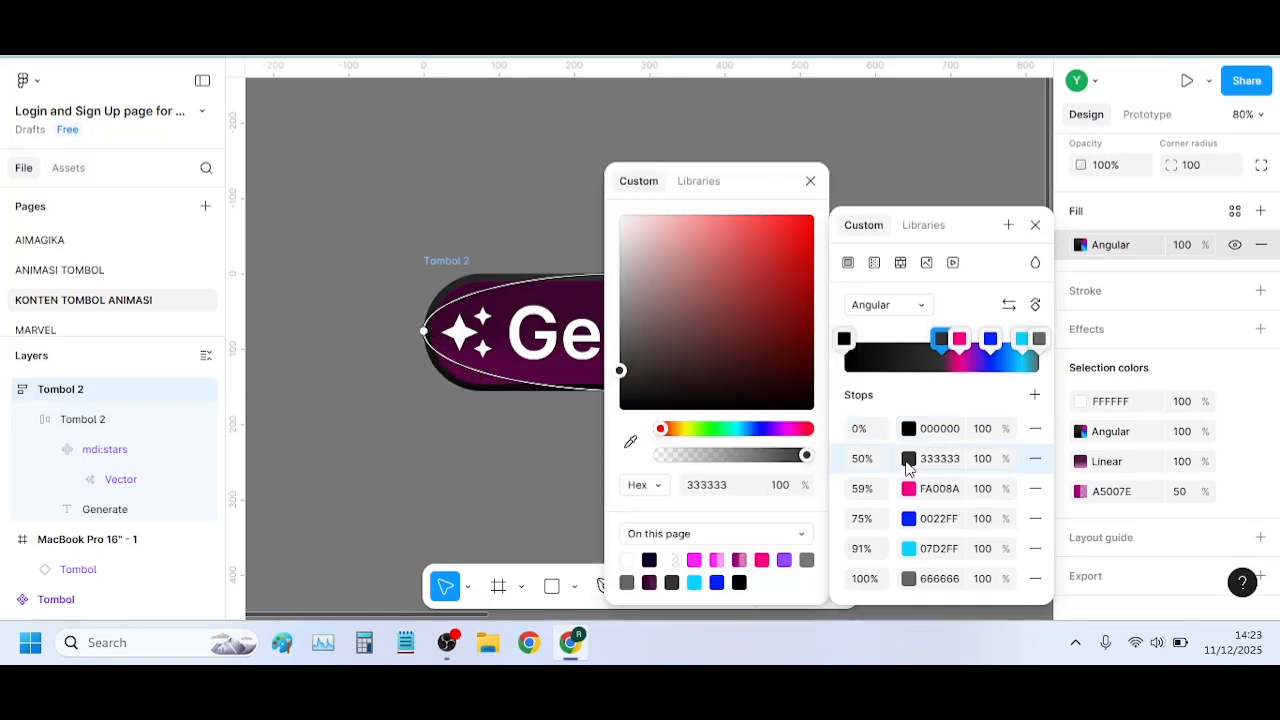
drag(697, 387, 523, 449)
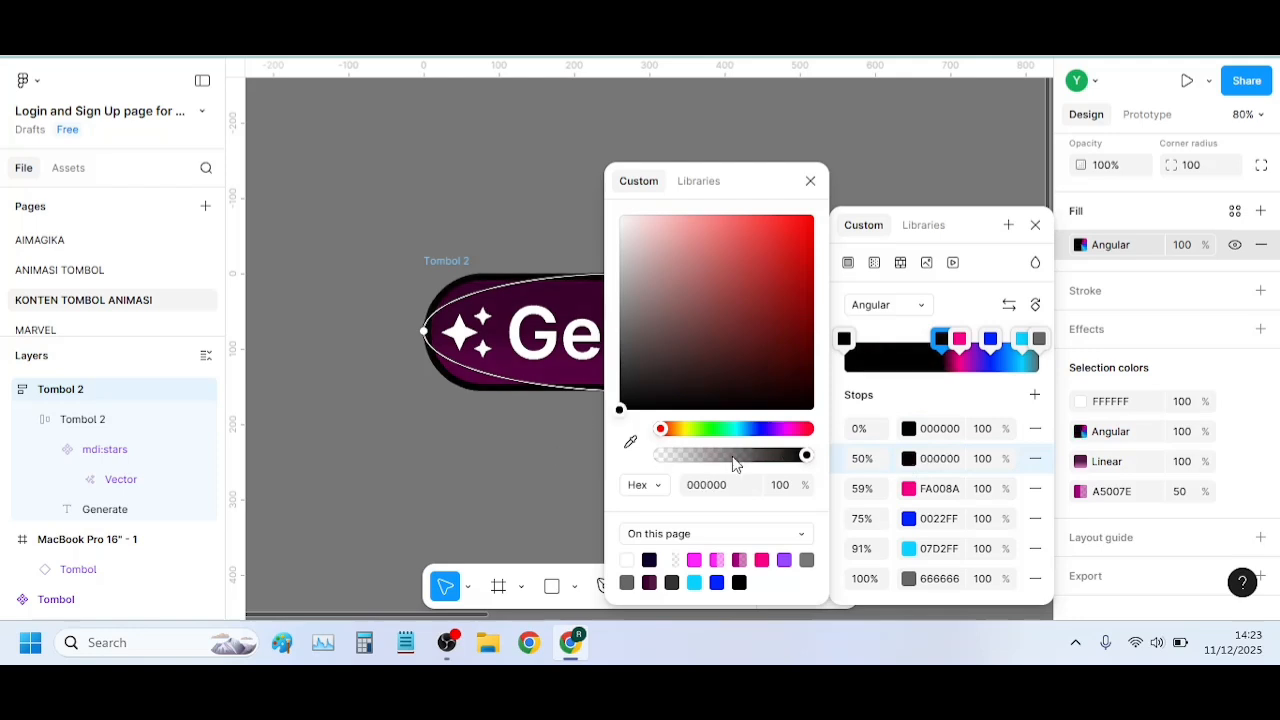
click(777, 485)
text(90)
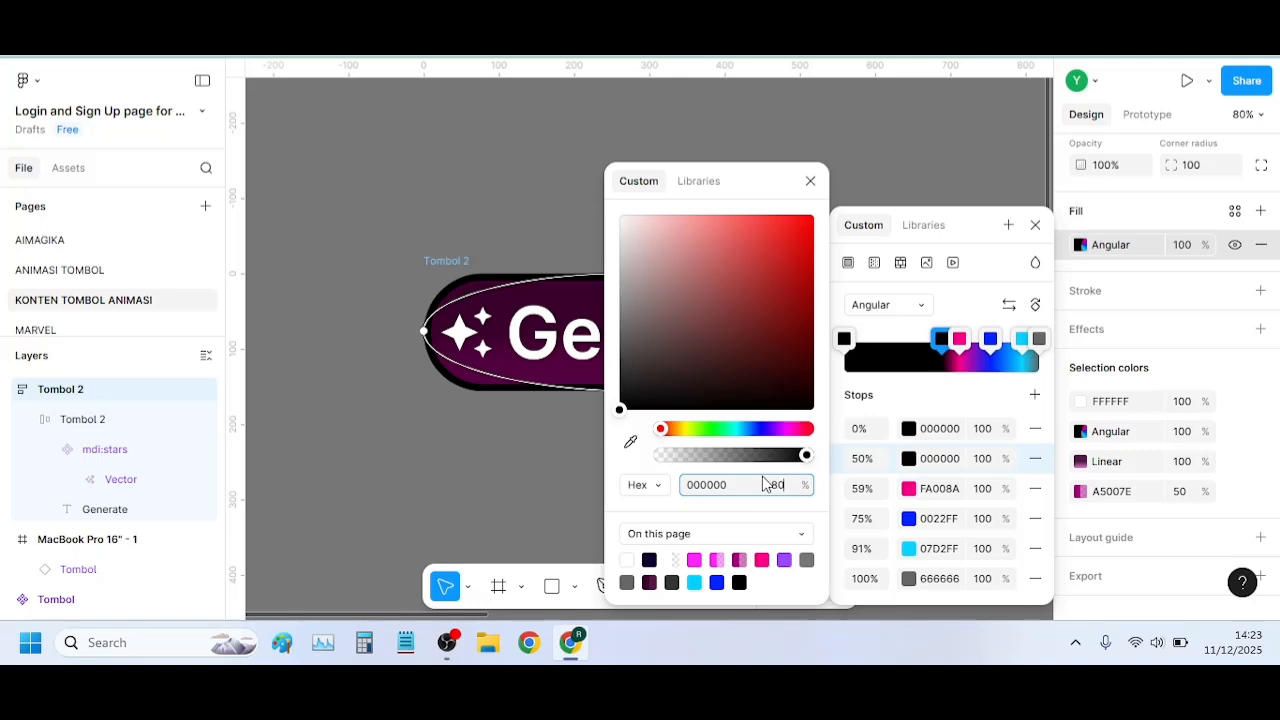
key(Return)
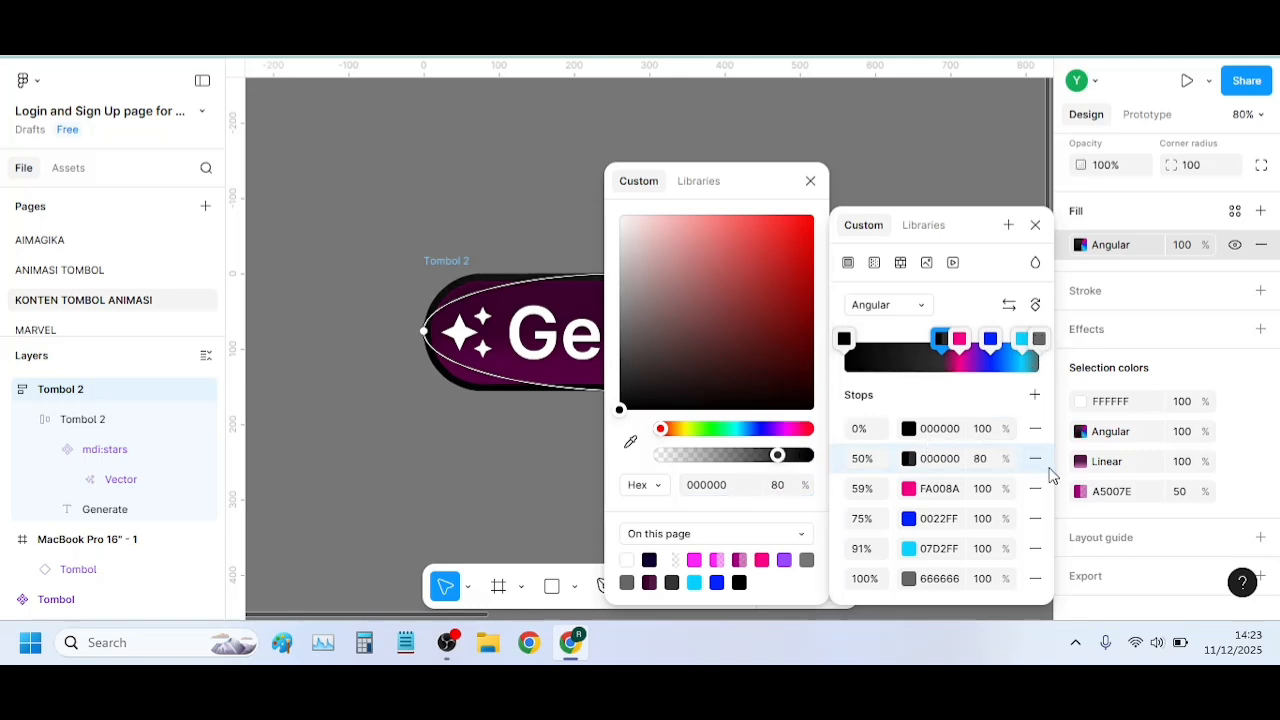
Delete the 50% stop from the outer frame's gradient and set the 0% black stop's opacity to 80%
click(1035, 458)
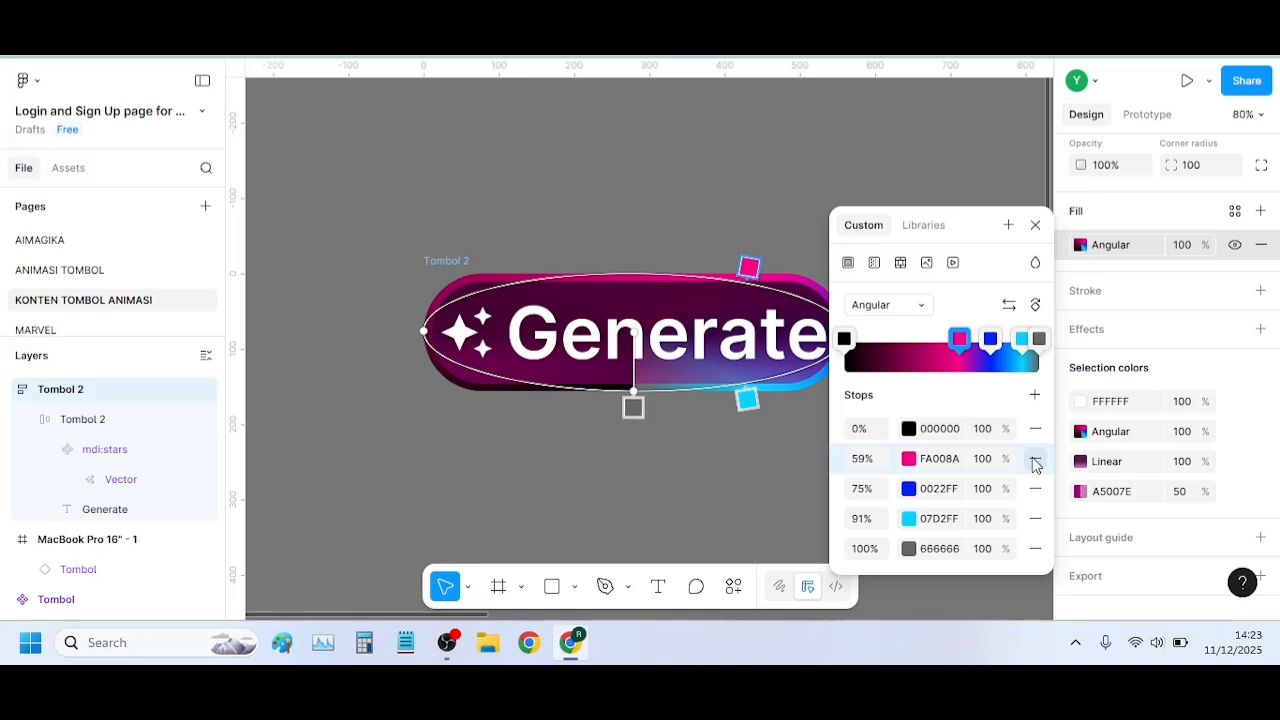
click(844, 339)
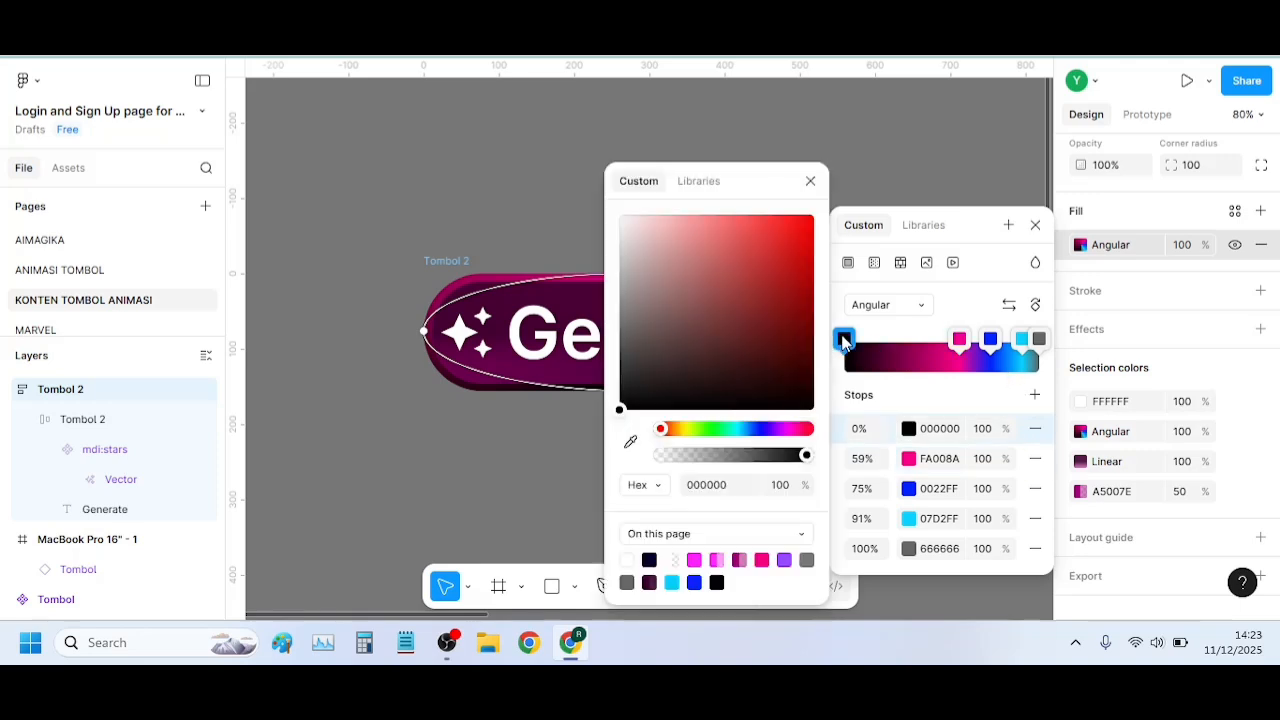
click(782, 486)
text(80)
key(Return)
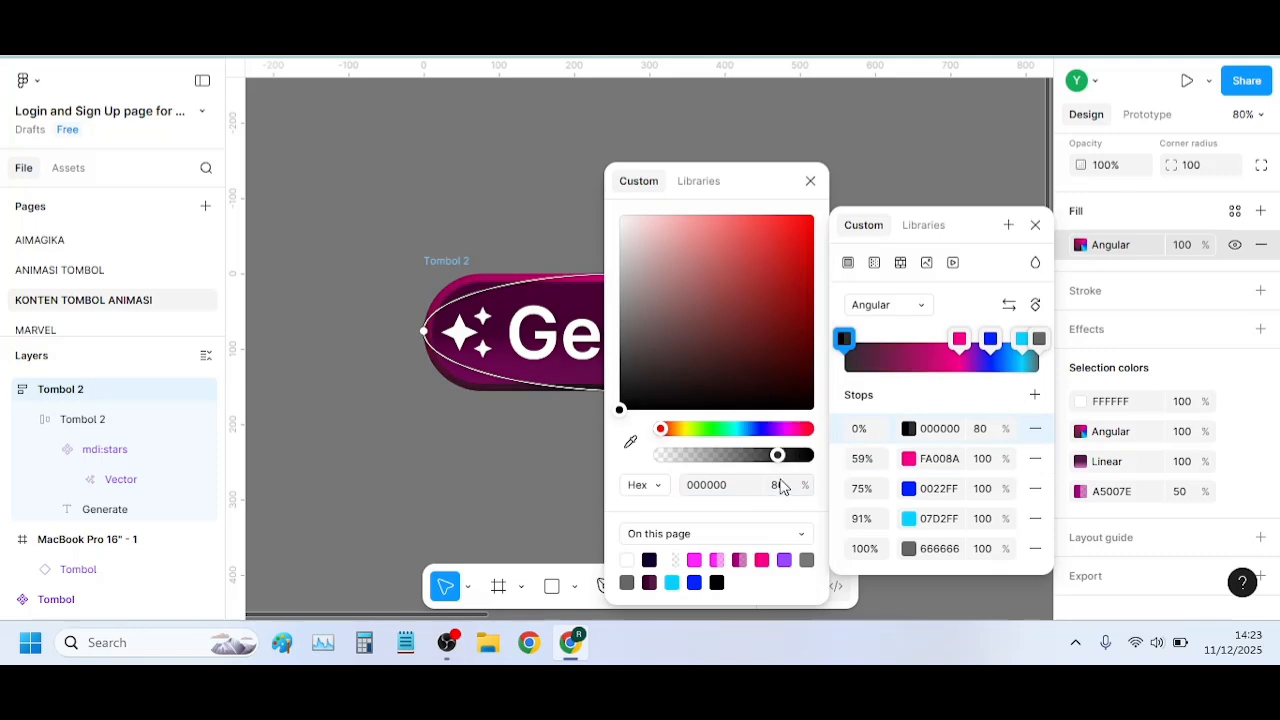
Set the 100% stop of the outer frame's gradient to black 000000 at 80% opacity
click(1039, 340)
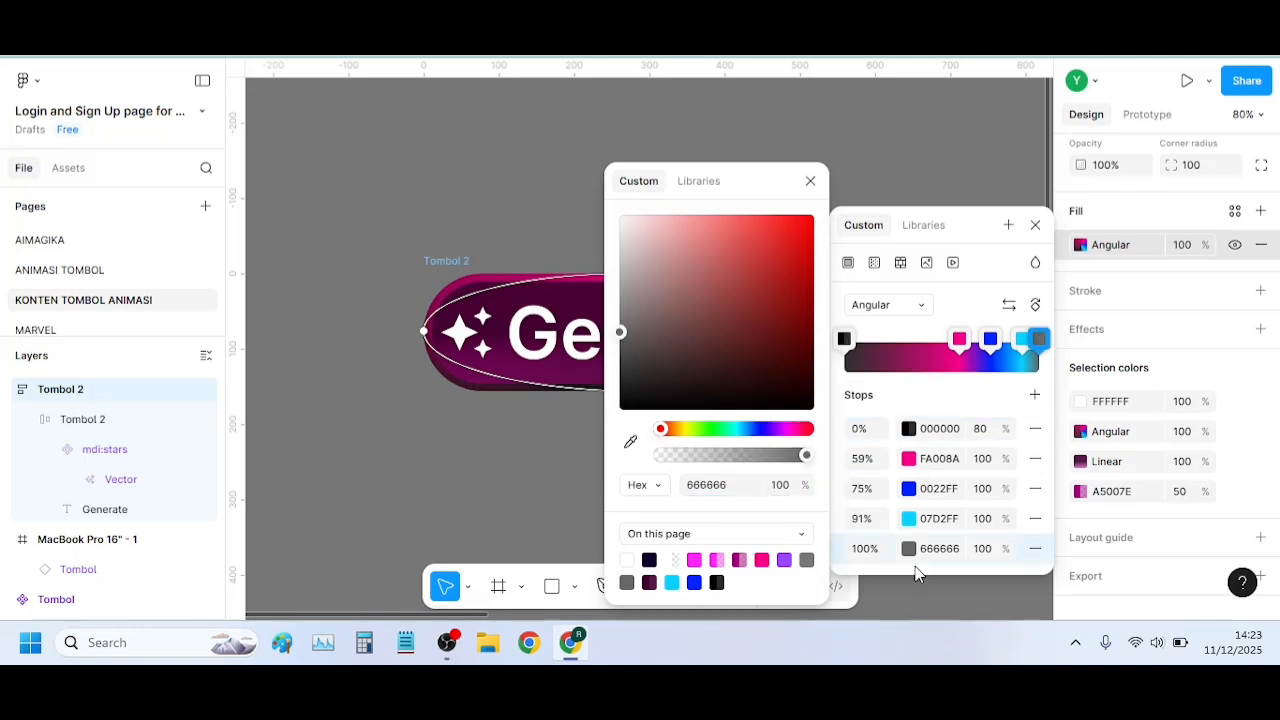
drag(624, 327, 605, 455)
click(778, 484)
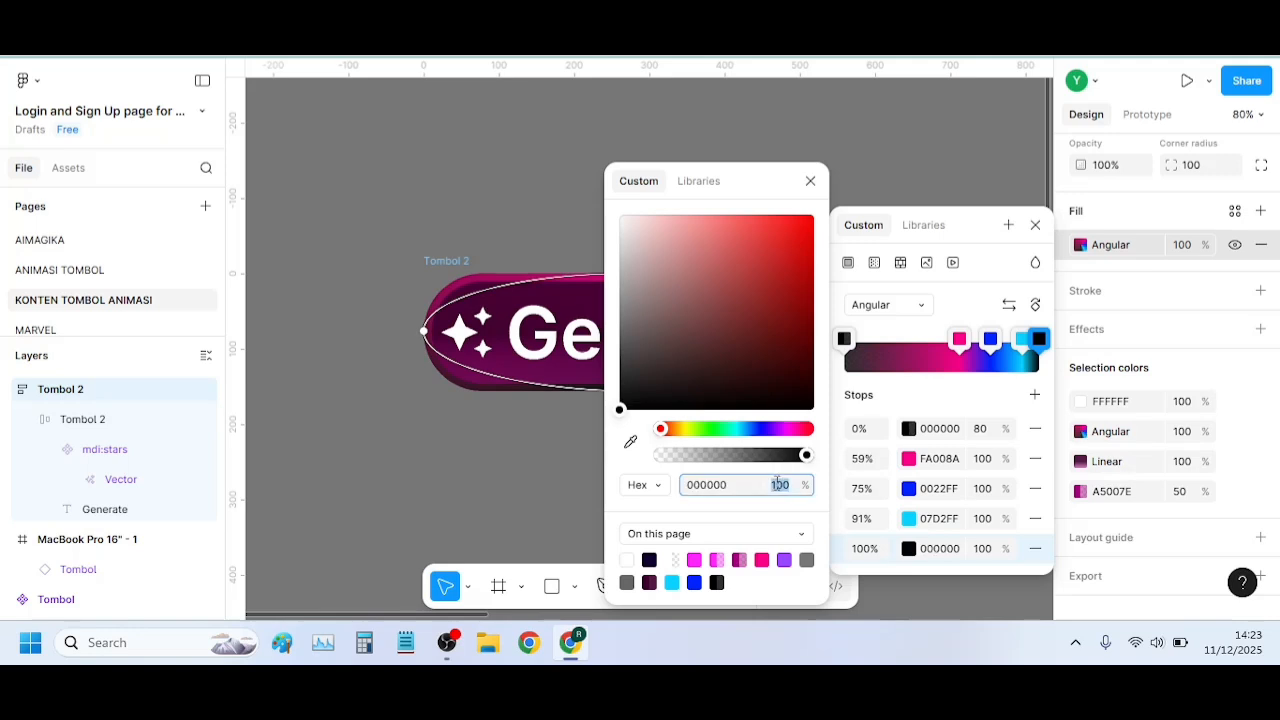
text(80)
key(Return)
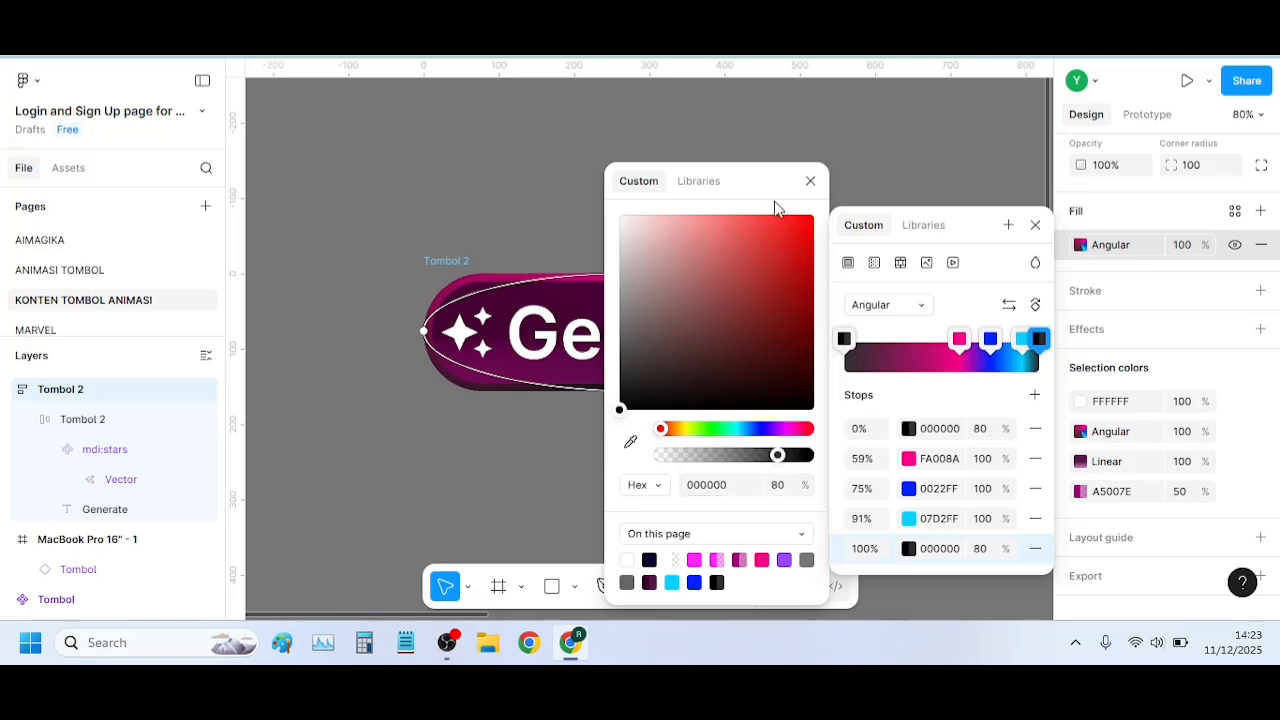
click(810, 181)
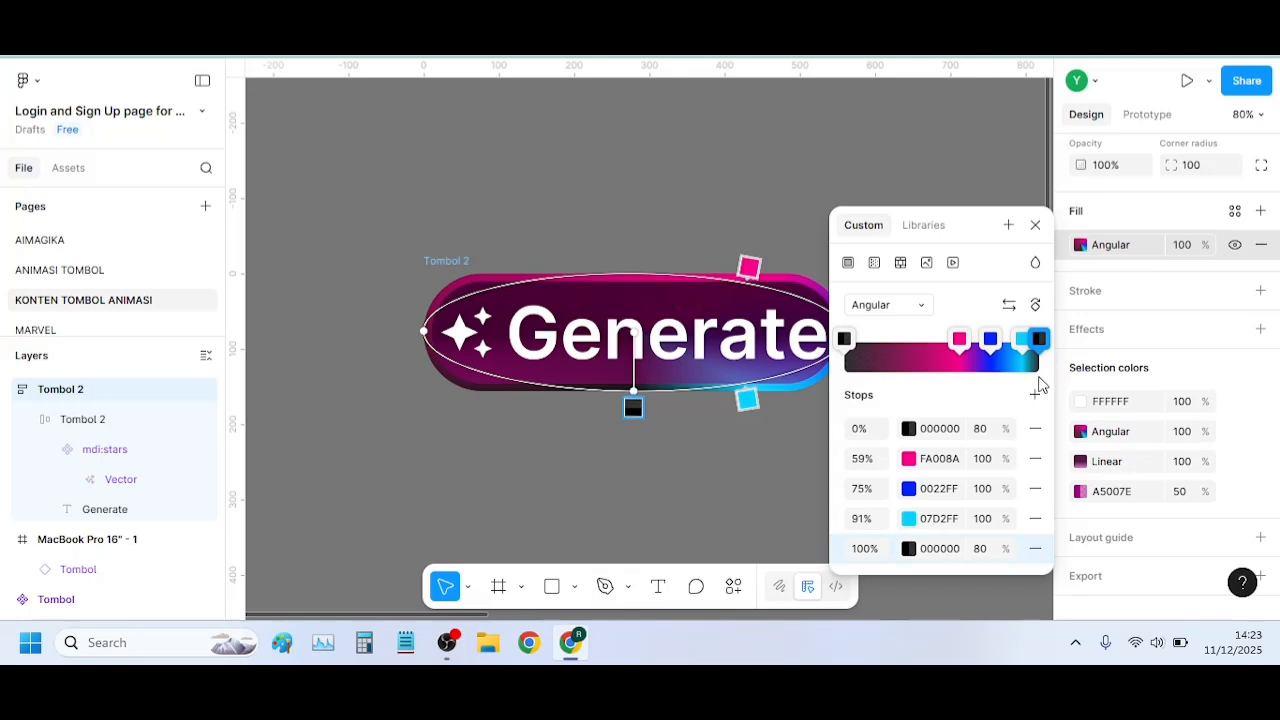
Add a new stop at 50% on the outer frame's gradient, colored black 000000 at 80% opacity, and close the fill settings
drag(968, 228, 1035, 161)
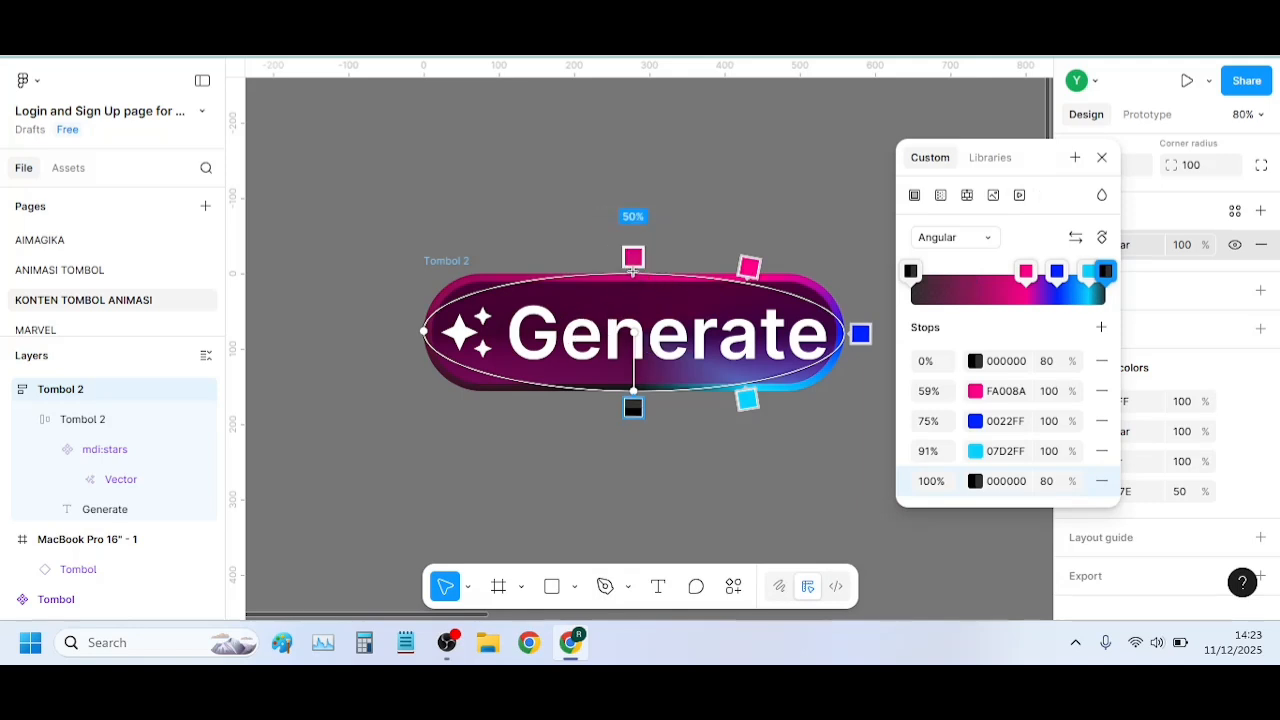
click(632, 270)
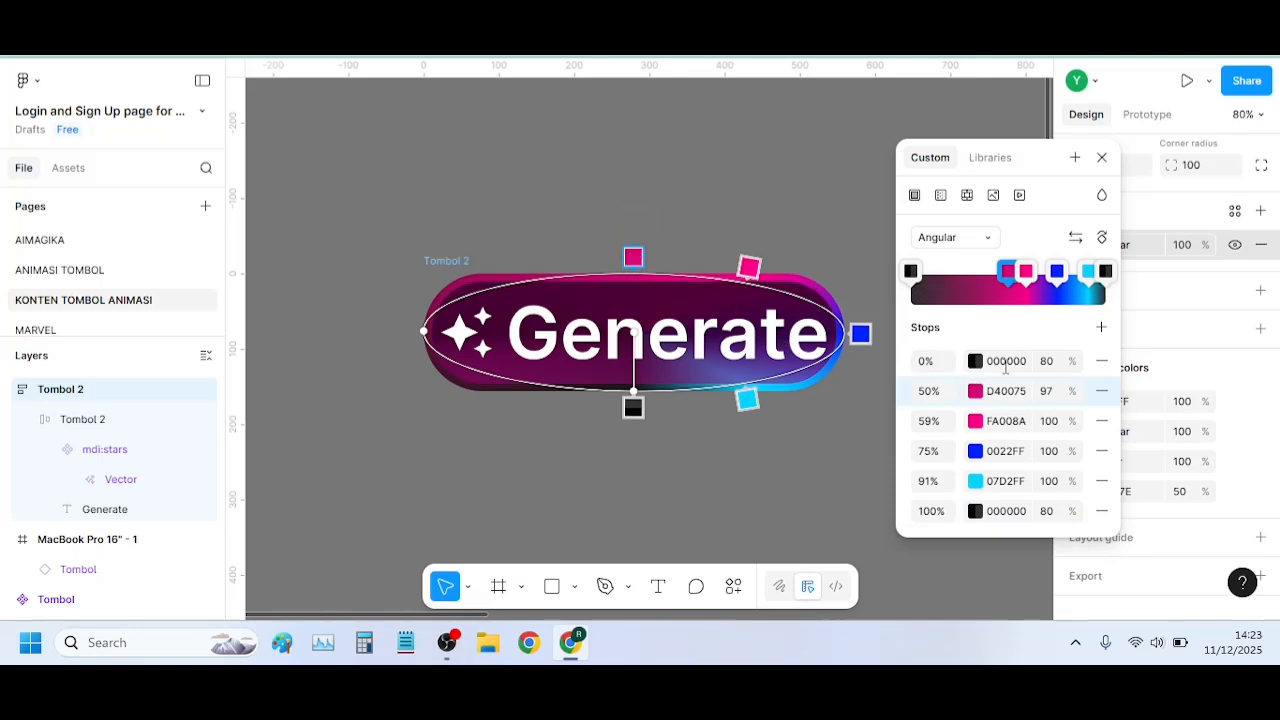
click(975, 392)
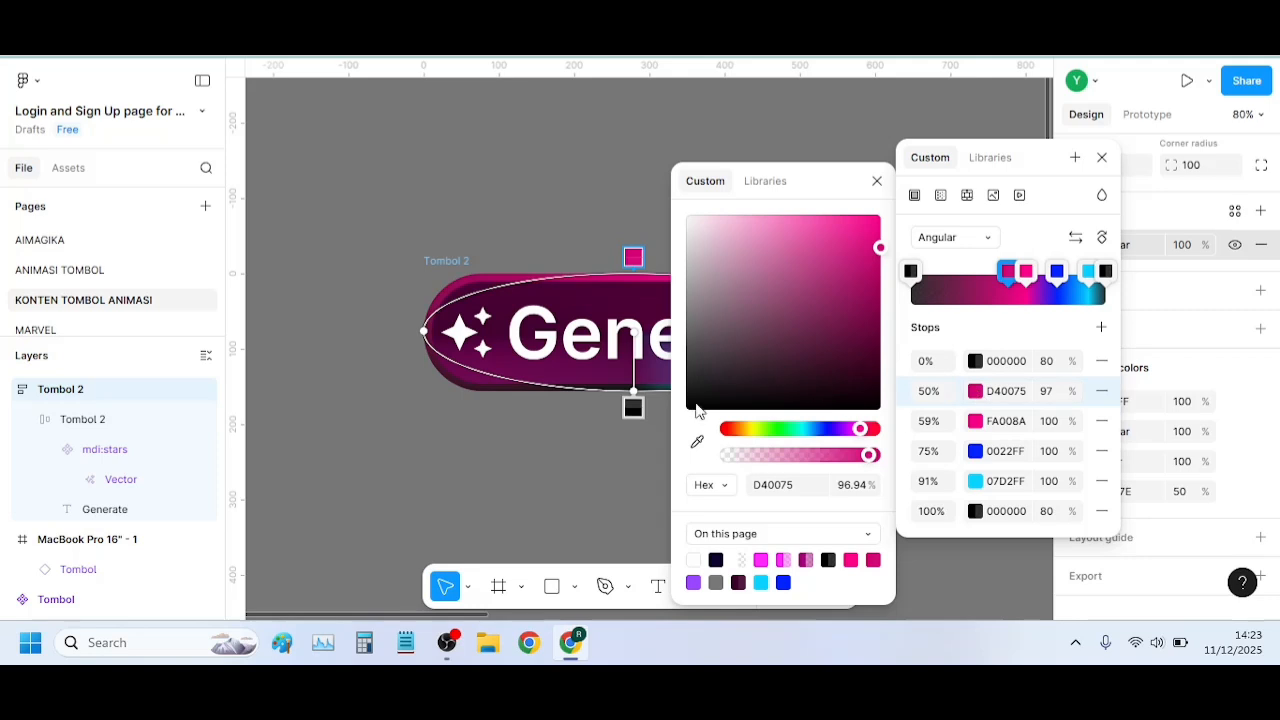
drag(697, 406, 742, 362)
drag(652, 454, 625, 473)
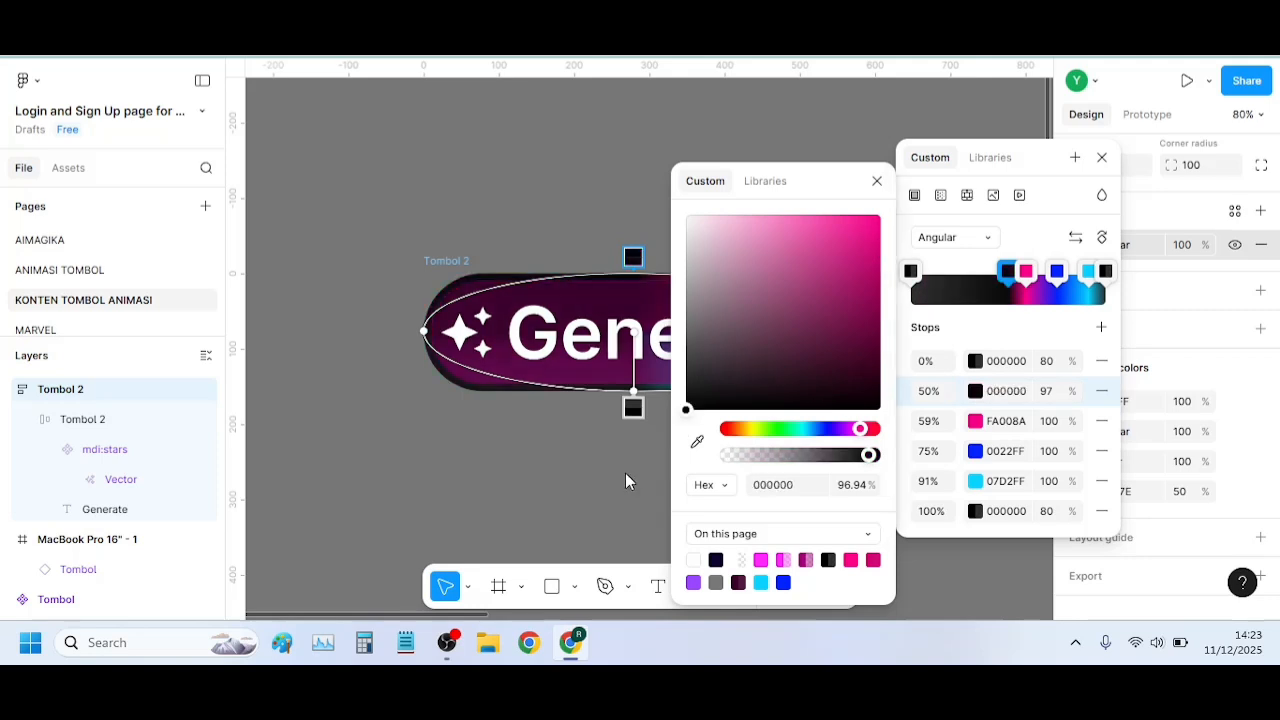
click(877, 186)
click(1047, 394)
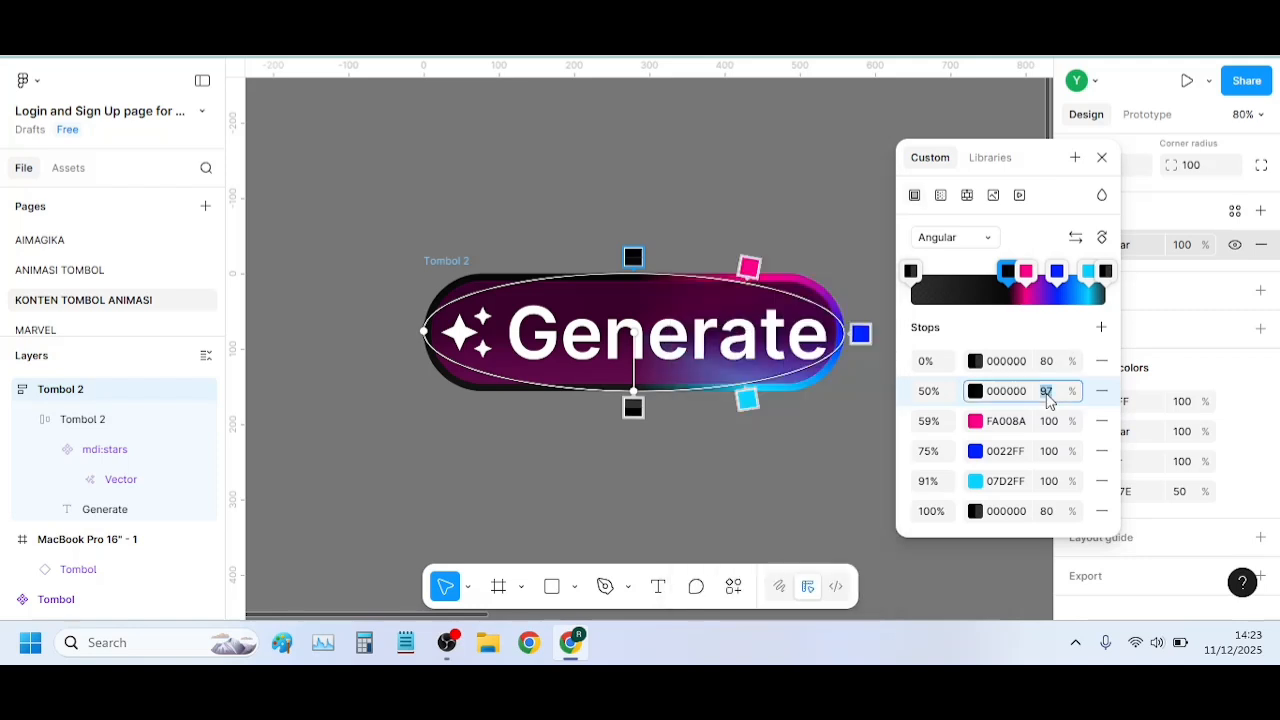
text(80)
key(Return)
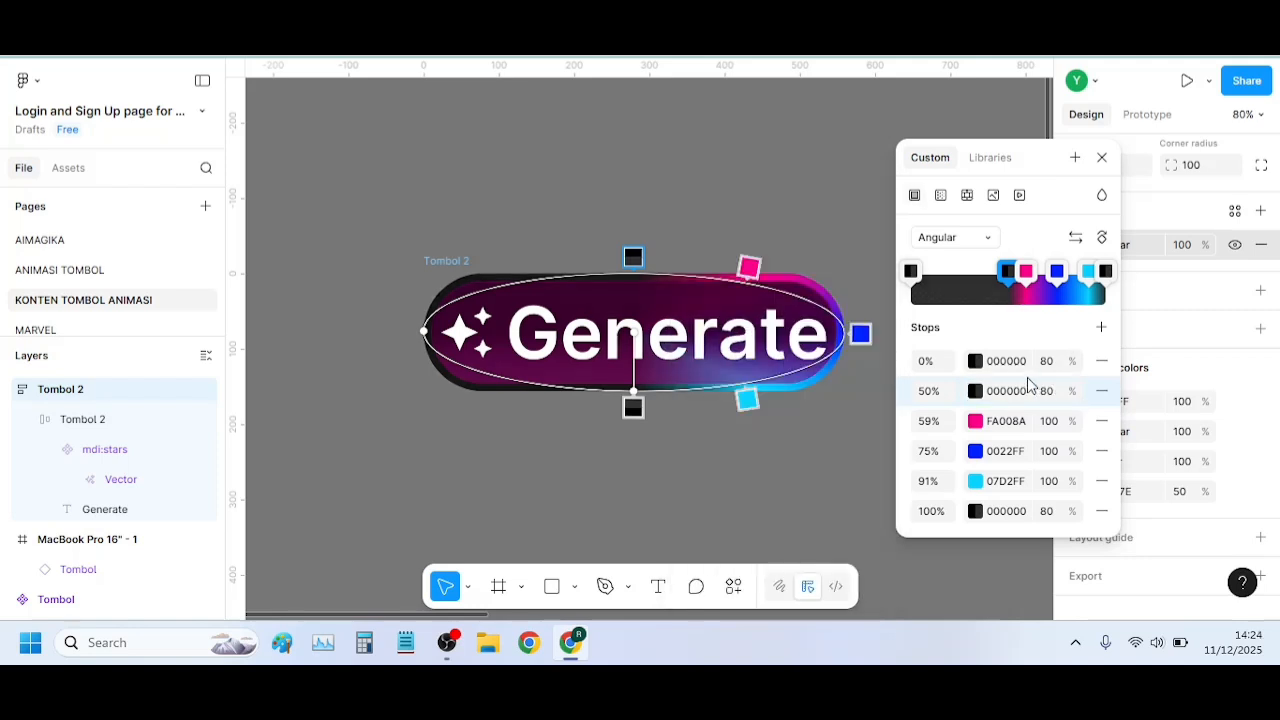
click(1102, 157)
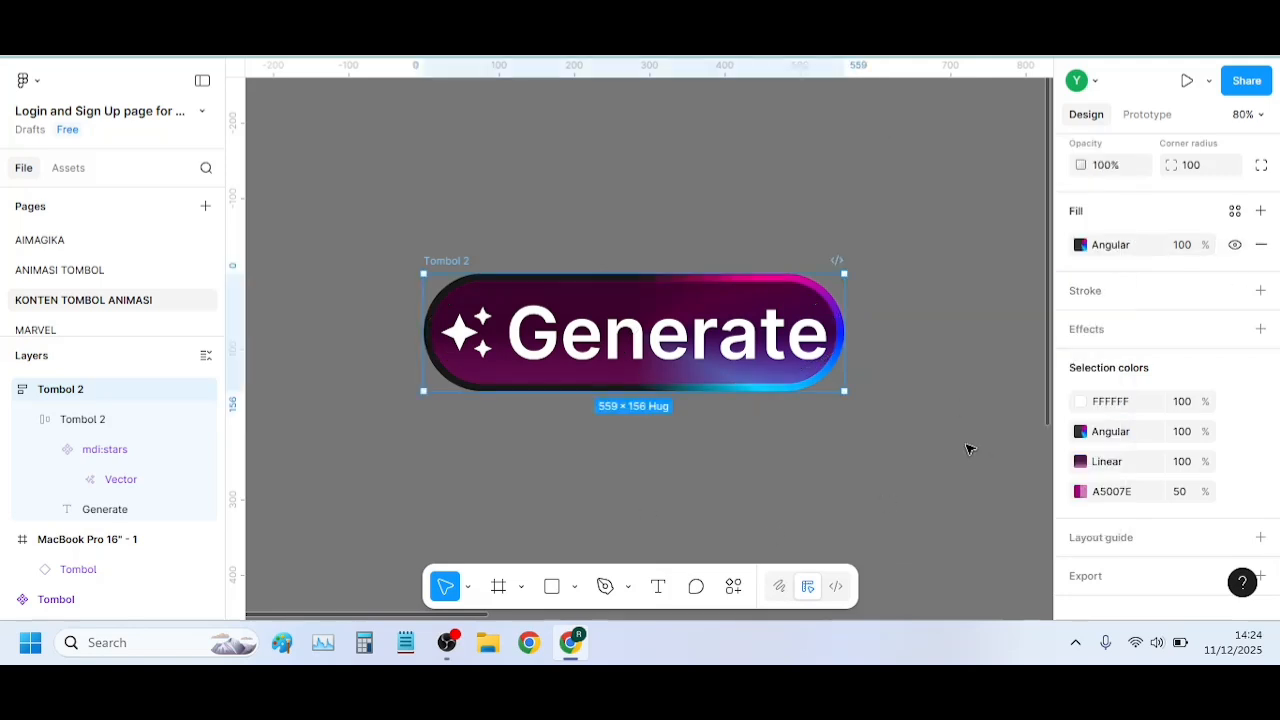
scroll(968, 440, down, 3)
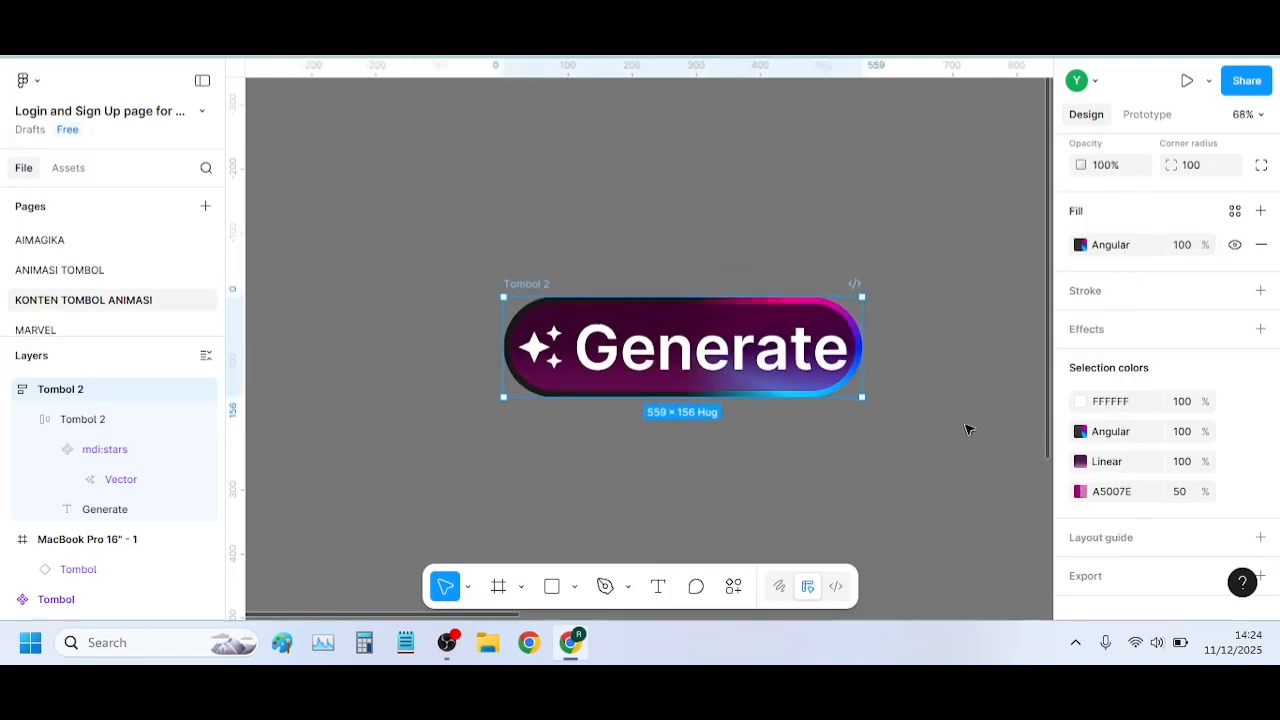
Make the outer Tombol 2 frame a component with a second variant, and delete the separate mdi:stars component beside it
scroll(968, 427, right, 1)
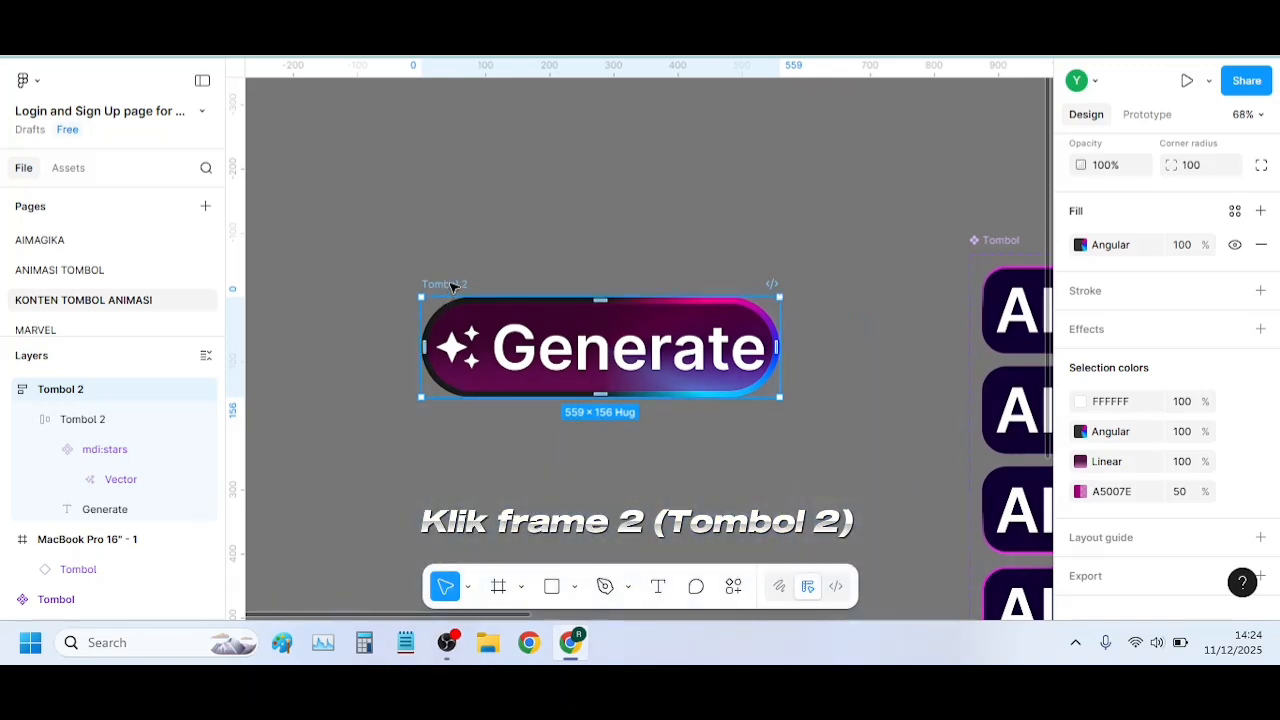
scroll(1236, 152, up, 5)
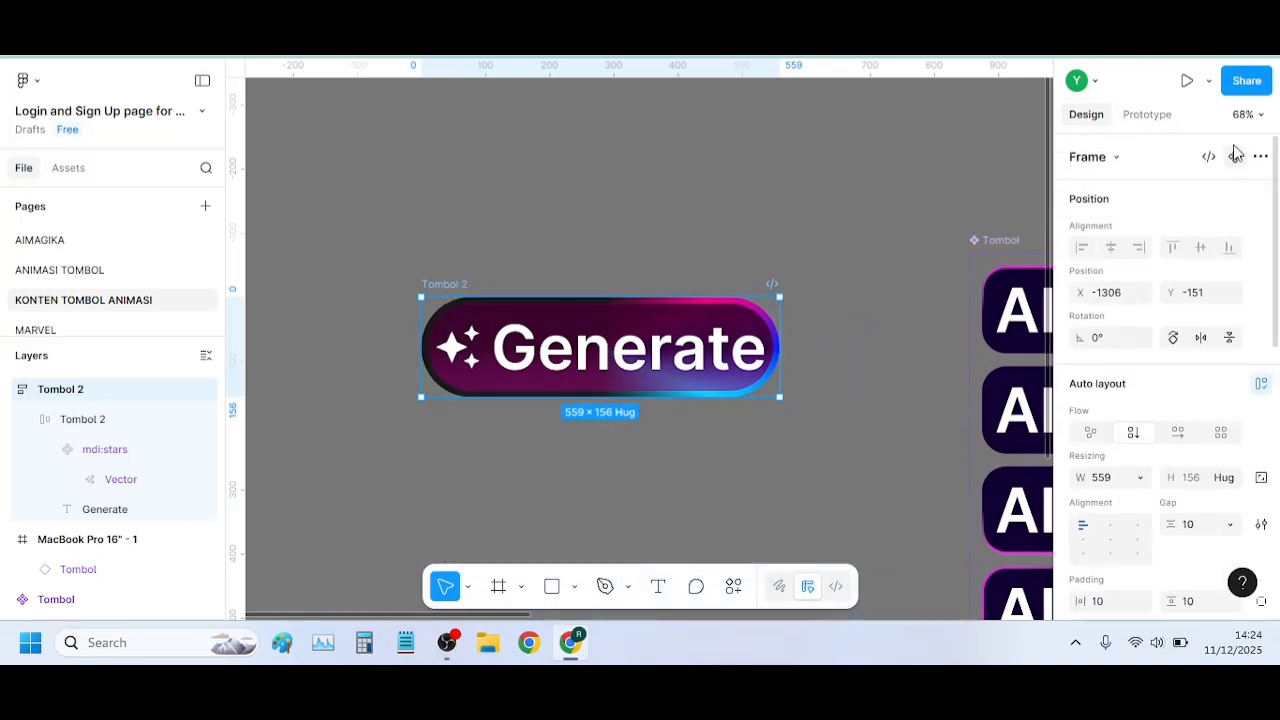
click(1236, 157)
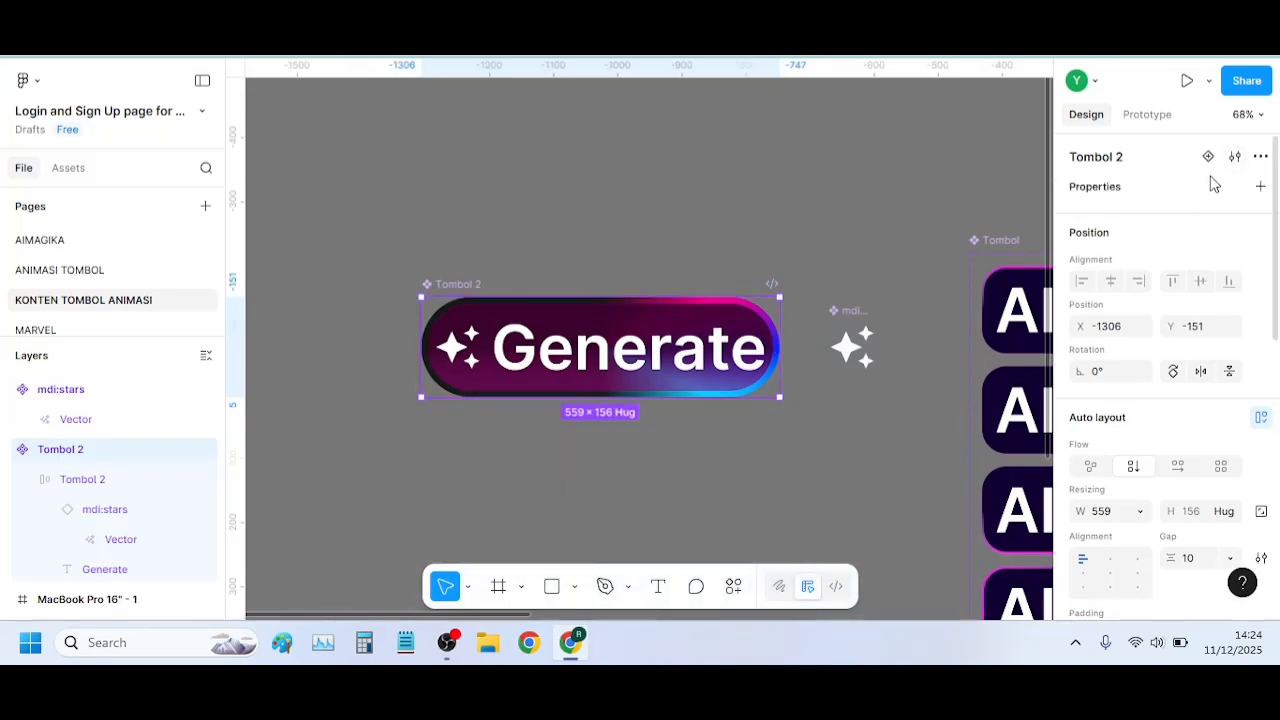
click(1208, 157)
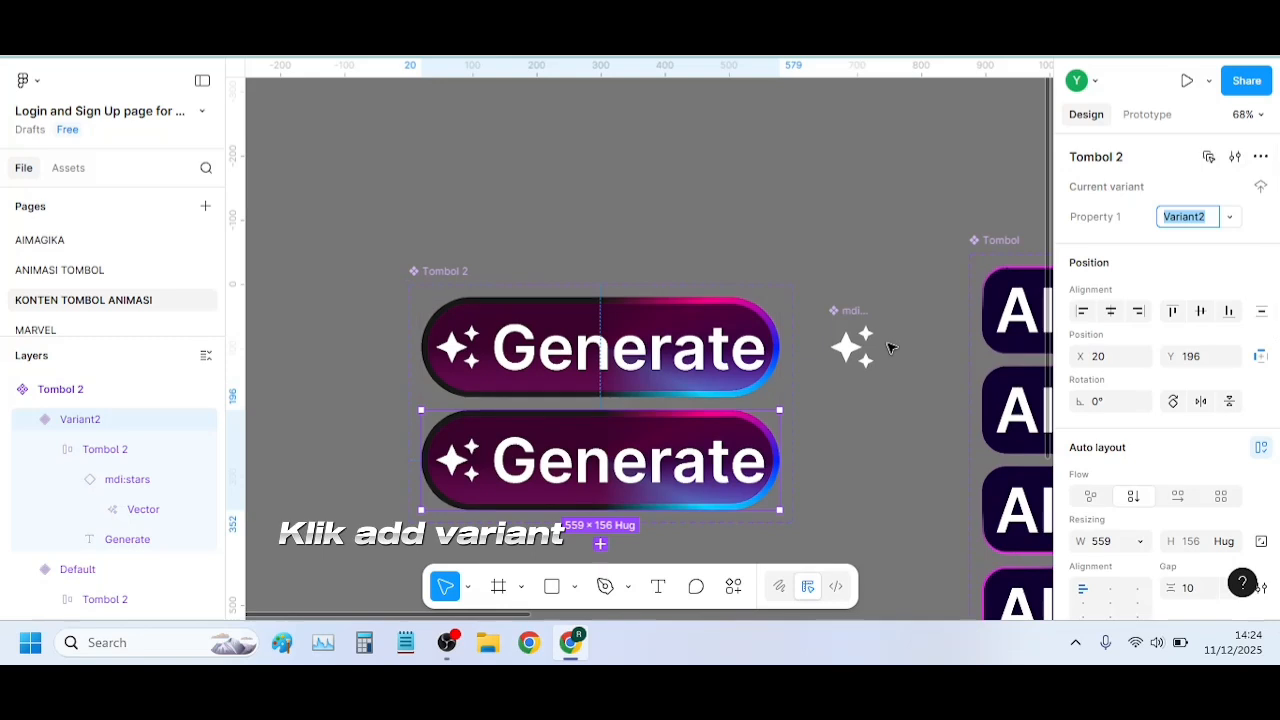
click(848, 357)
key(Delete)
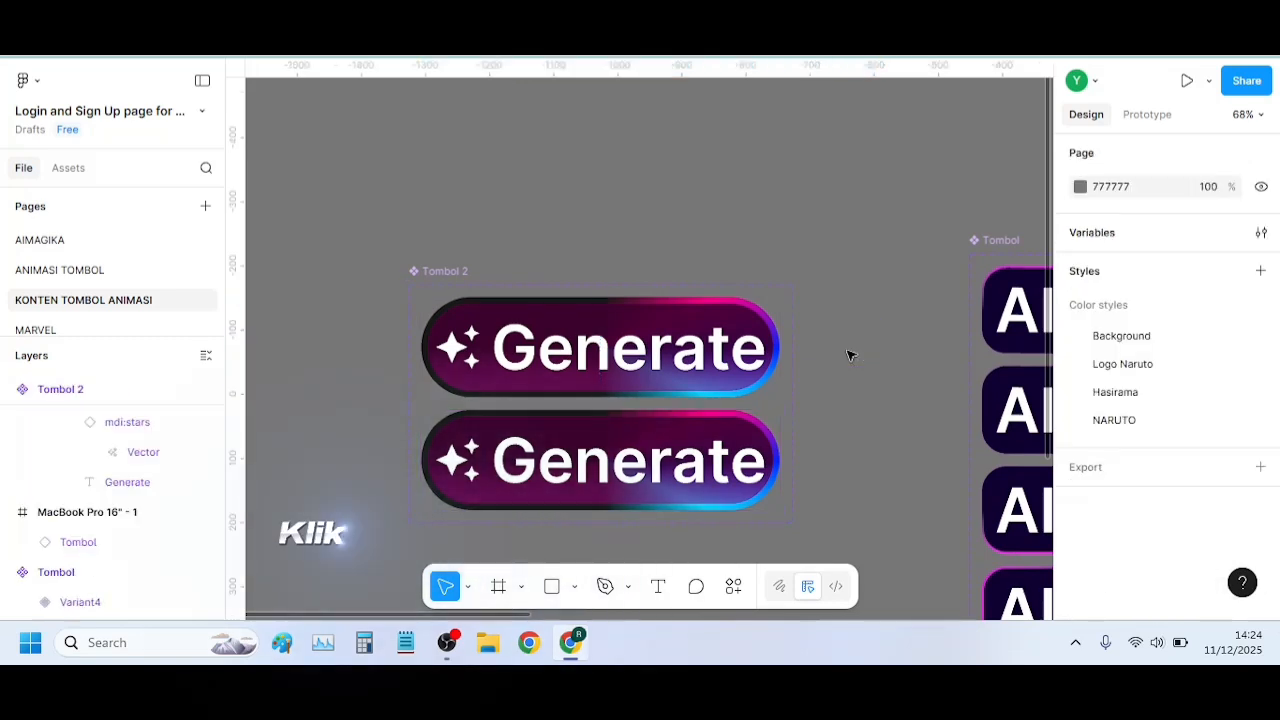
click(668, 368)
click(1140, 116)
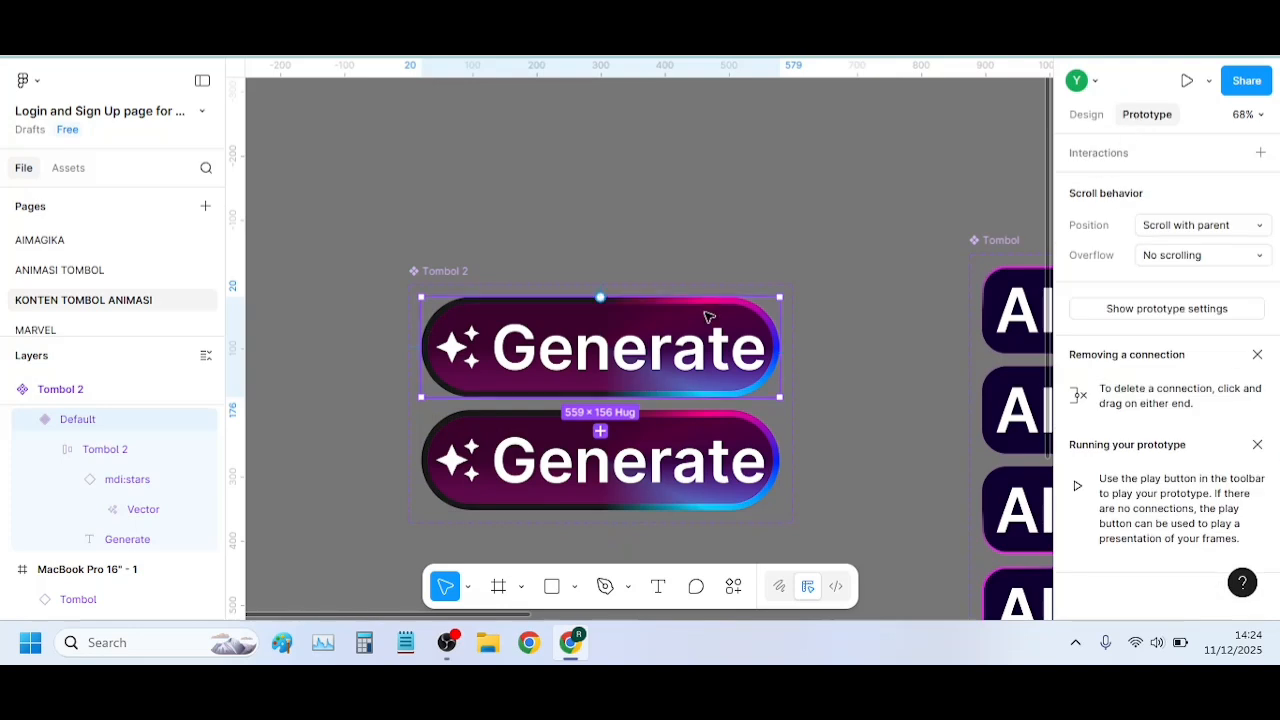
mouse_move(600, 397)
mouse_down()
mouse_move(603, 420)
mouse_move(603, 372)
mouse_up()
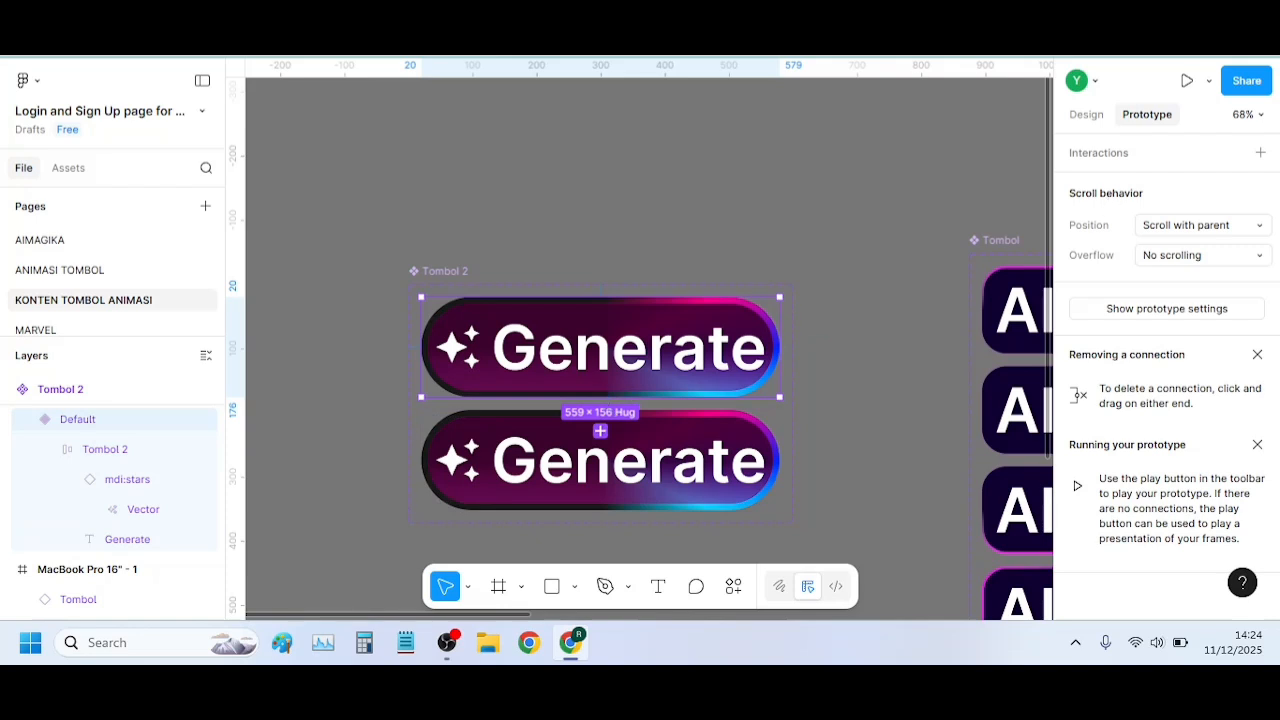
click(1087, 116)
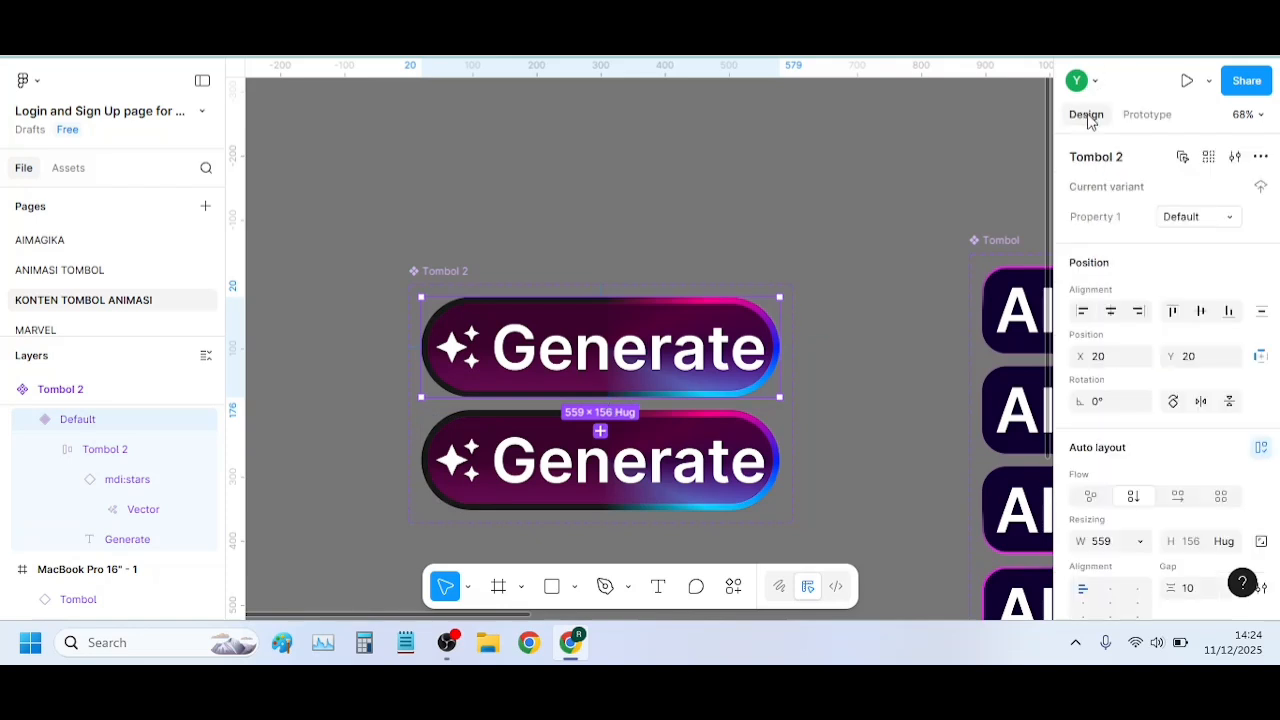
Open Variant2's angular fill and rotate its gradient by 90°
click(480, 422)
scroll(1104, 364, down, 1)
scroll(1104, 364, down, 5)
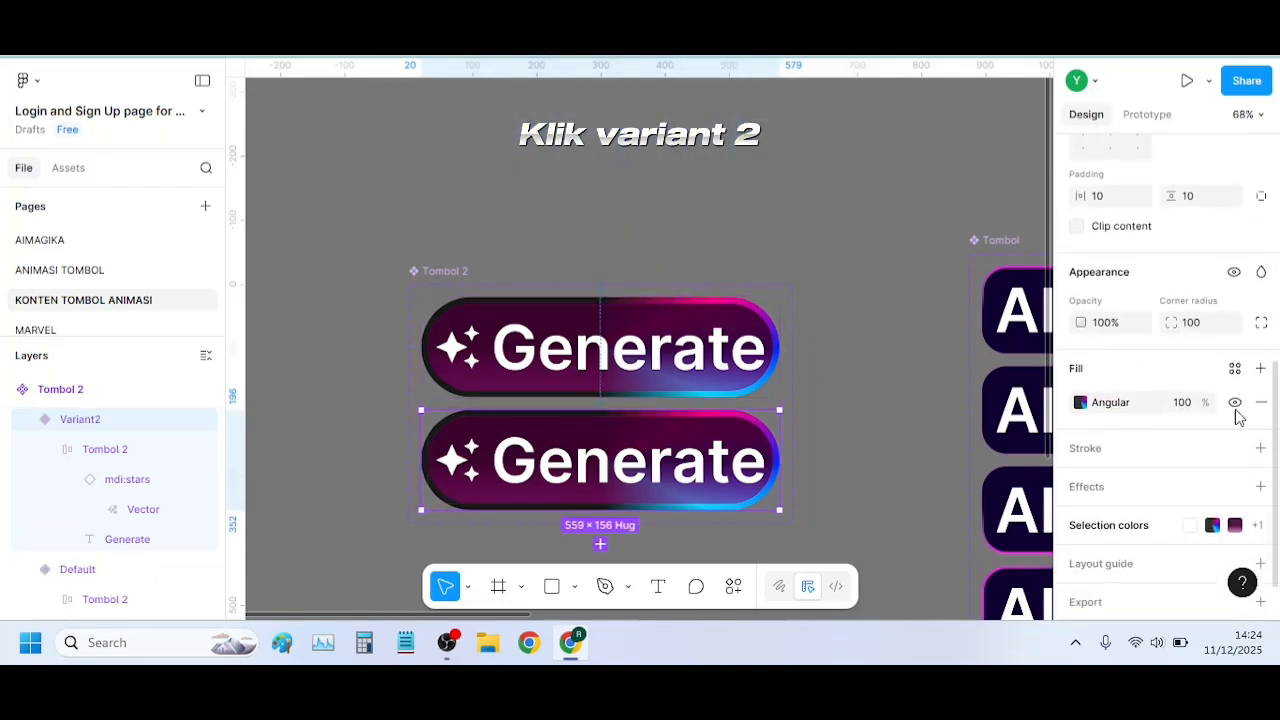
click(1081, 403)
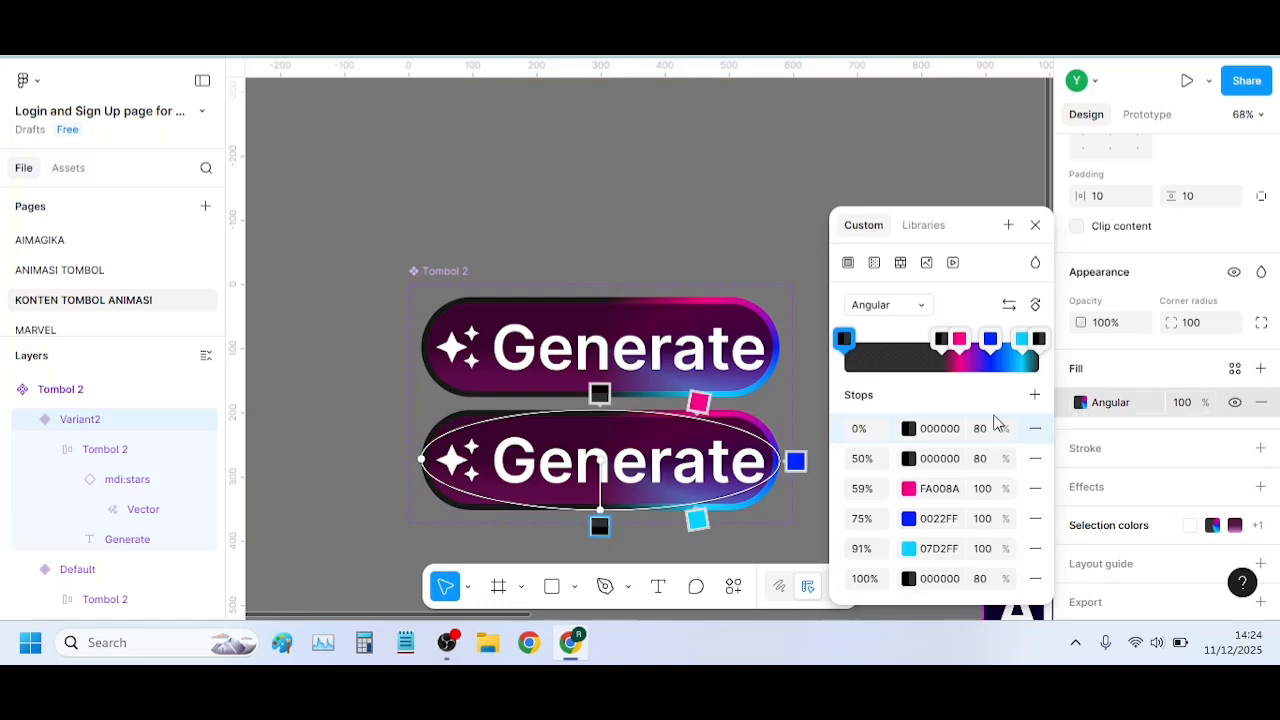
click(1035, 305)
Widen Variant2's rotated gradient ellipse horizontally to the full width of the button
scroll(630, 410, down, 5)
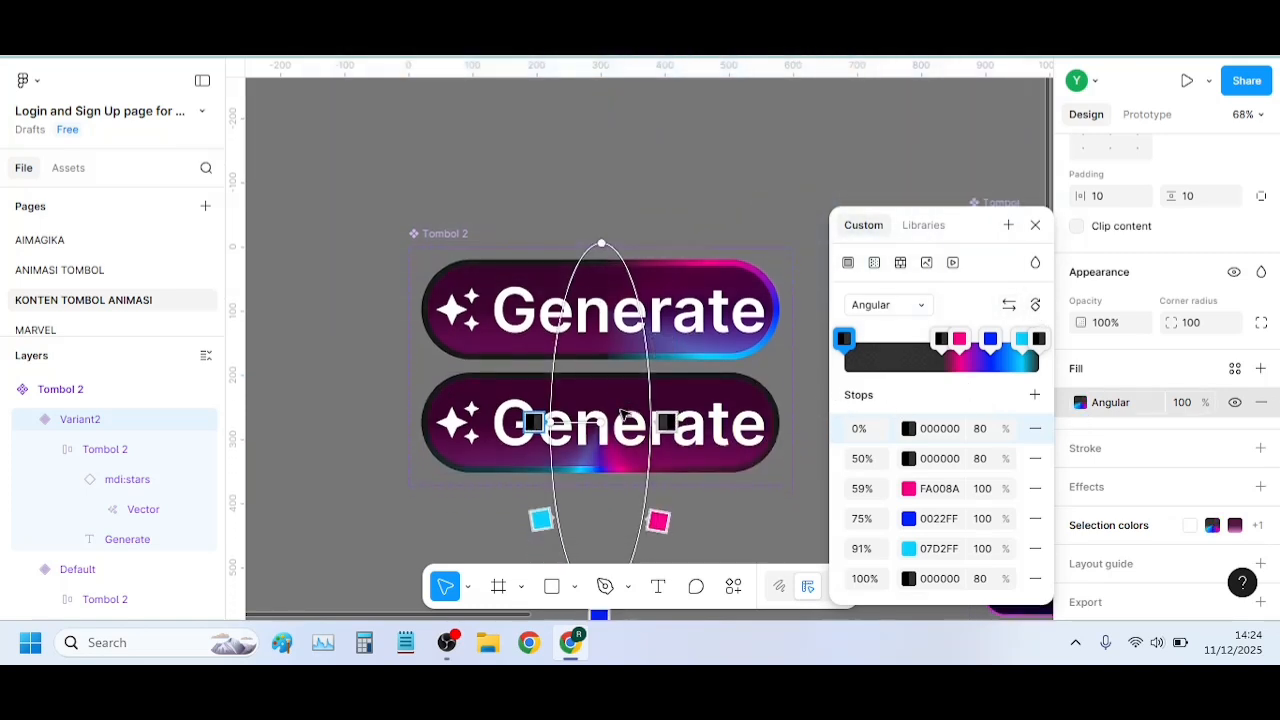
scroll(649, 352, up, 1)
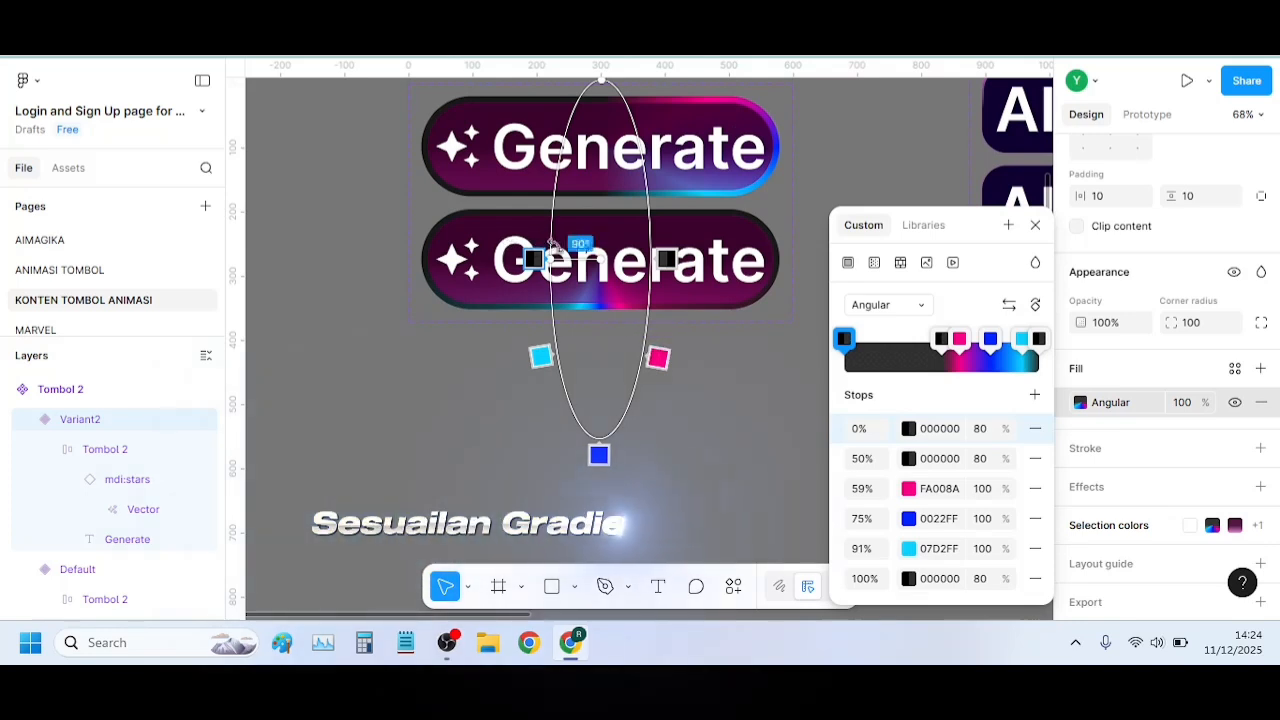
drag(551, 260, 404, 259)
Shrink Variant2's gradient ellipse vertically to the button's height and close the fill settings
scroll(728, 243, down, 6)
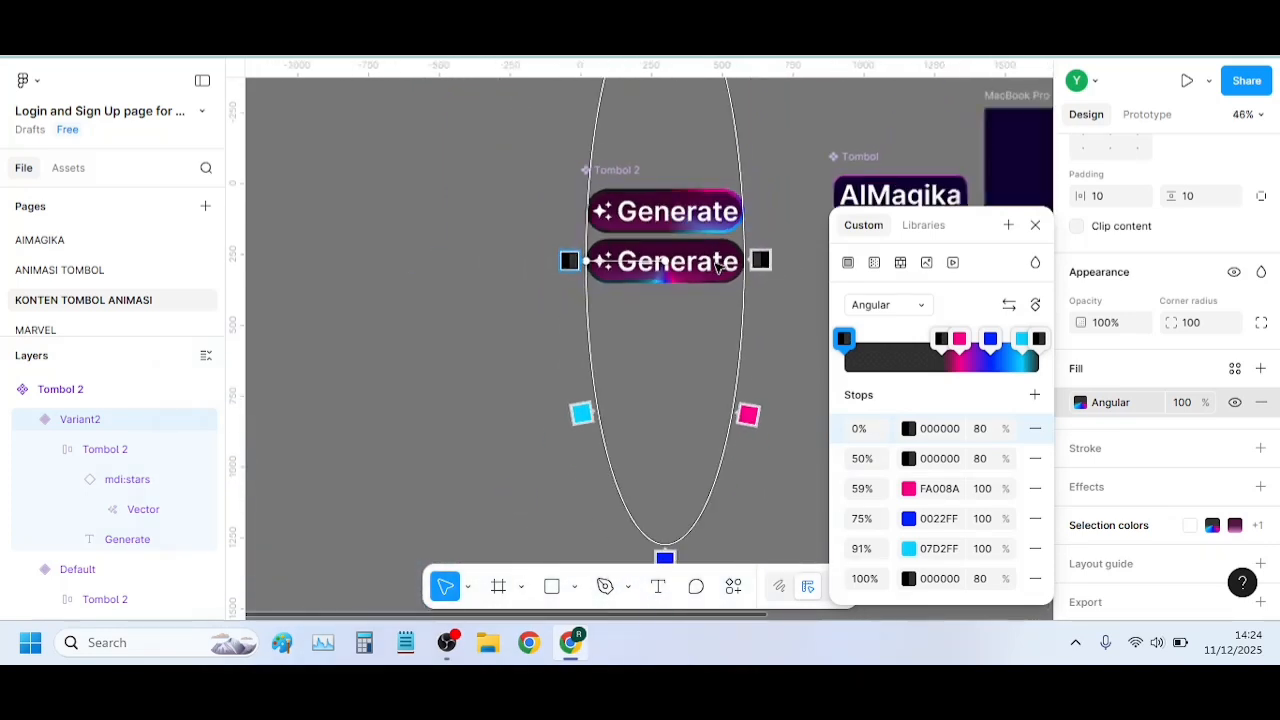
scroll(689, 347, up, 3)
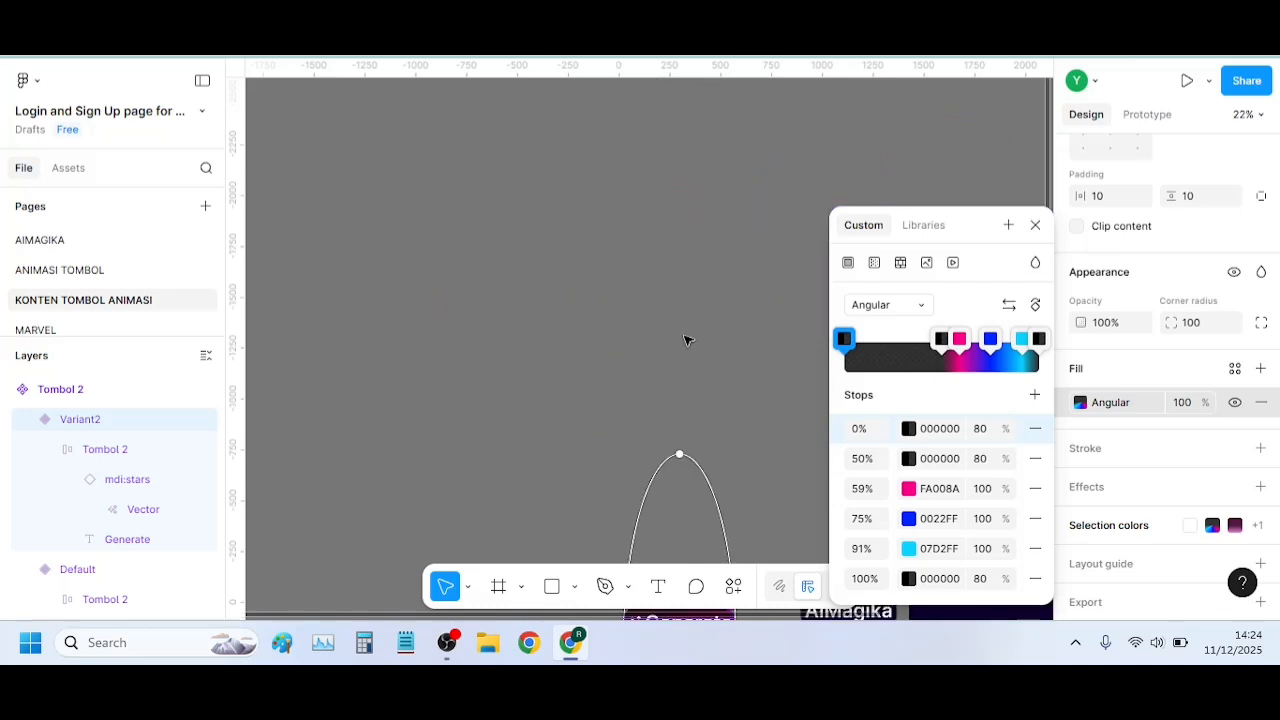
drag(680, 347, 678, 538)
scroll(700, 463, up, 5)
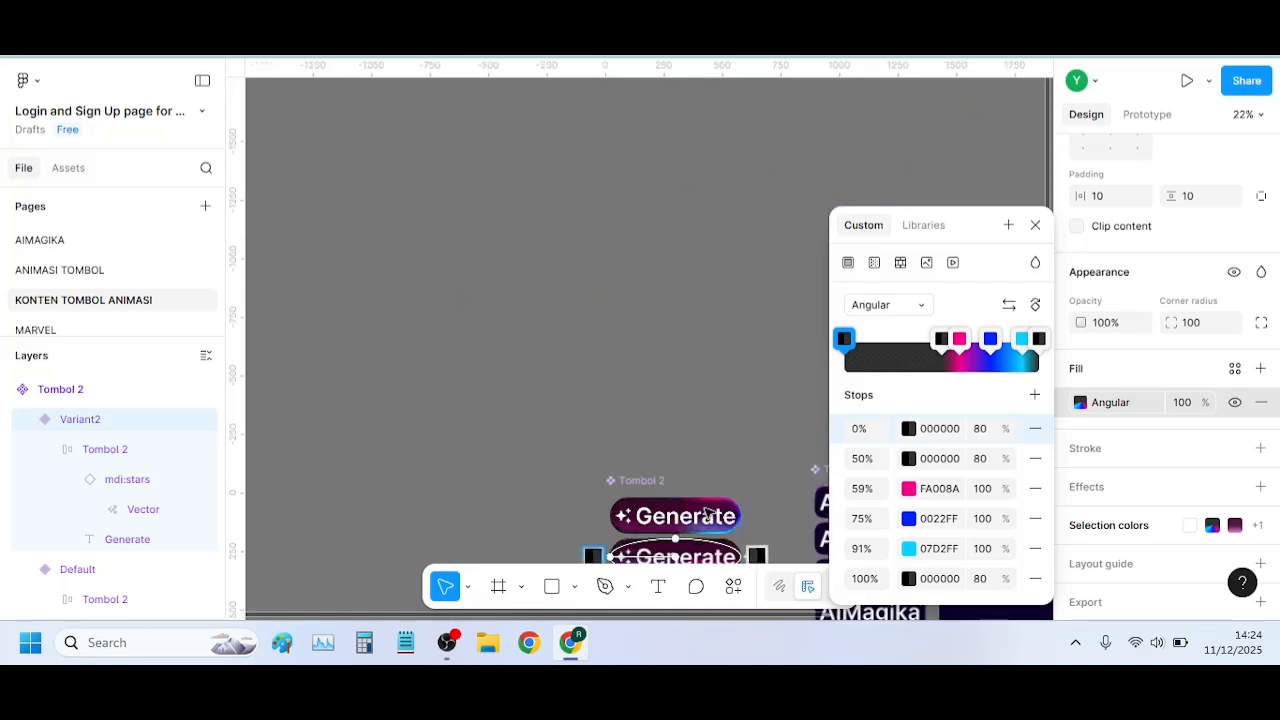
scroll(698, 460, down, 4)
scroll(696, 440, up, 1)
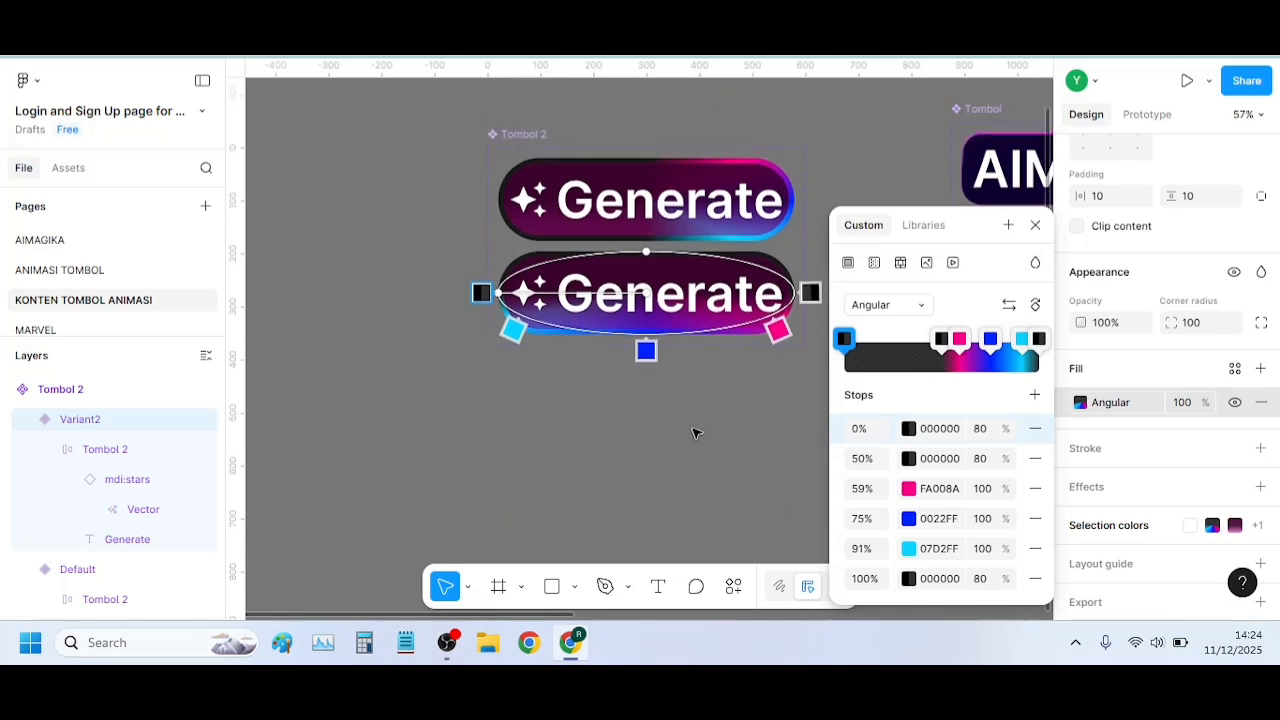
scroll(695, 429, up, 1)
scroll(696, 427, up, 1)
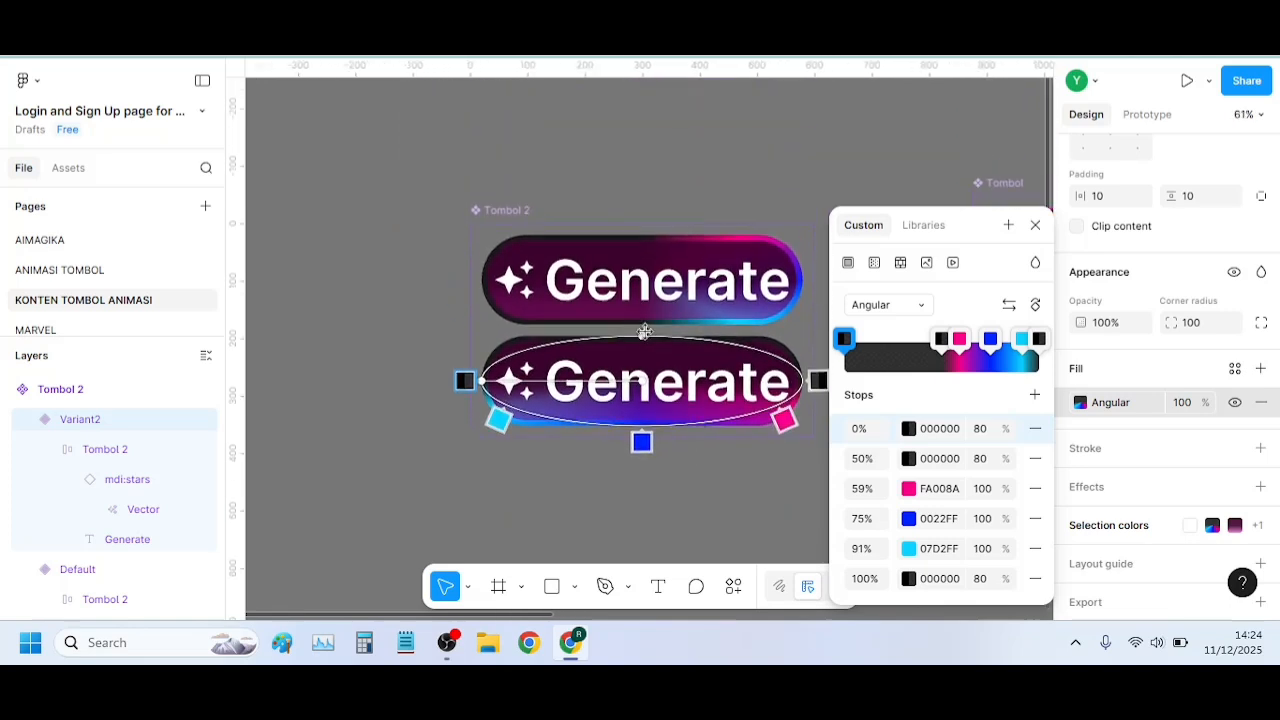
mouse_move(641, 336)
mouse_down()
mouse_move(641, 325)
mouse_move(645, 335)
mouse_up()
key(Escape)
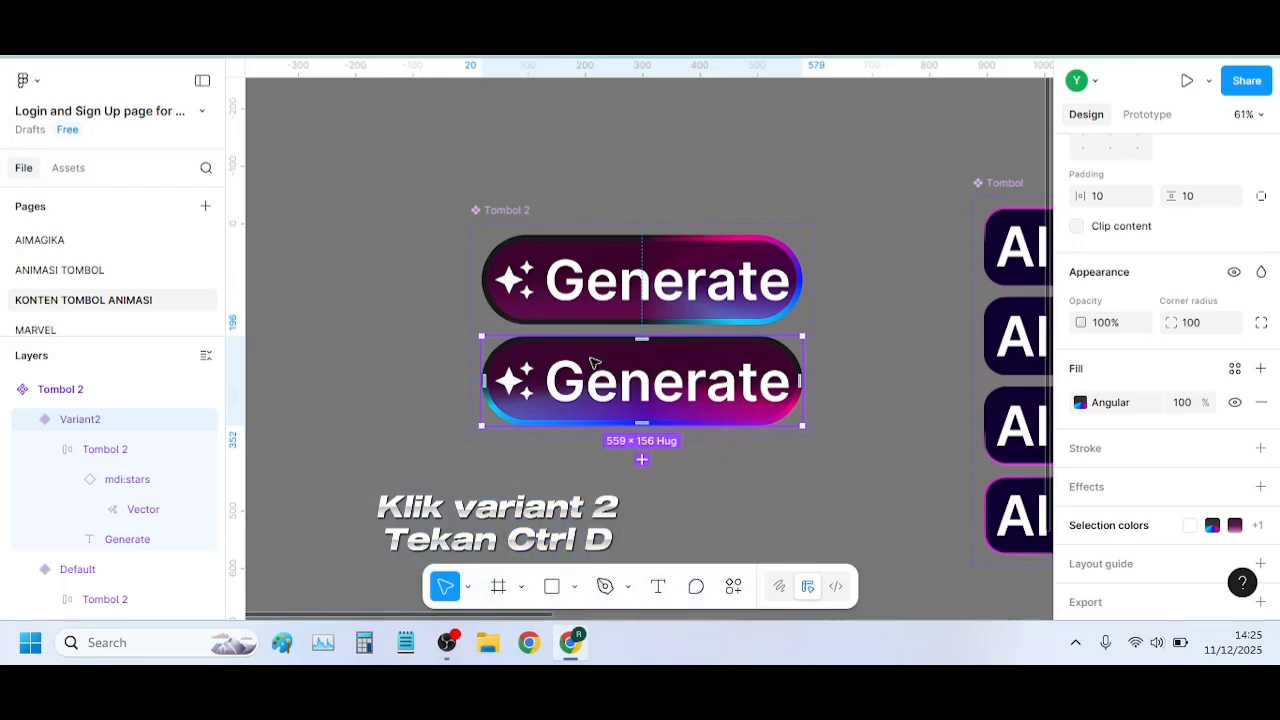
Duplicate Variant2 to add a third variant below it
key(ctrl+d)
scroll(636, 455, down, 1)
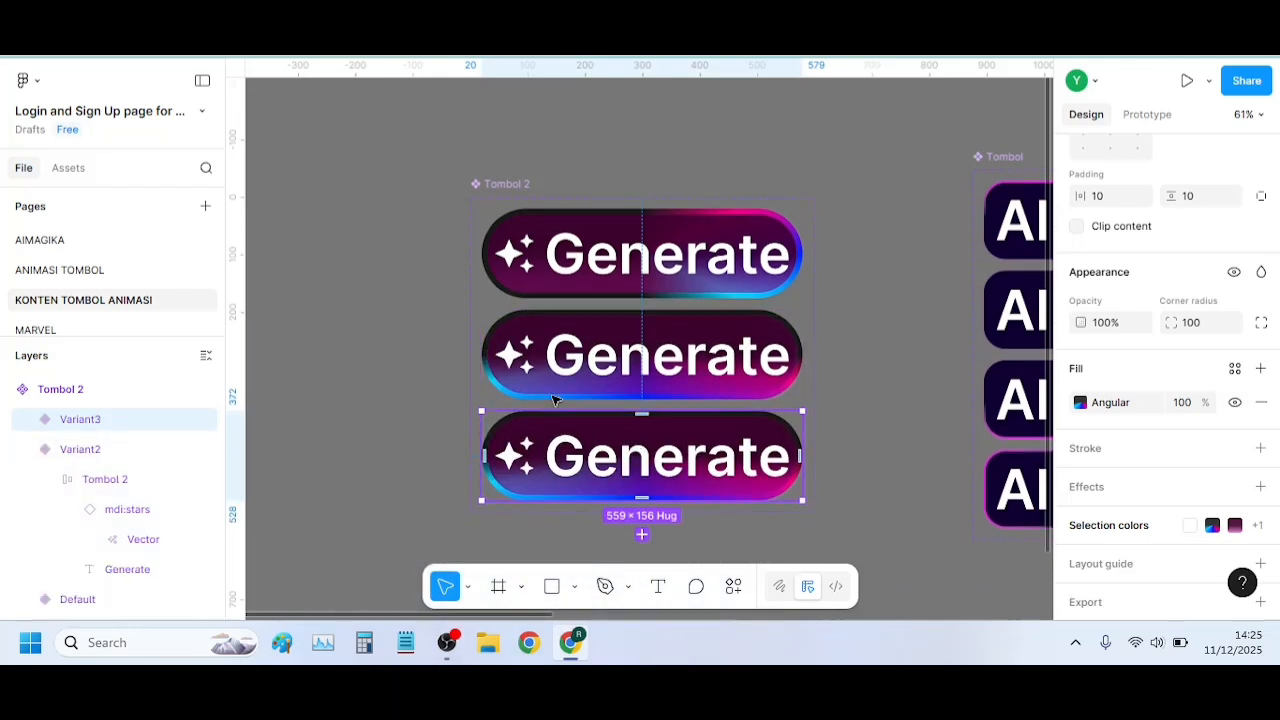
mouse_move(623, 443)
mouse_down()
mouse_move(632, 455)
mouse_move(623, 434)
mouse_up()
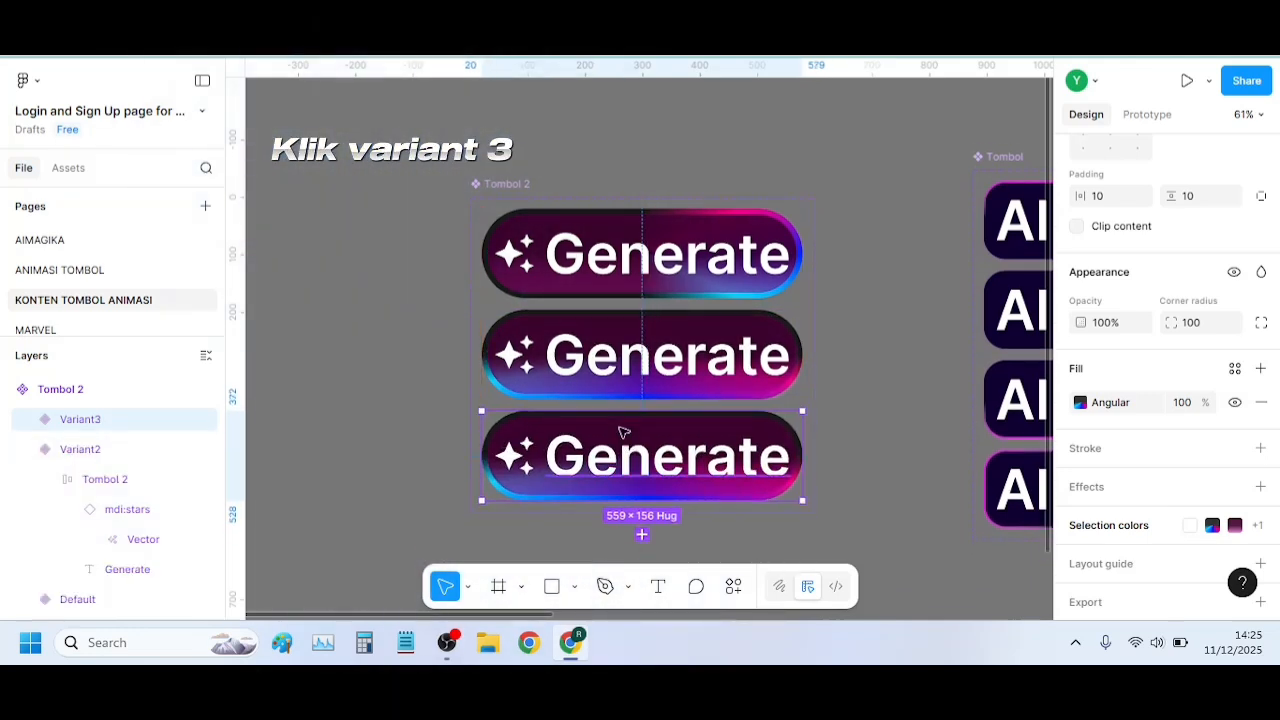
Rotate Variant3's angular gradient by 90° and fit its ellipse to the button's full width and height
click(1080, 403)
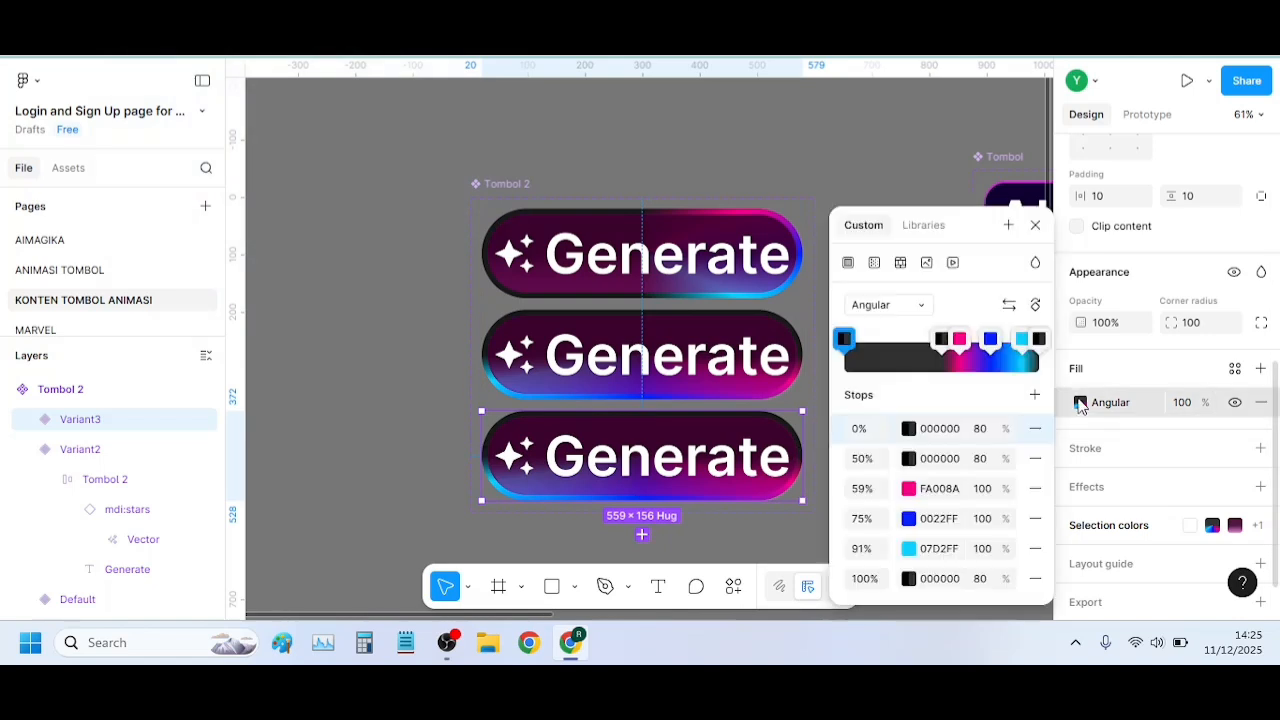
click(1036, 306)
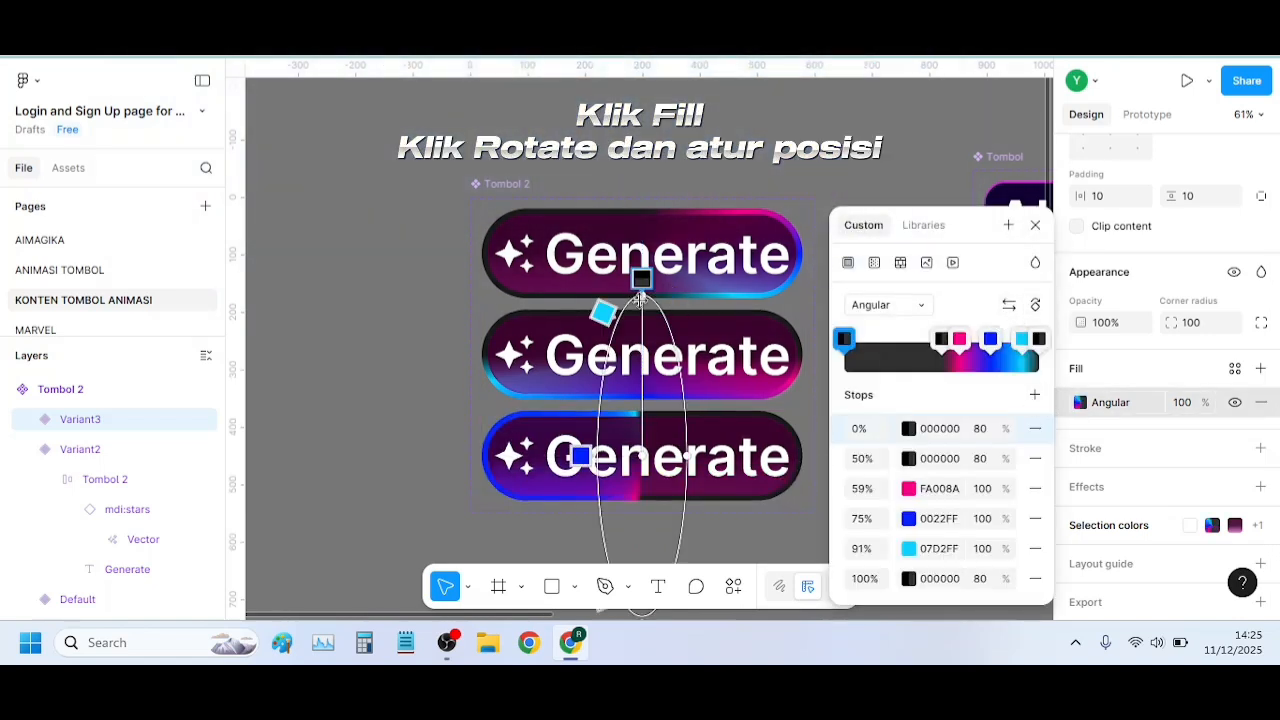
drag(644, 292, 643, 410)
drag(652, 455, 804, 456)
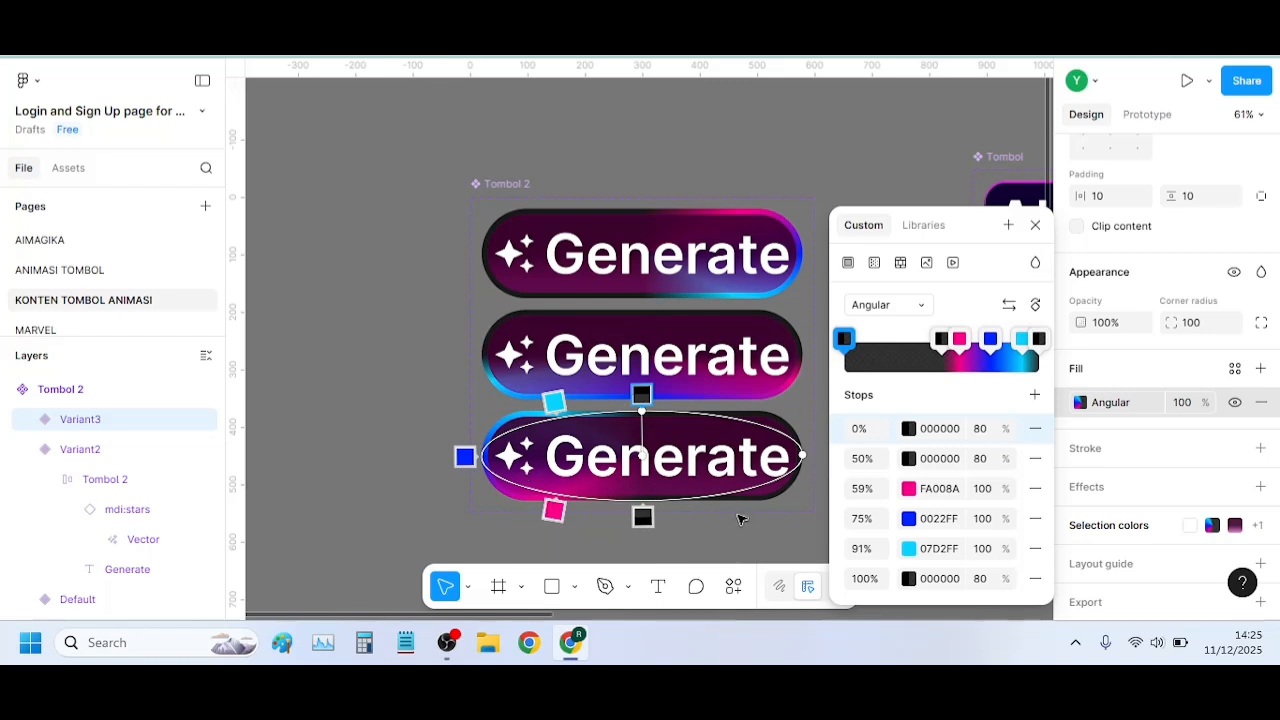
key(Escape)
Duplicate Variant3 as a fourth variant and rotate the copy's angular gradient by 90°
scroll(675, 413, down, 1)
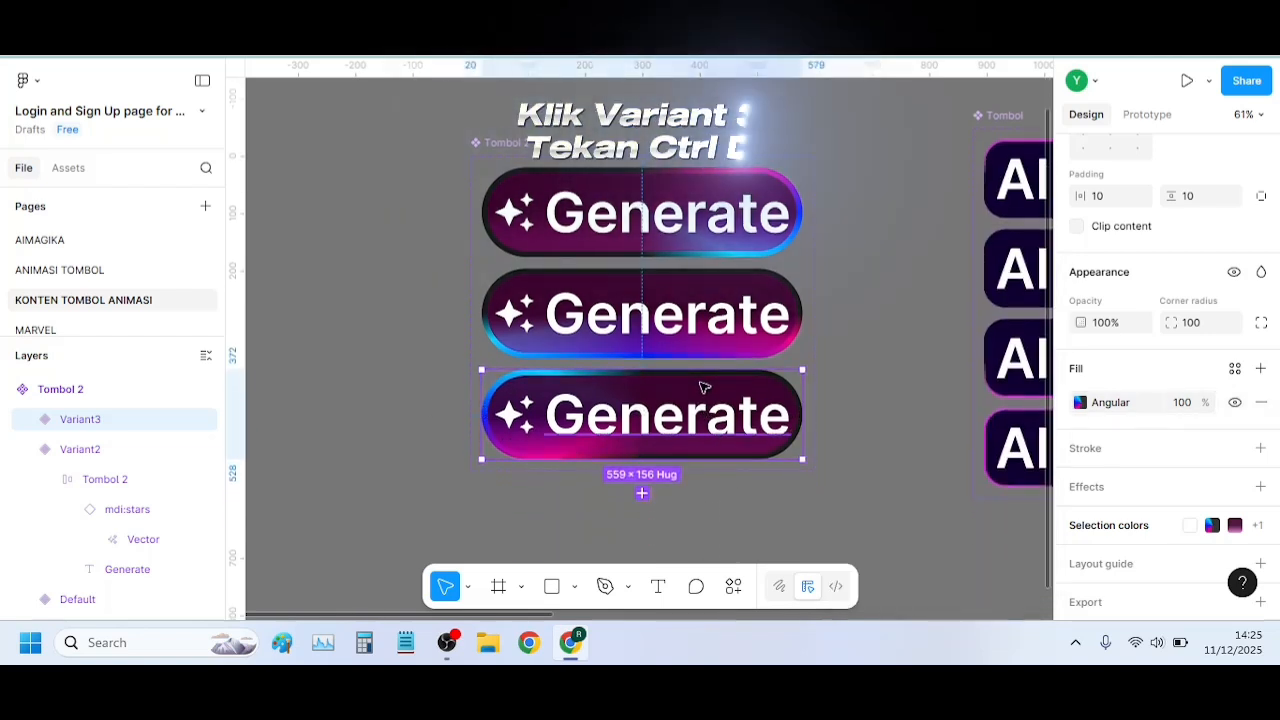
key(ctrl+d)
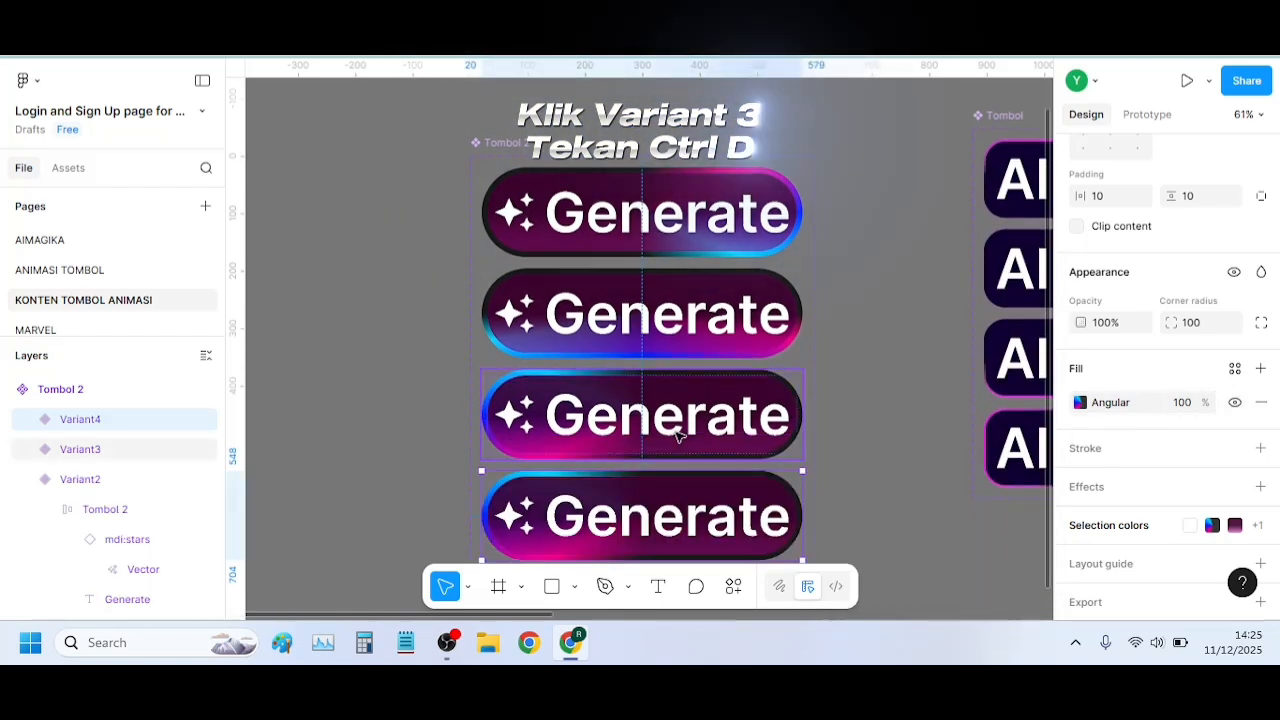
click(1080, 402)
scroll(648, 408, down, 6)
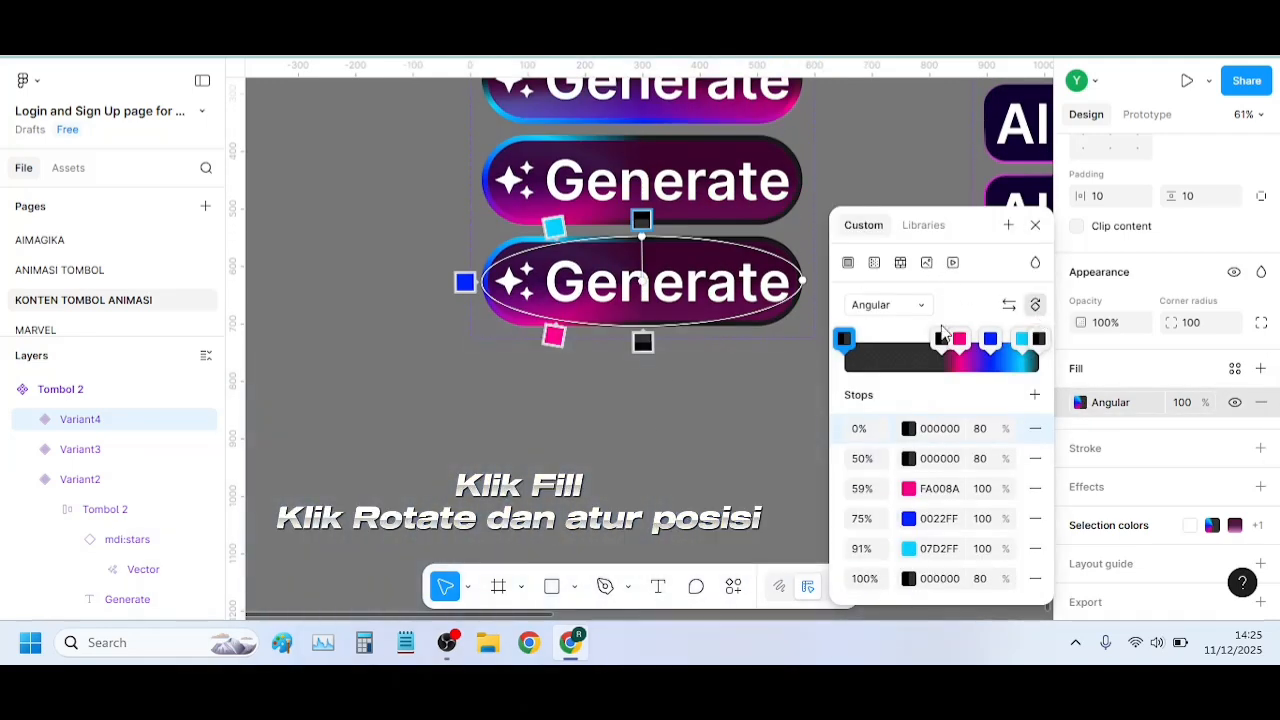
click(1035, 305)
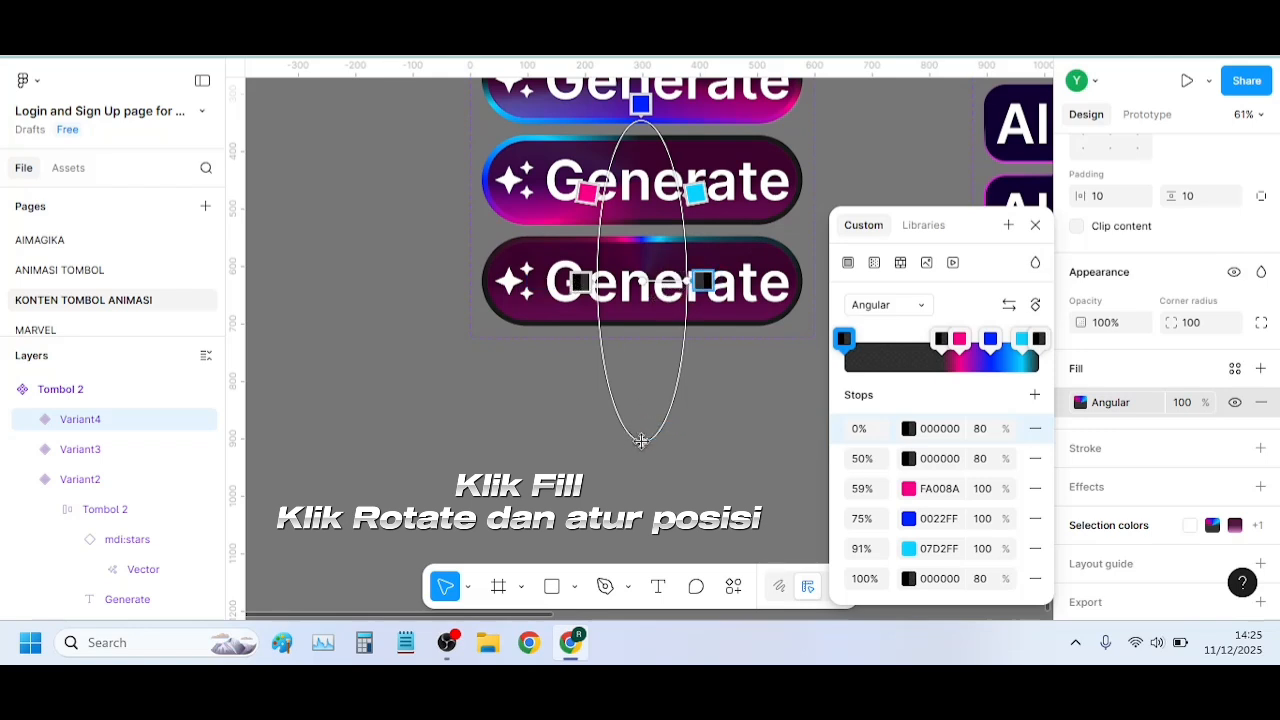
Fit Variant4's gradient ellipse to the button's full width and height, and close the fill settings
drag(643, 440, 637, 326)
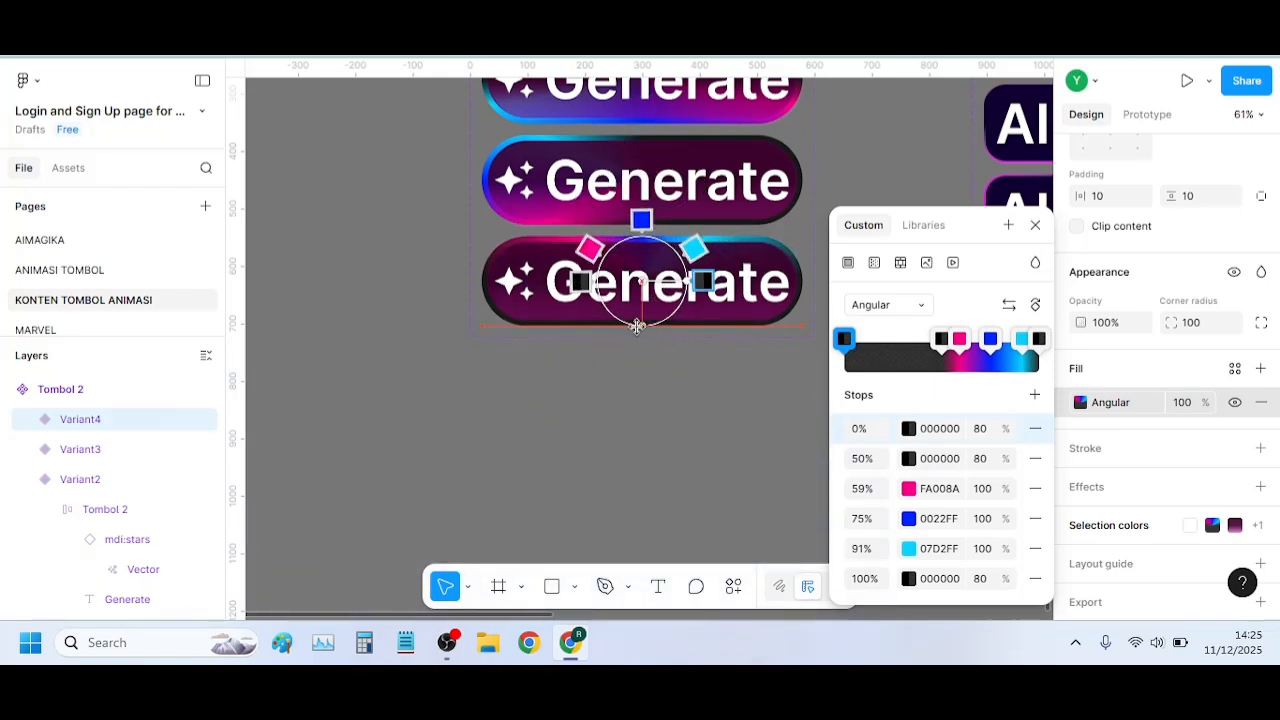
drag(688, 281, 800, 283)
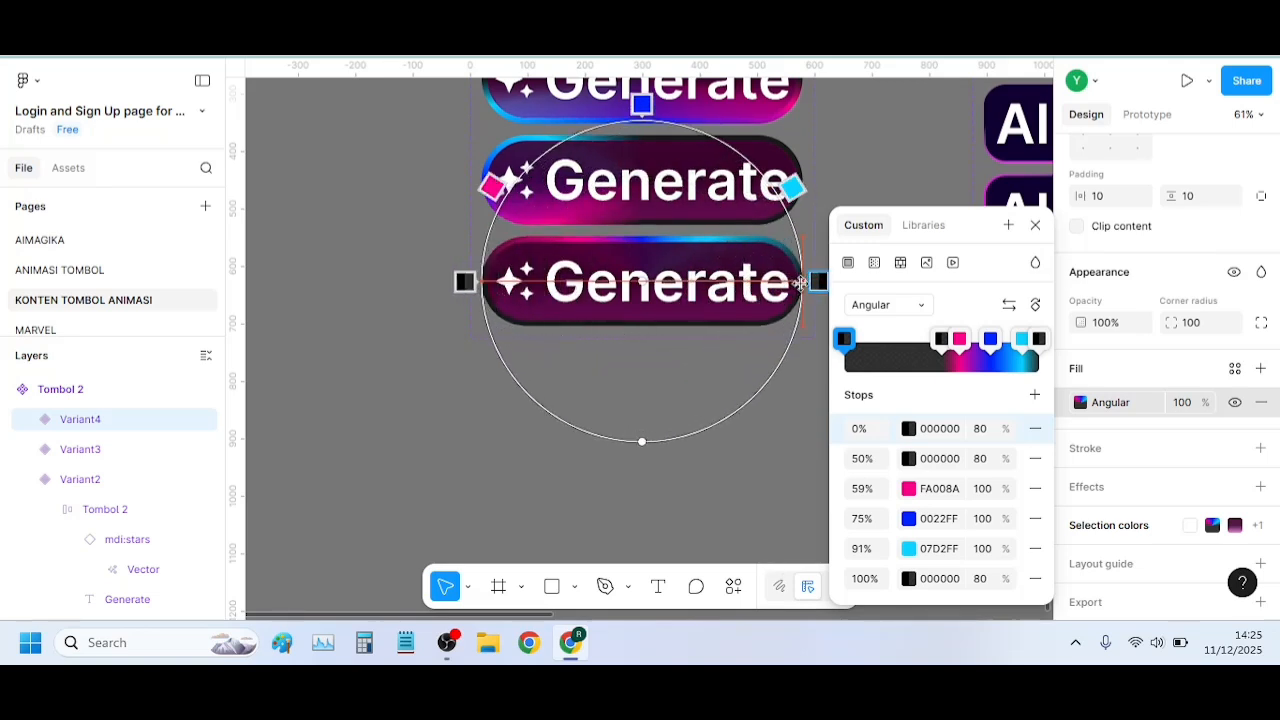
drag(646, 437, 645, 322)
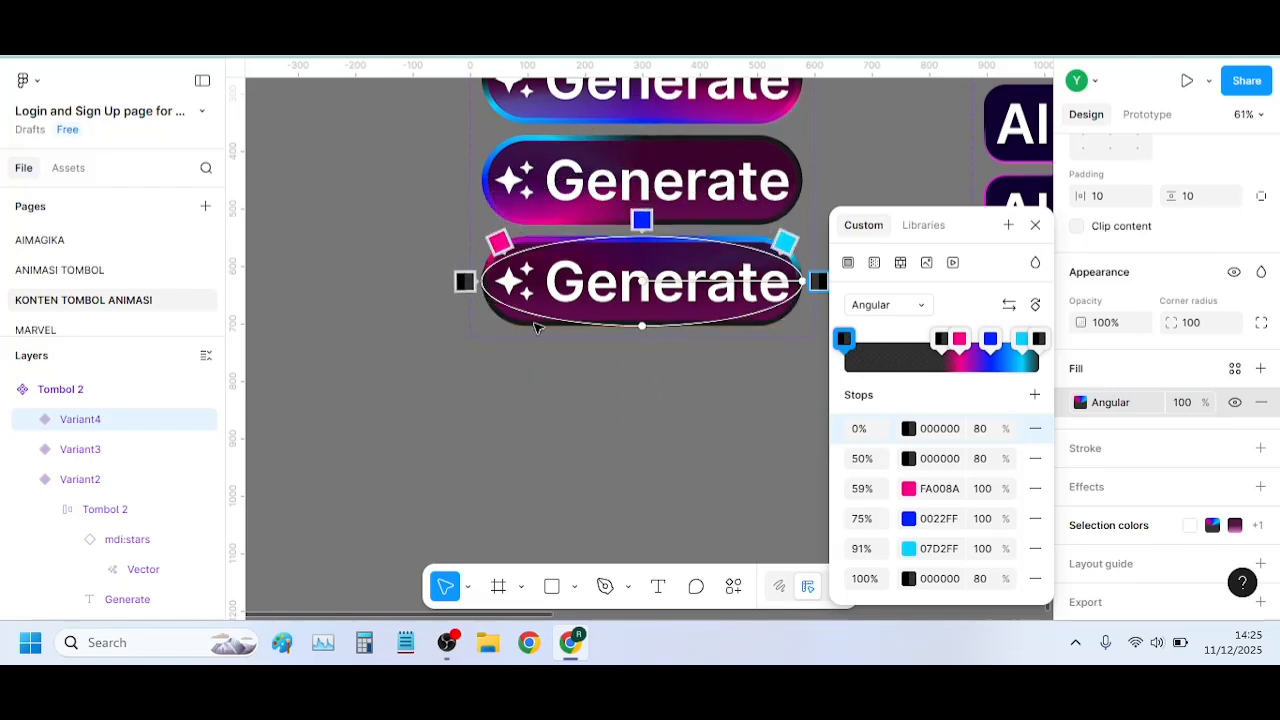
key(Escape)
Connect the Default variant to Variant2 with a prototype interaction and set its trigger to After delay
scroll(781, 292, up, 4)
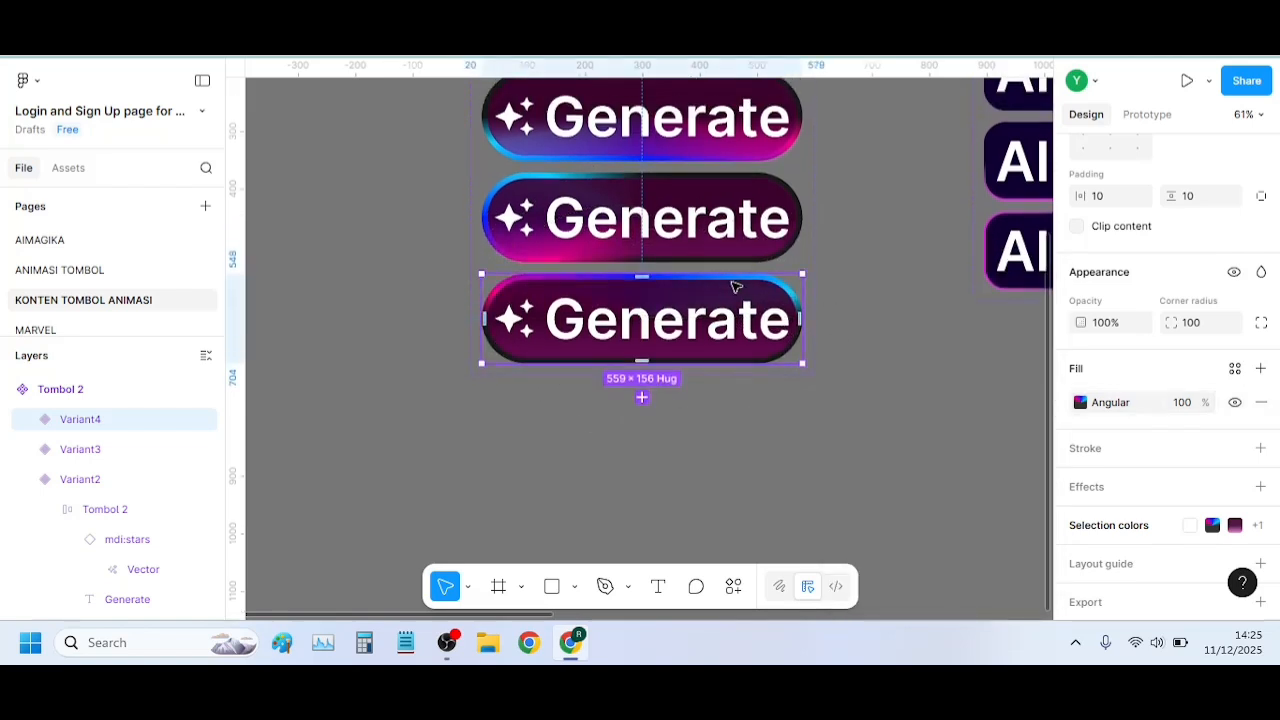
ctrl+scroll(803, 279, down, 1)
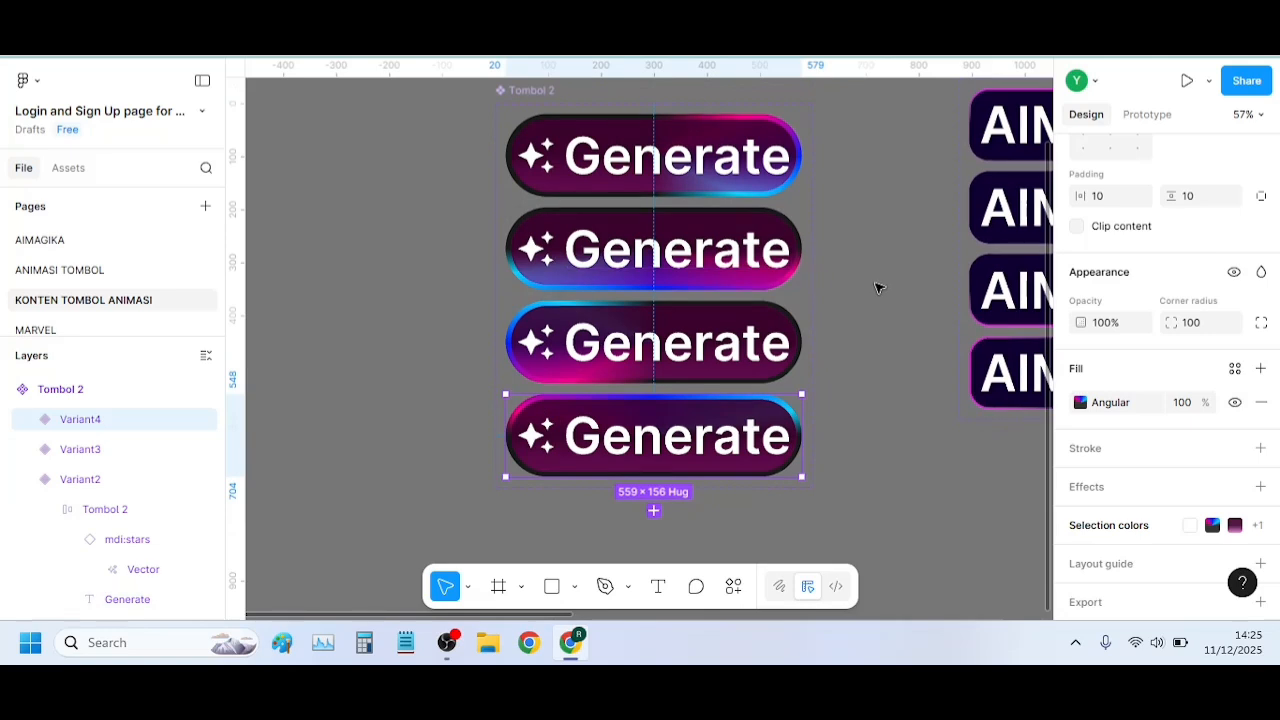
scroll(877, 286, up, 3)
scroll(877, 286, down, 1)
scroll(855, 297, down, 3)
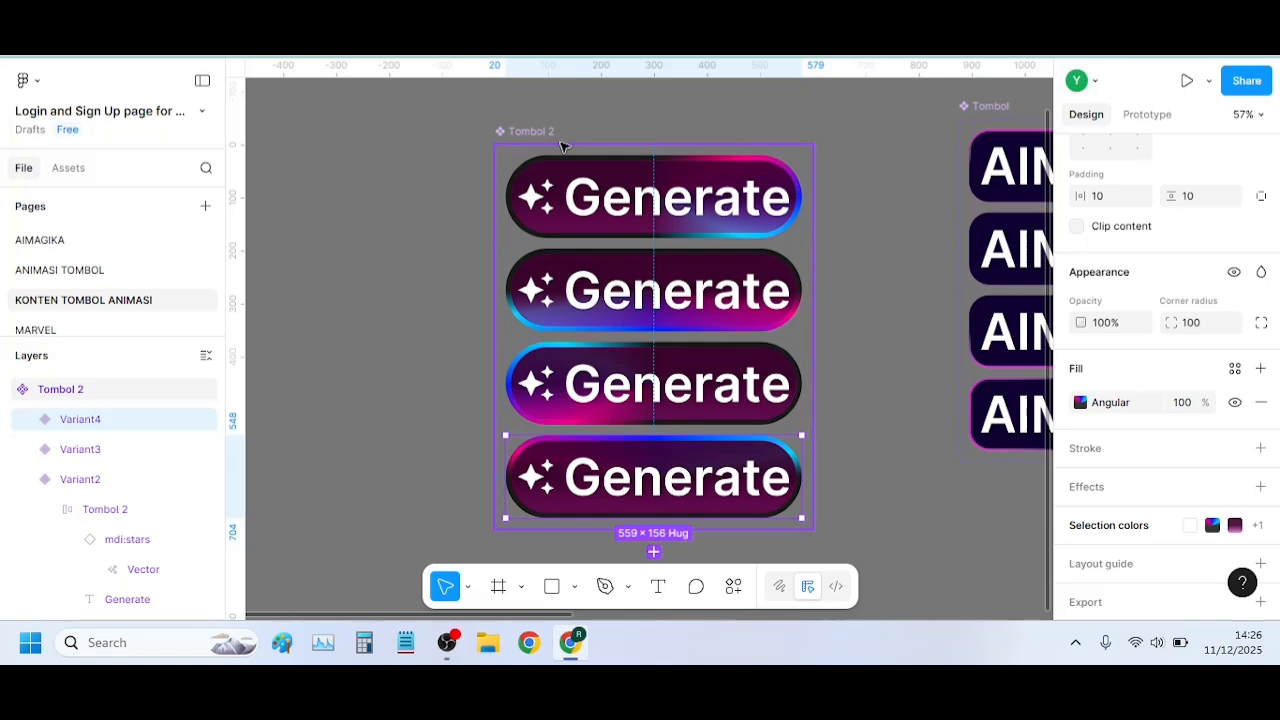
click(1147, 116)
click(655, 233)
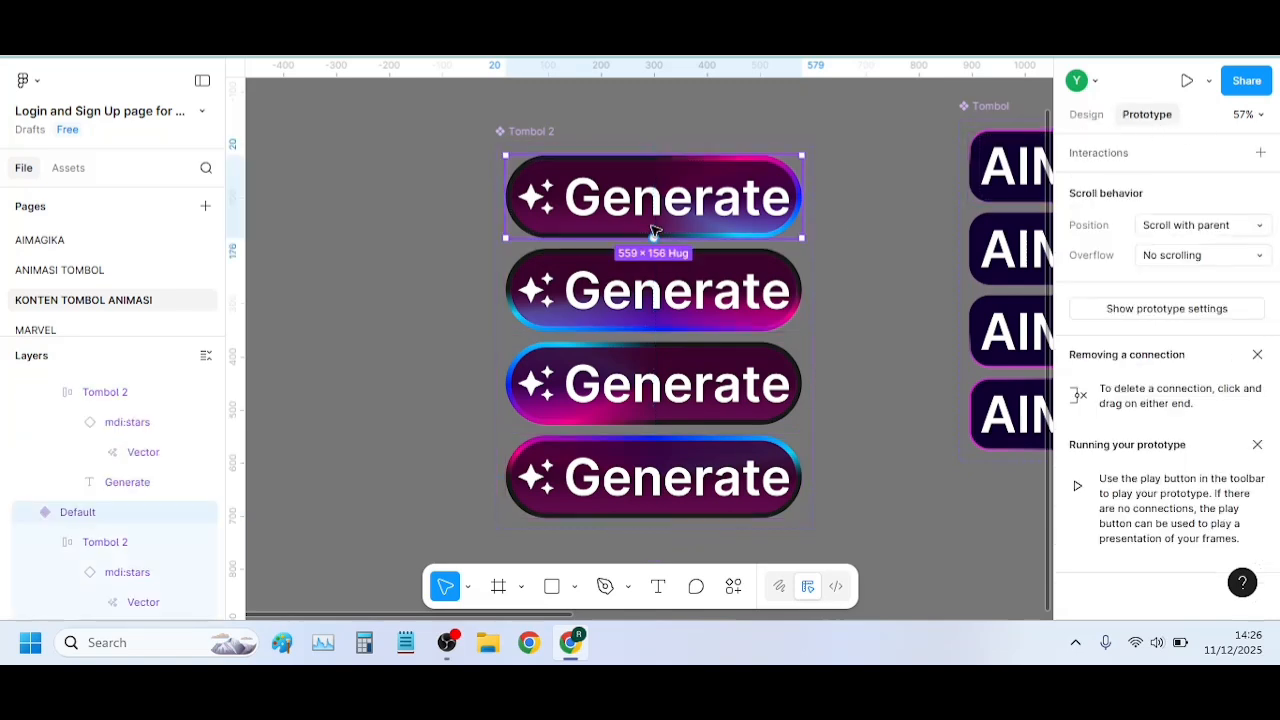
drag(655, 238, 365, 143)
click(374, 177)
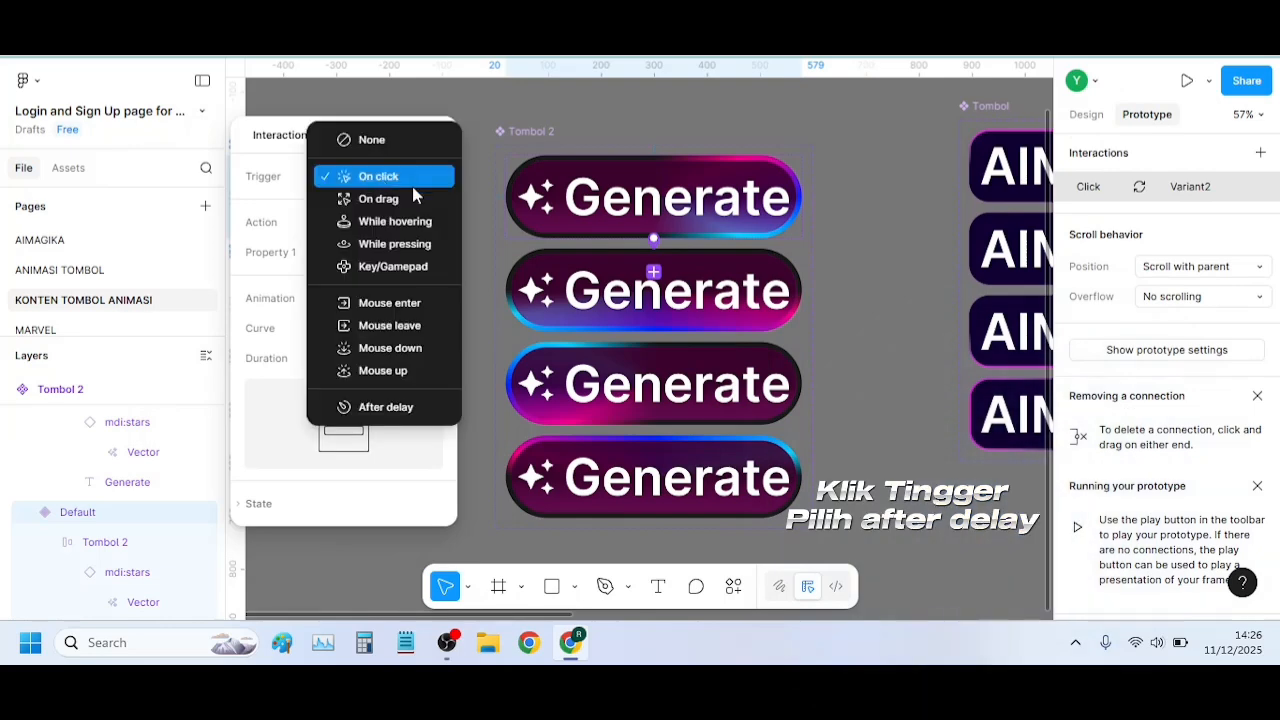
click(392, 407)
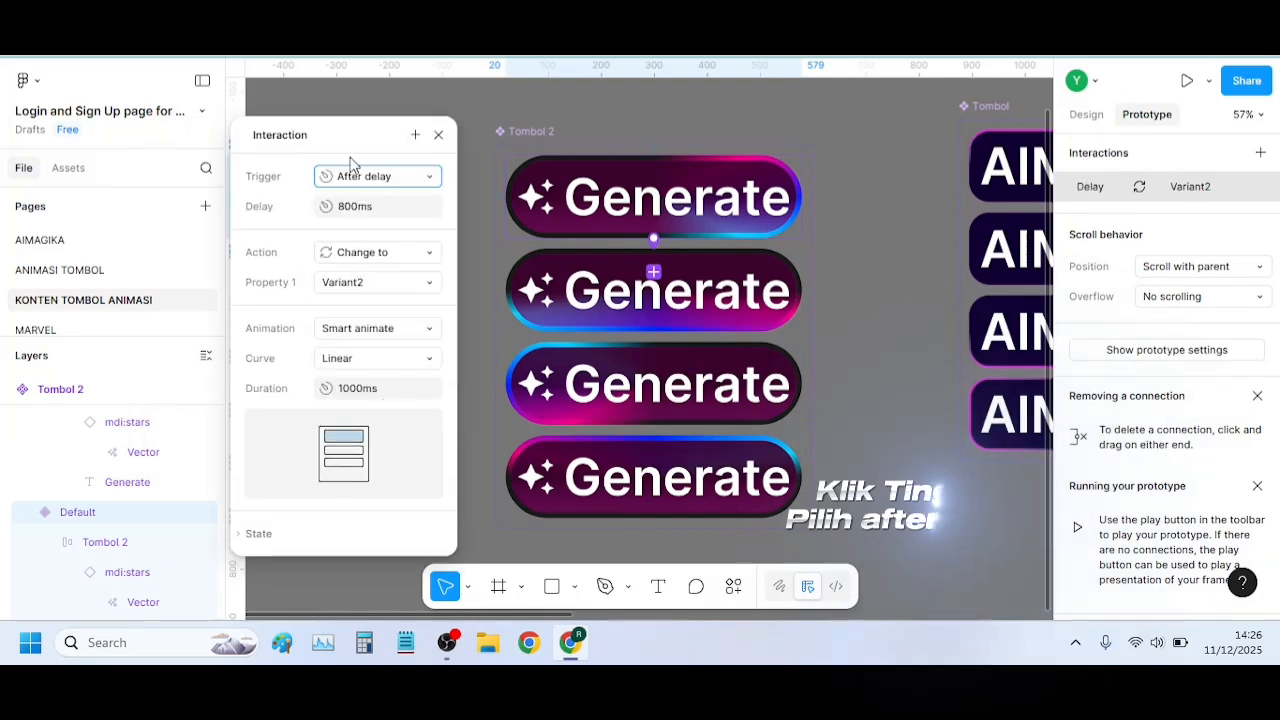
Set the Default variant's interaction delay to 1 ms and its animation curve to Custom bezier
click(392, 207)
text(1)
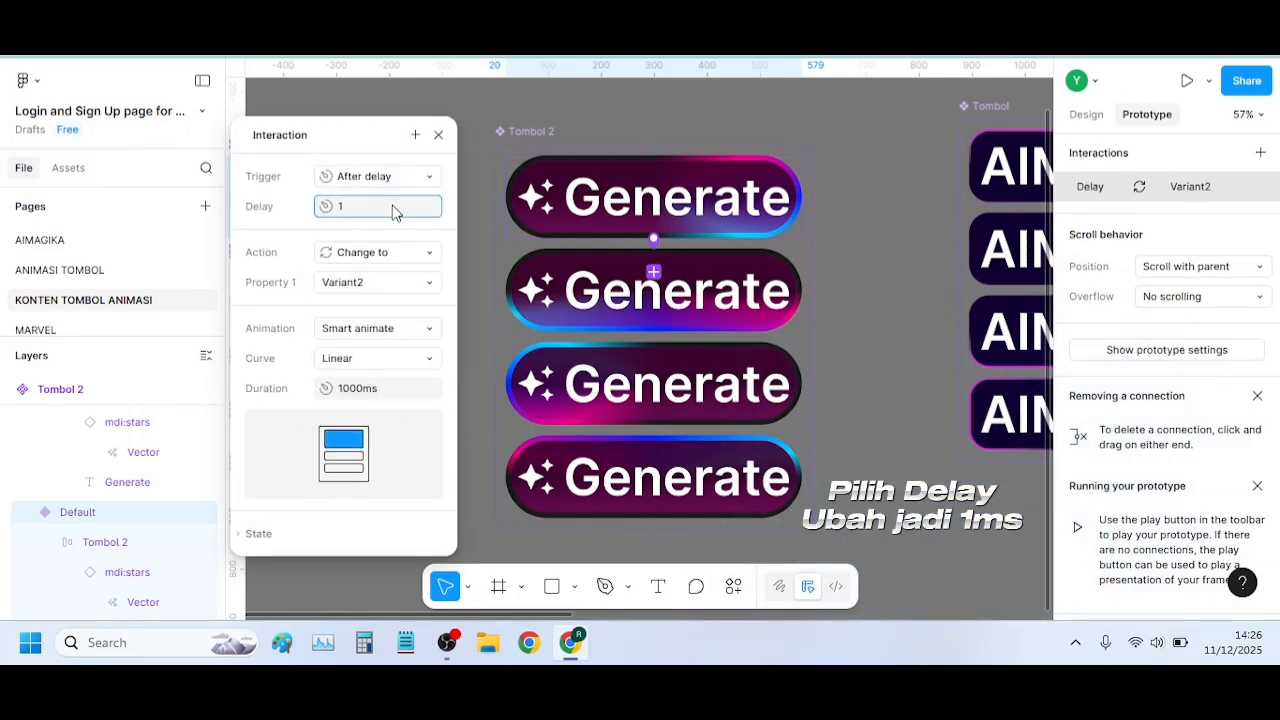
click(368, 359)
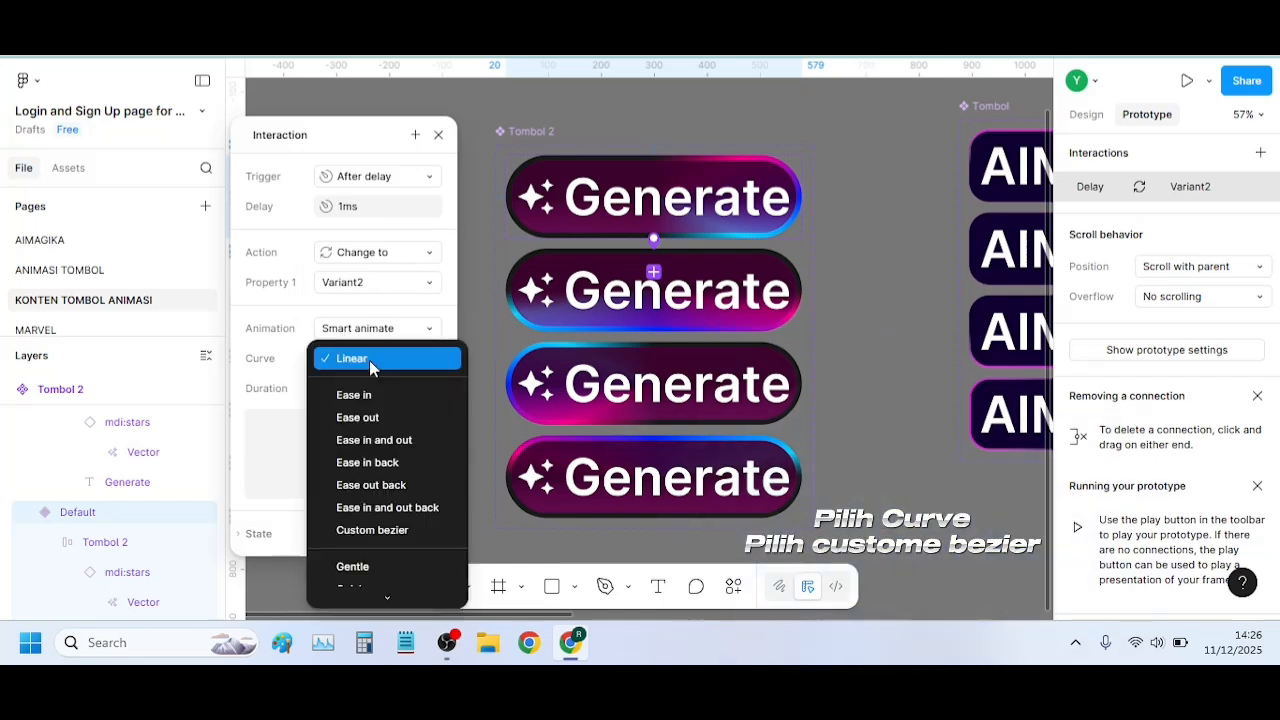
click(374, 530)
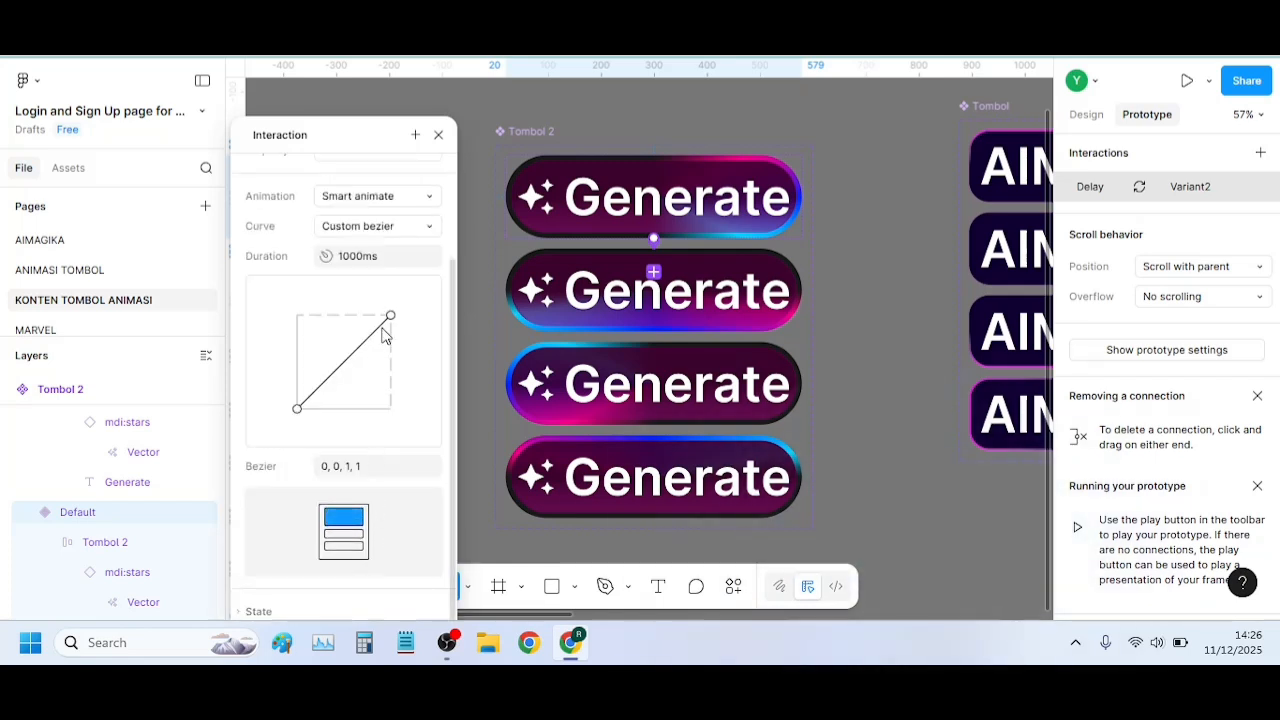
Set the animation duration to 300 ms, shape the bezier to 0, 0, 0.7, 0.69, and select that bezier value
click(384, 257)
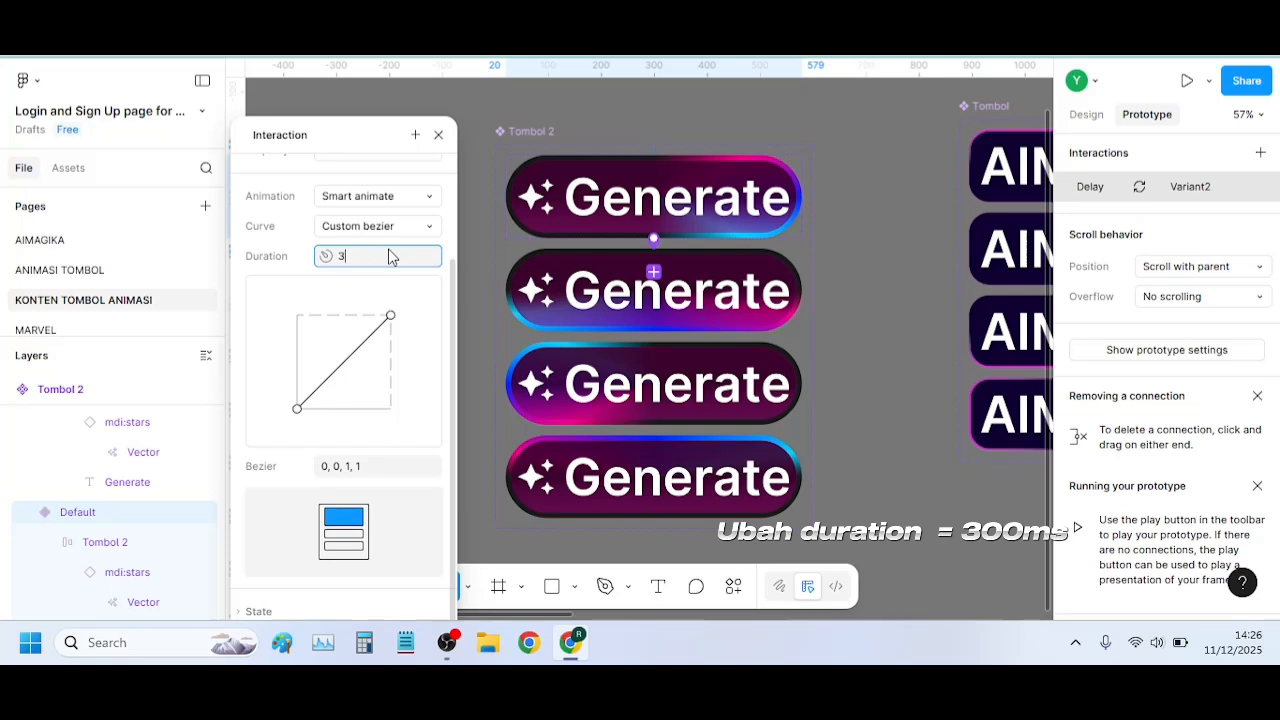
text(300)
key(Return)
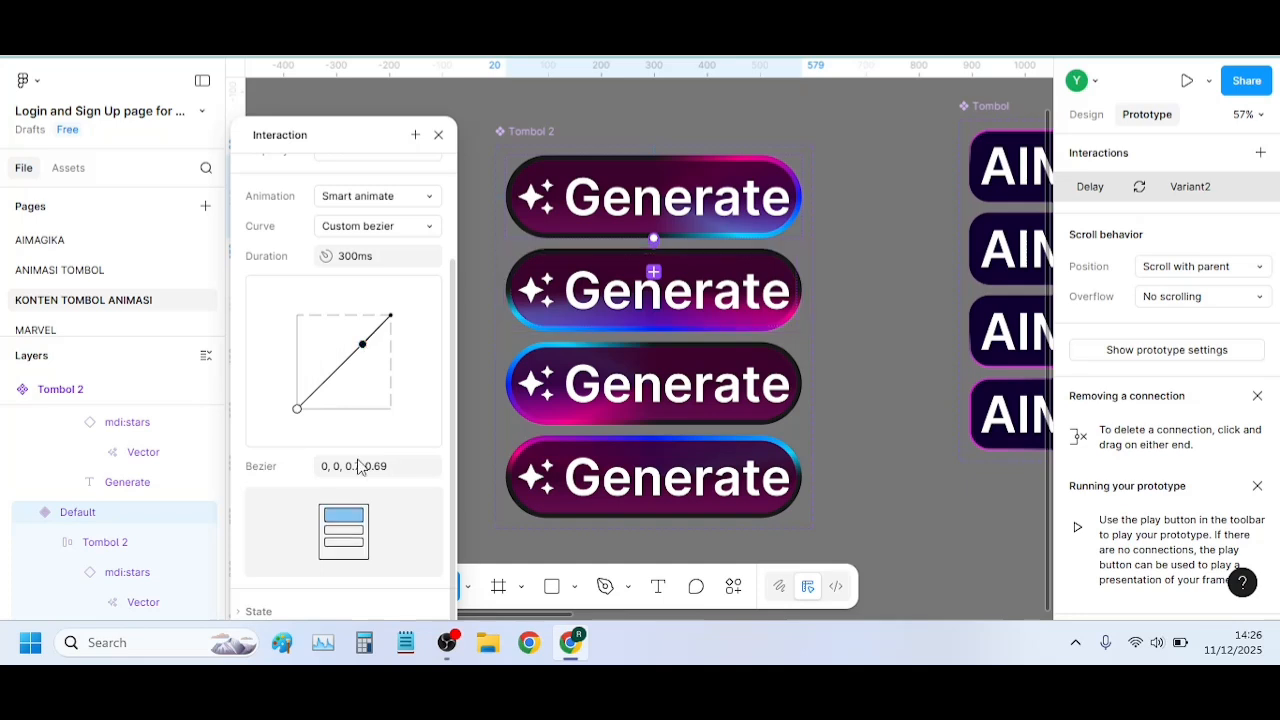
click(400, 470)
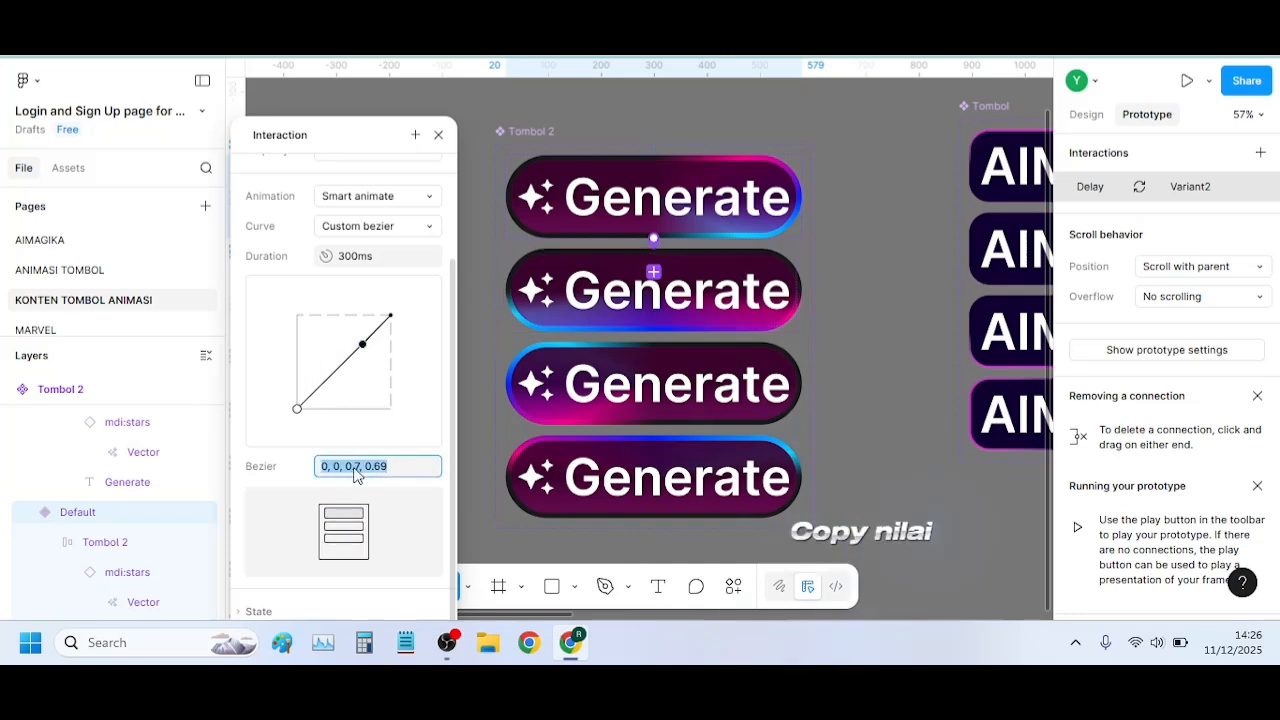
Connect Variant2 to Variant3 with an After delay interaction of 1 ms, and close its settings
click(700, 300)
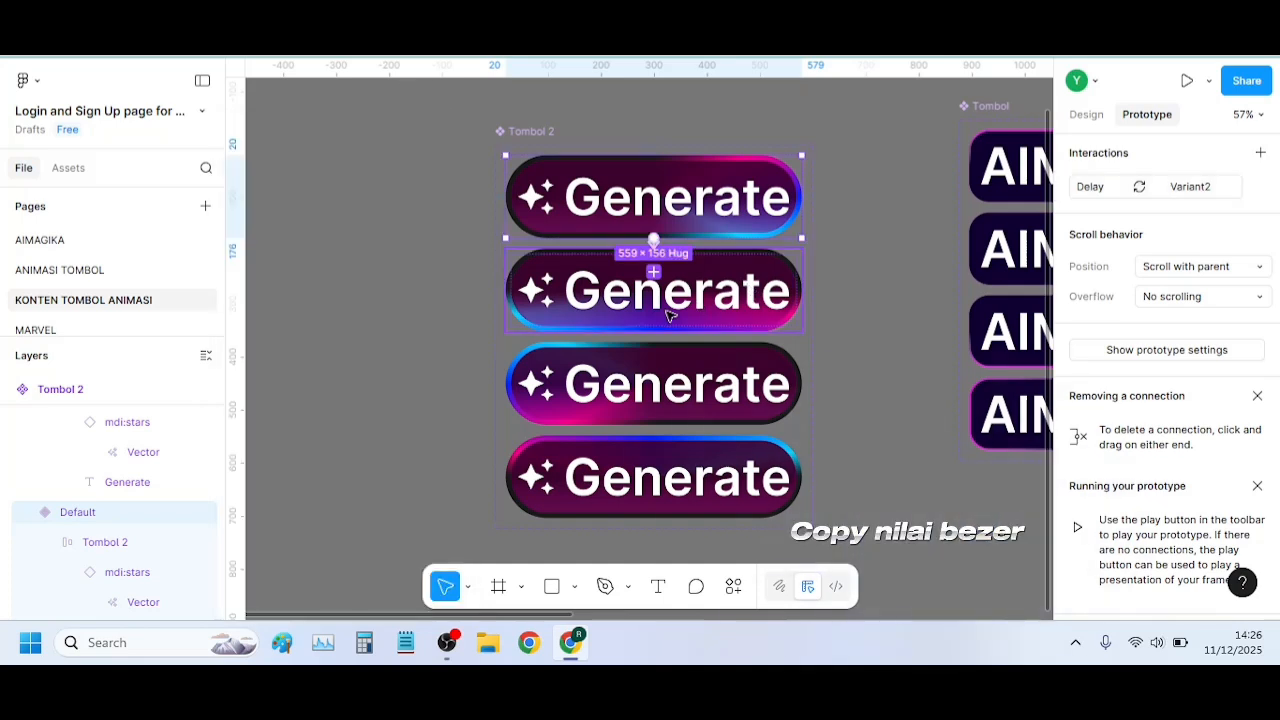
drag(657, 333, 372, 108)
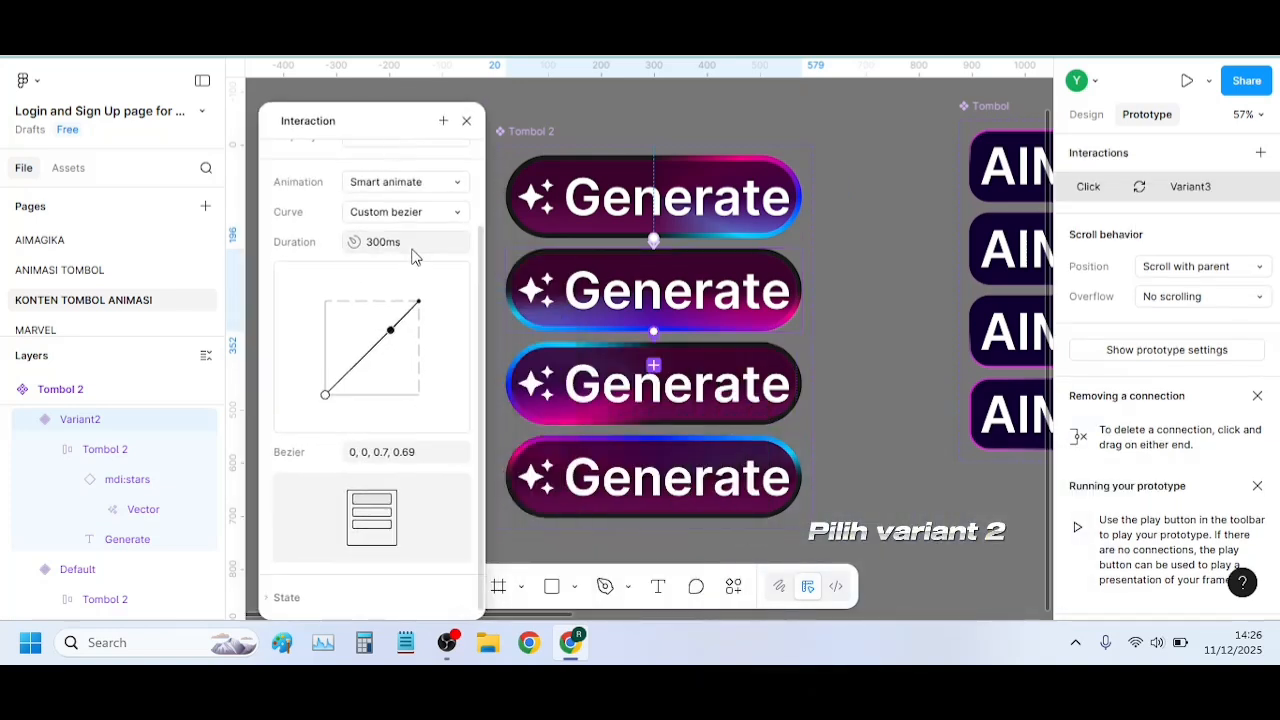
scroll(420, 297, up, 2)
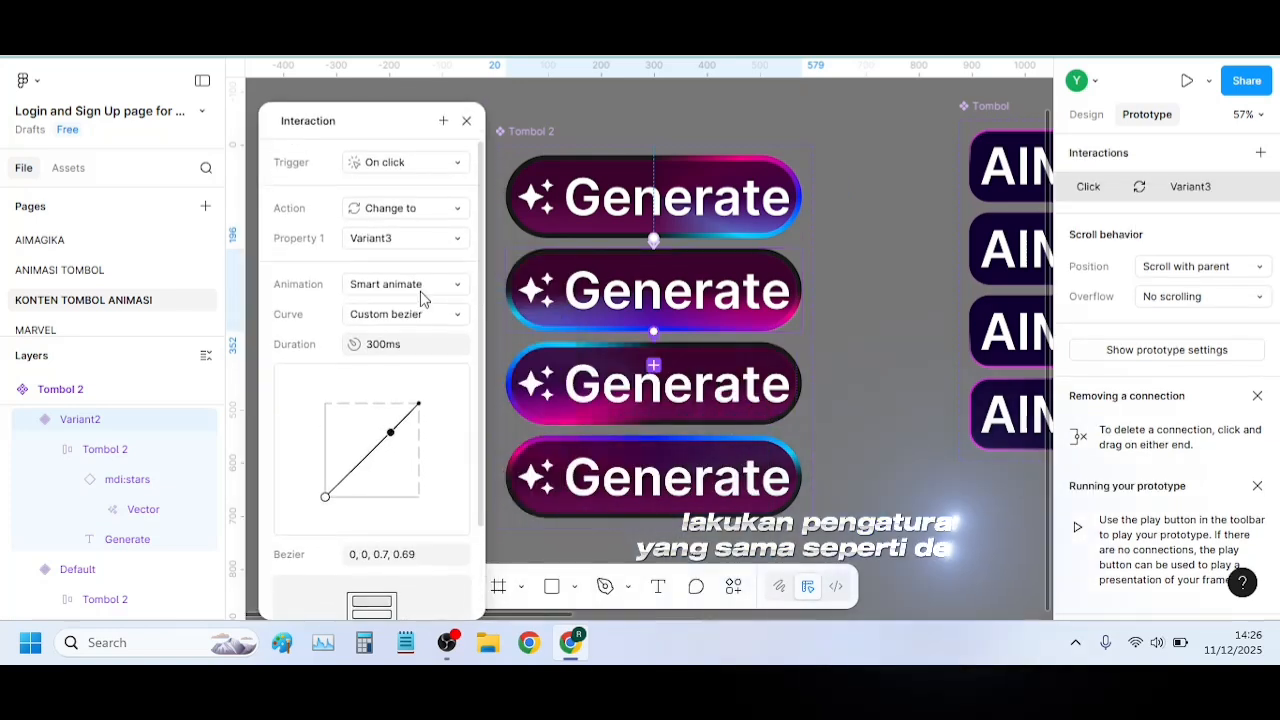
click(403, 163)
click(432, 394)
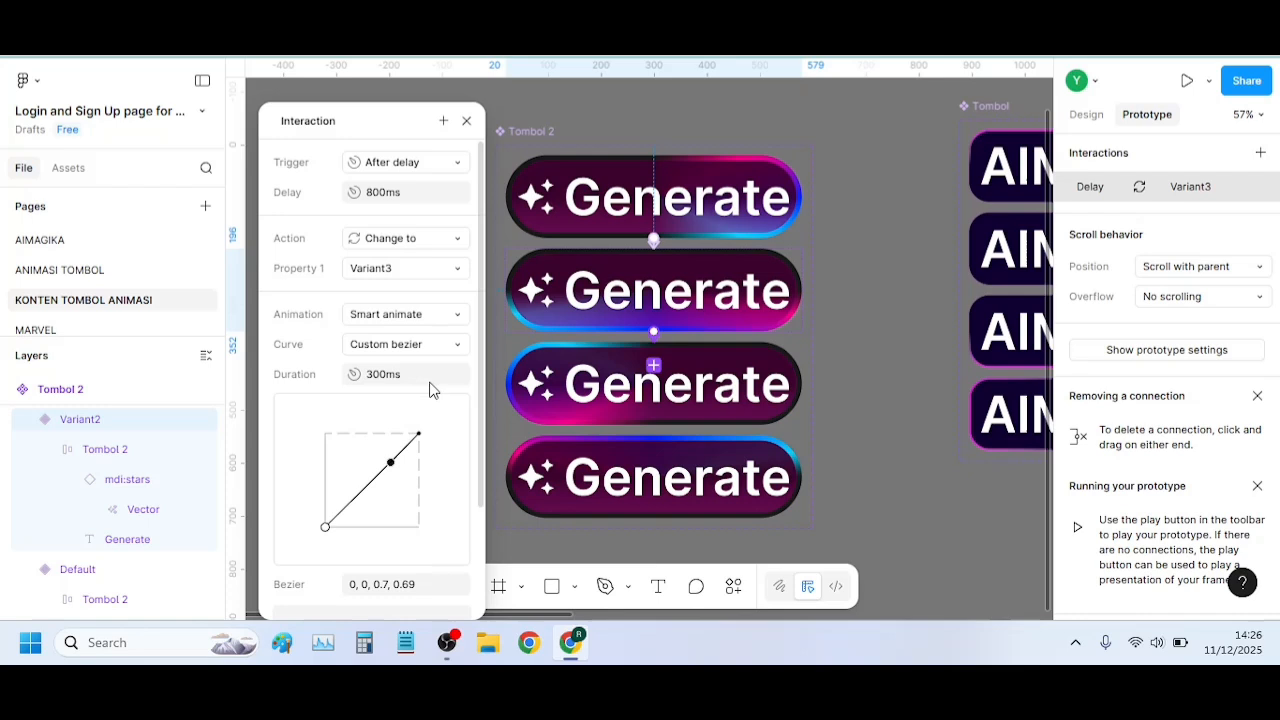
click(413, 194)
text(1)
key(Return)
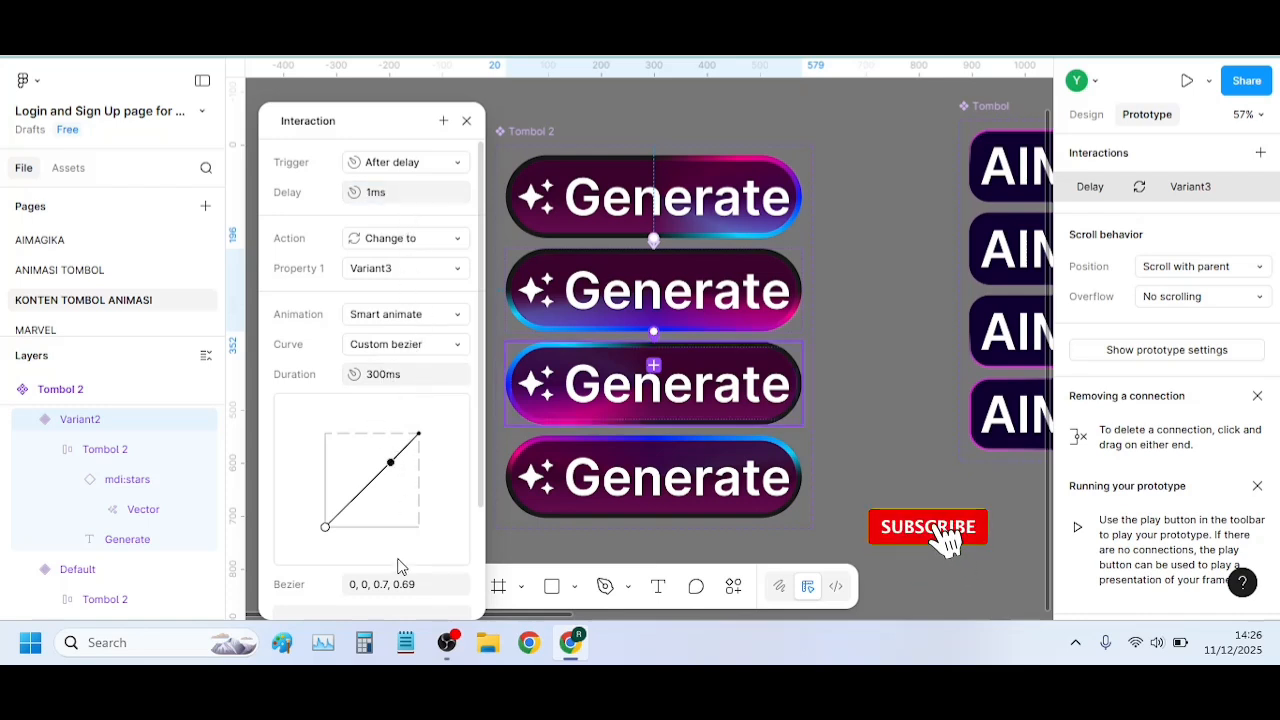
click(467, 121)
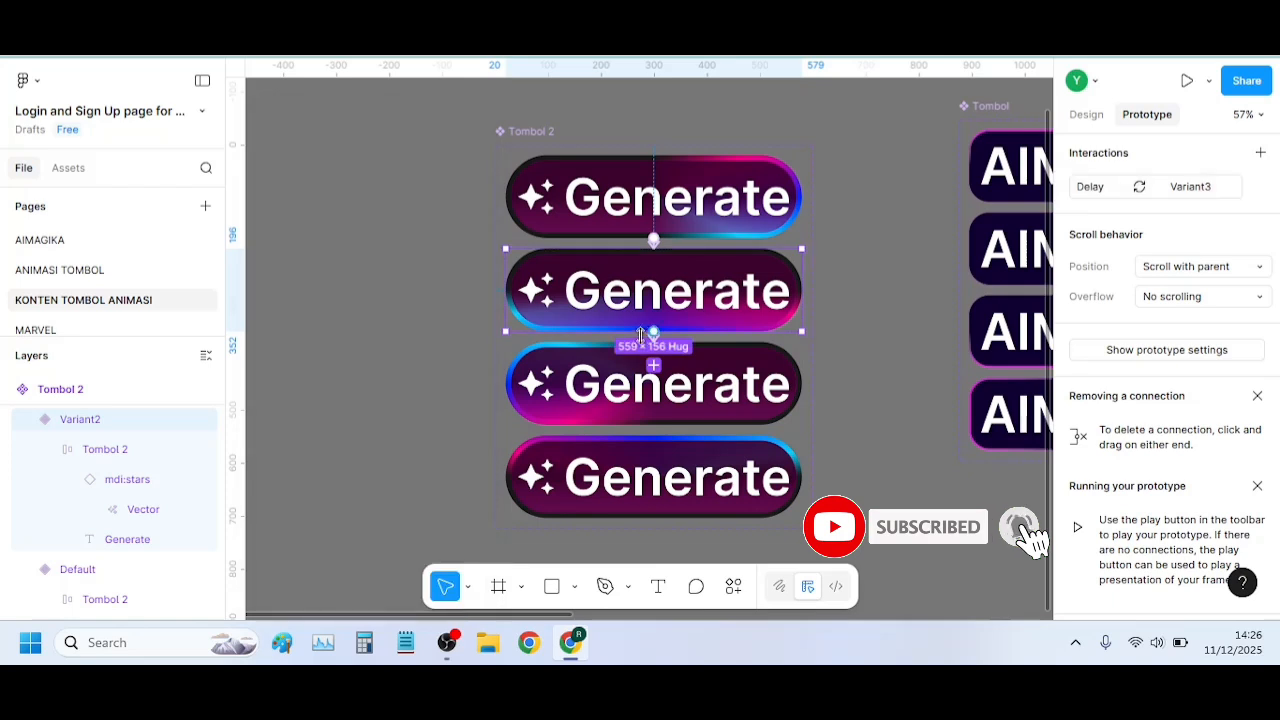
Connect Variant3 to Variant4 with an After delay interaction of 1 ms, and close its settings
click(736, 382)
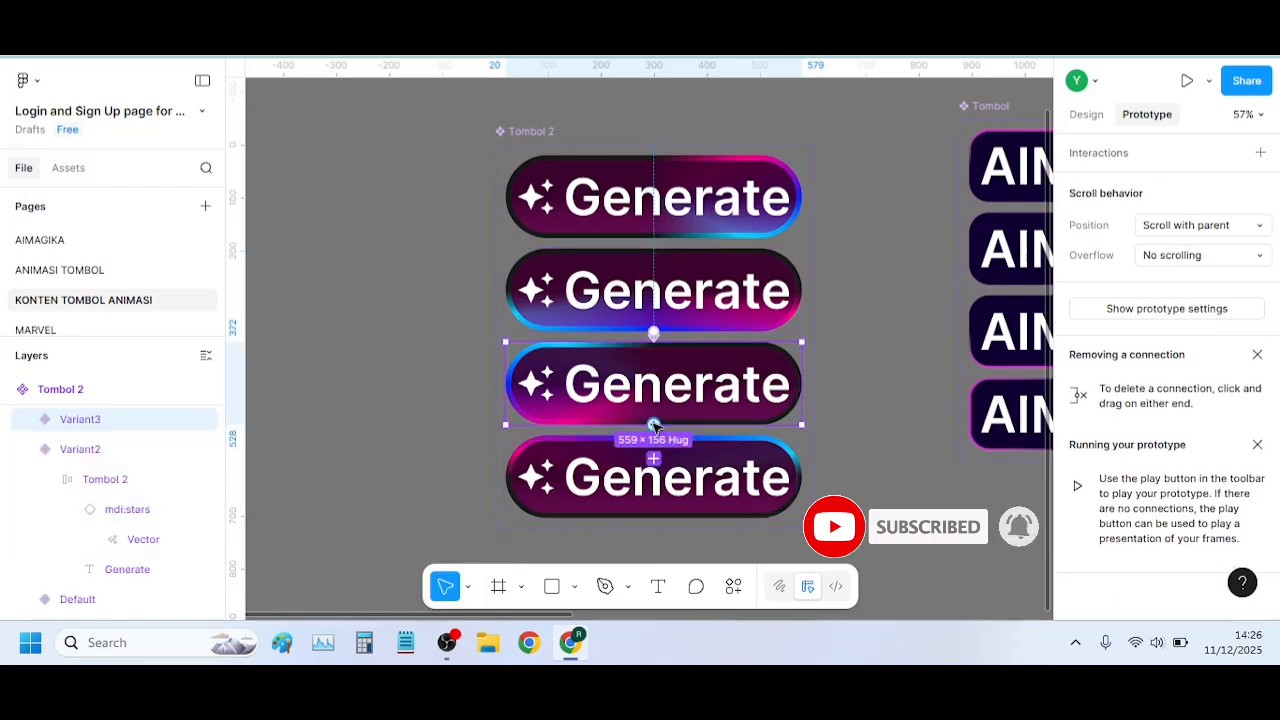
drag(654, 426, 349, 140)
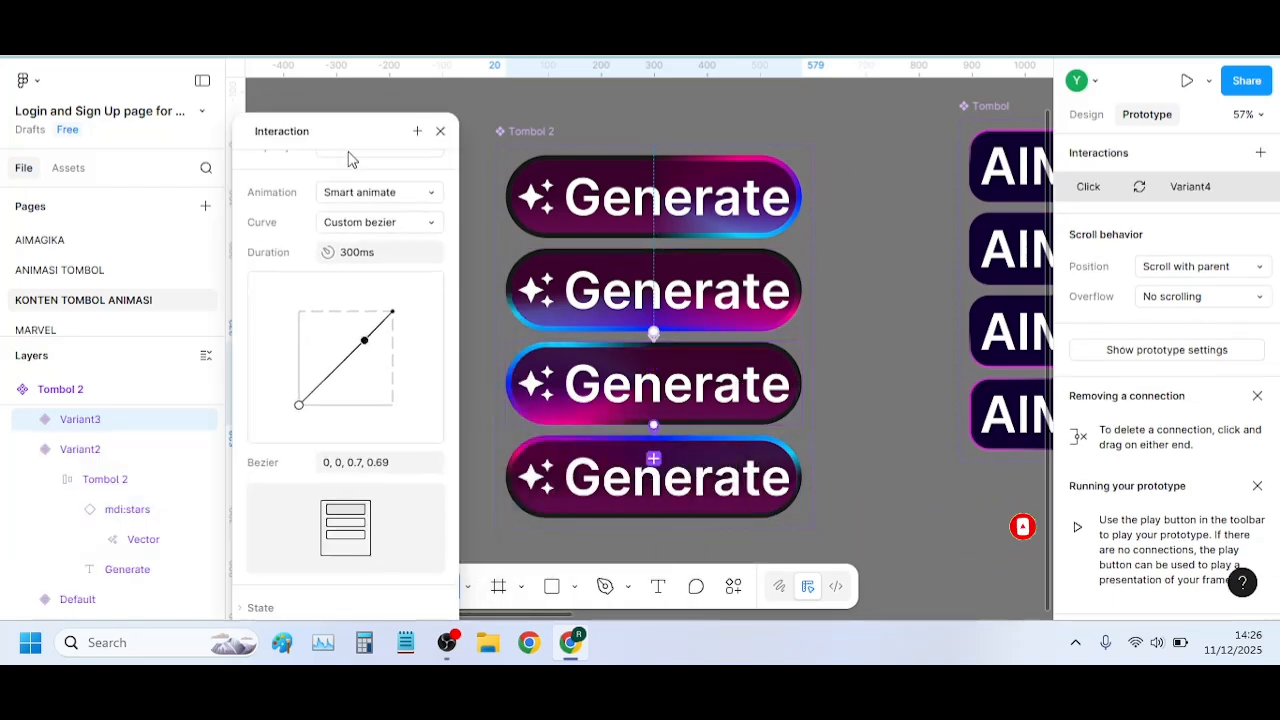
scroll(410, 240, up, 3)
click(390, 172)
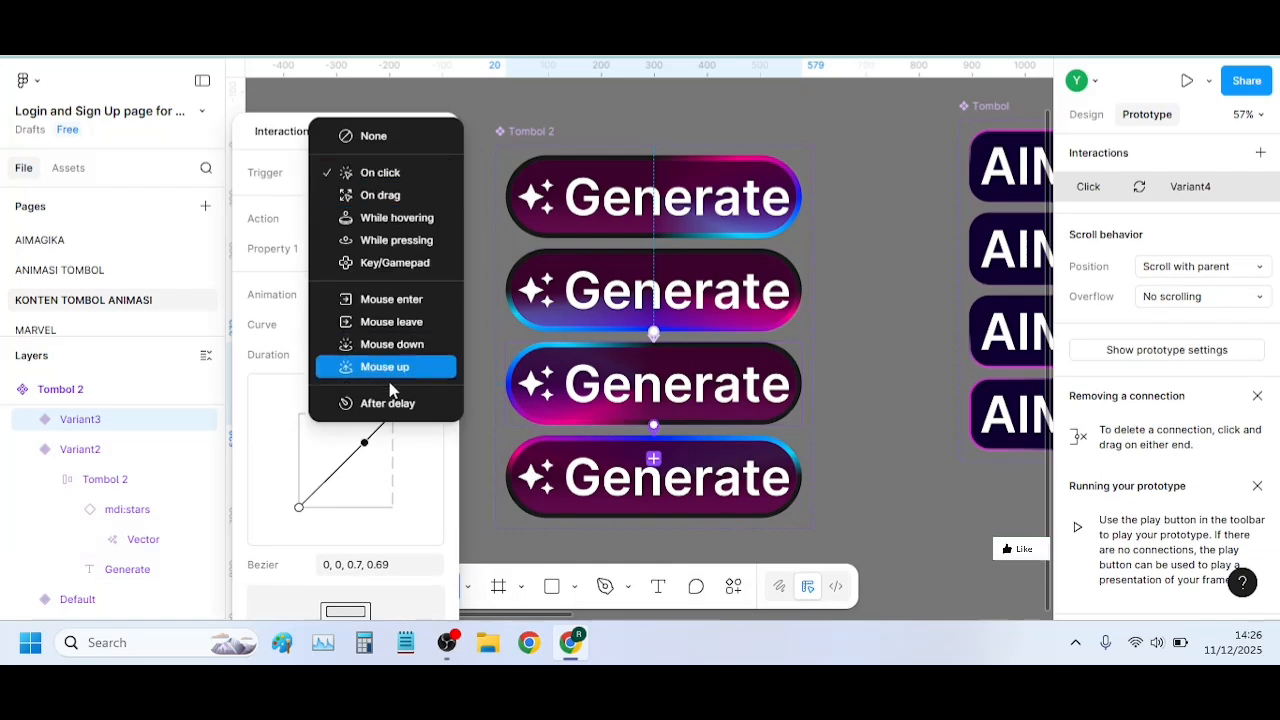
click(390, 403)
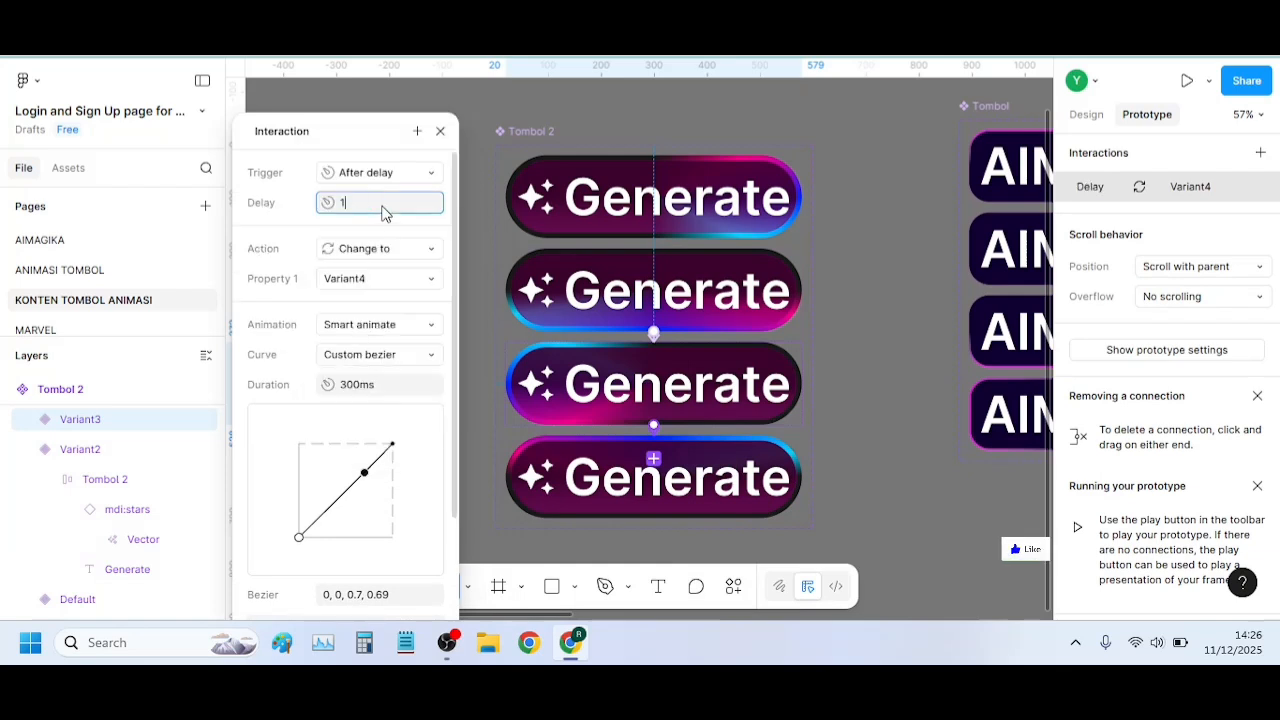
key(Return)
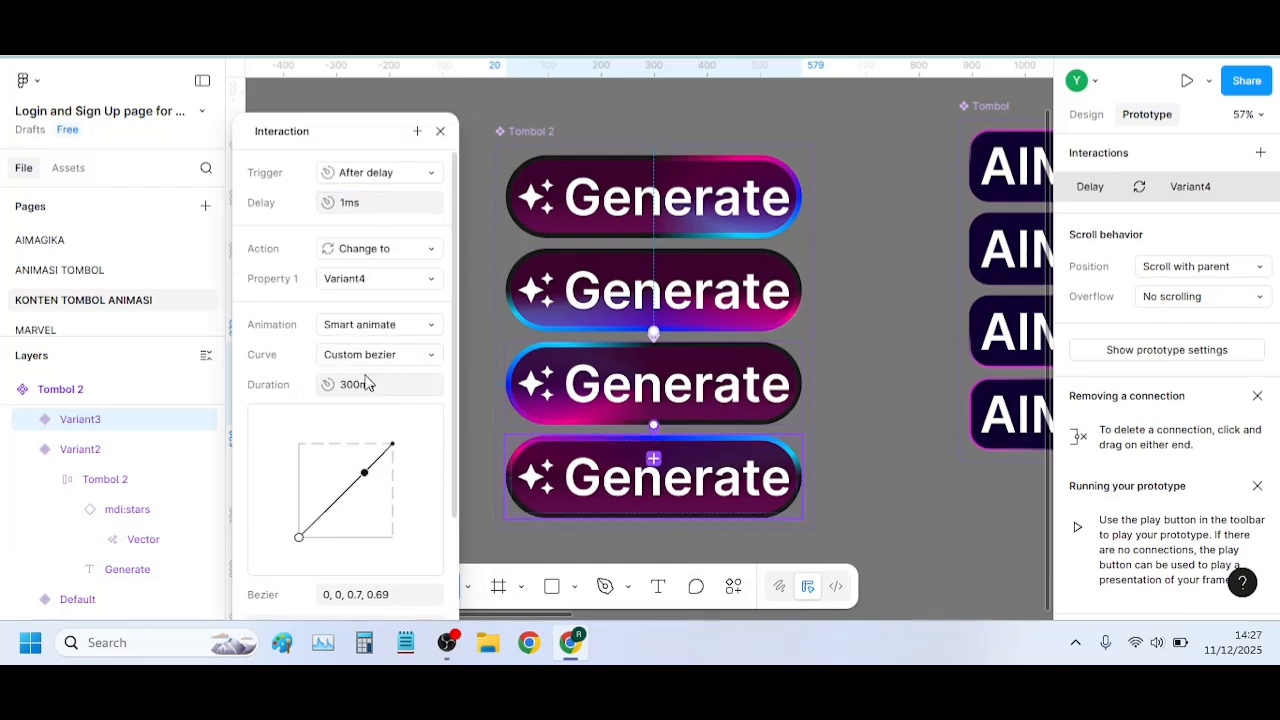
click(440, 132)
Connect Variant4 back to the Default variant with an After delay interaction of 1 ms, and close its settings
click(755, 485)
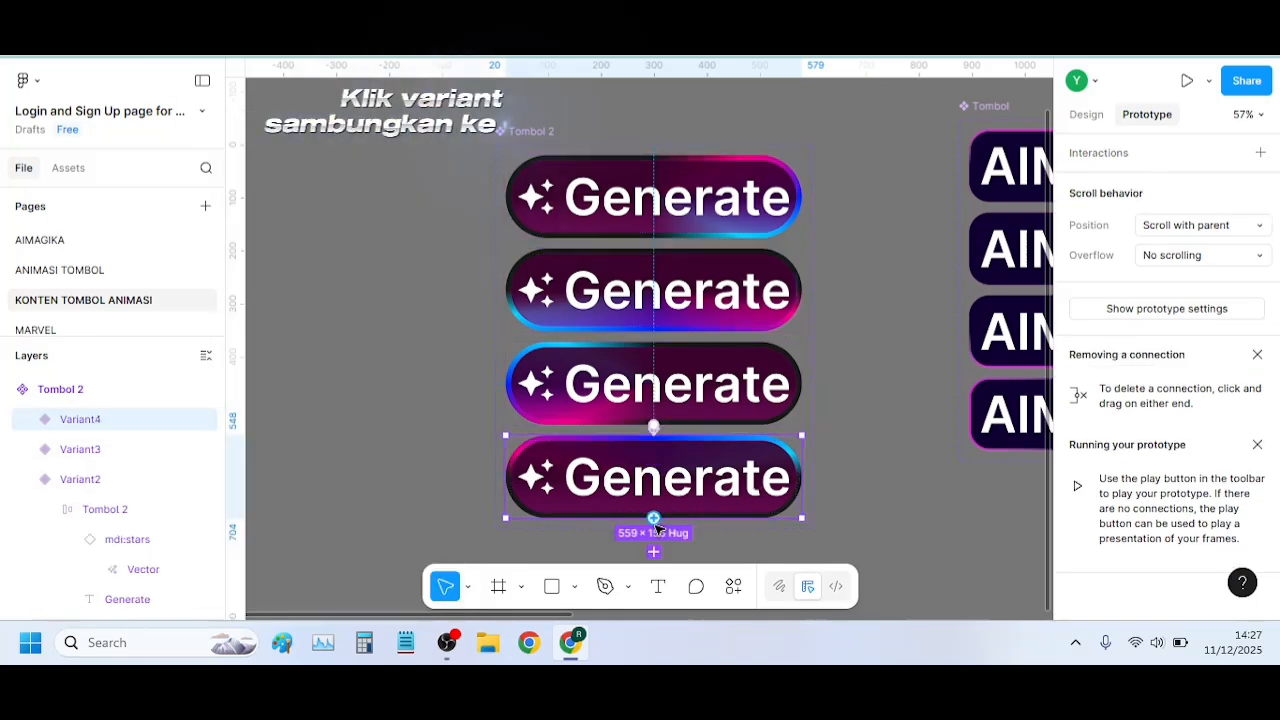
drag(653, 518, 562, 182)
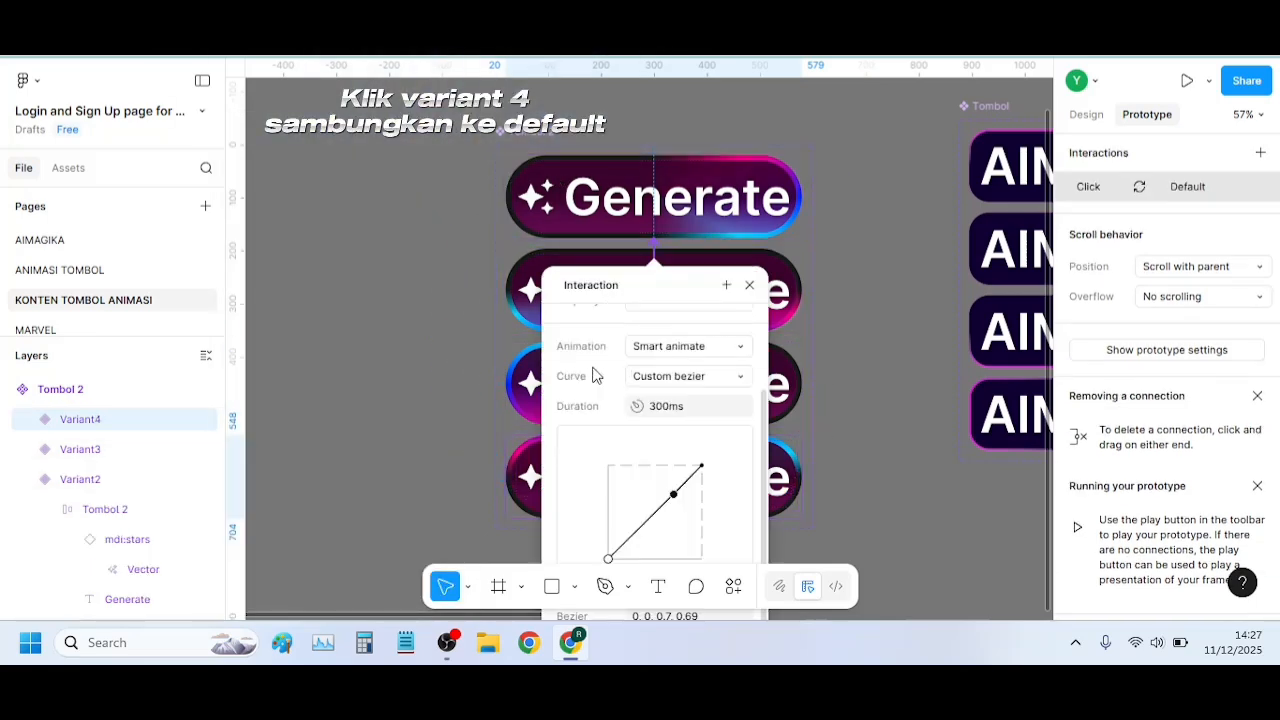
drag(593, 285, 292, 80)
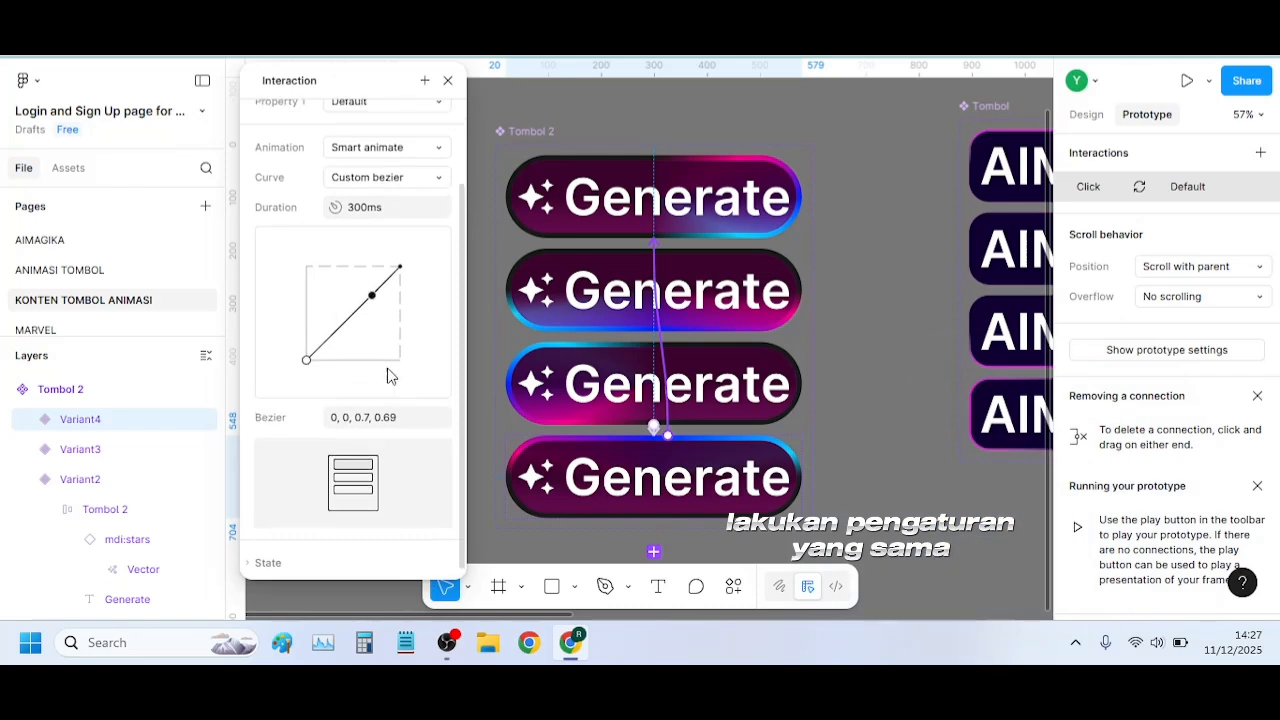
scroll(390, 376, up, 2)
click(407, 131)
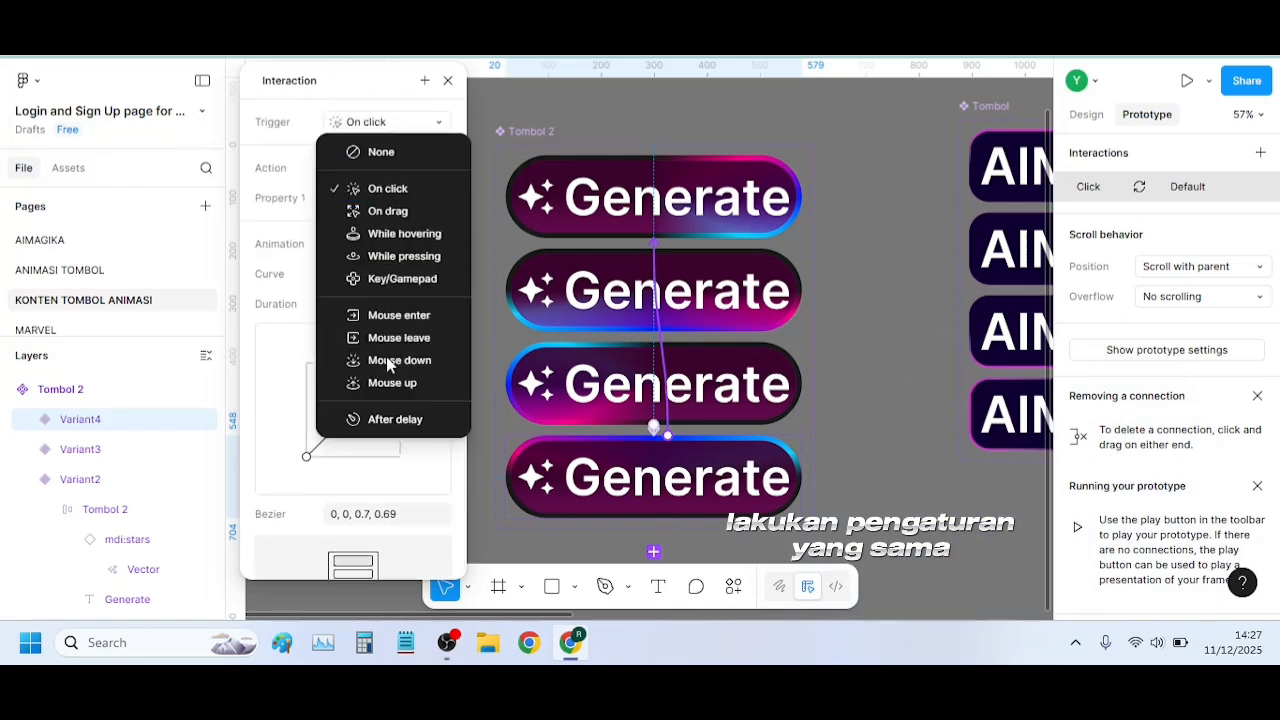
click(389, 416)
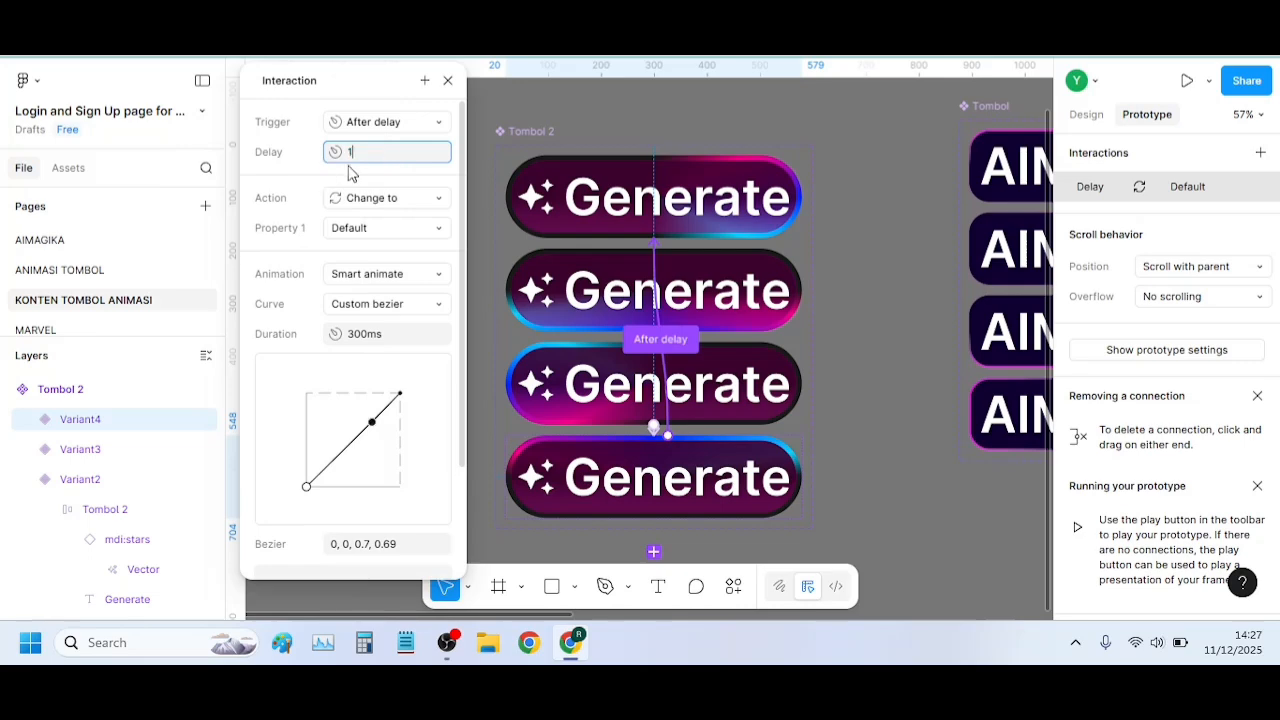
click(447, 80)
Move the AIMagika button in the MacBook Pro frame up to Y 314
scroll(835, 321, down, 5)
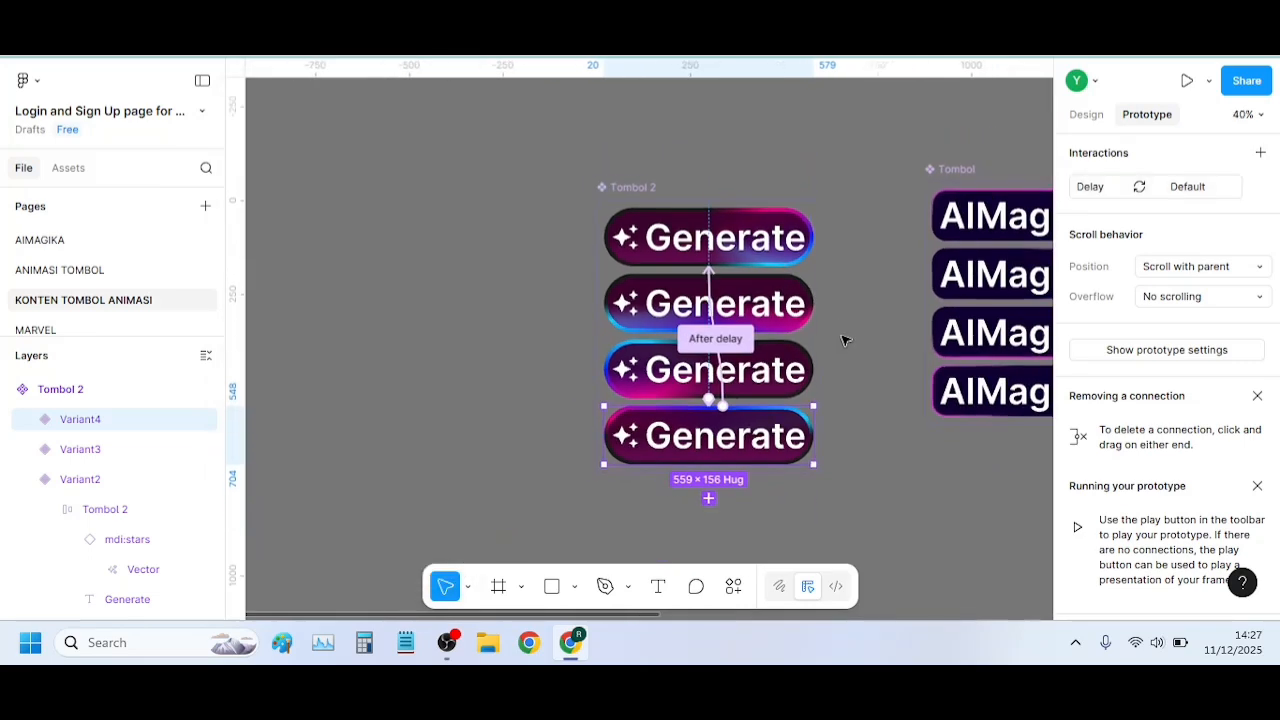
scroll(790, 325, down, 2)
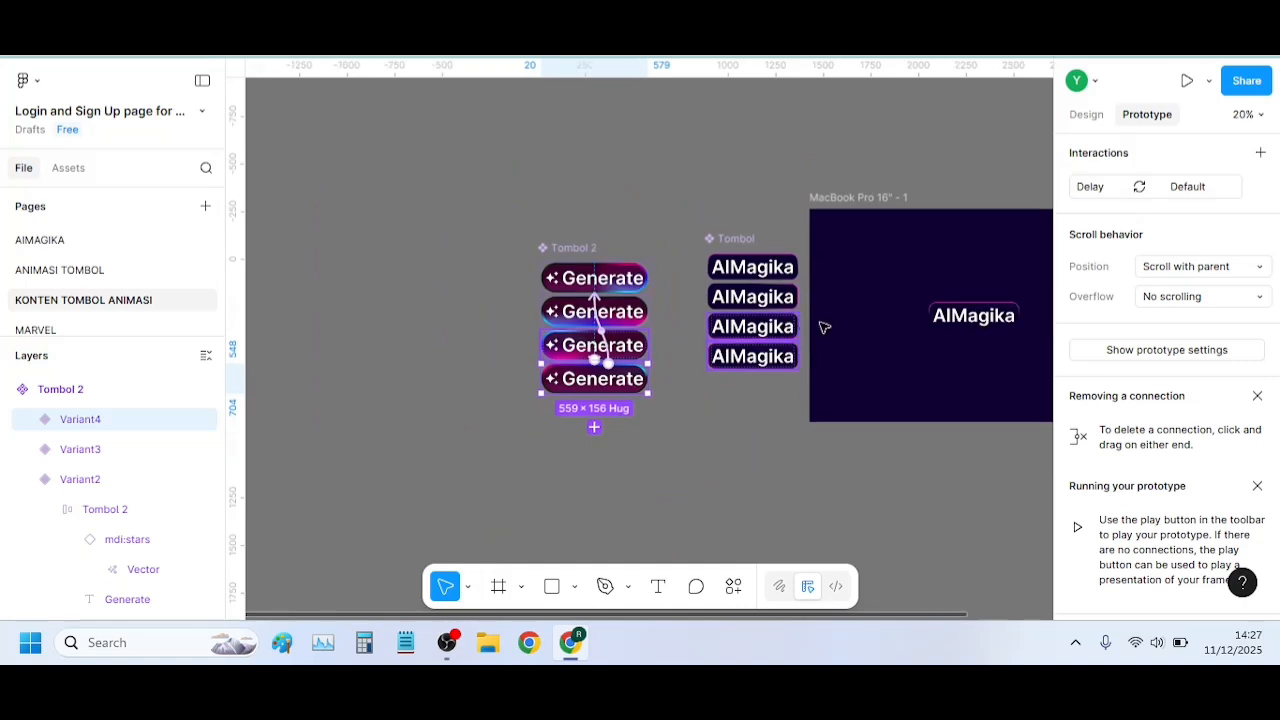
click(975, 298)
drag(980, 302, 974, 294)
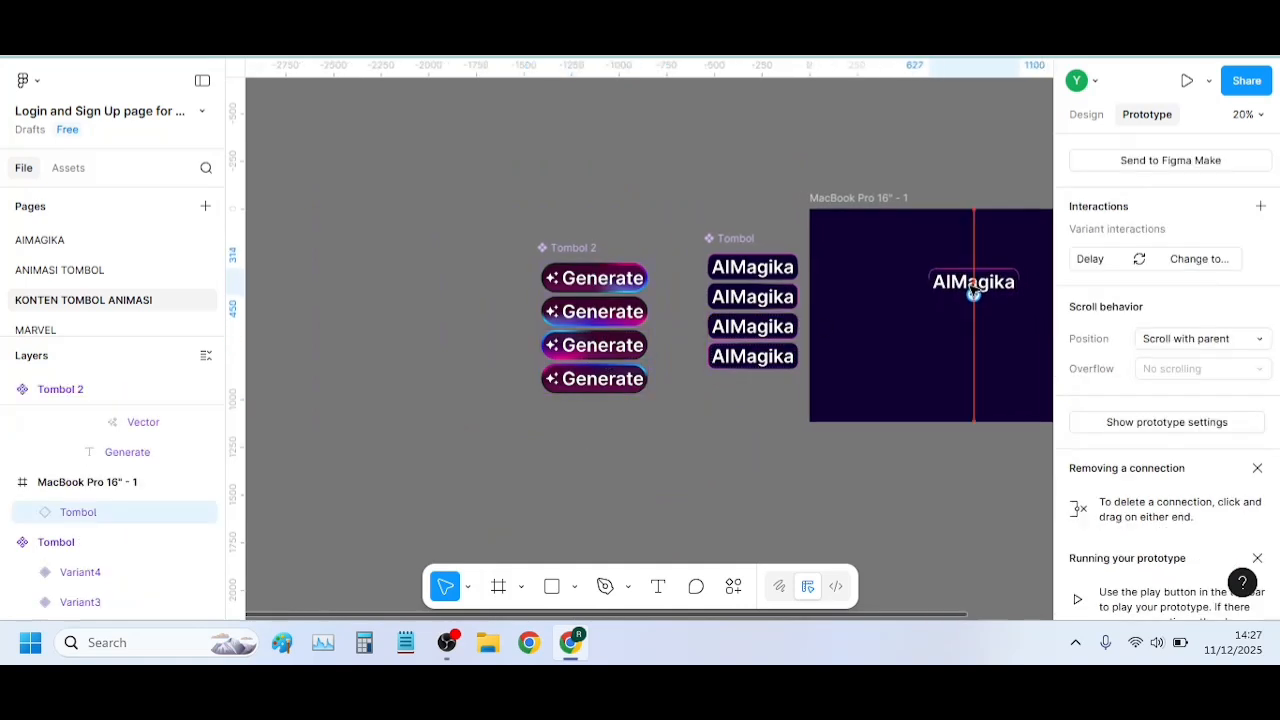
Place an instance of Tombol 2's Default variant below the AIMagika button in the MacBook Pro frame, at about X 584, Y 559
click(1084, 115)
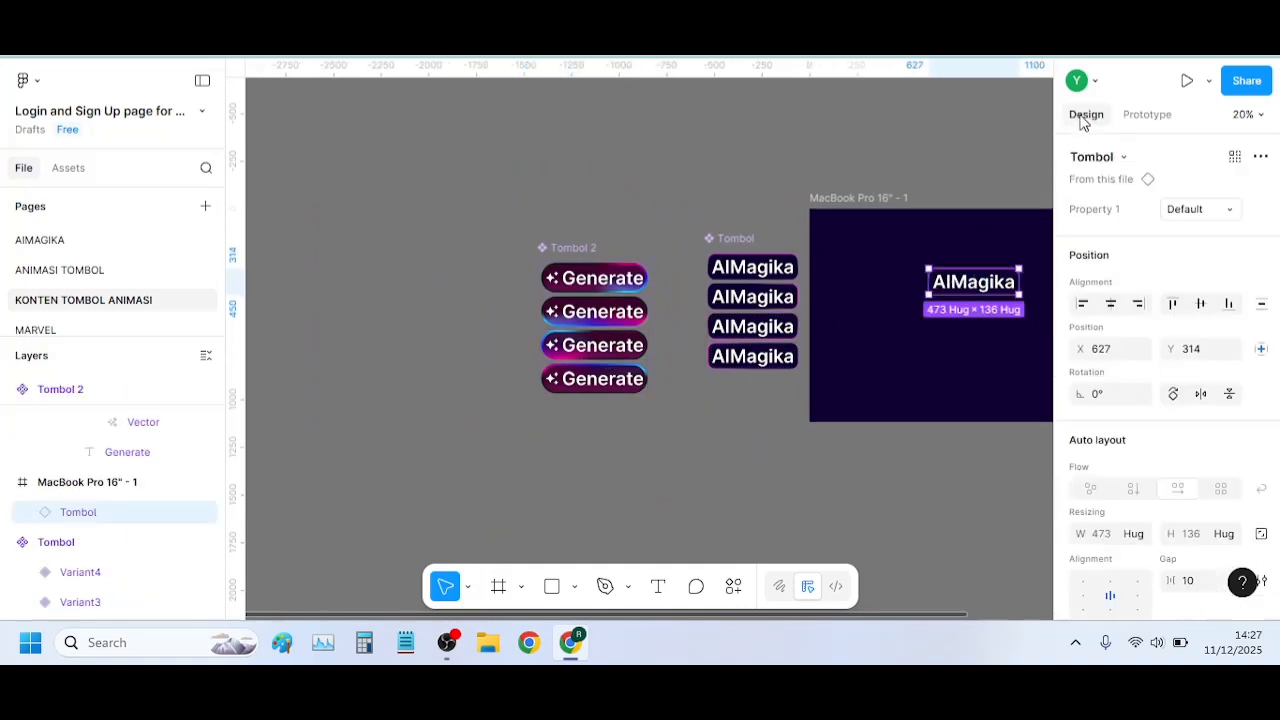
click(590, 282)
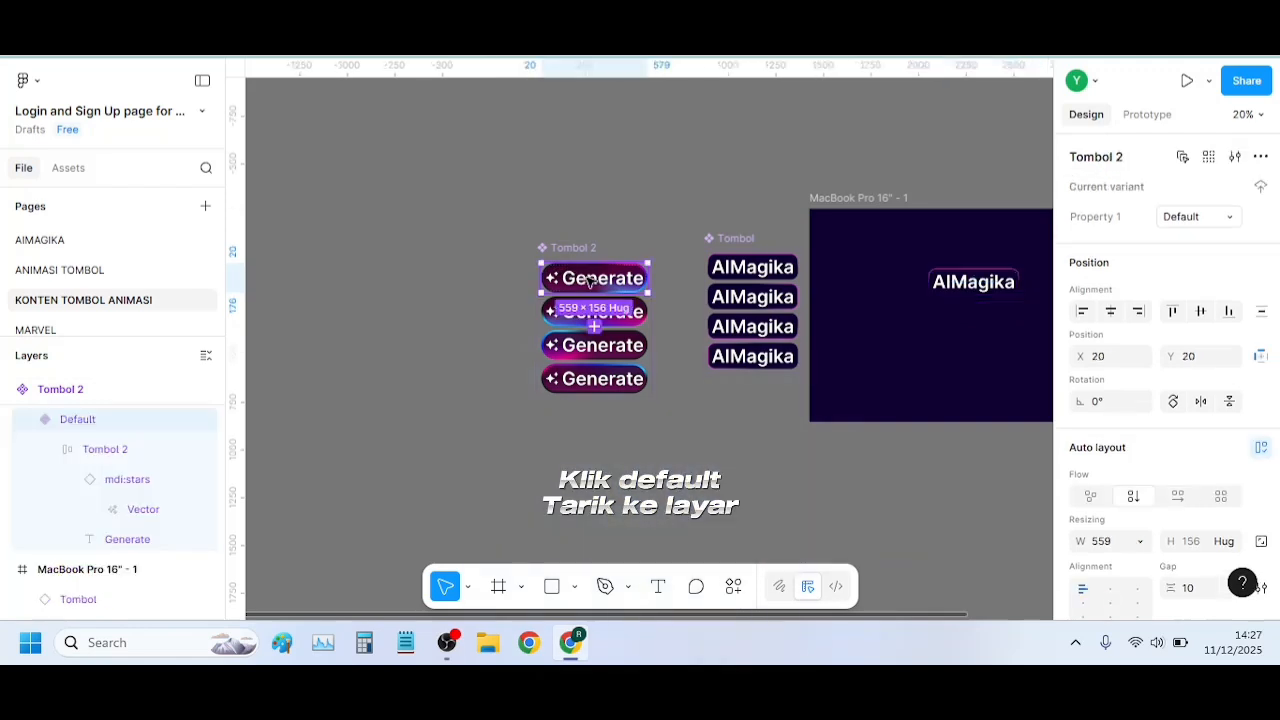
drag(590, 282, 975, 336)
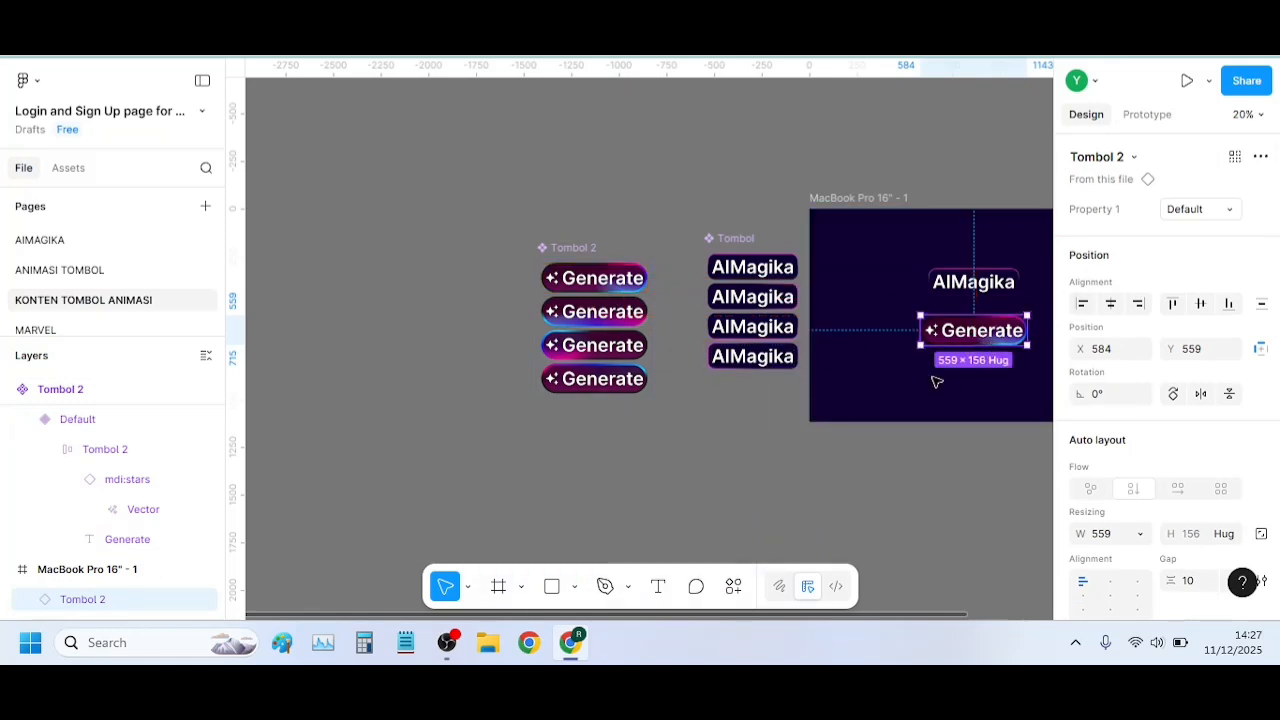
Centre the Generate button horizontally and vertically in the MacBook Pro frame, and move the AIMagika button above it up to Y 242
scroll(963, 385, up, 3)
scroll(866, 354, right, 3)
scroll(791, 349, up, 1)
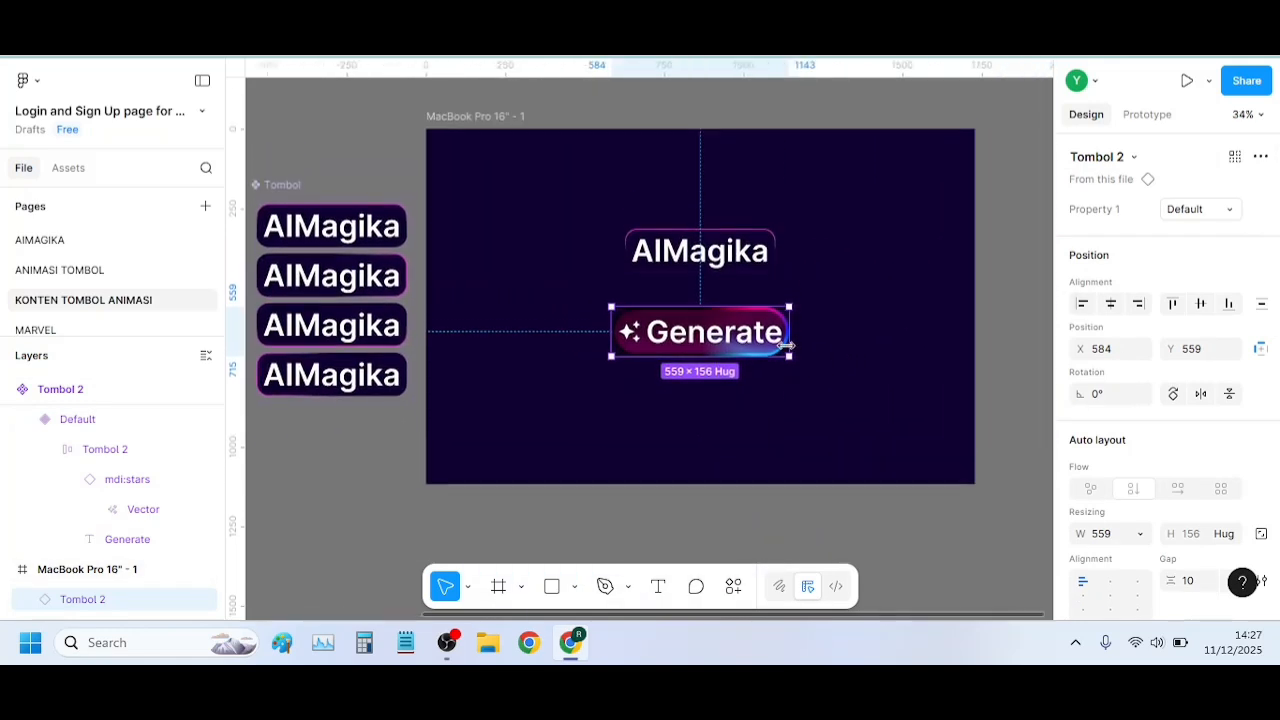
scroll(786, 345, up, 3)
scroll(720, 346, up, 2)
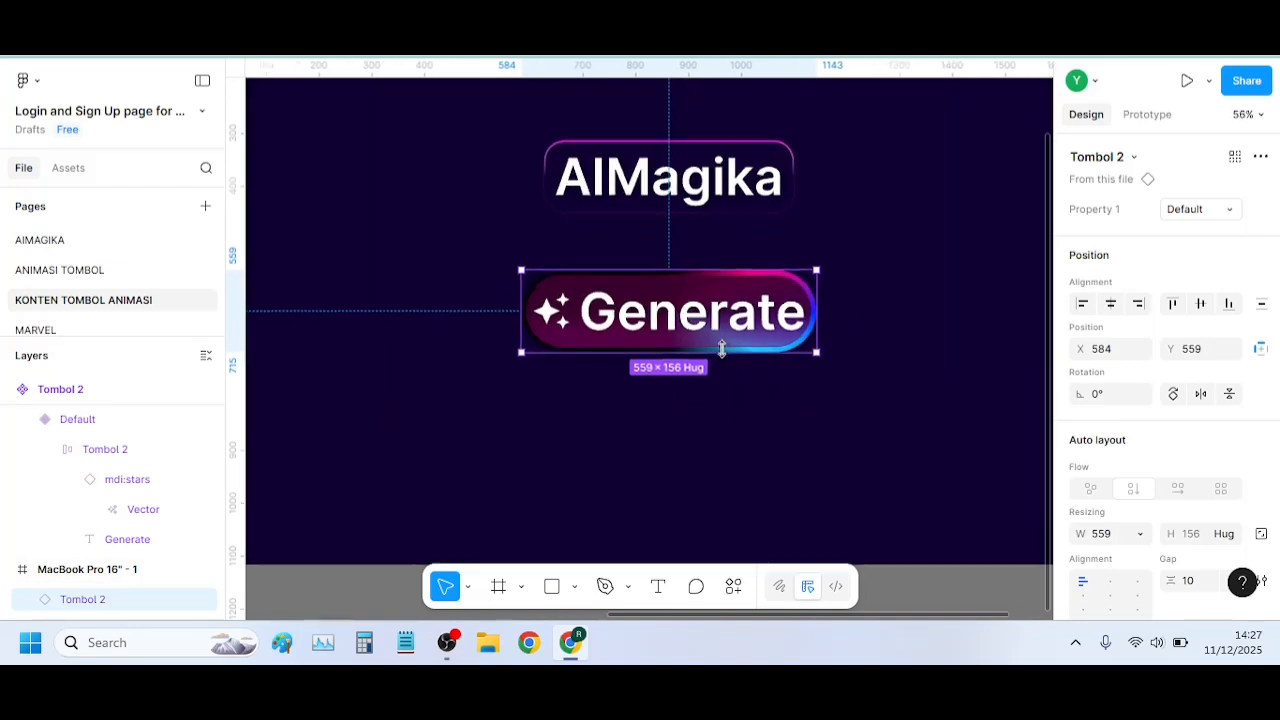
scroll(722, 348, down, 4)
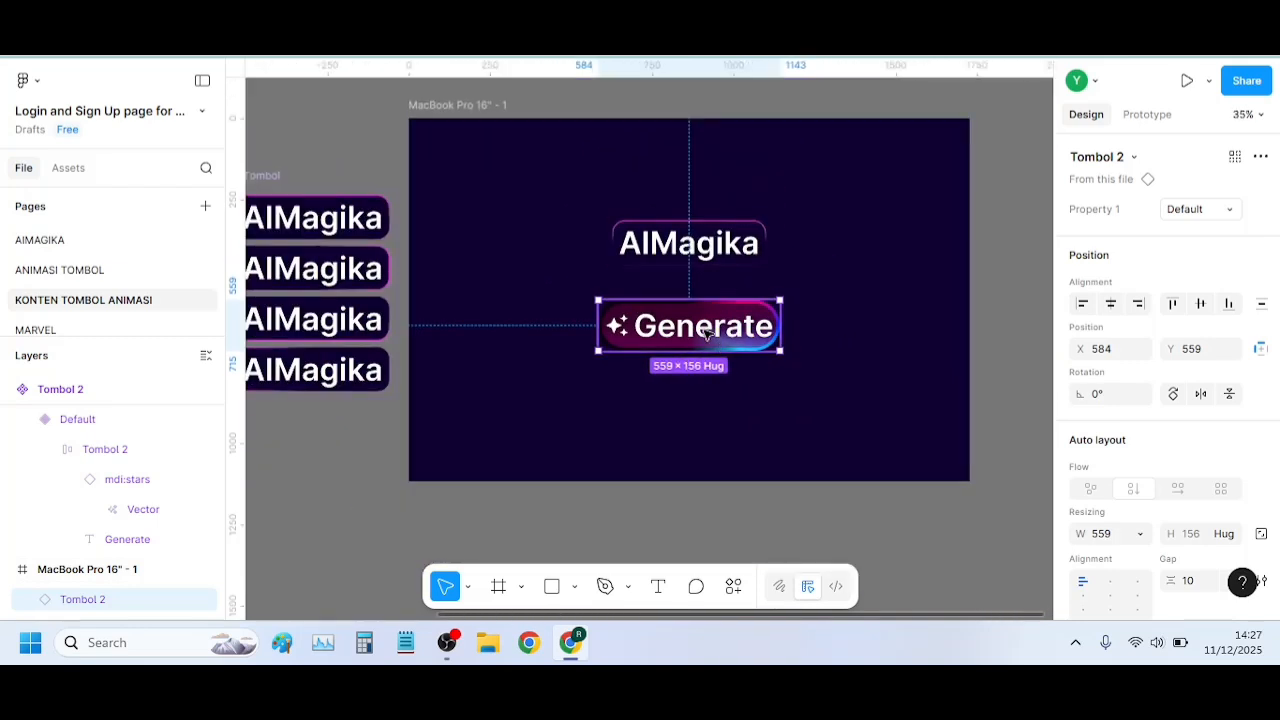
click(1114, 303)
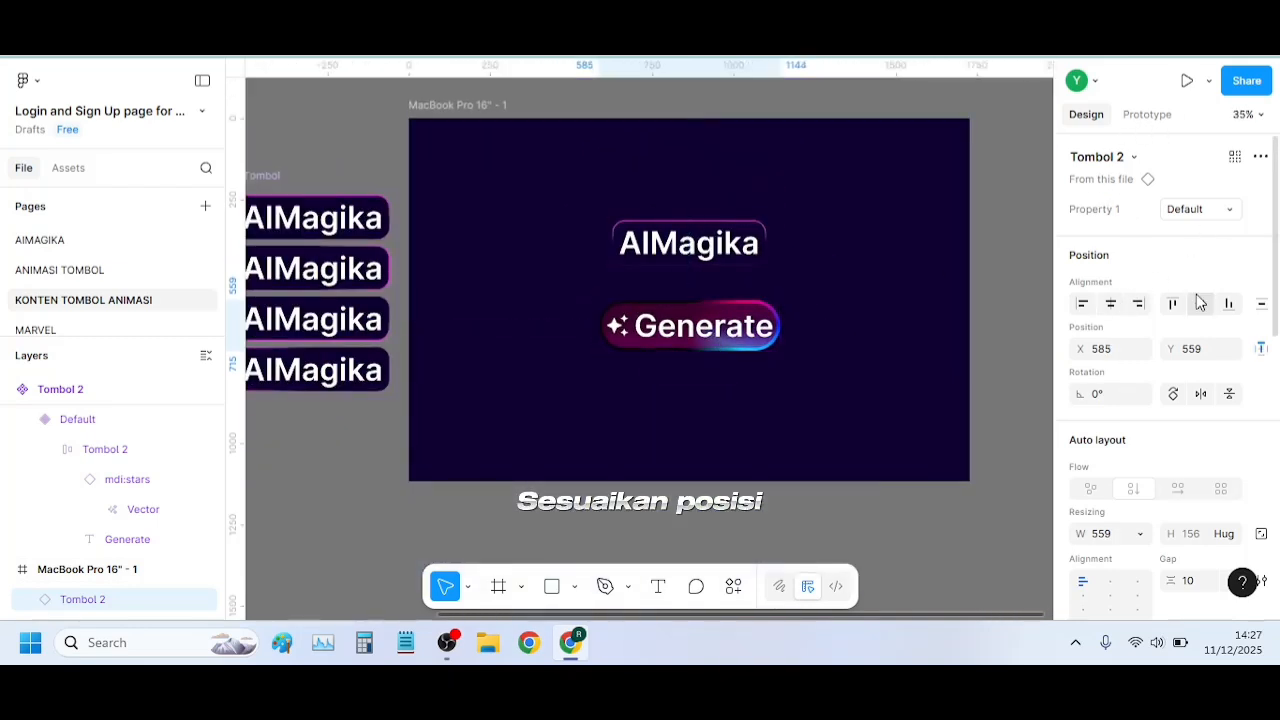
click(1200, 305)
drag(715, 247, 715, 223)
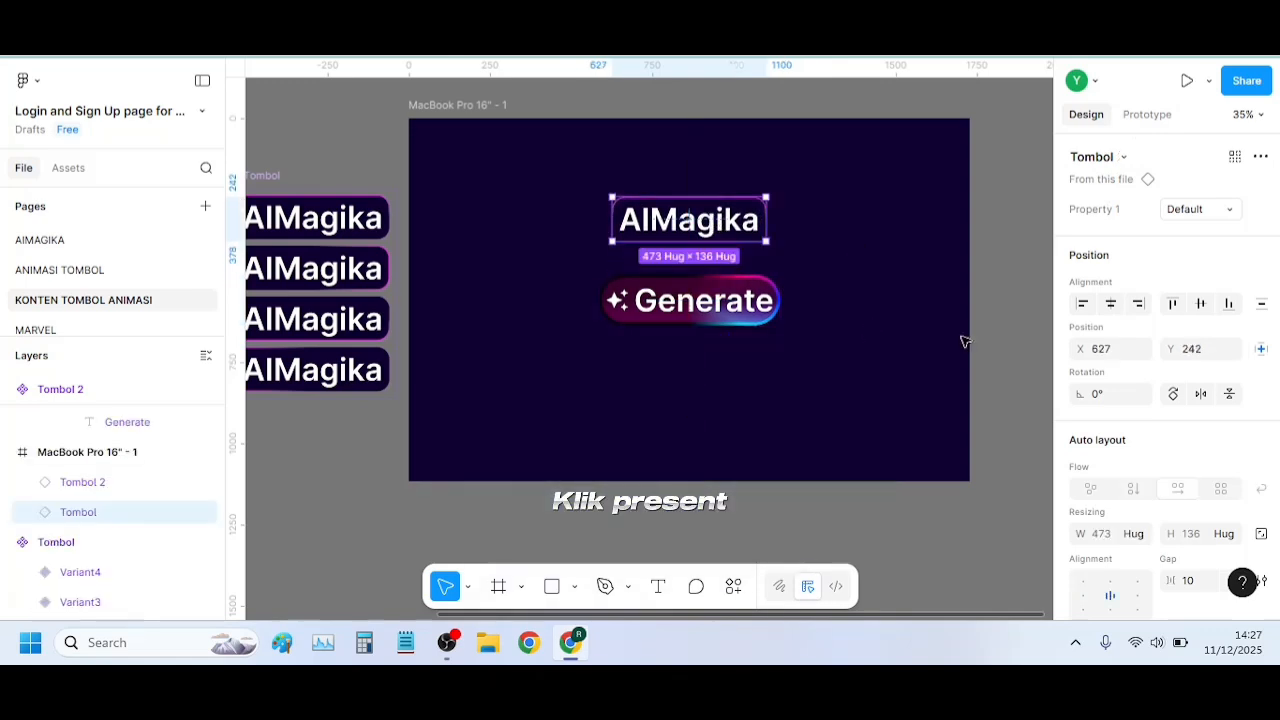
Present the MacBook Pro frame as a running prototype
click(947, 349)
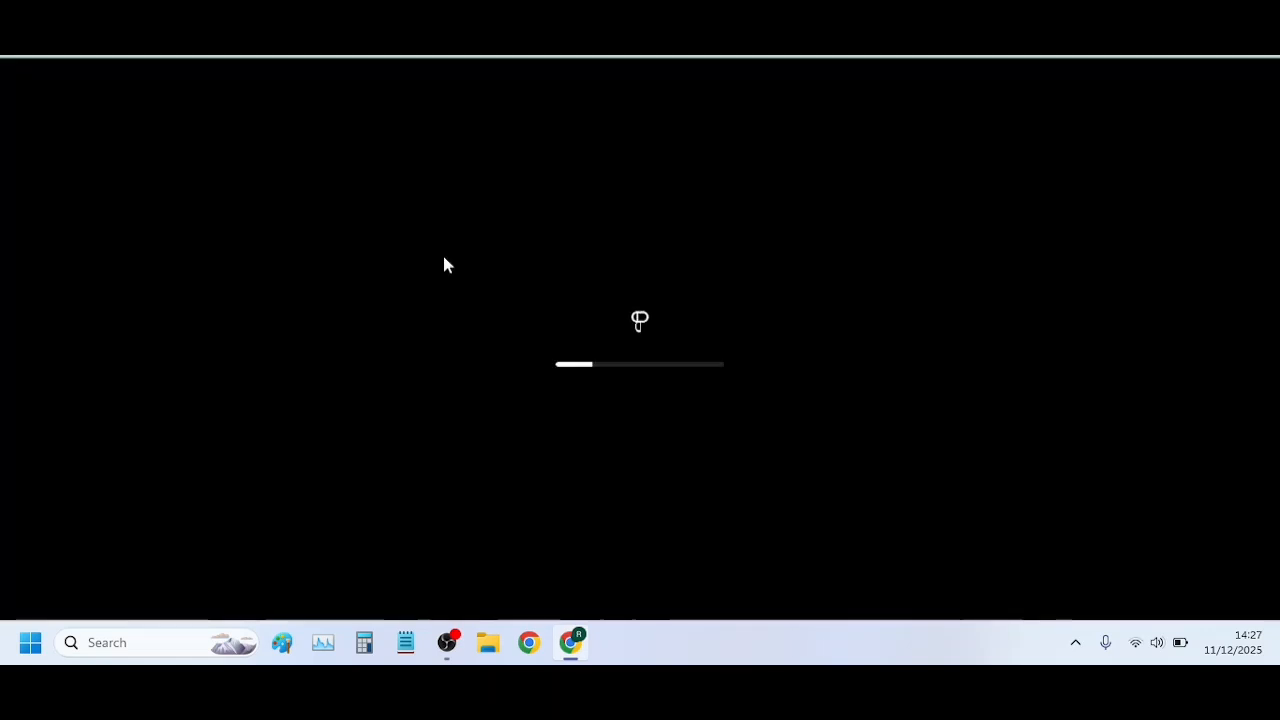